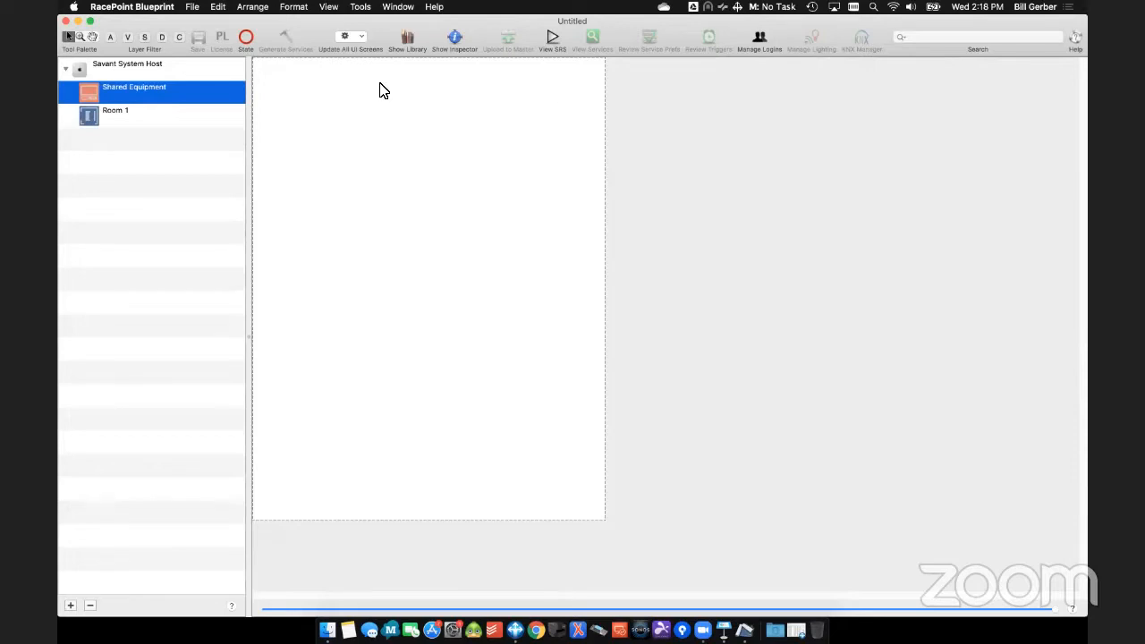
left_click(137, 70)
double_click(137, 66)
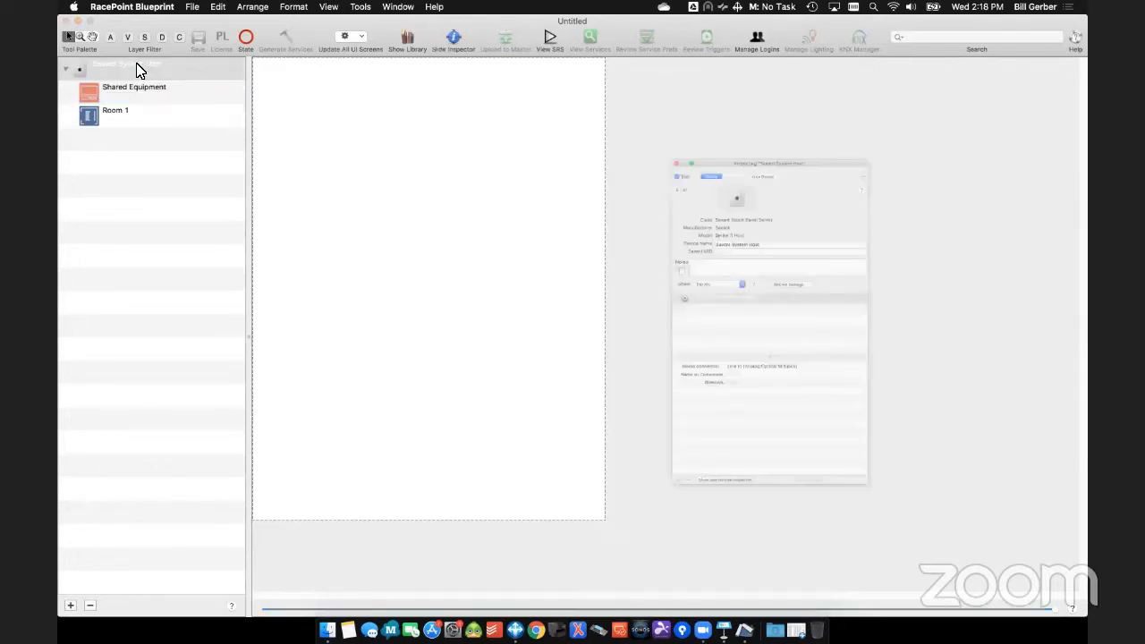
triple_click(738, 208)
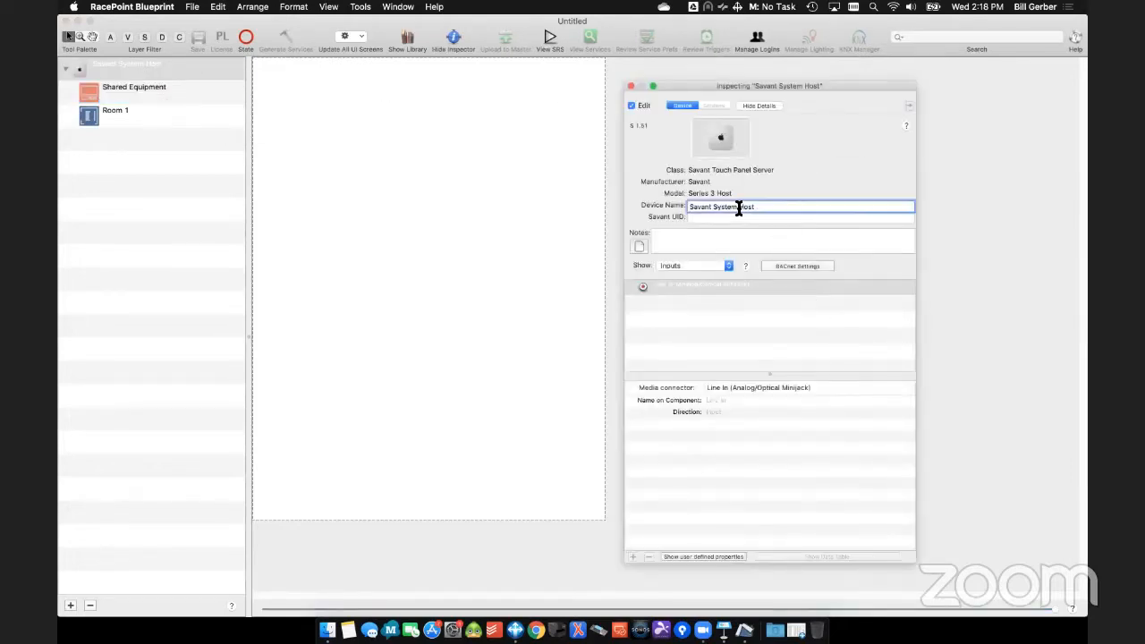
type("Gerber House")
key("Return")
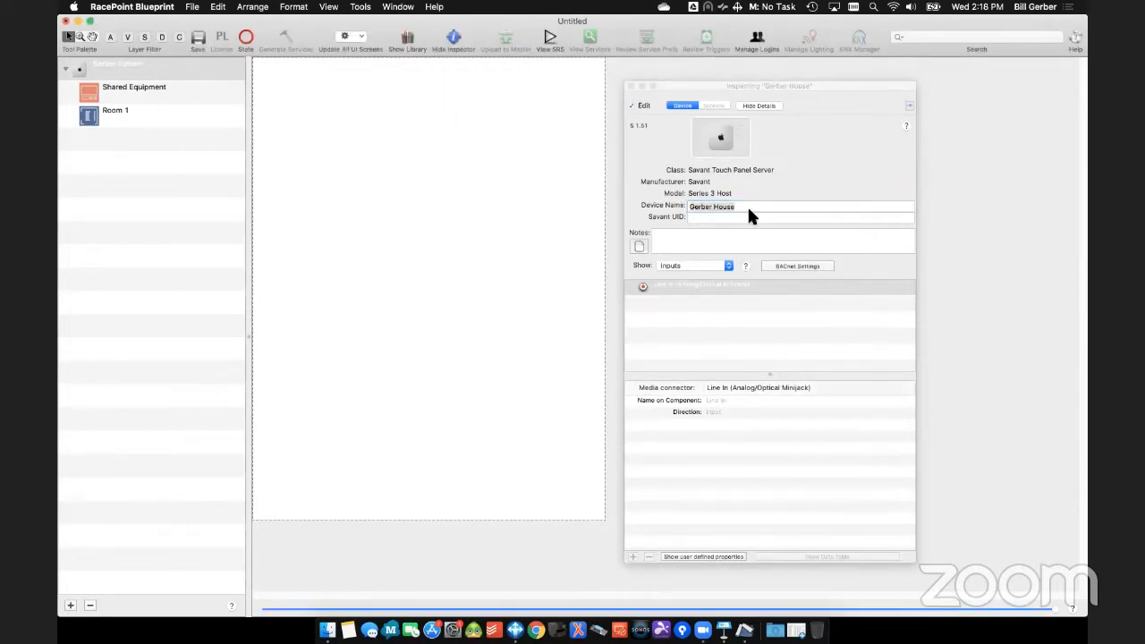
left_click(631, 87)
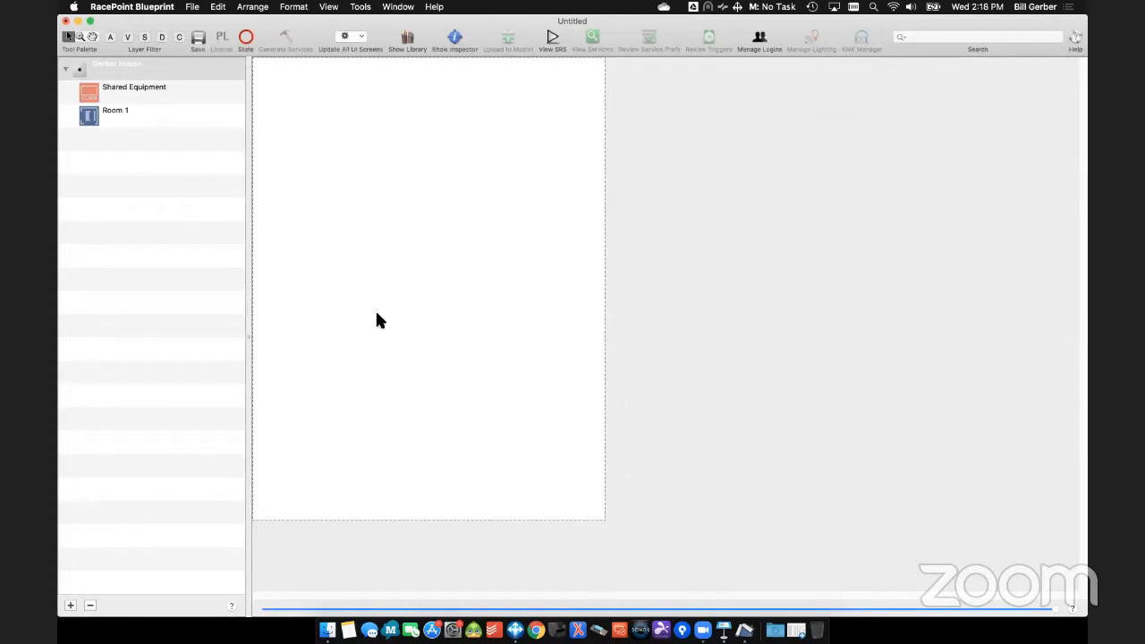
- Rename the Shared Equipment zone to Equipment Rack, along with its identically named locations in the data tables
left_click(124, 117)
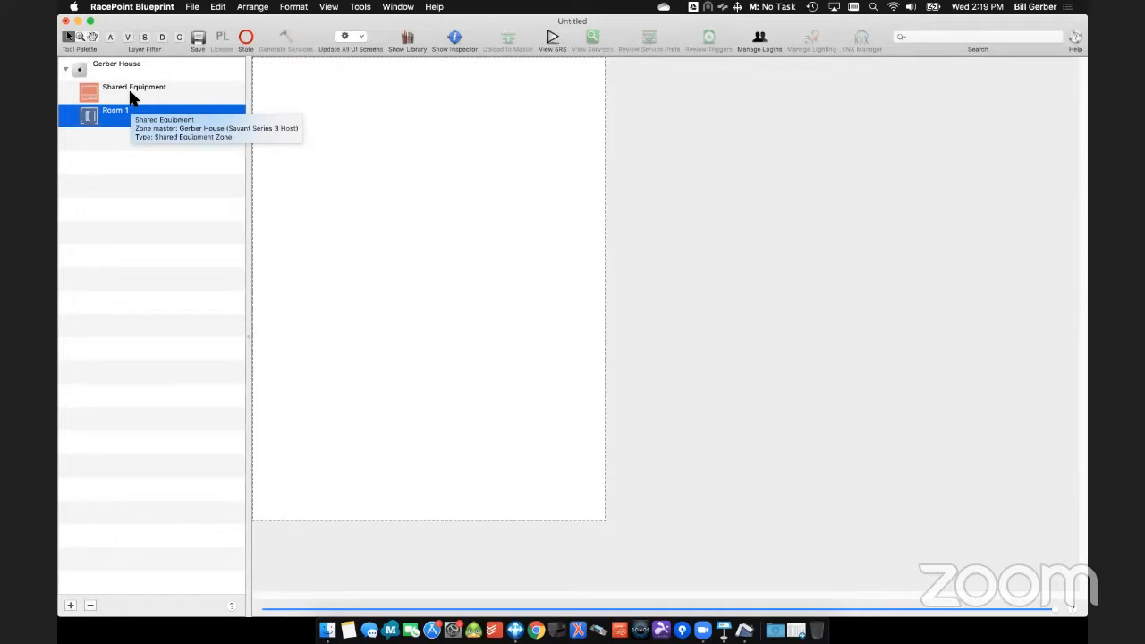
left_click(131, 98)
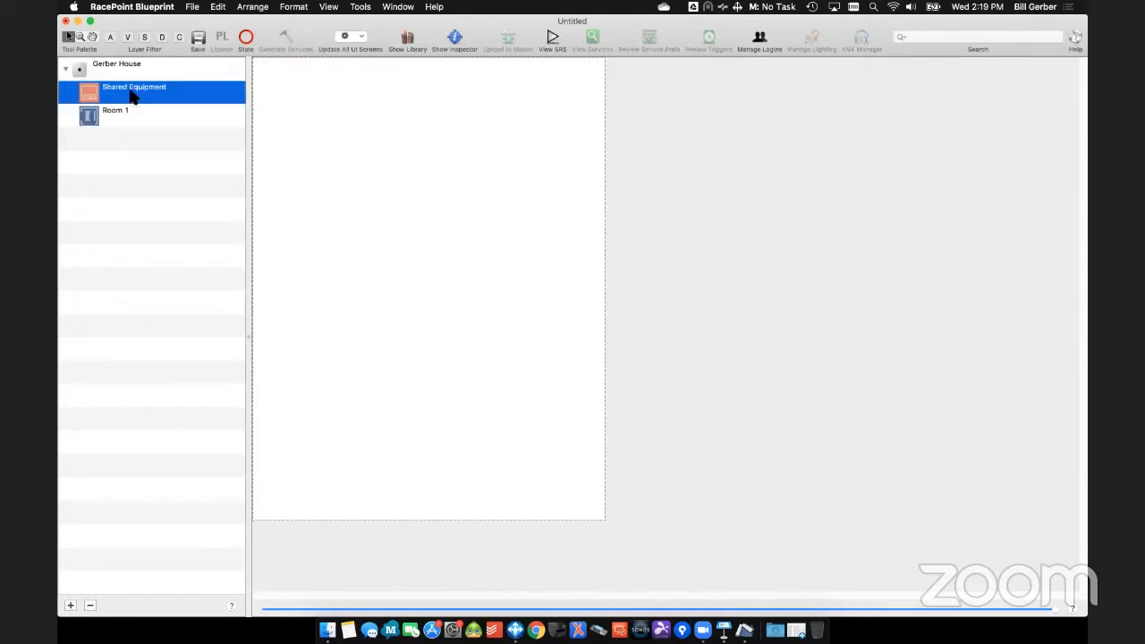
left_click(130, 92)
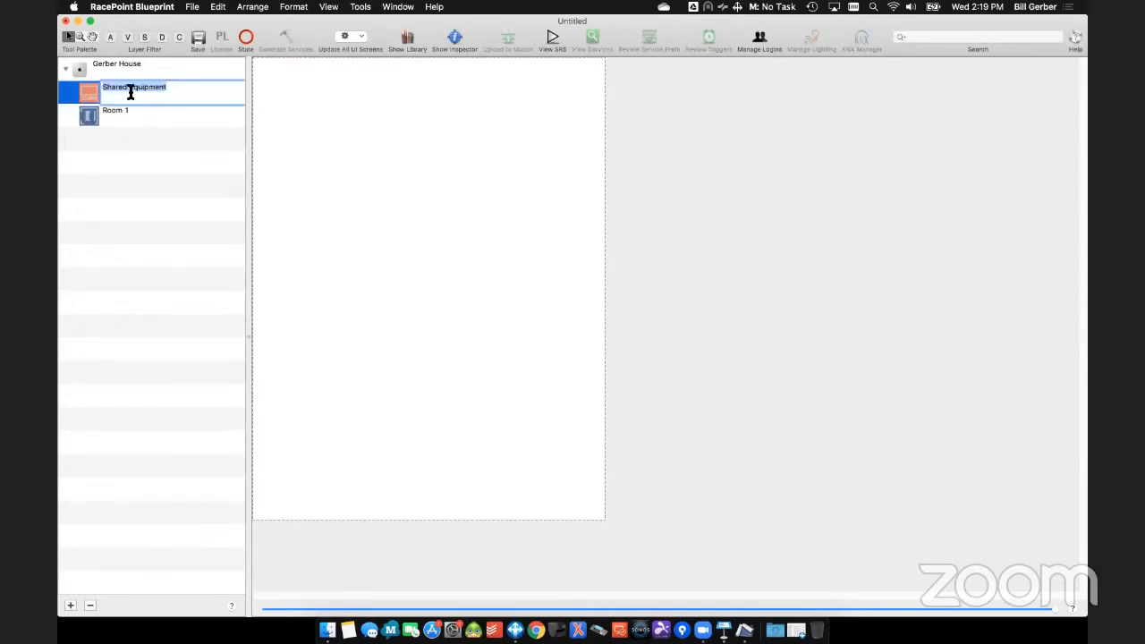
type("Equipment Rack")
key("Return")
left_click(660, 219)
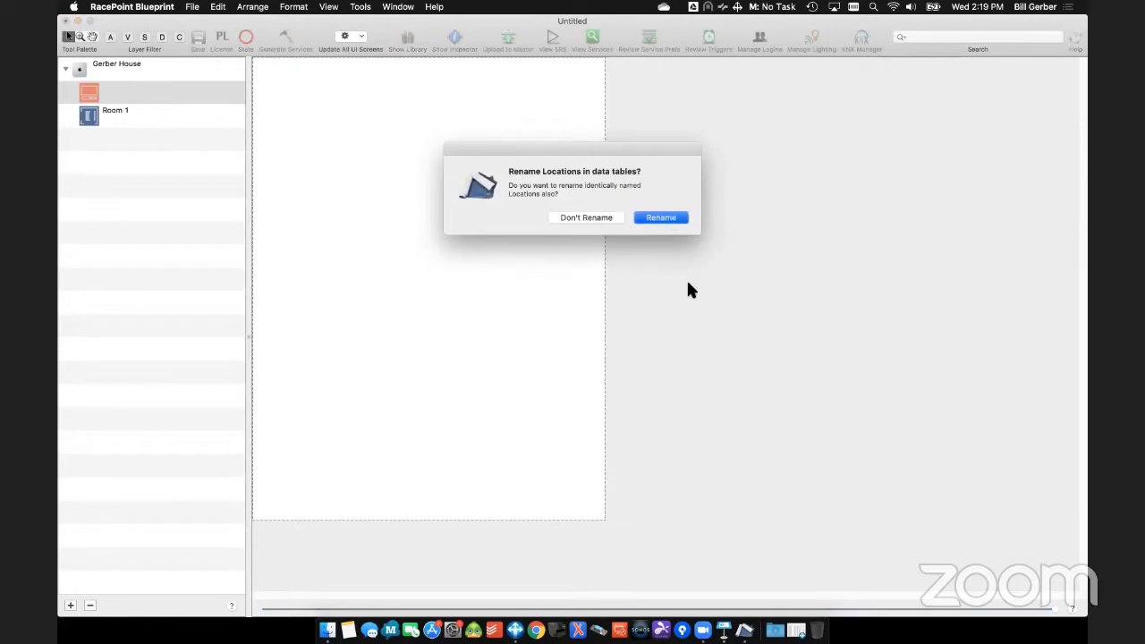
- Rename the Room 1 zone to Living Room, along with its identically named locations
left_click(107, 114)
left_click(111, 112)
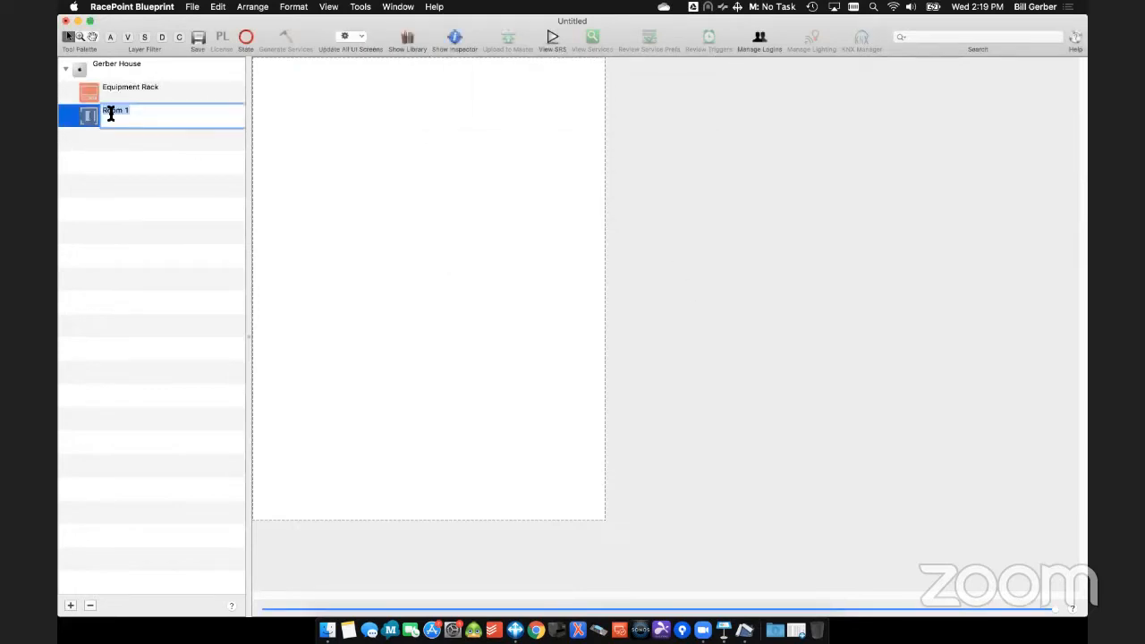
type("Living Room")
key("Return")
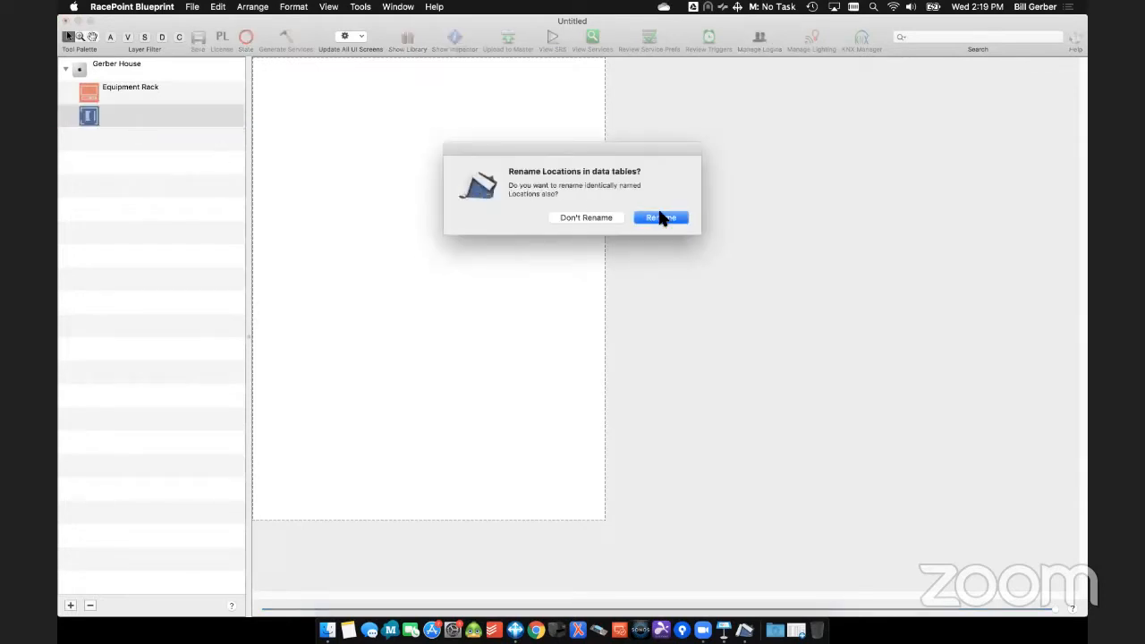
left_click(660, 218)
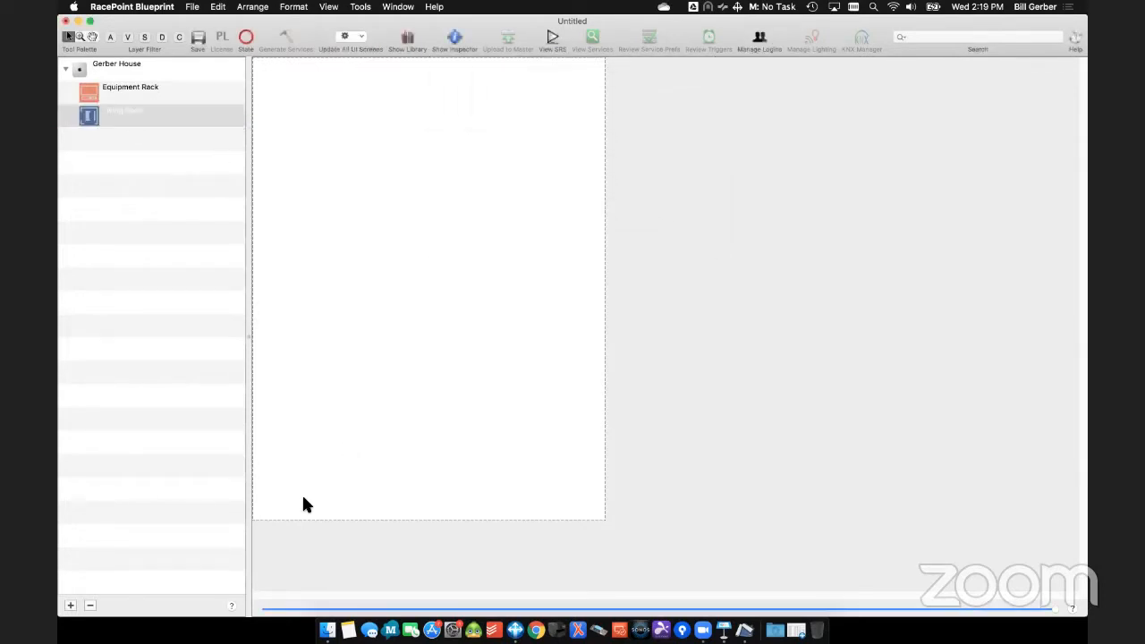
- Add a user zone named Master Bedroom, correcting its spelling in the identically named locations too
left_click(71, 605)
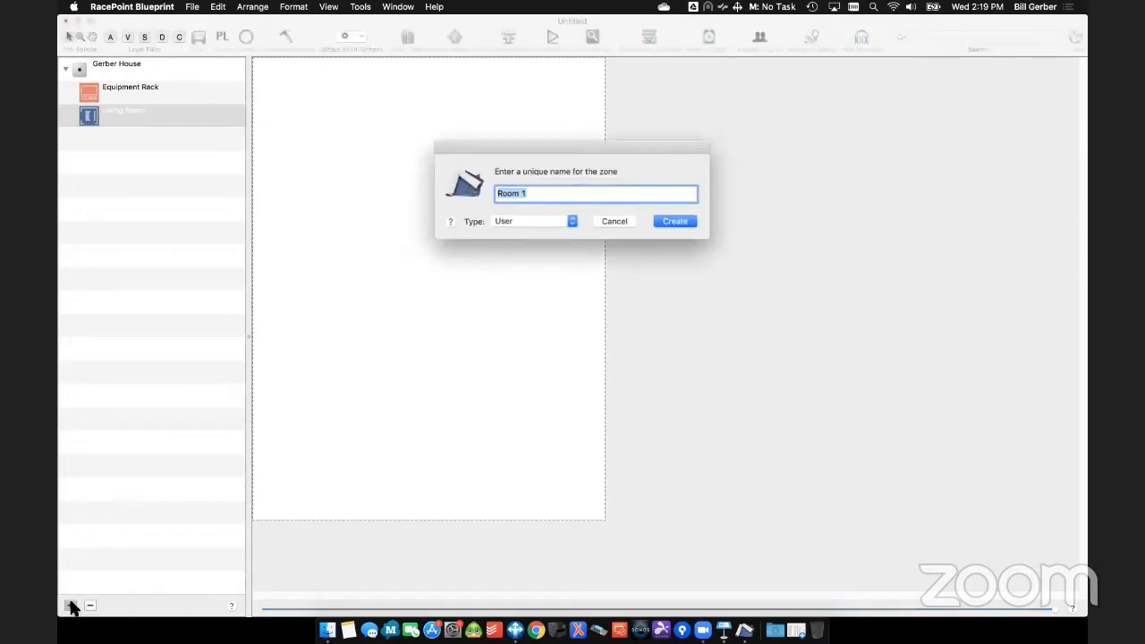
type("Master Bedoom")
key("Return")
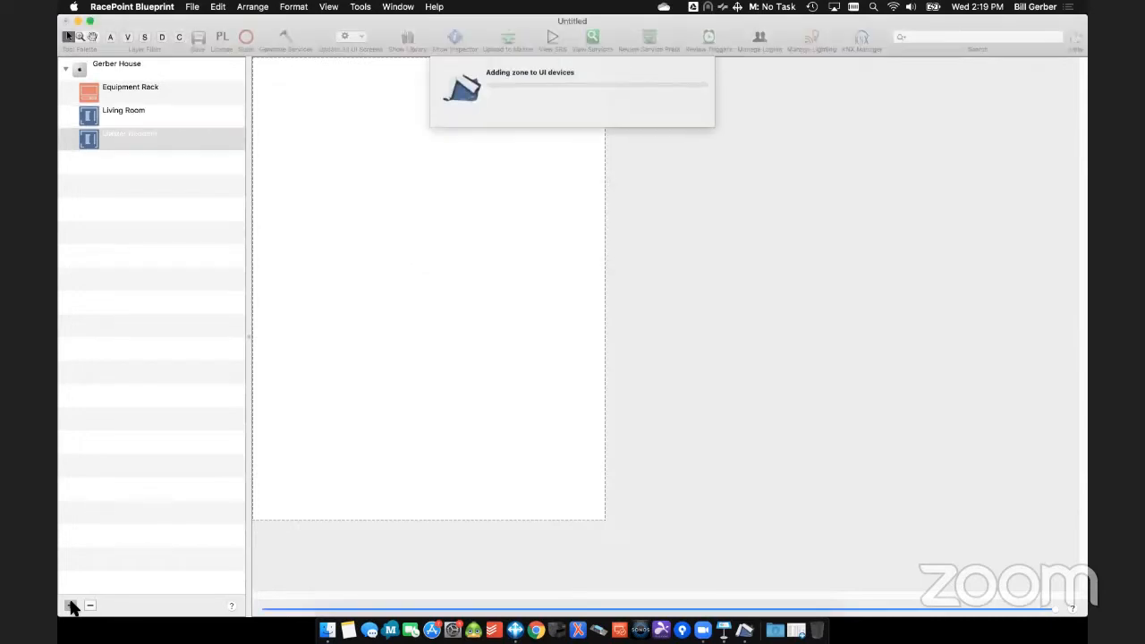
left_click(143, 139)
left_click(141, 135)
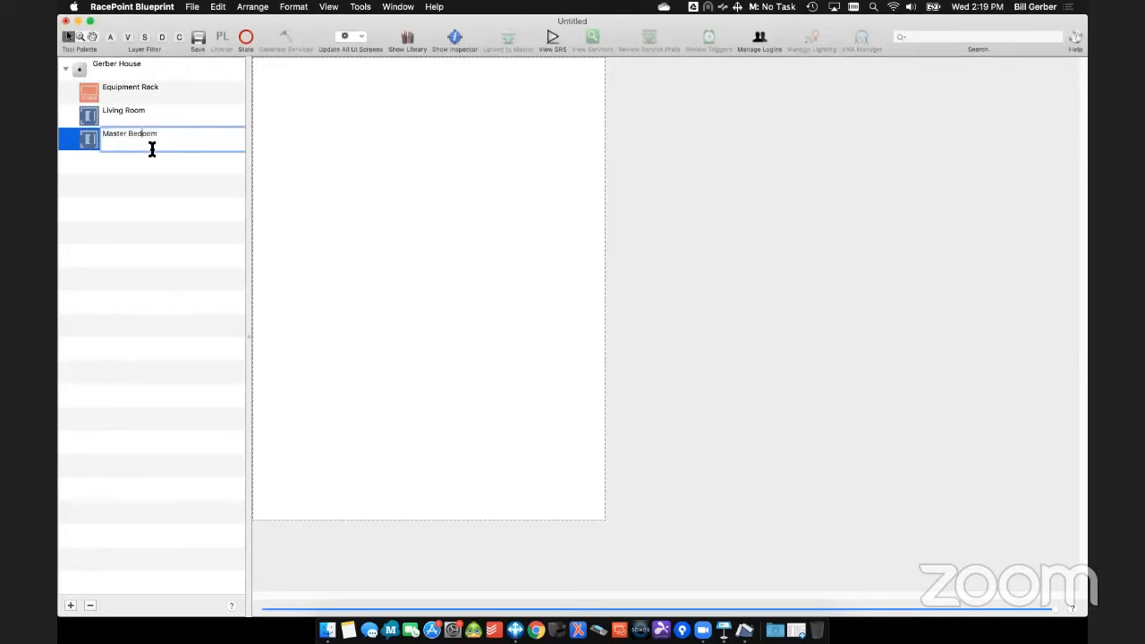
key("Return")
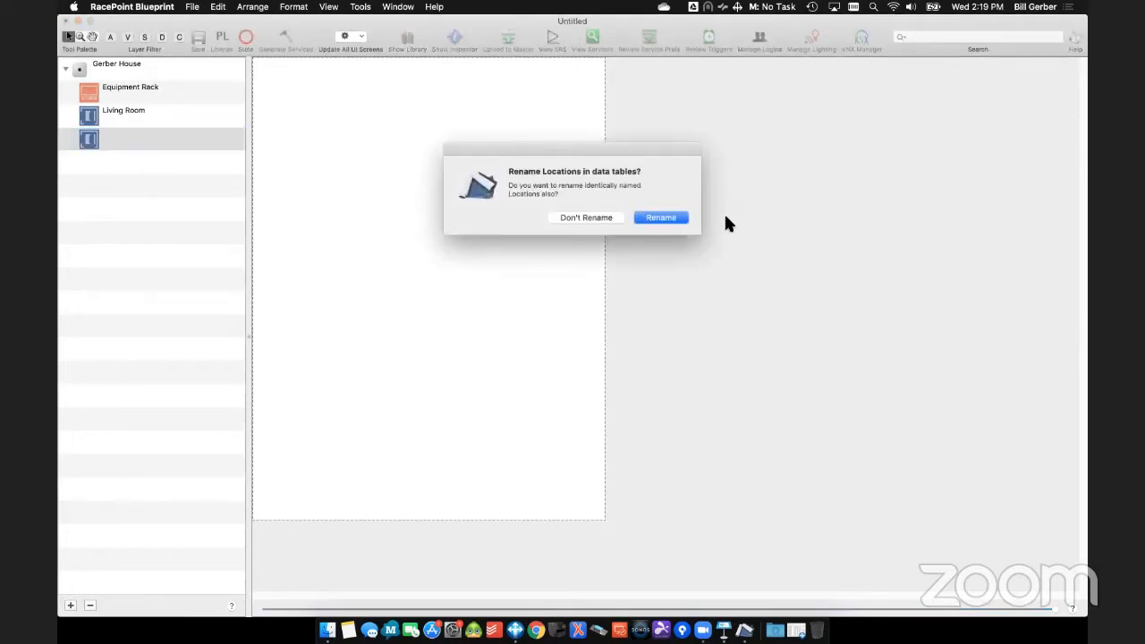
left_click(680, 220)
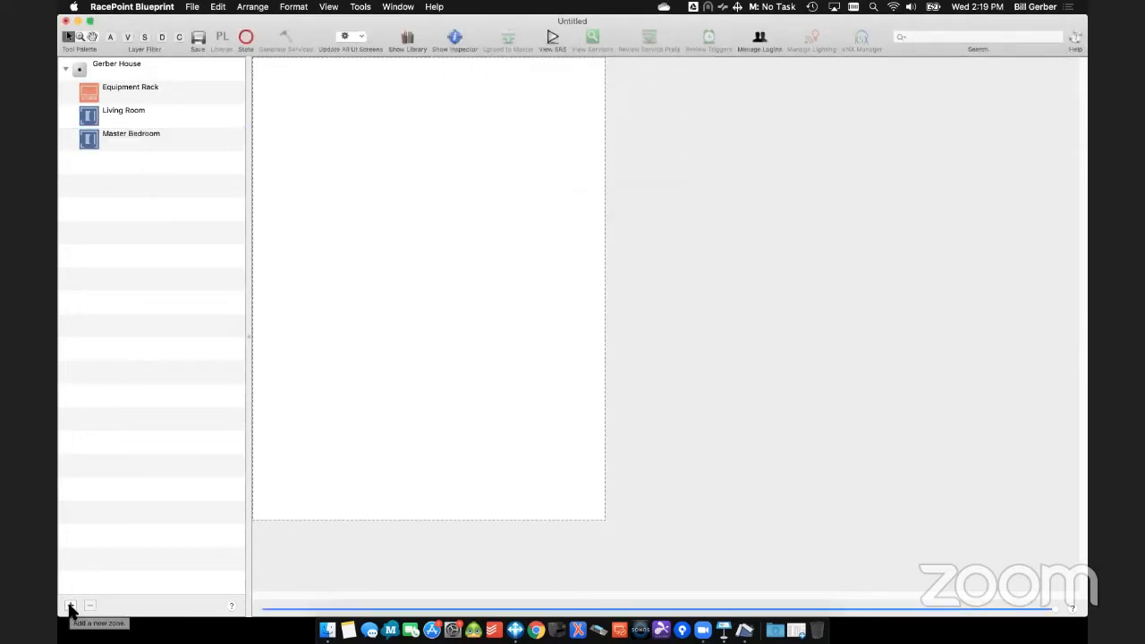
- Add two more user zones named Master Bath and Kitchen
left_click(70, 606)
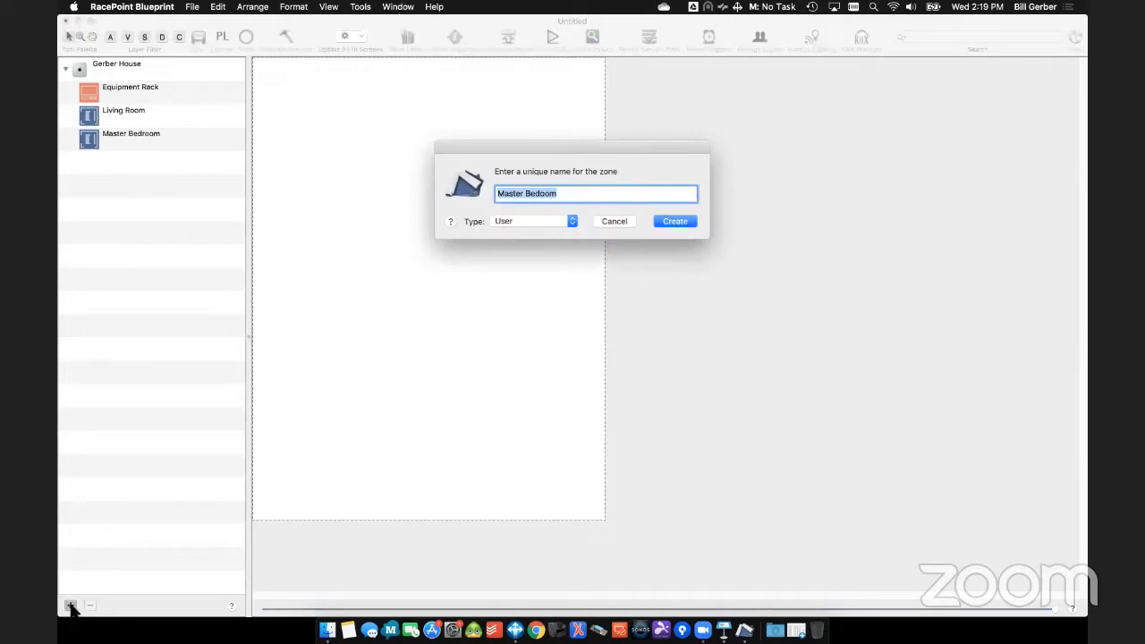
type("Master Bath")
key("Return")
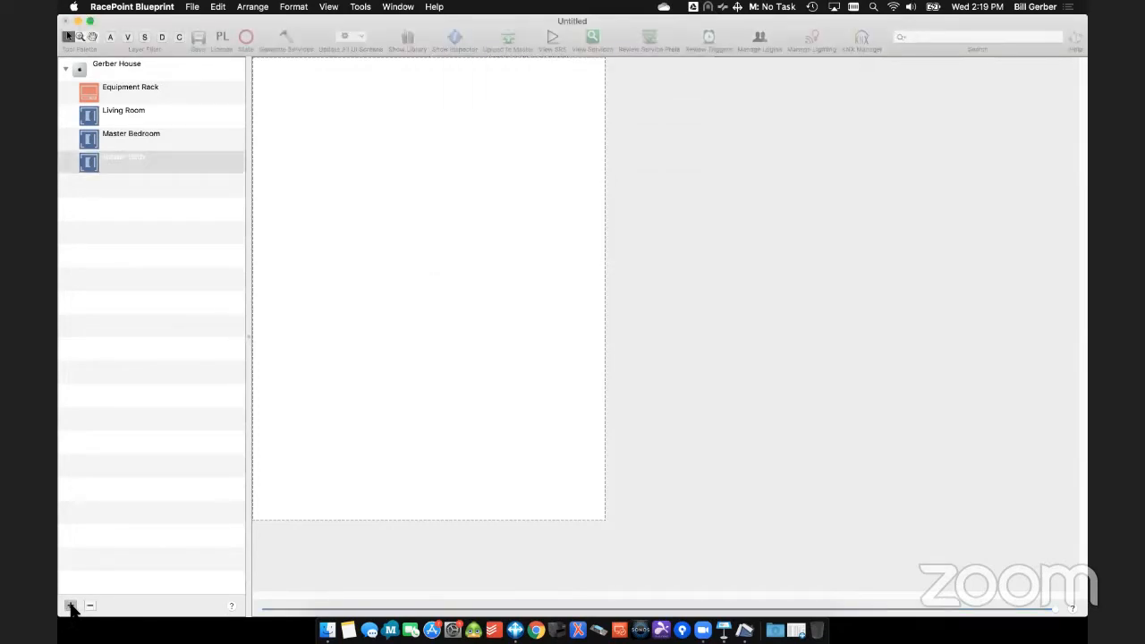
left_click(70, 606)
type("Kitchen")
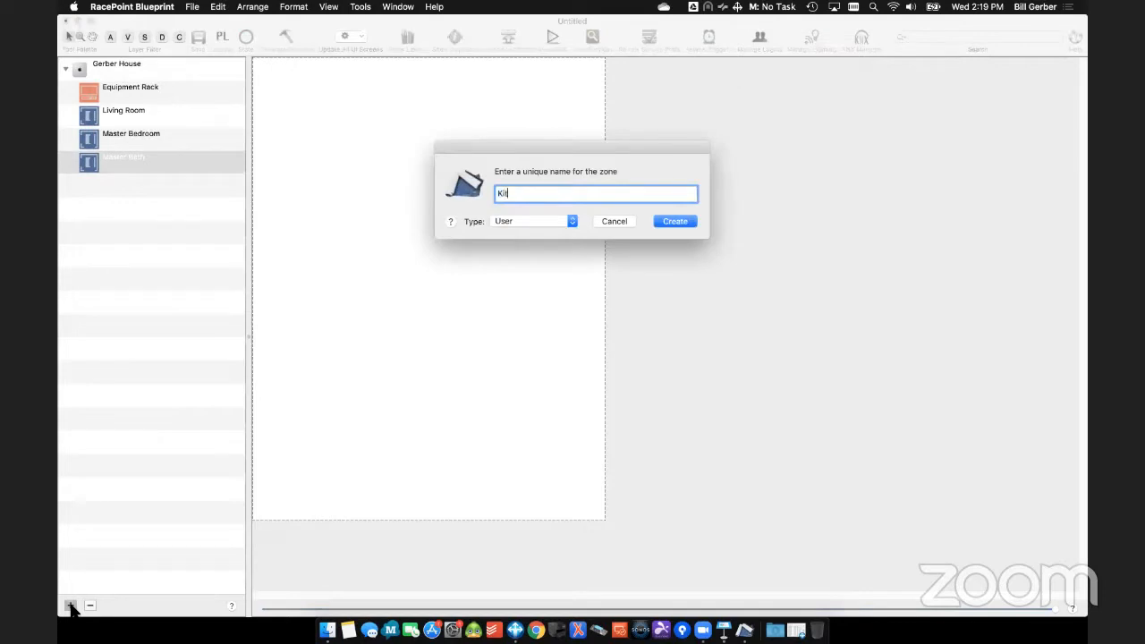
key("Return")
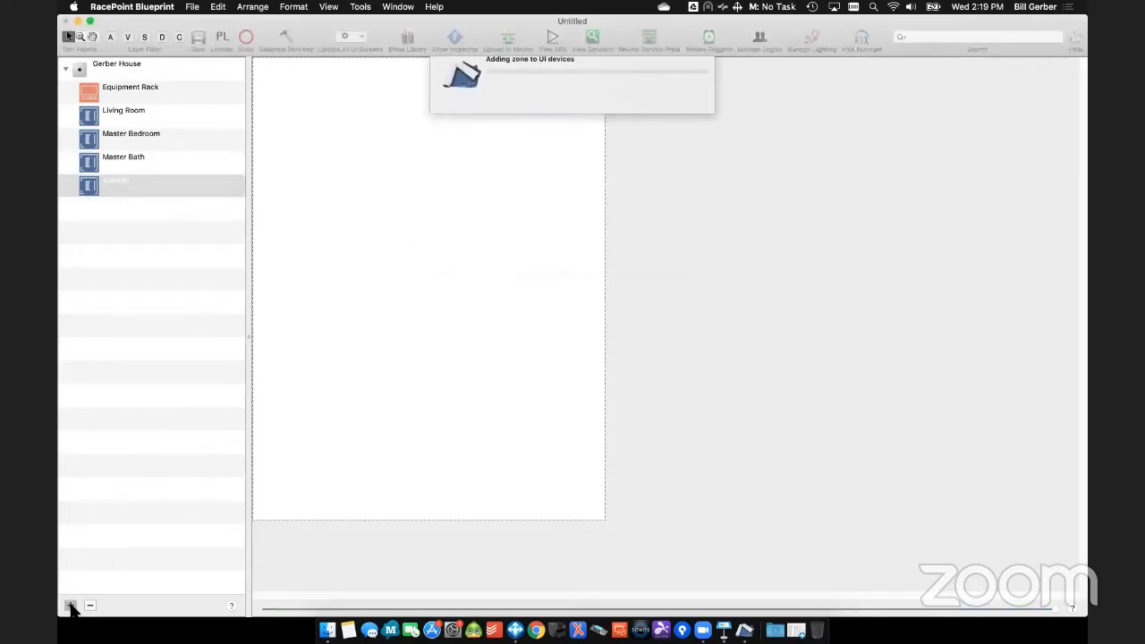
- Add a user zone named Deck under the host
left_click(70, 605)
type("Deck")
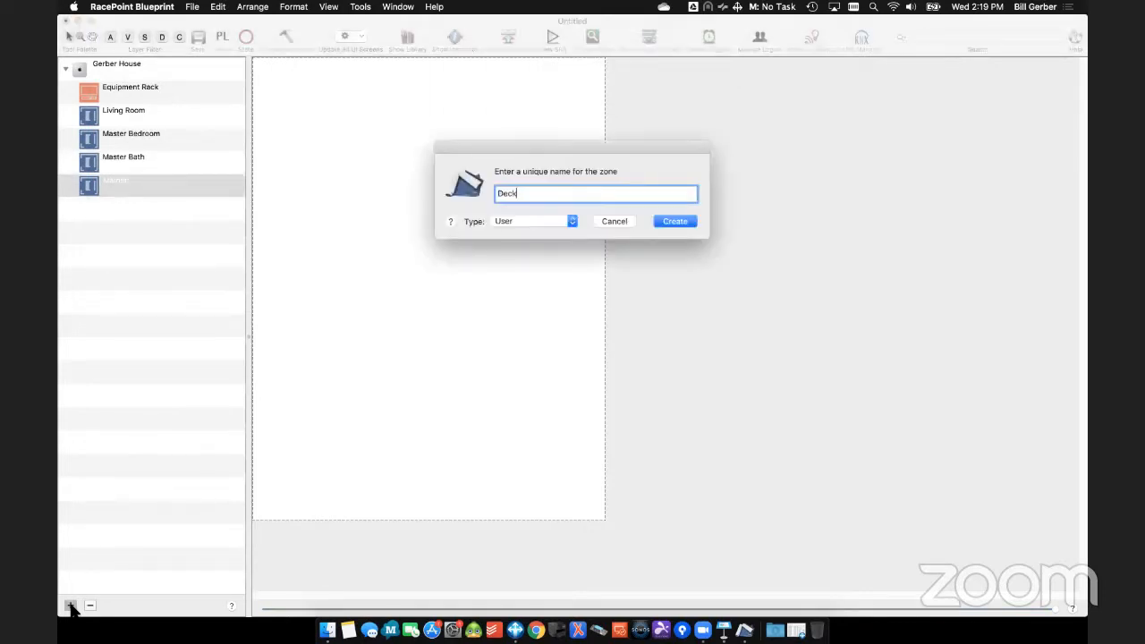
key("Return")
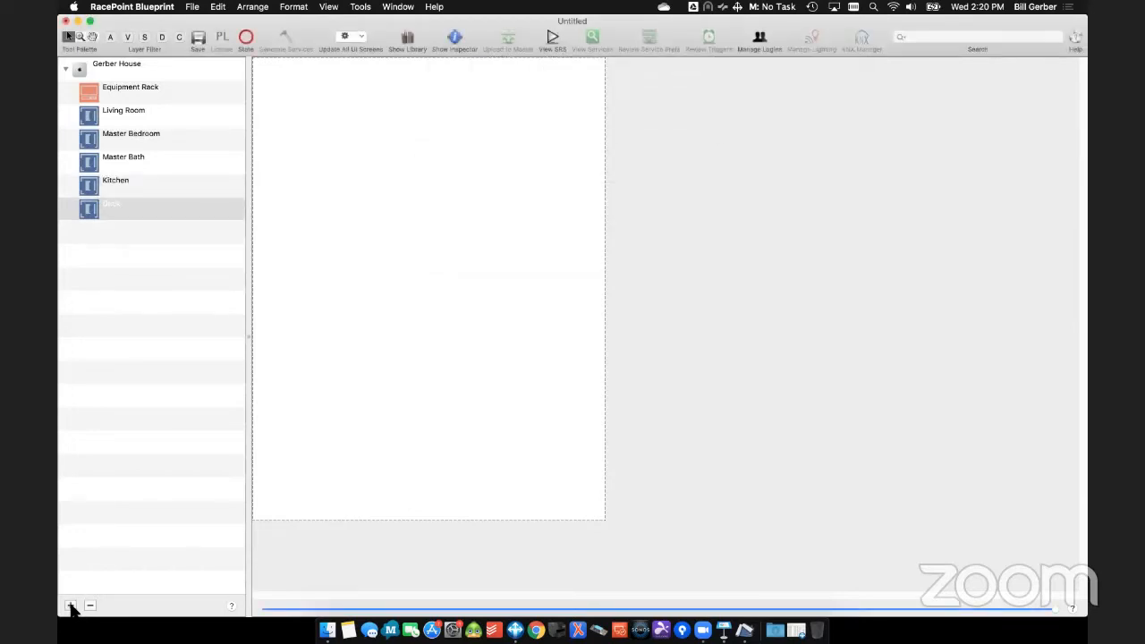
- Add a user zone named Theater after the Deck zone
left_click(70, 606)
type("Greatroom")
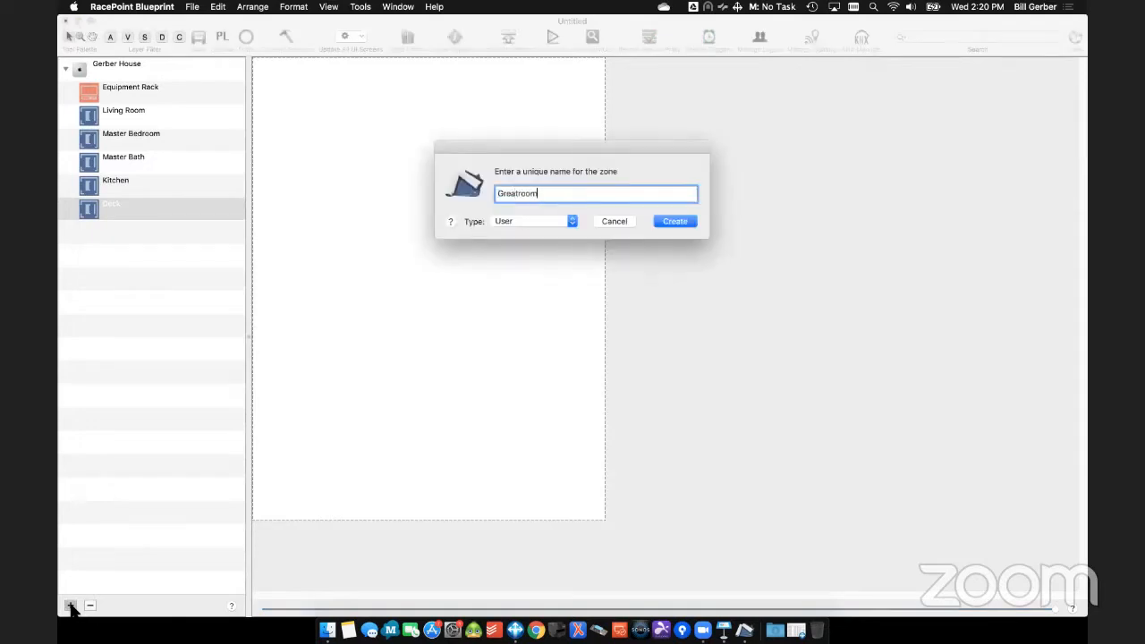
key("BackSpace")
key("BackSpace")
key("BackSpace")
key("BackSpace")
key("BackSpace")
key("BackSpace")
key("BackSpace")
key("BackSpace")
key("BackSpace")
type("Teah")
key("BackSpace")
key("BackSpace")
key("BackSpace")
type("heater")
key("Return")
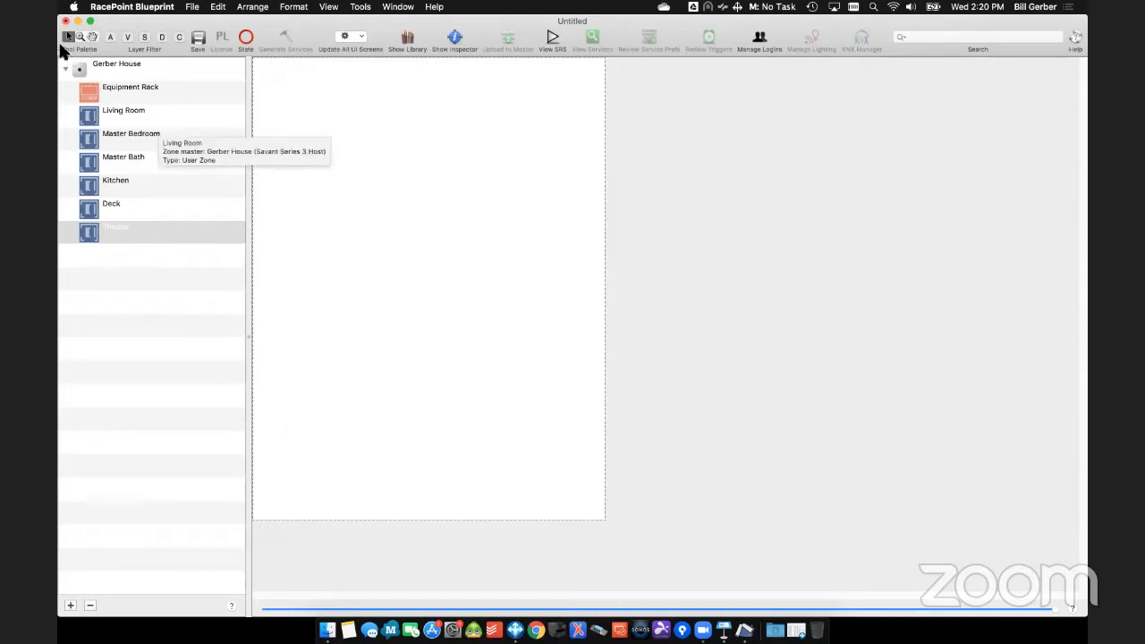
- Place the system host on the layout page and search the component library for "networksw"
left_click_drag(116, 230, 291, 75)
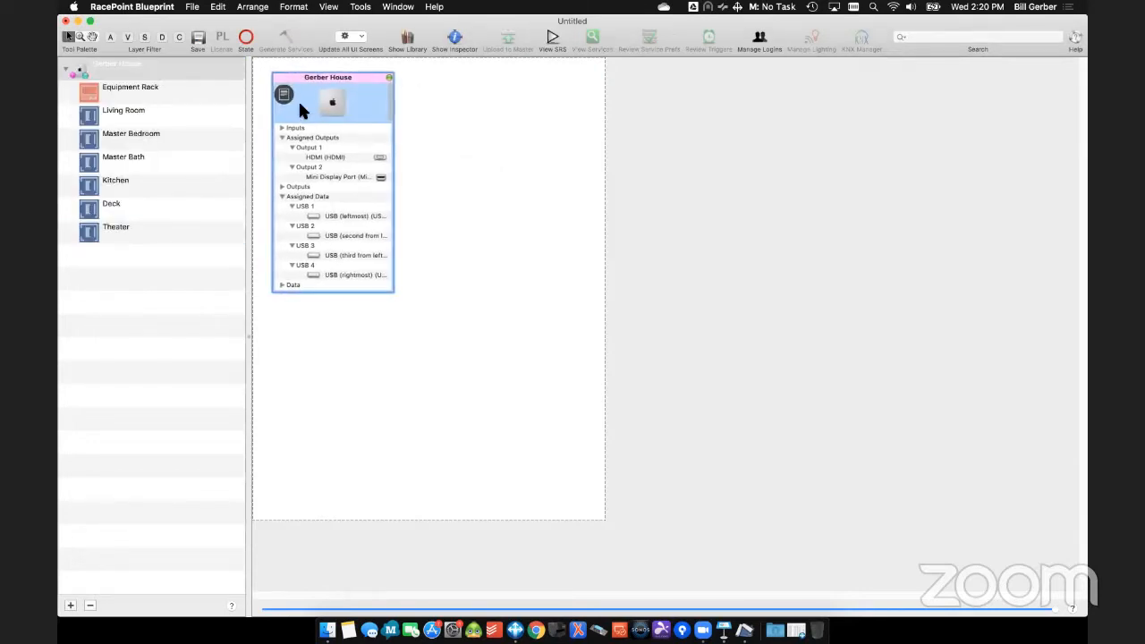
left_click(403, 40)
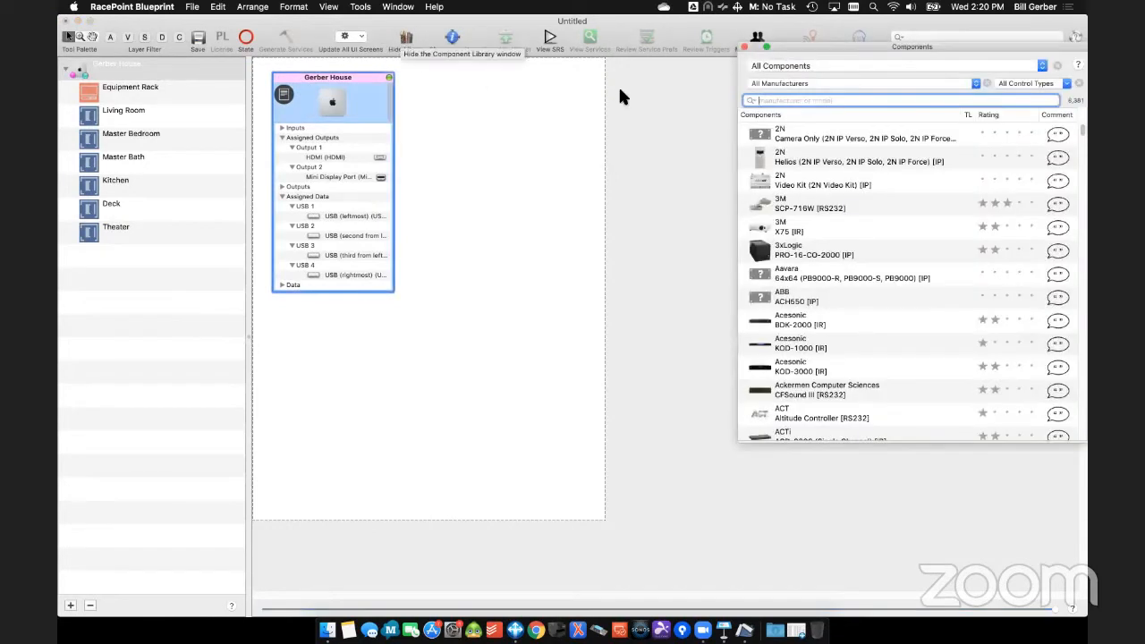
type("netwo")
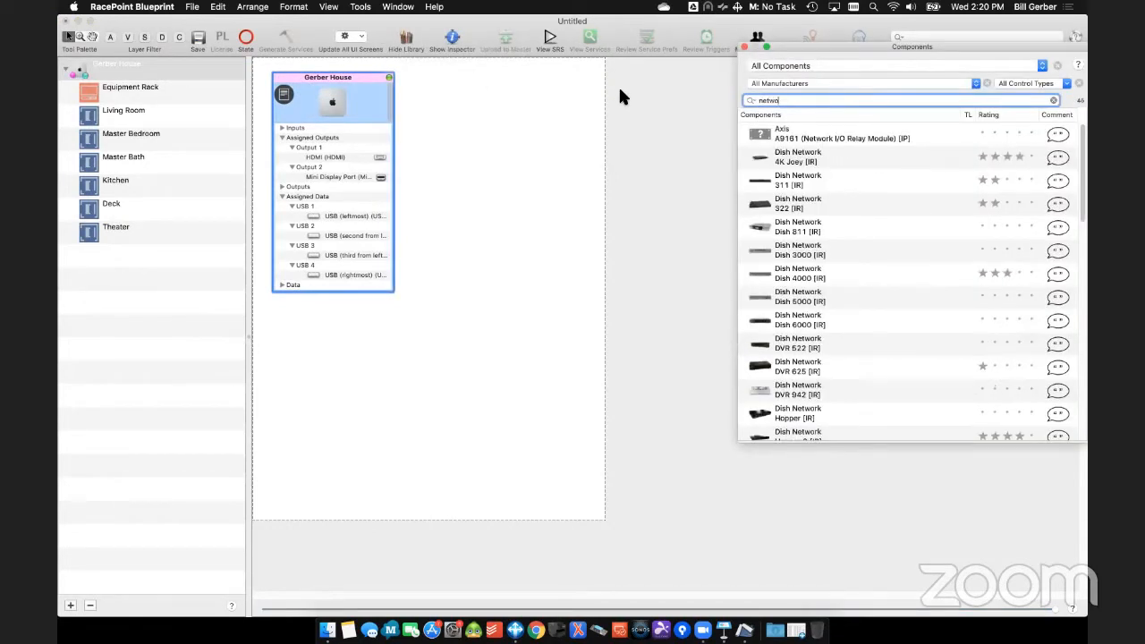
type("rk sw")
key("BackSpace")
key("BackSpace")
key("BackSpace")
type("sw")
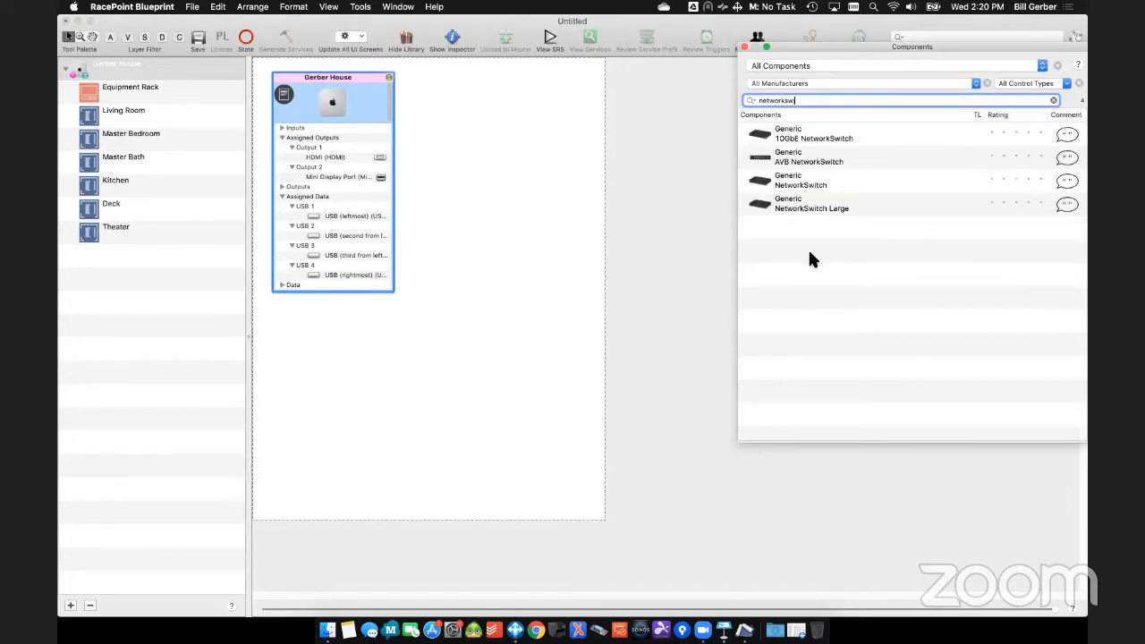
- Add the Generic NetworkSwitch Large to the Equipment Rack zone as Network Switch and align it directly below the host on the layout
left_click_drag(828, 207, 345, 334)
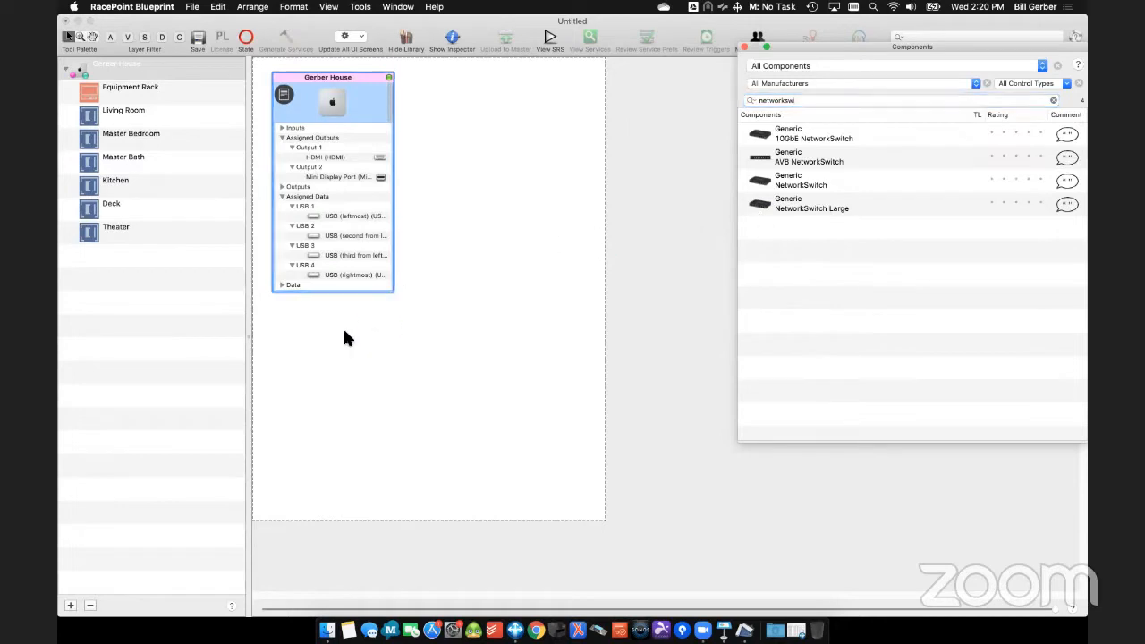
double_click(525, 400)
type("Switch")
key("Return")
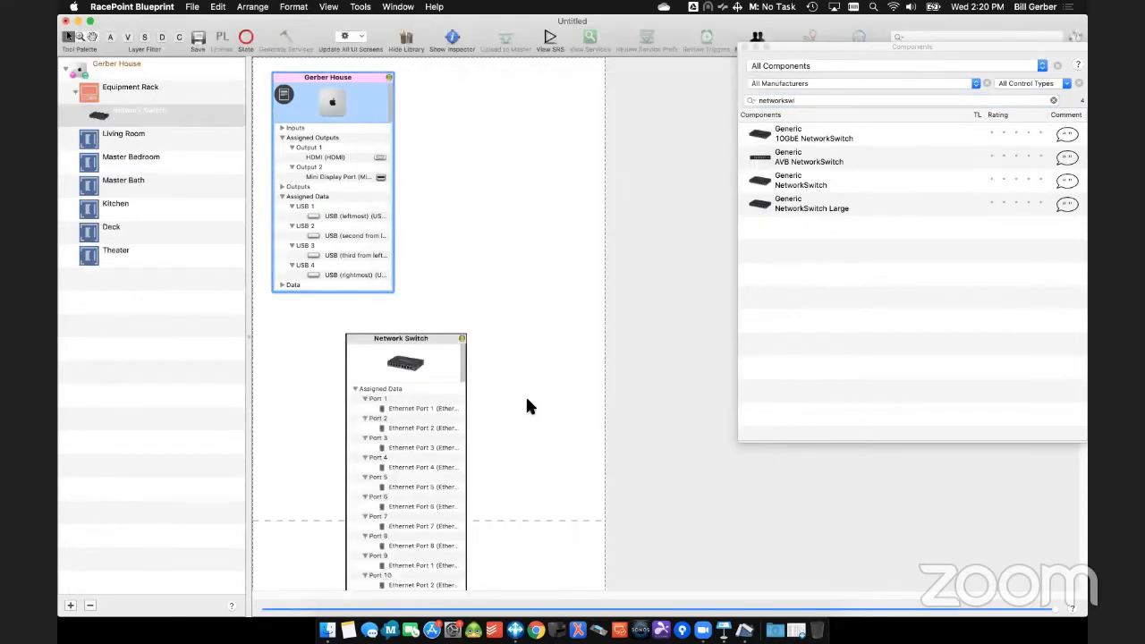
left_click_drag(430, 332, 359, 313)
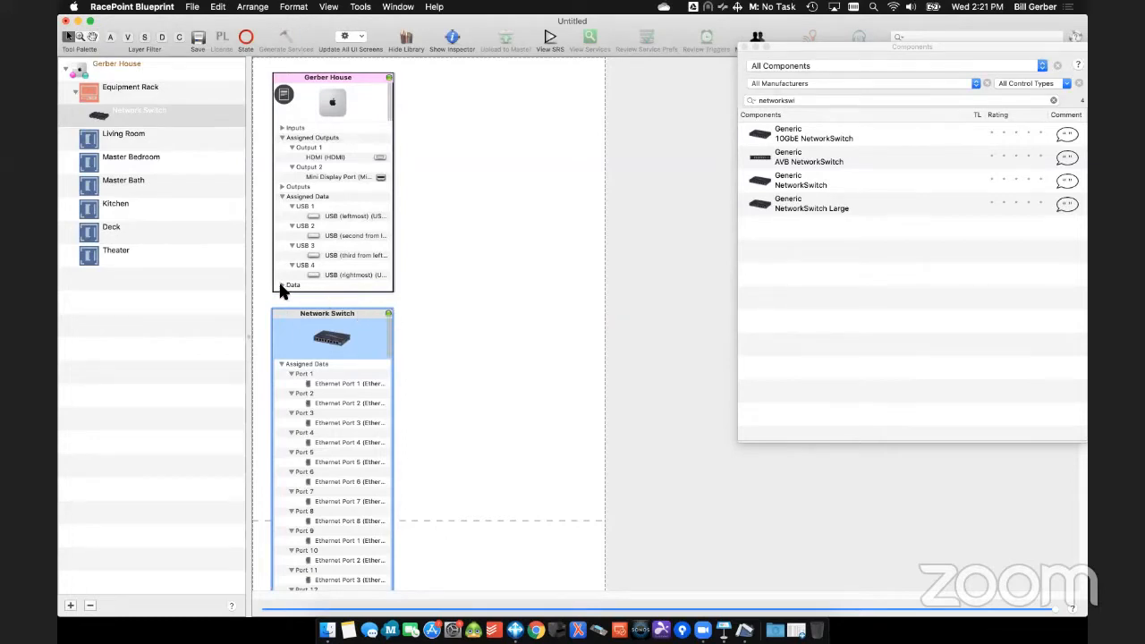
- Collapse the host's connection list and connect Ethernet Port 1 of the Network Switch to the host
left_click(388, 78)
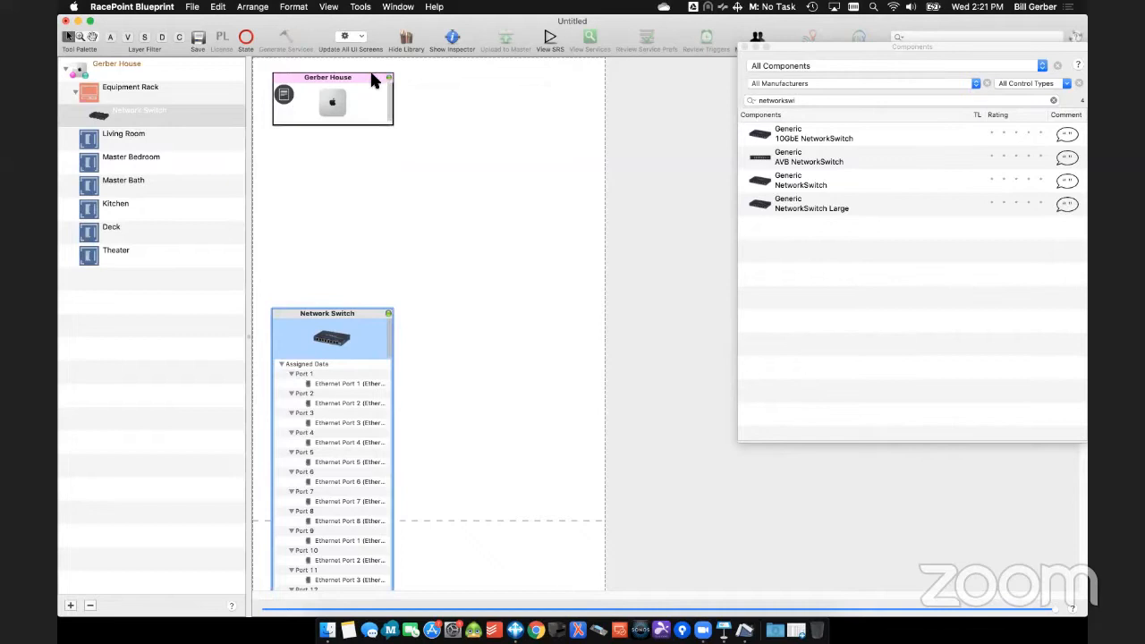
left_click(372, 76)
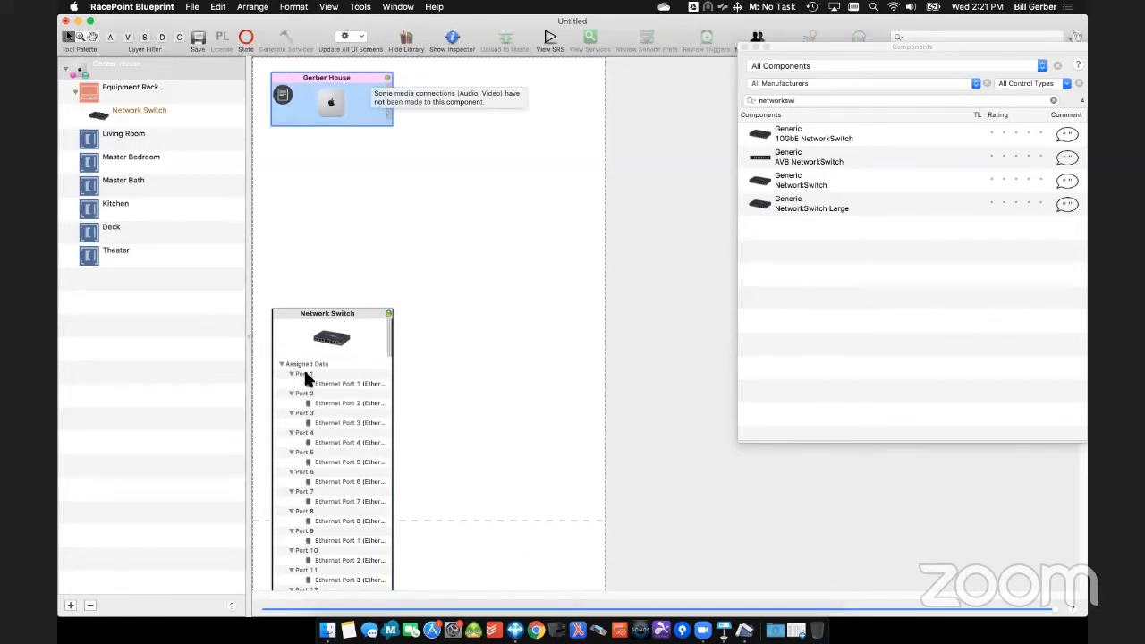
right_click(325, 381)
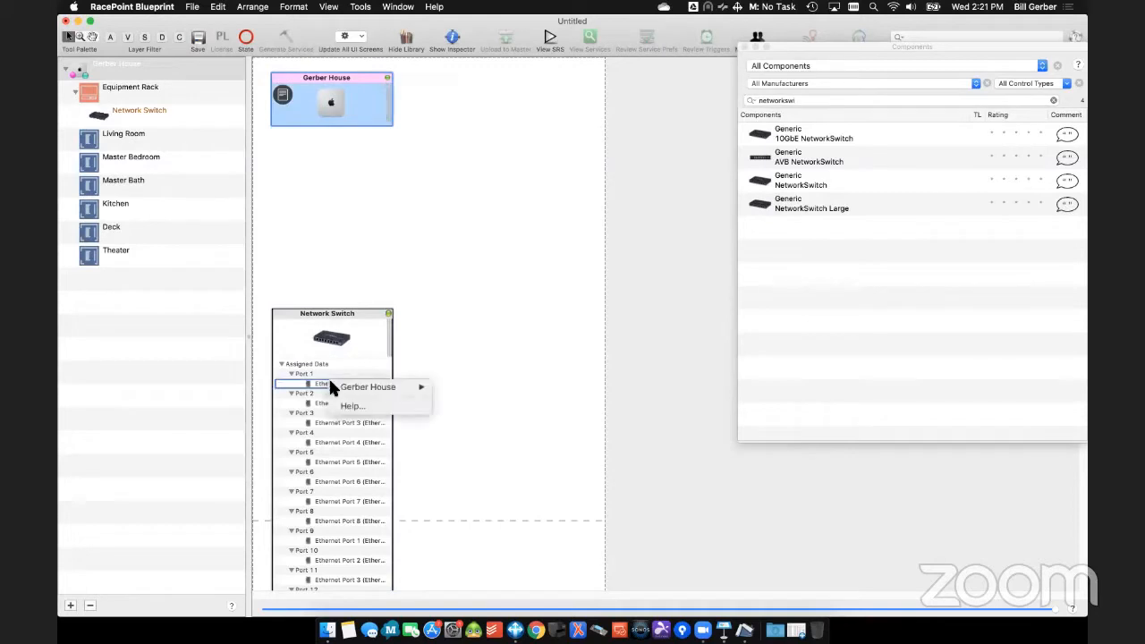
mouse_move(335, 386)
left_click(458, 392)
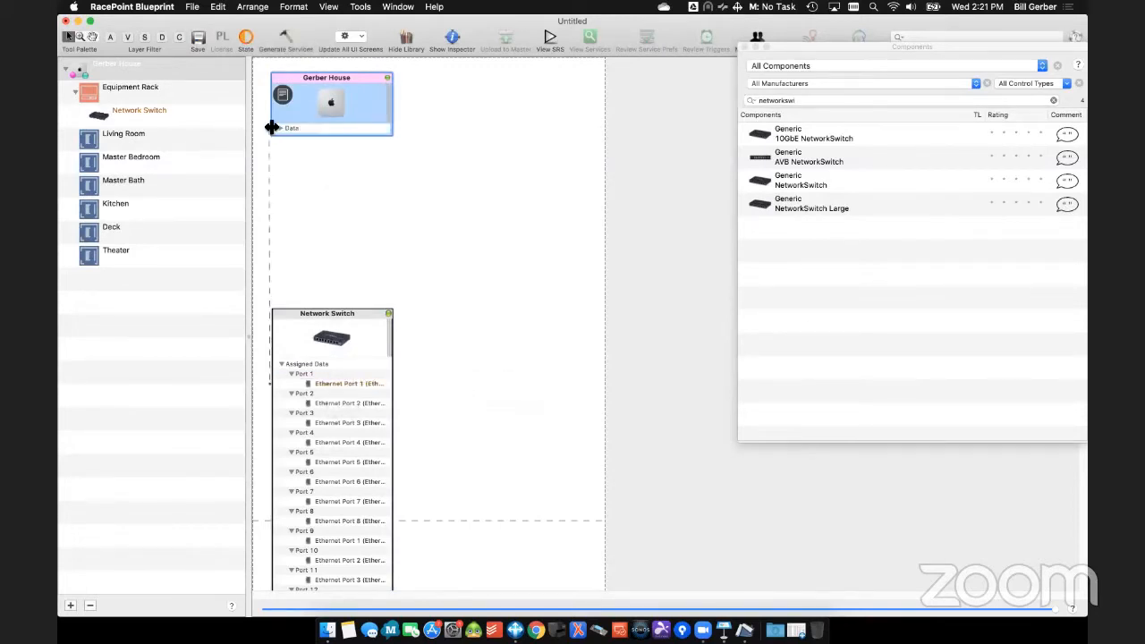
- Expand the host's Data connections and move the Network Switch up to just below the host on the layout
left_click(276, 128)
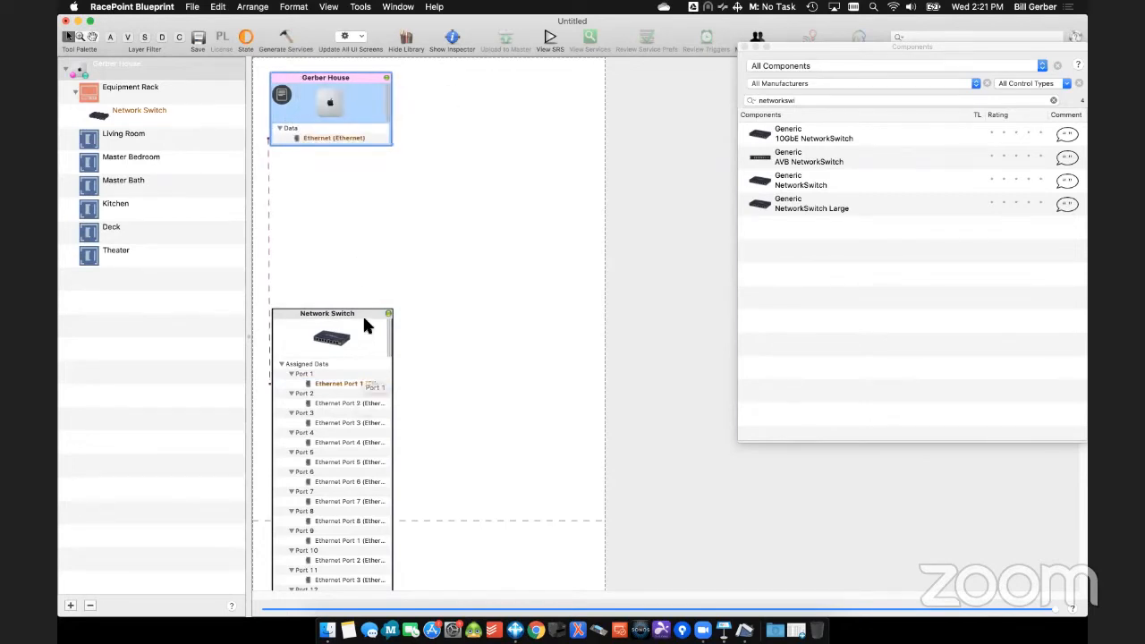
left_click_drag(361, 315, 356, 167)
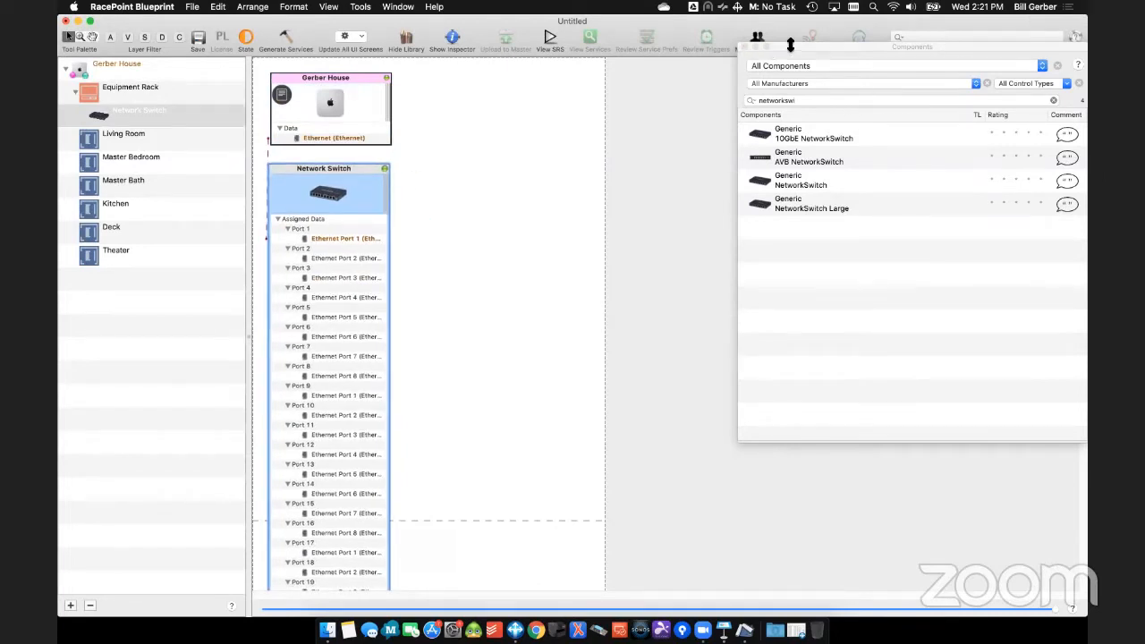
left_click_drag(794, 42, 799, 176)
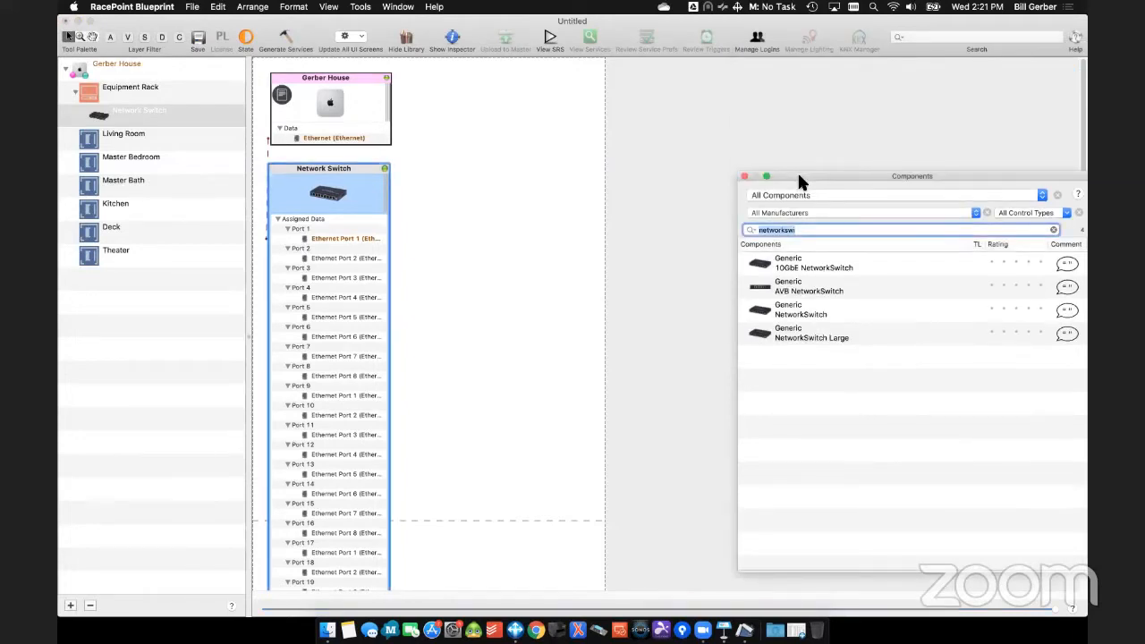
left_click(385, 169)
- Search the component library for "stereospeakers"
left_click_drag(875, 174, 296, 185)
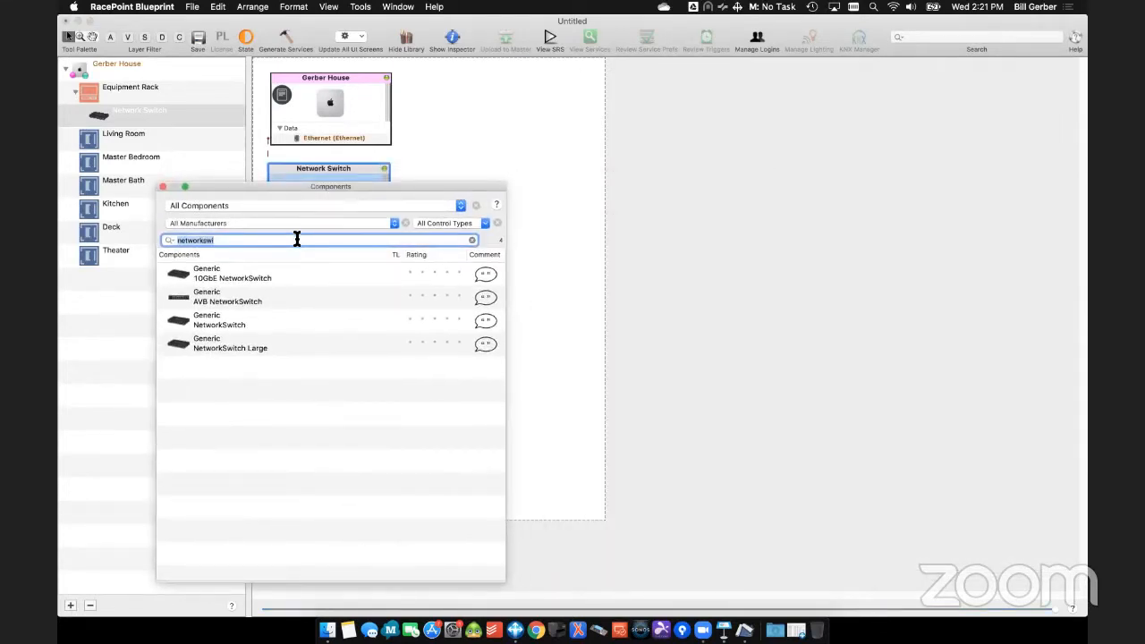
type("speakers")
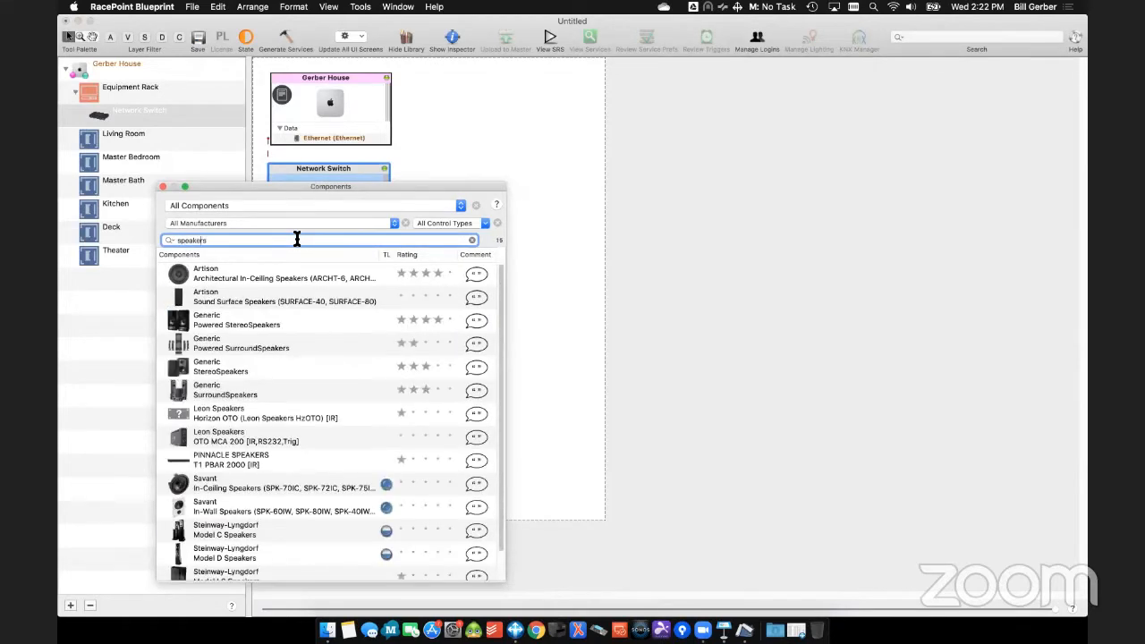
type("stereo")
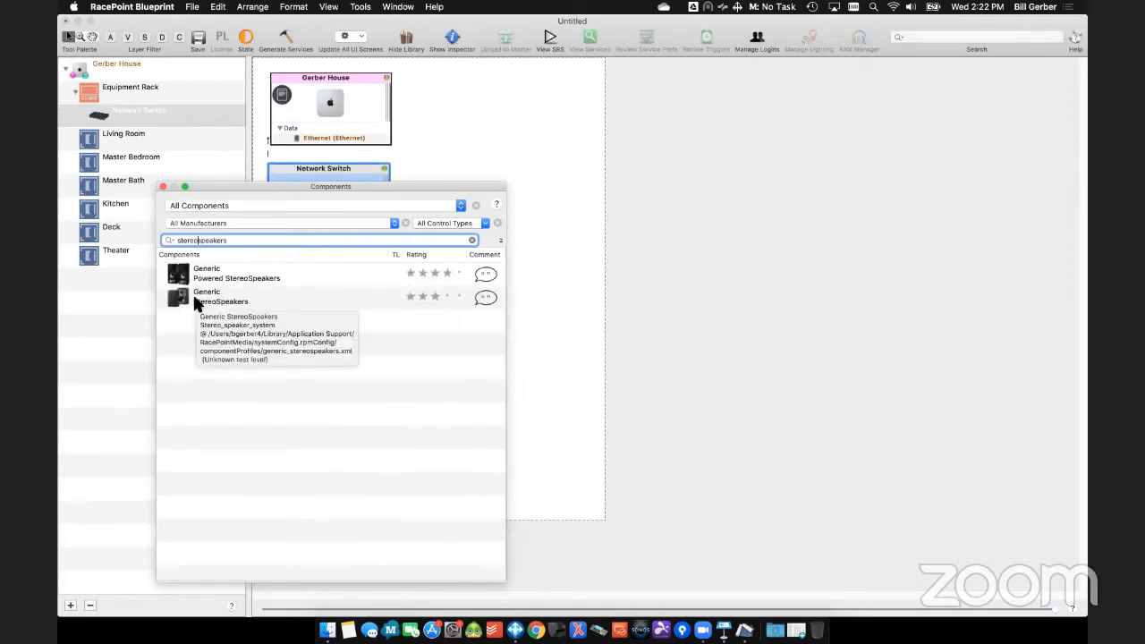
- Add Generic StereoSpeakers to the Living Room, Master Bedroom, Master Bath, Kitchen, Deck and Theater zones, named Speakers with the zone as prefix
left_click_drag(194, 301, 826, 114)
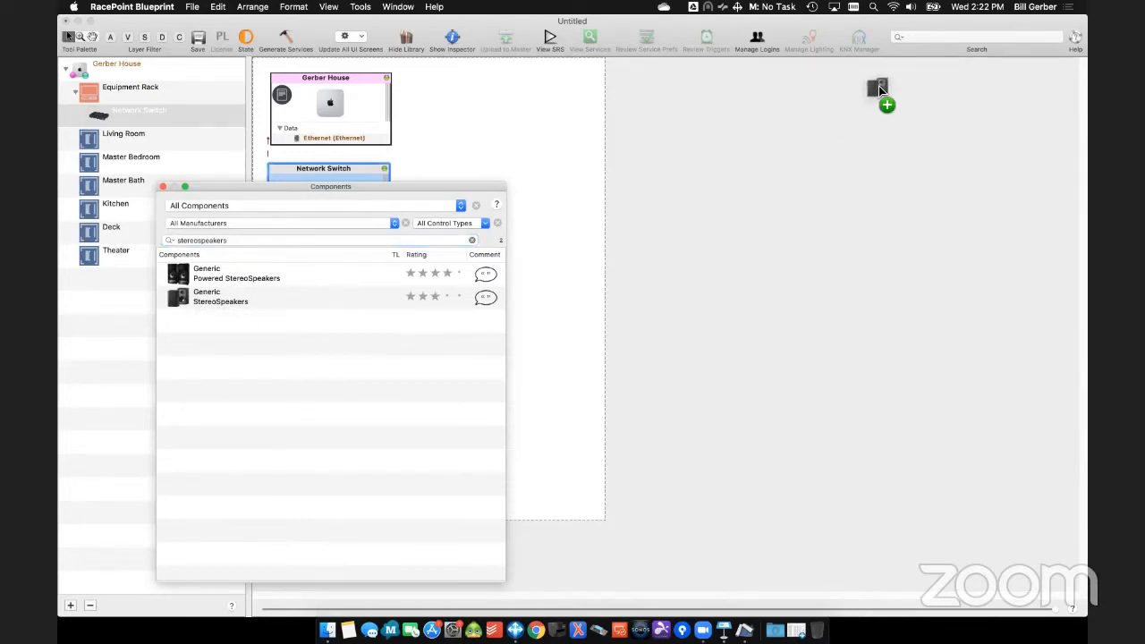
left_click_drag(885, 82, 883, 85)
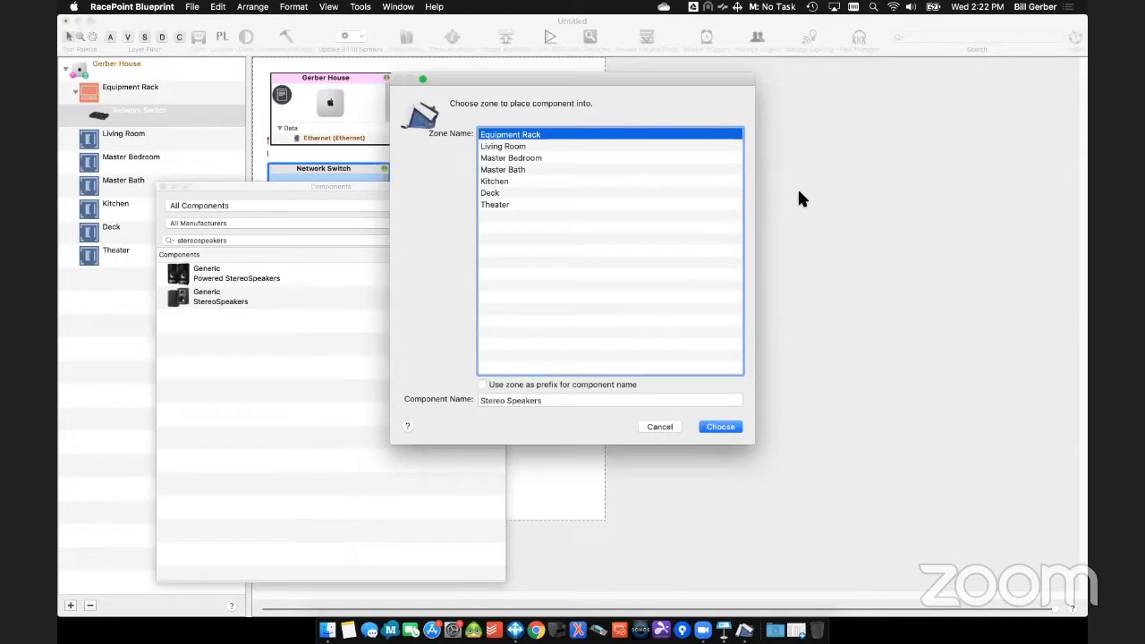
left_click(536, 147)
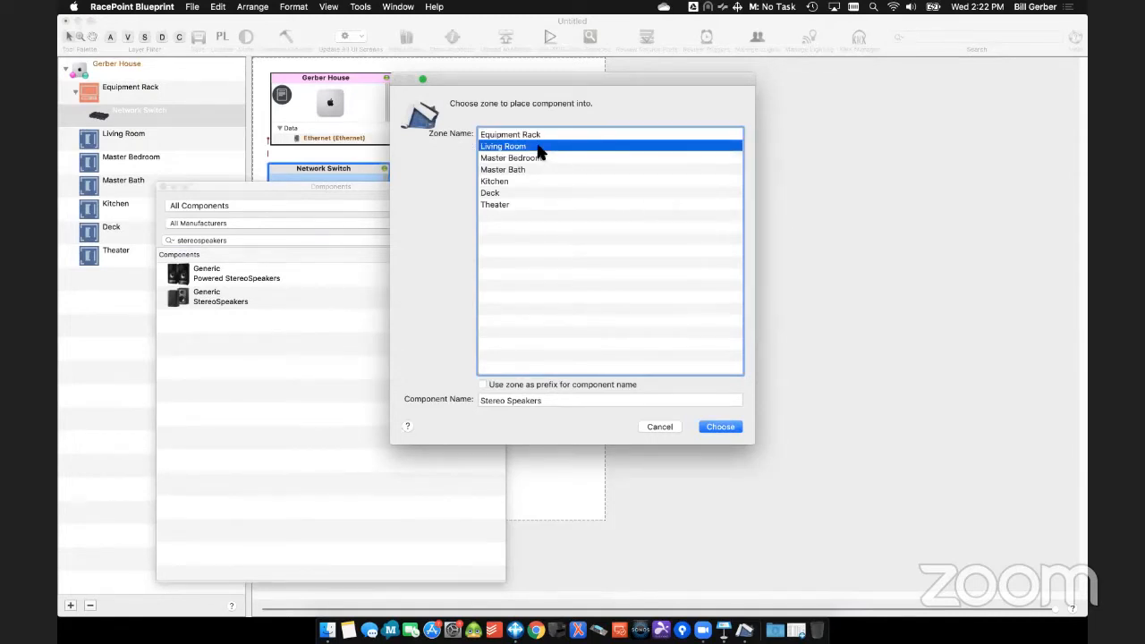
left_click(516, 205, "shift")
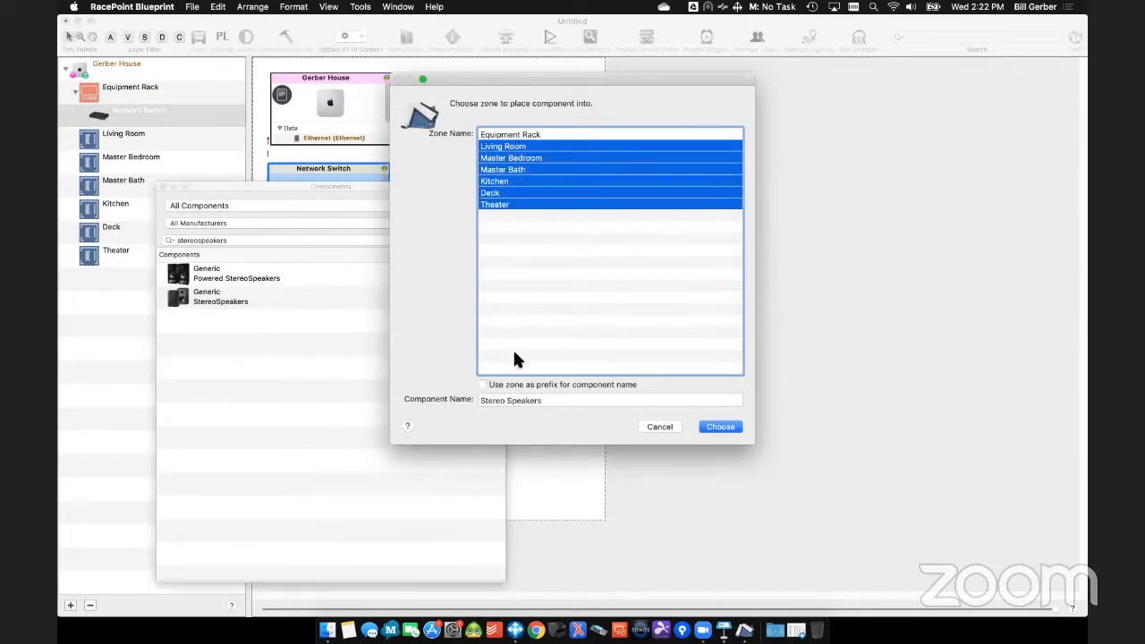
left_click(565, 382)
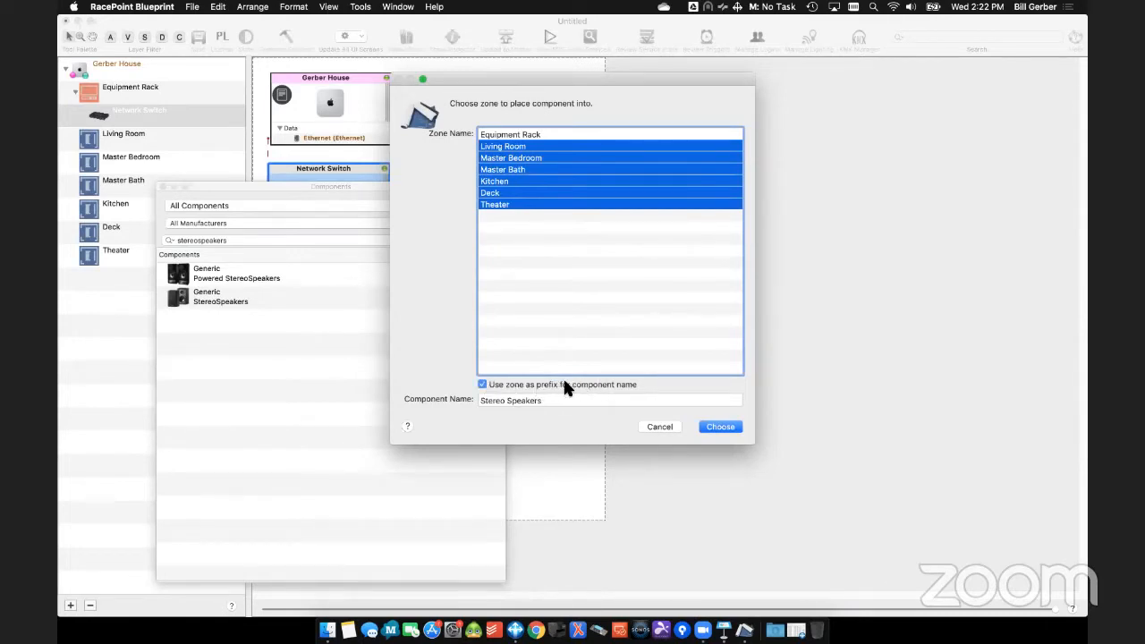
double_click(494, 402)
key("BackSpace")
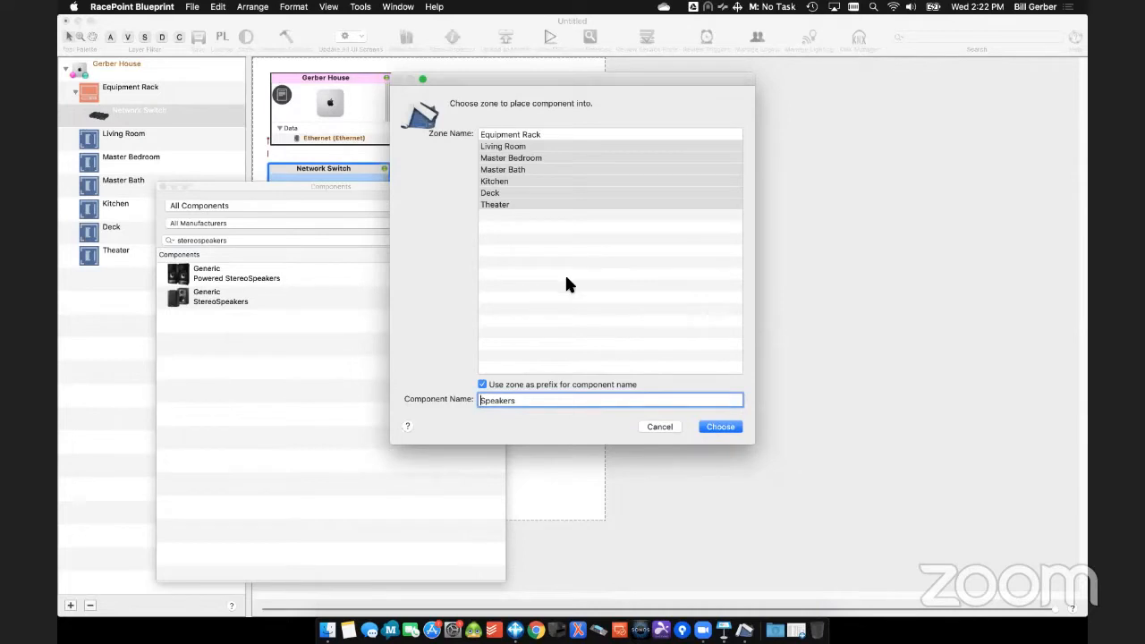
left_click(719, 427)
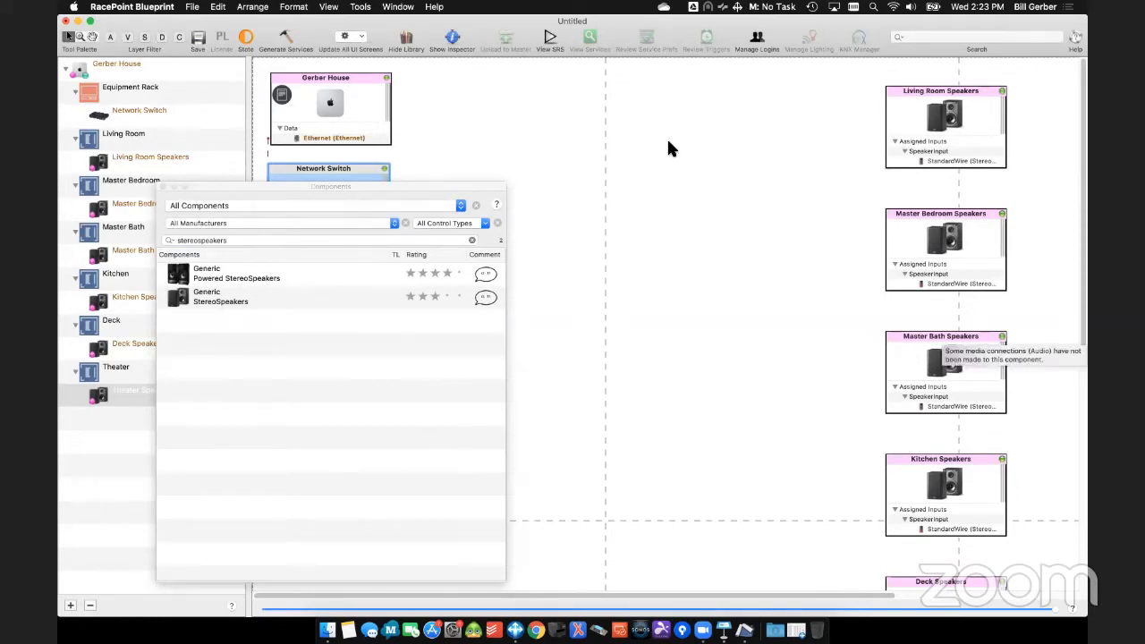
- Search the component library for "ls0" and place the Samsung UE(xx)LS003 on the layout
left_click(240, 241)
type("ln")
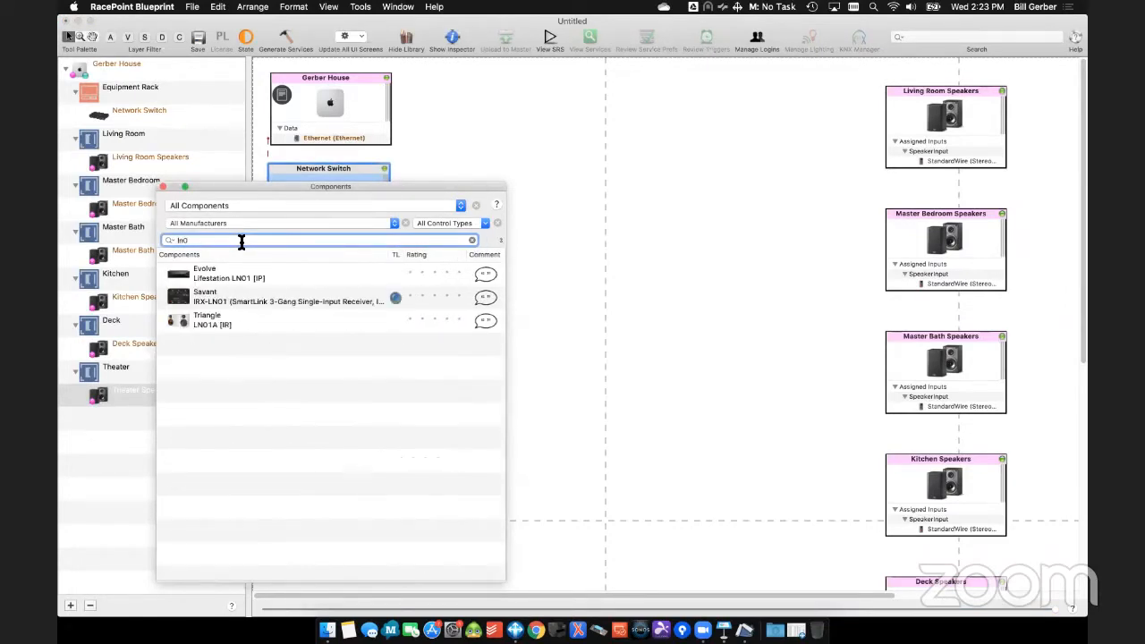
key("BackSpace")
type("s0")
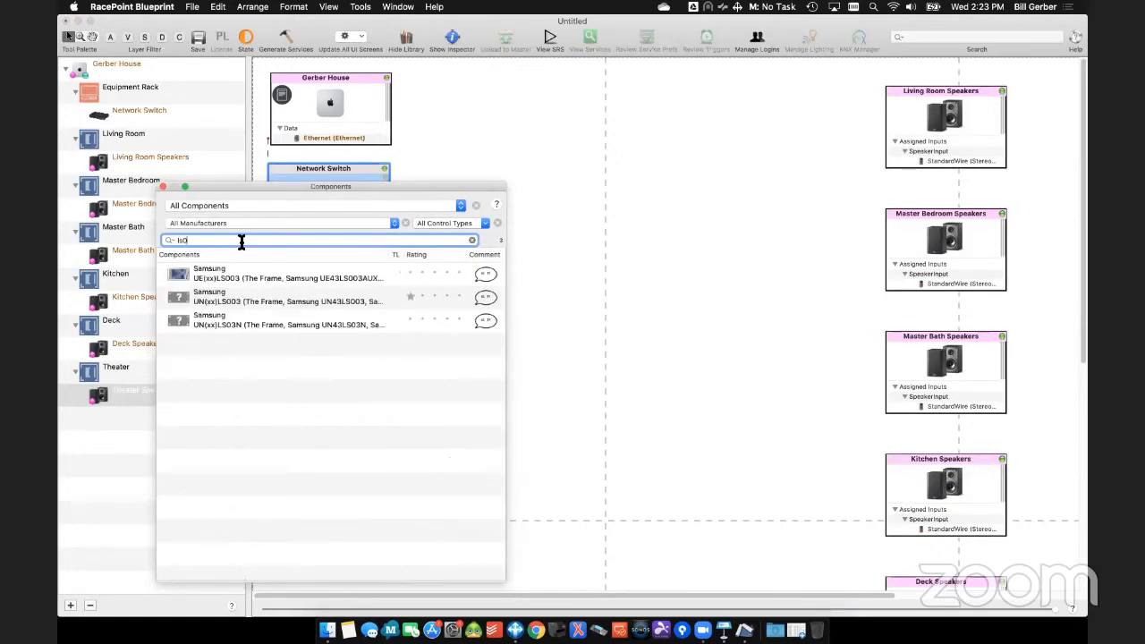
left_click(211, 274)
left_click_drag(206, 275, 771, 135)
- Choose Living Room, Master Bedroom and Theater as the zones for the Samsung television
left_click(543, 146)
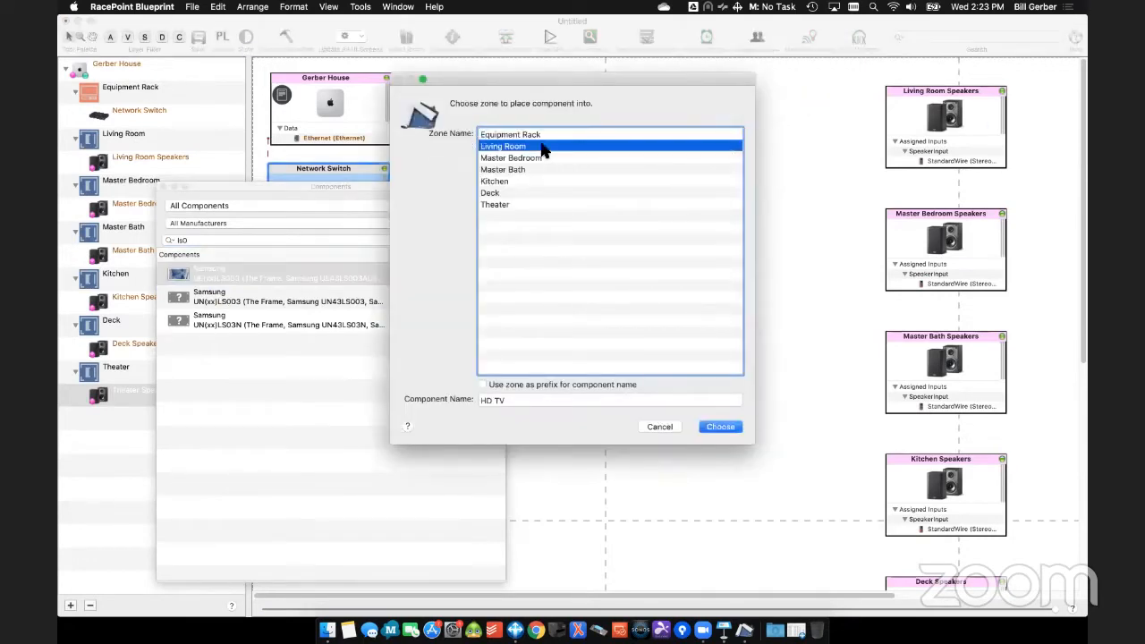
left_click(546, 159, "super")
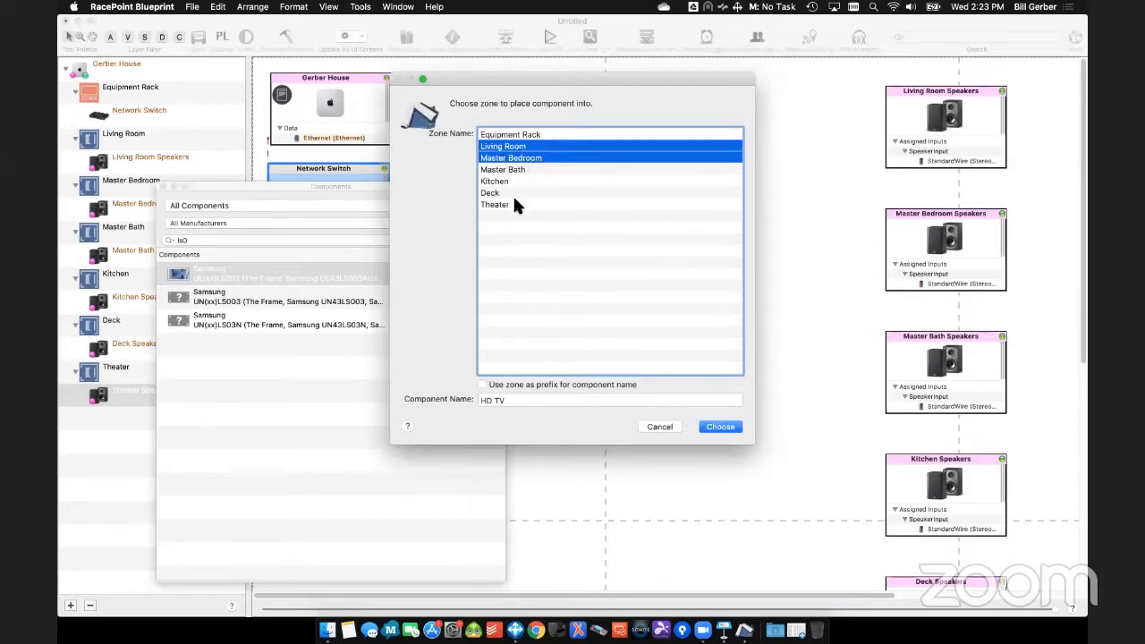
left_click(515, 204)
left_click(540, 169)
left_click(539, 159, "super")
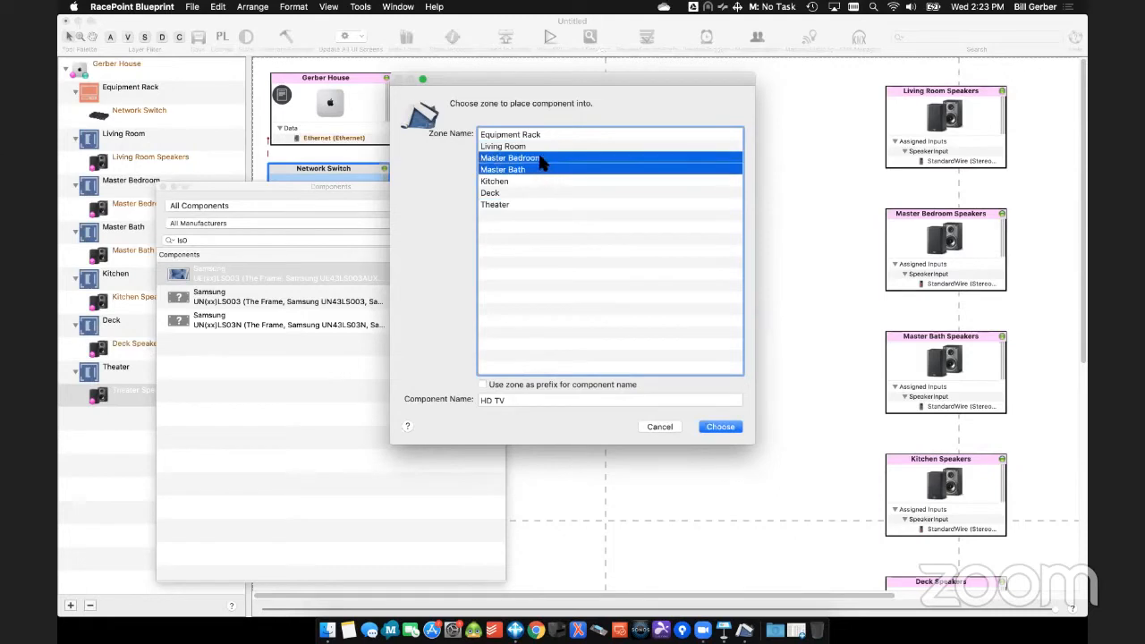
left_click(528, 204, "super")
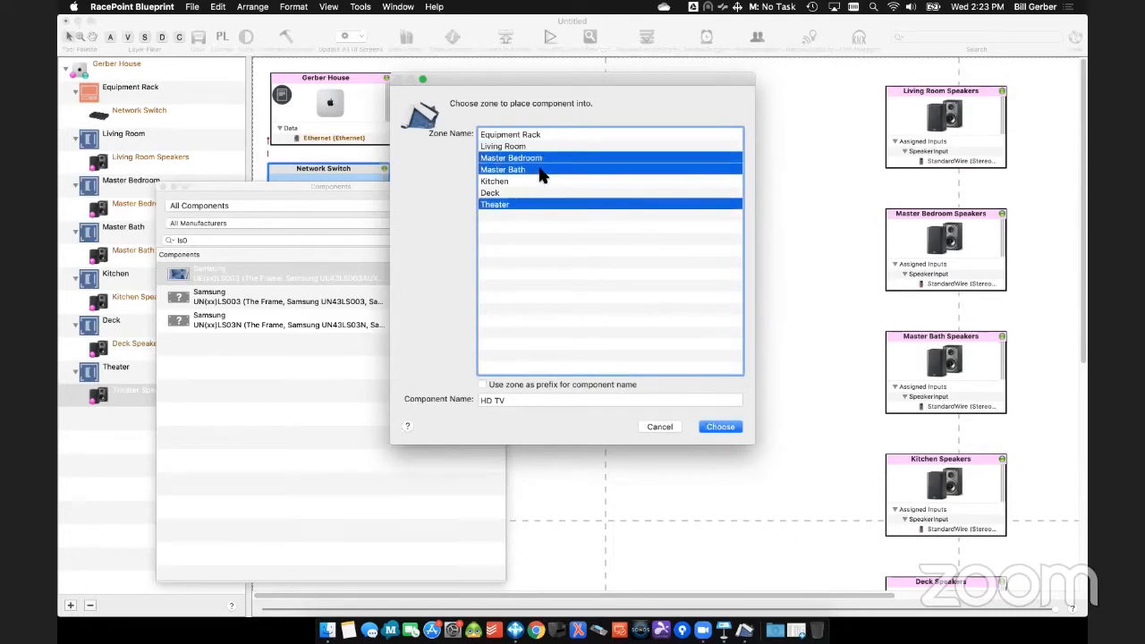
left_click(532, 167, "super")
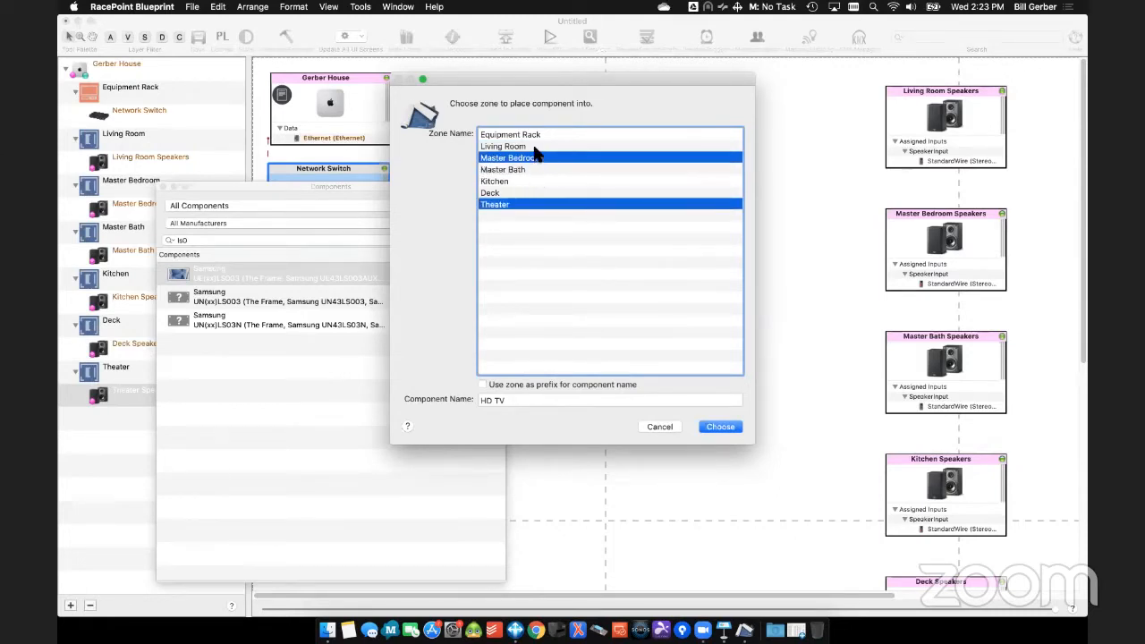
left_click(534, 147, "super")
- Name the component TV with the zone as prefix and add it to the chosen zones
left_click(482, 384)
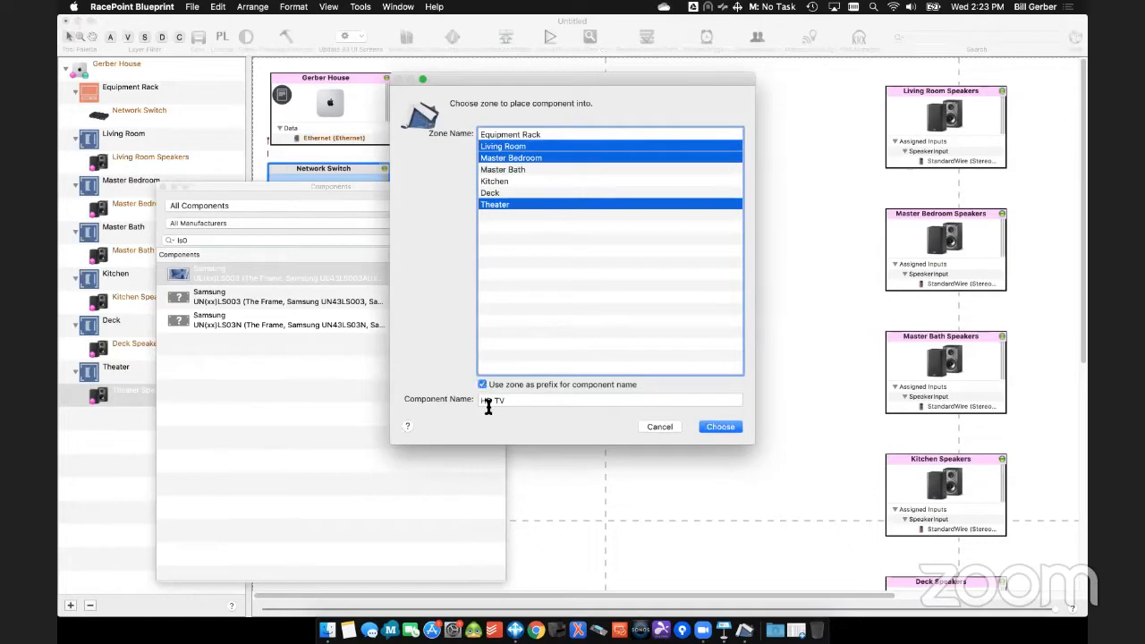
left_click_drag(484, 401, 495, 403)
key("BackSpace")
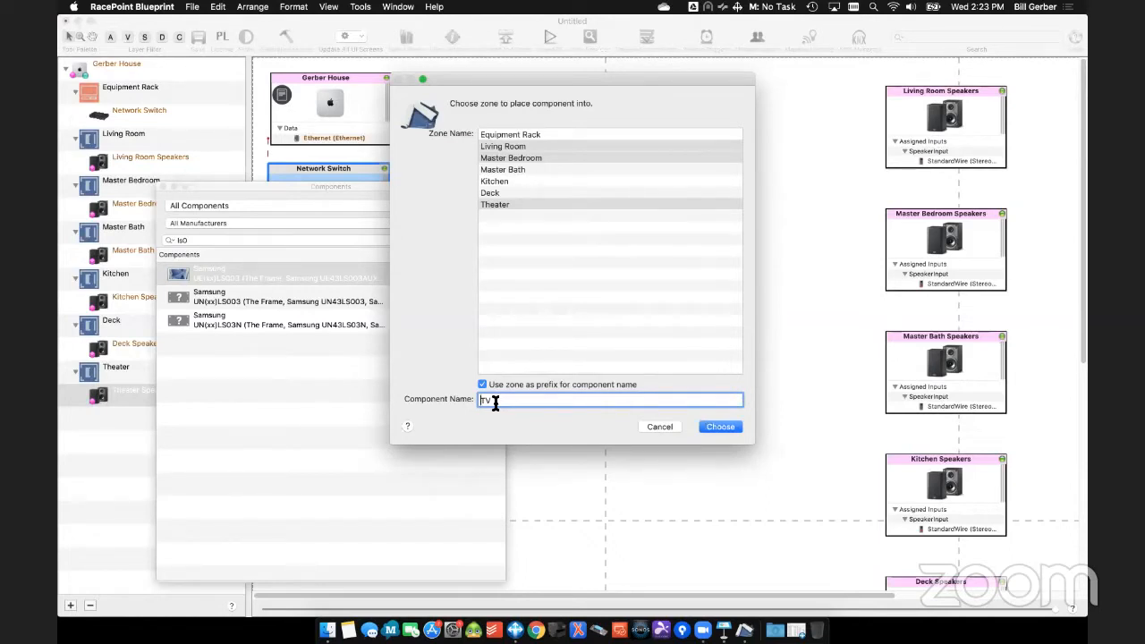
double_click(494, 402)
double_click(491, 403)
left_click(719, 427)
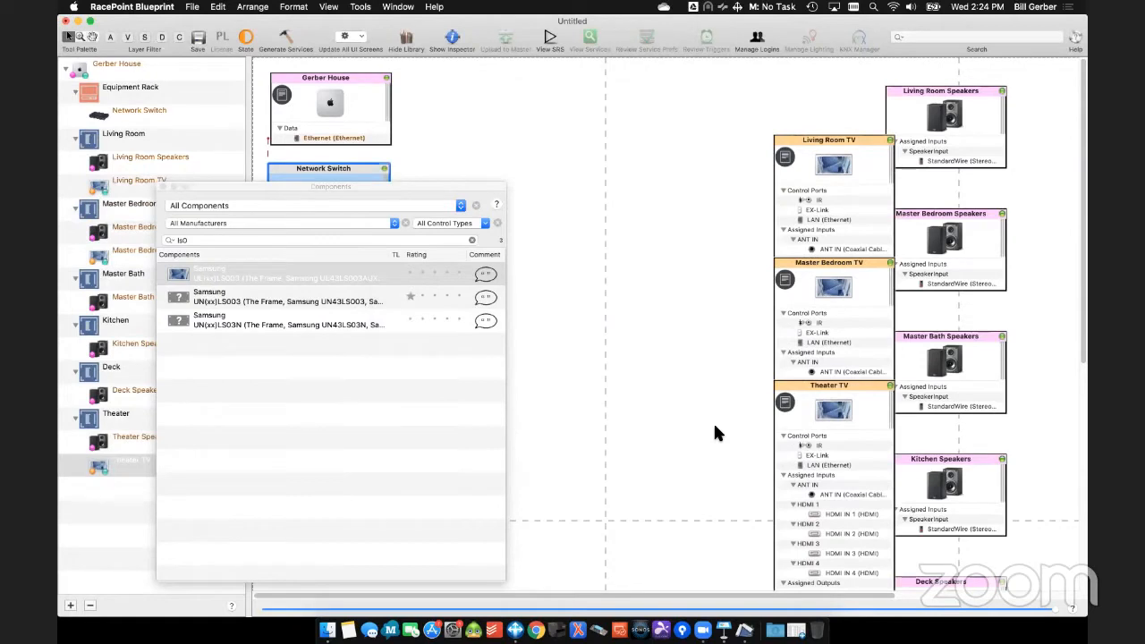
- Search the component library for "xbr95" and replace the Theater TV with the Sony KDF-60XBR950
left_click_drag(277, 186, 378, 178)
double_click(356, 237)
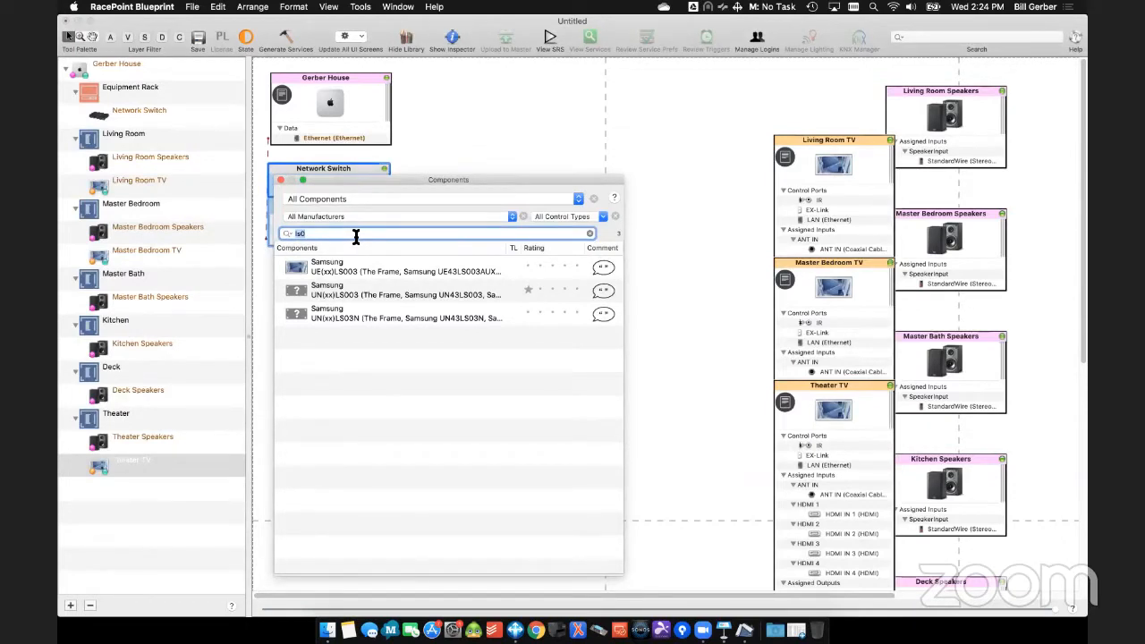
type("xbr")
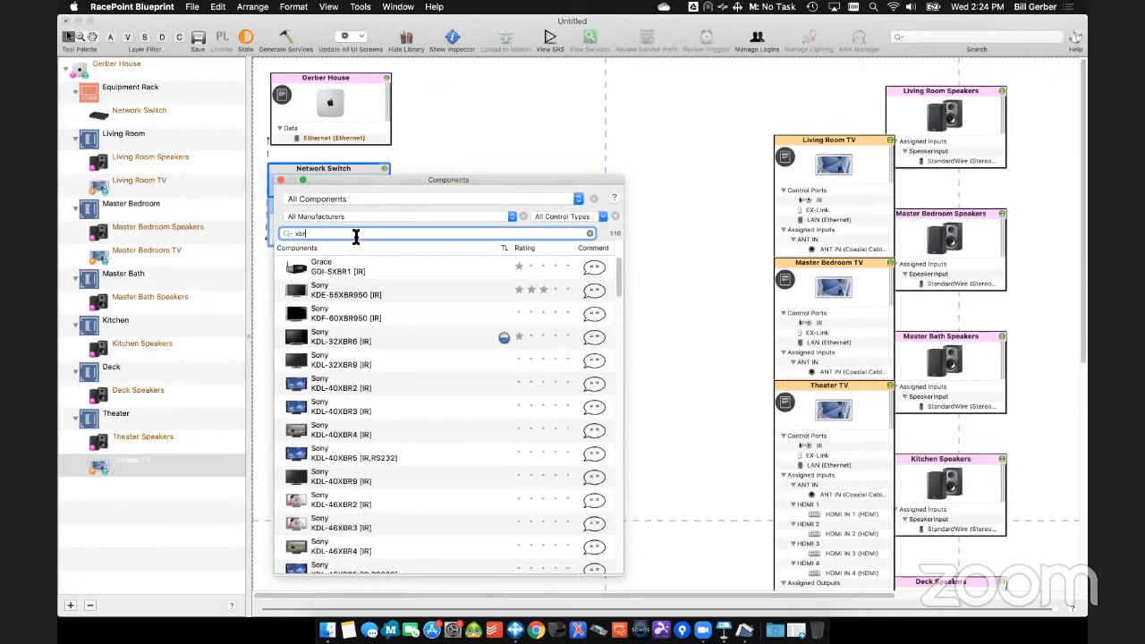
type("95")
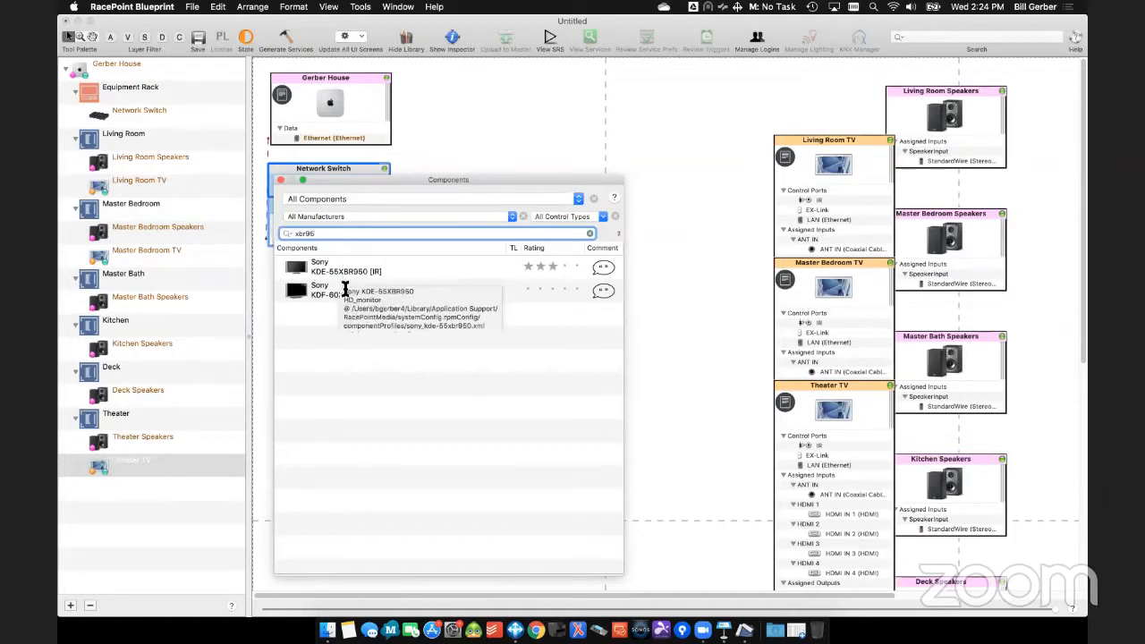
key("super+a")
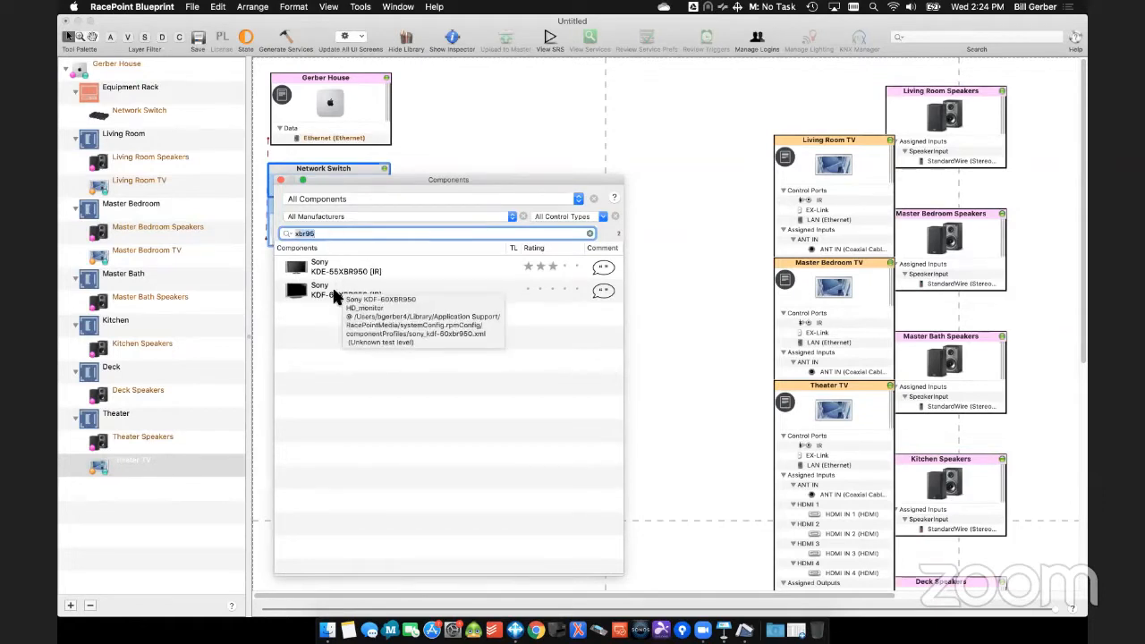
left_click_drag(332, 295, 140, 463)
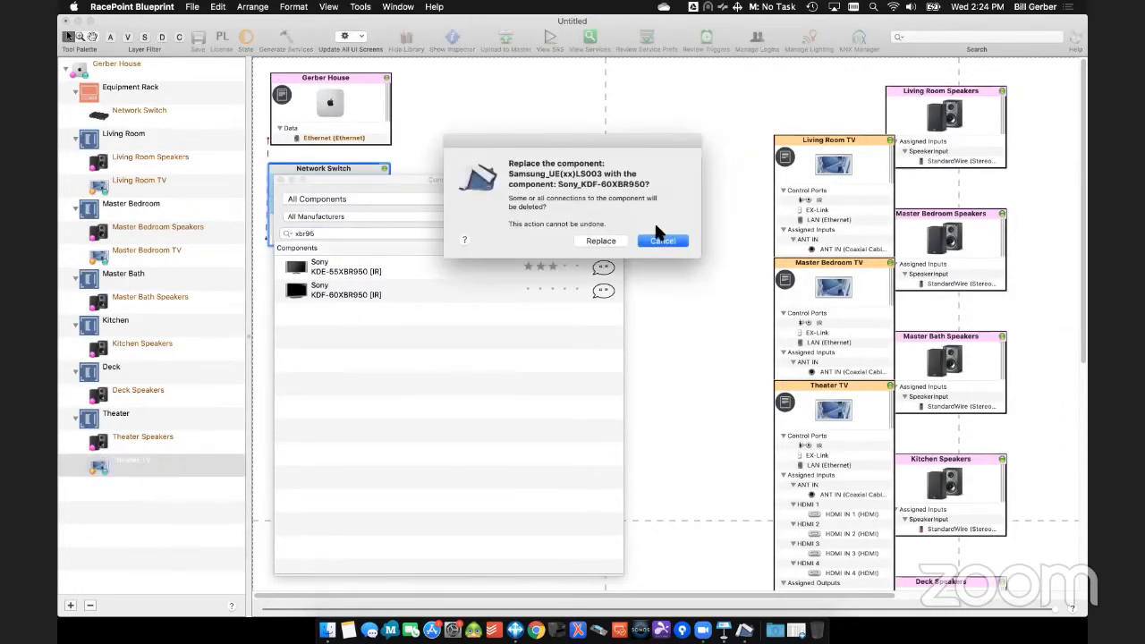
left_click(607, 240)
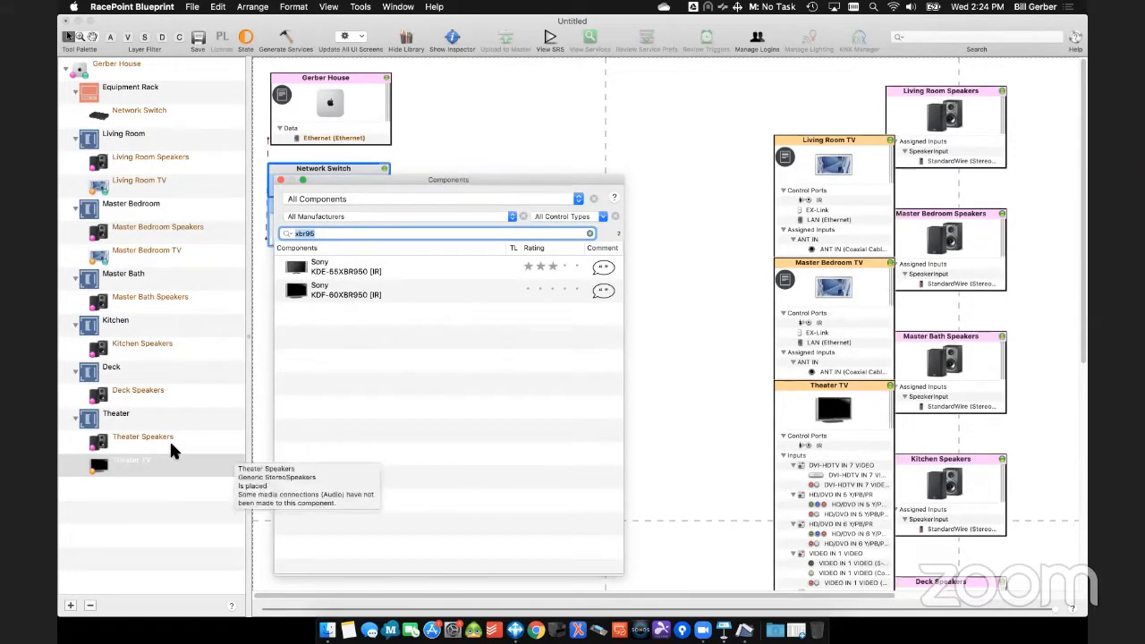
- Search the component library for "surround" and replace the Theater Speakers with Generic SurroundSpeakers
left_click(337, 233)
type("surround")
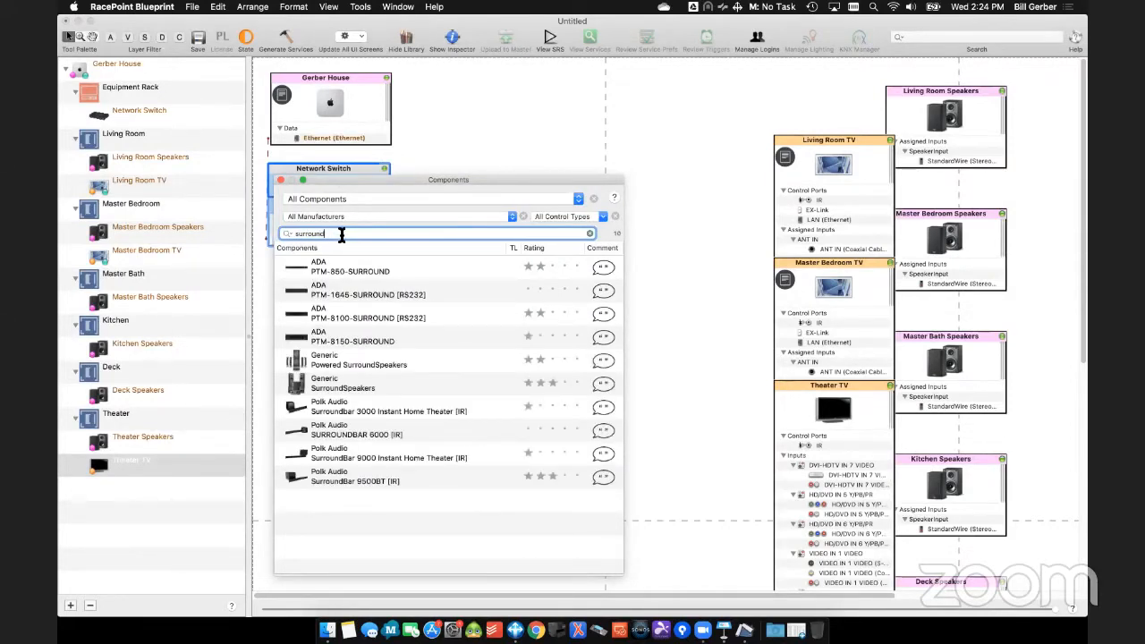
left_click_drag(313, 382, 177, 435)
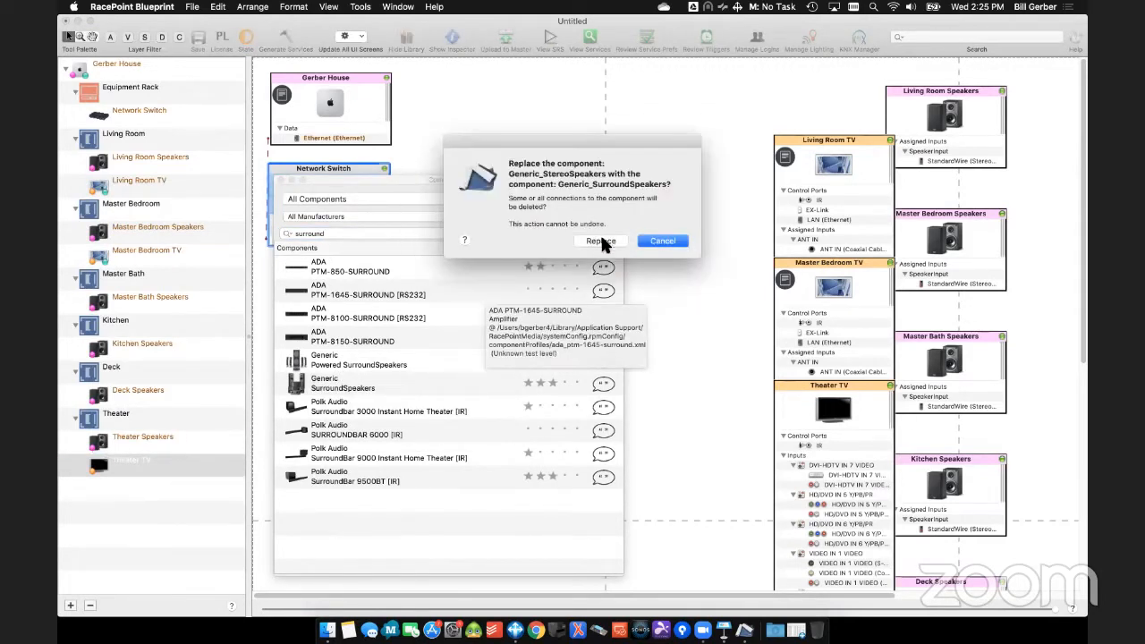
left_click(600, 241)
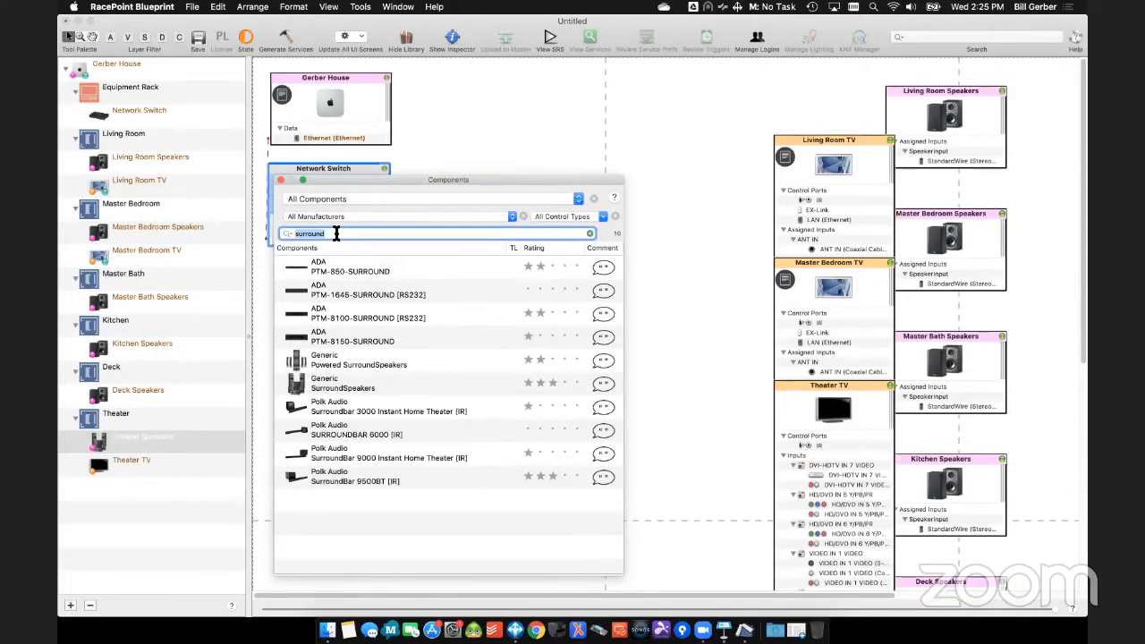
- Search for "fios" and add the Arris VMS4100 as Cable TV, with the zone as prefix, to the Living Room, Master Bedroom and Theater zones
type("fios")
left_click_drag(310, 284, 627, 142)
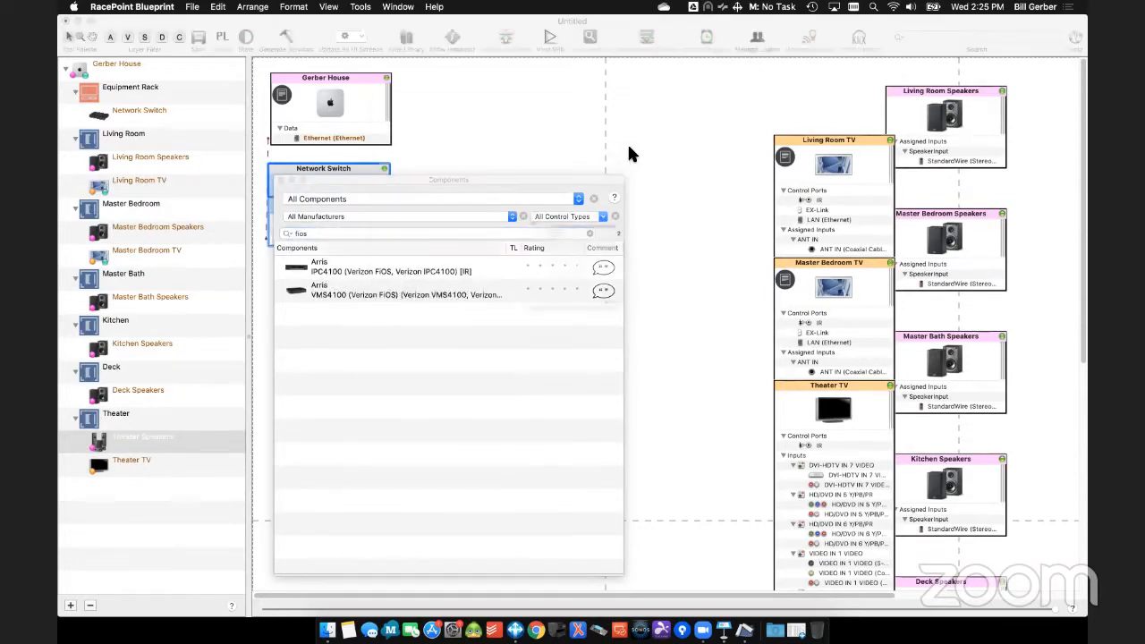
left_click(508, 147)
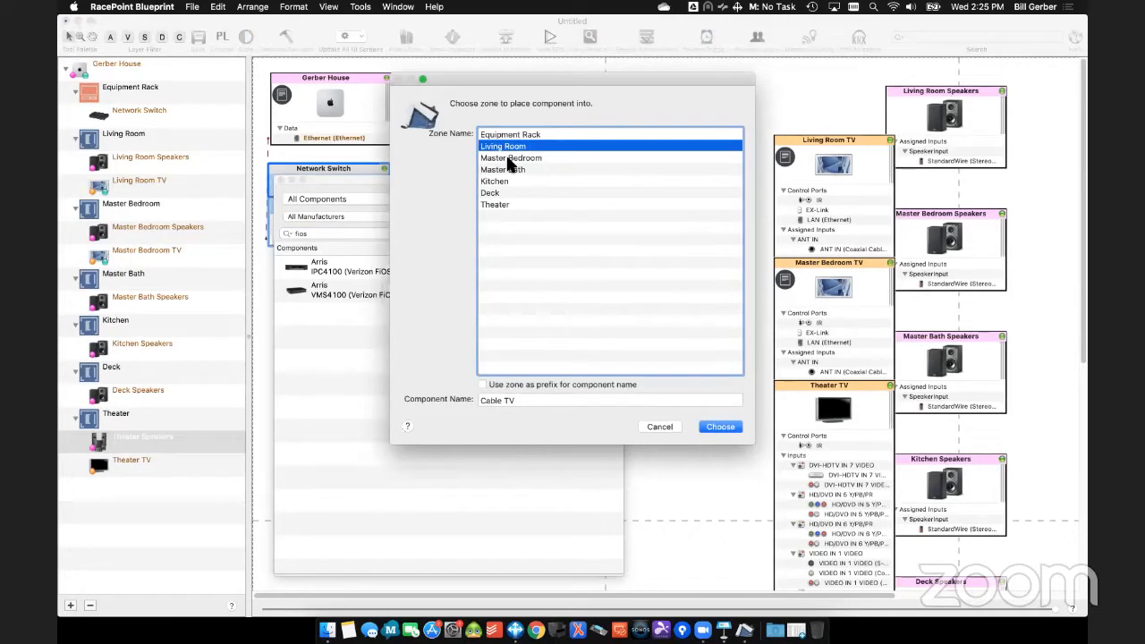
left_click(509, 158, "shift")
left_click(507, 204, "super")
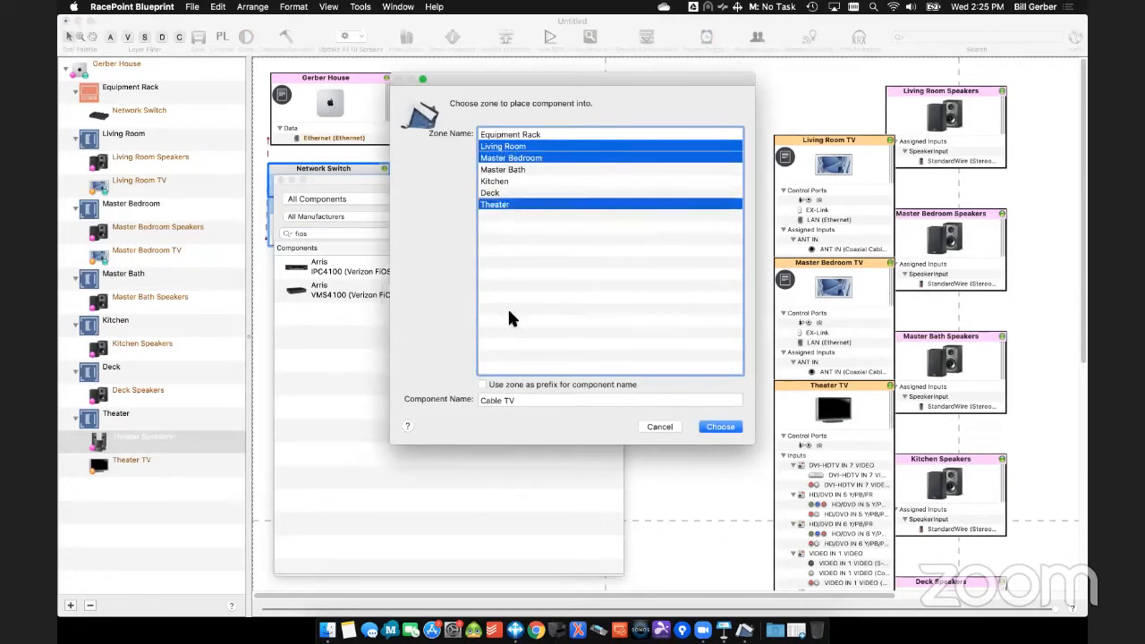
left_click(482, 383)
left_click(720, 427)
left_click(372, 233)
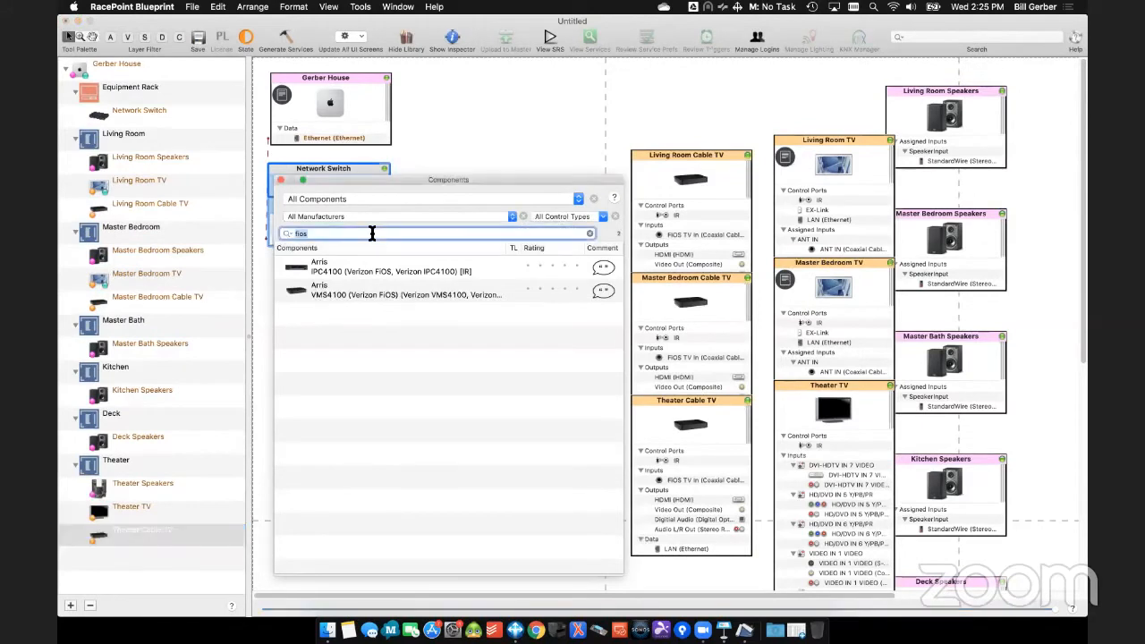
- Search the component library for "apple tv" and place the Apple TV (Fourth Generation) in the layout
type("apple")
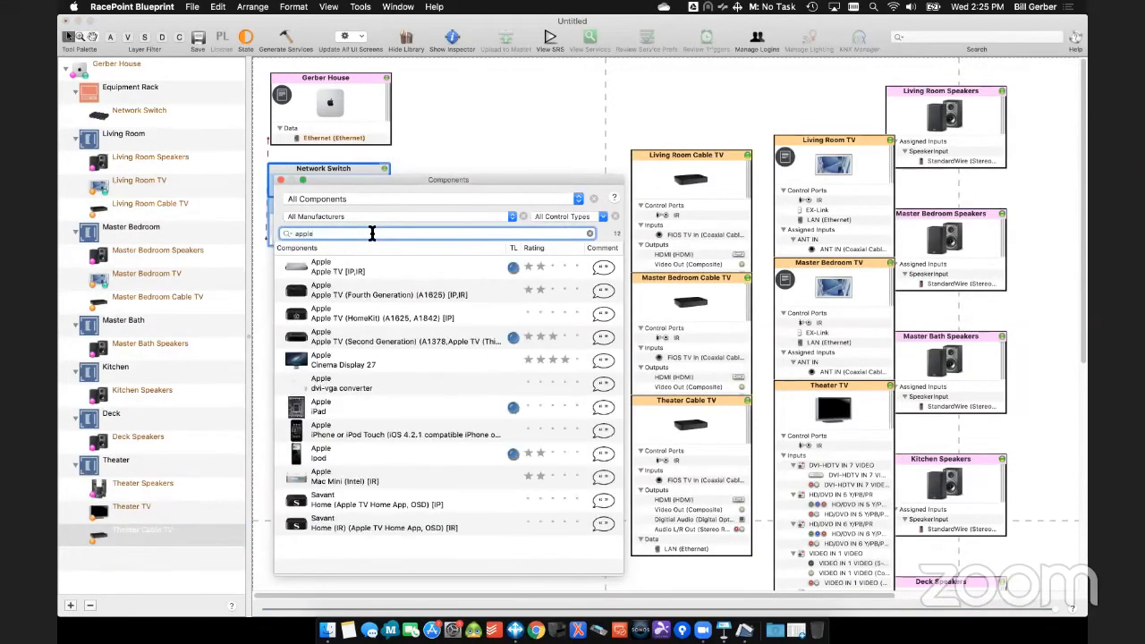
type(" tv")
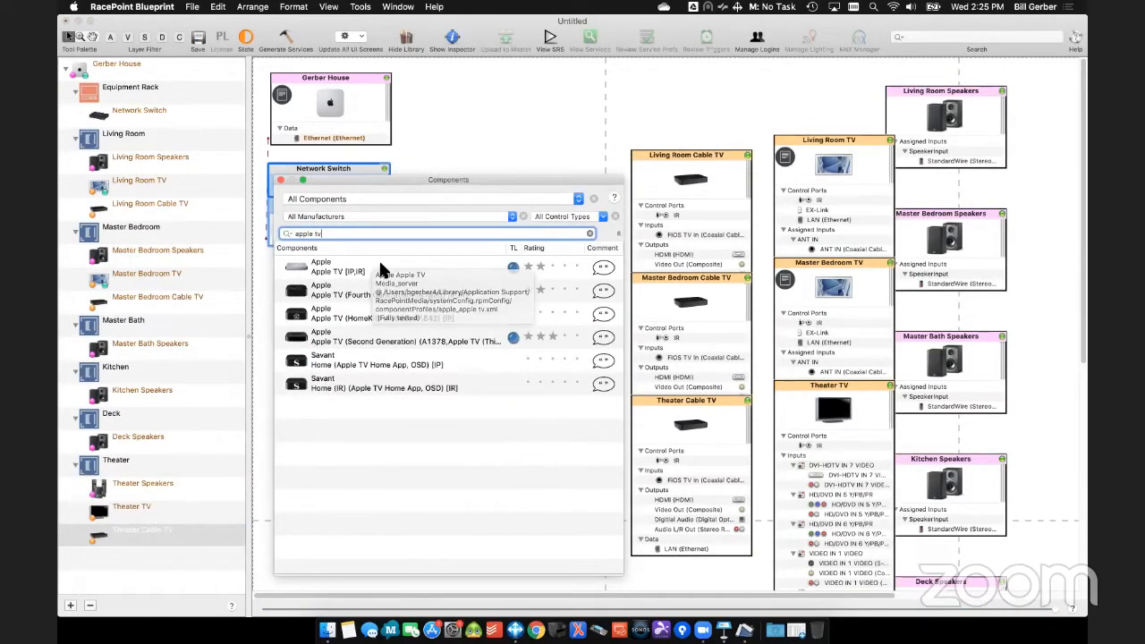
left_click_drag(412, 179, 198, 159)
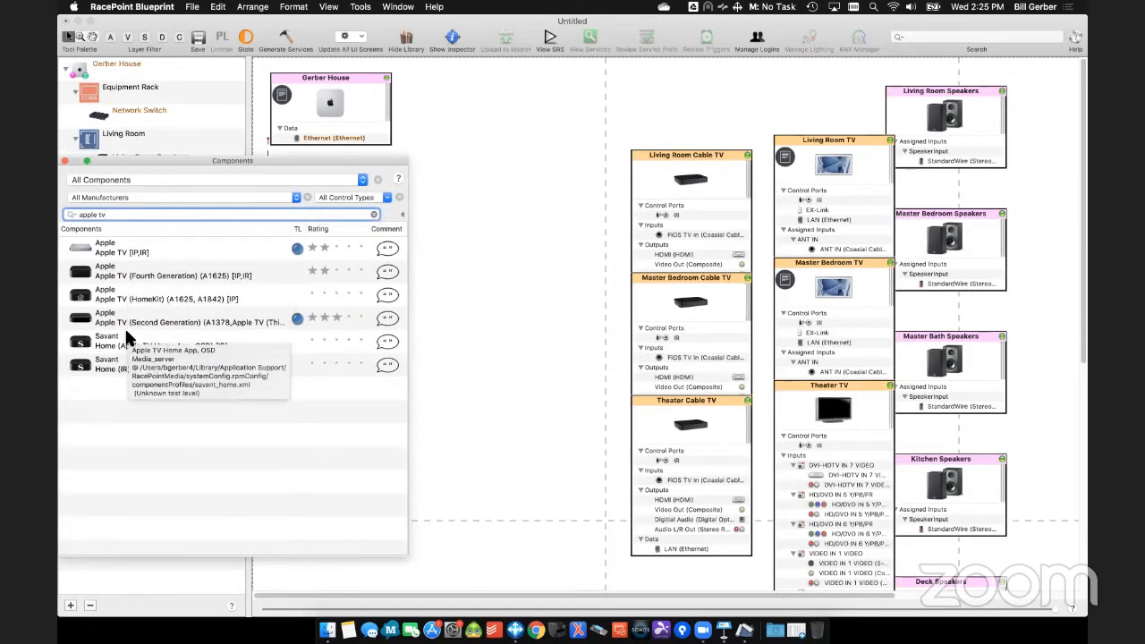
left_click_drag(105, 276, 563, 192)
- Name the component Apple TV with the zone as prefix and add it to the Living Room, Master Bedroom and Theater zones
left_click(506, 146)
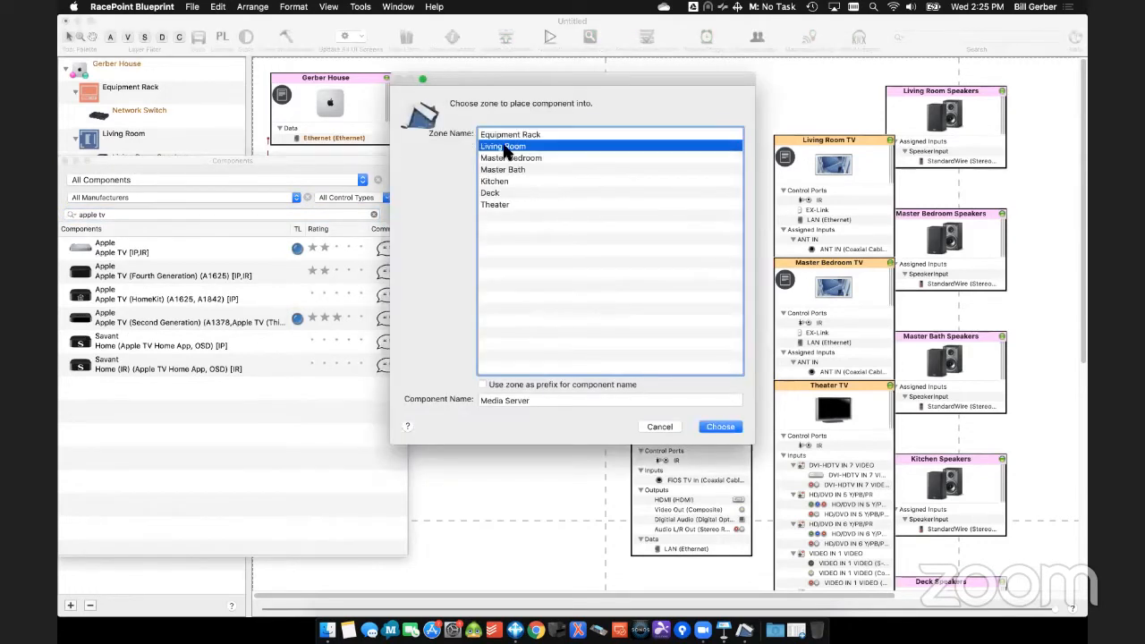
left_click(521, 159)
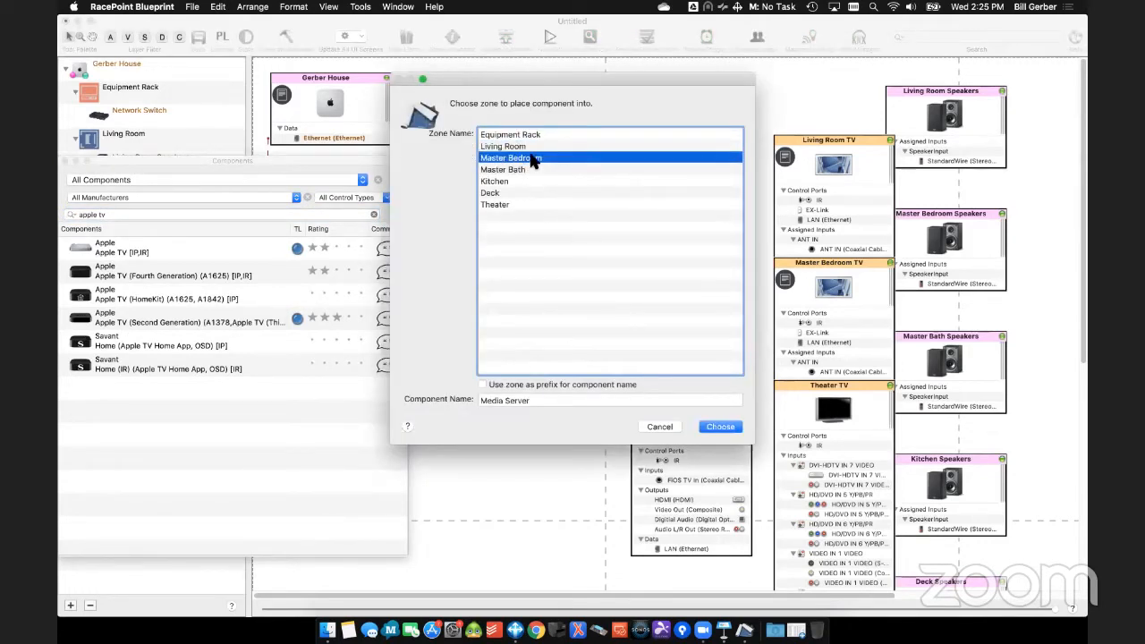
left_click(530, 149, "super")
left_click(514, 205, "super")
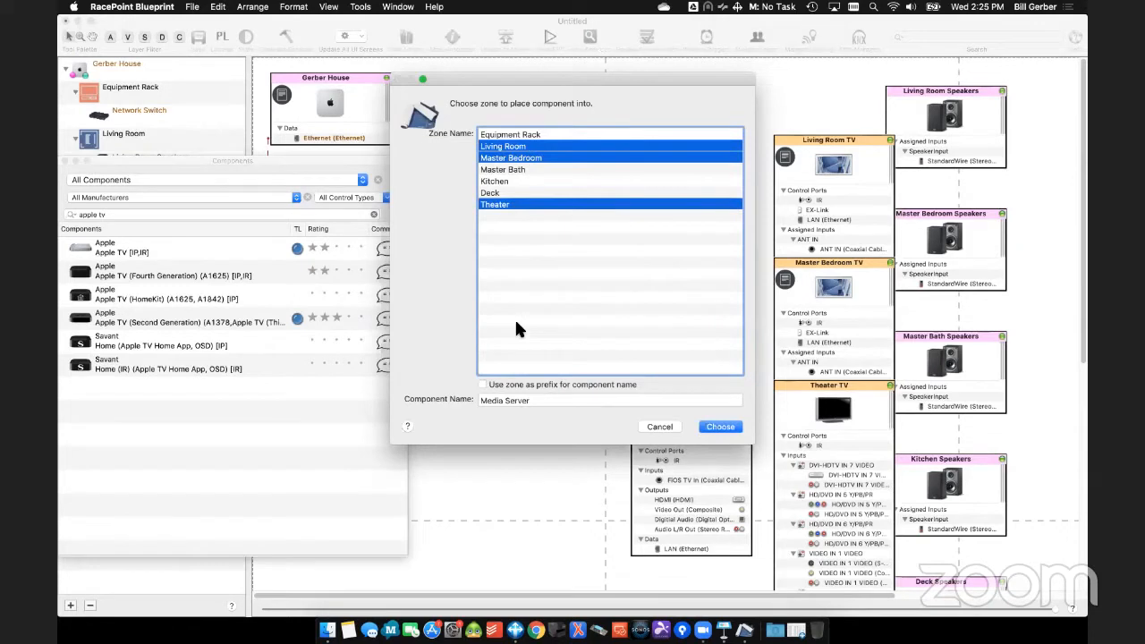
left_click(483, 384)
triple_click(492, 402)
type("Npple TV")
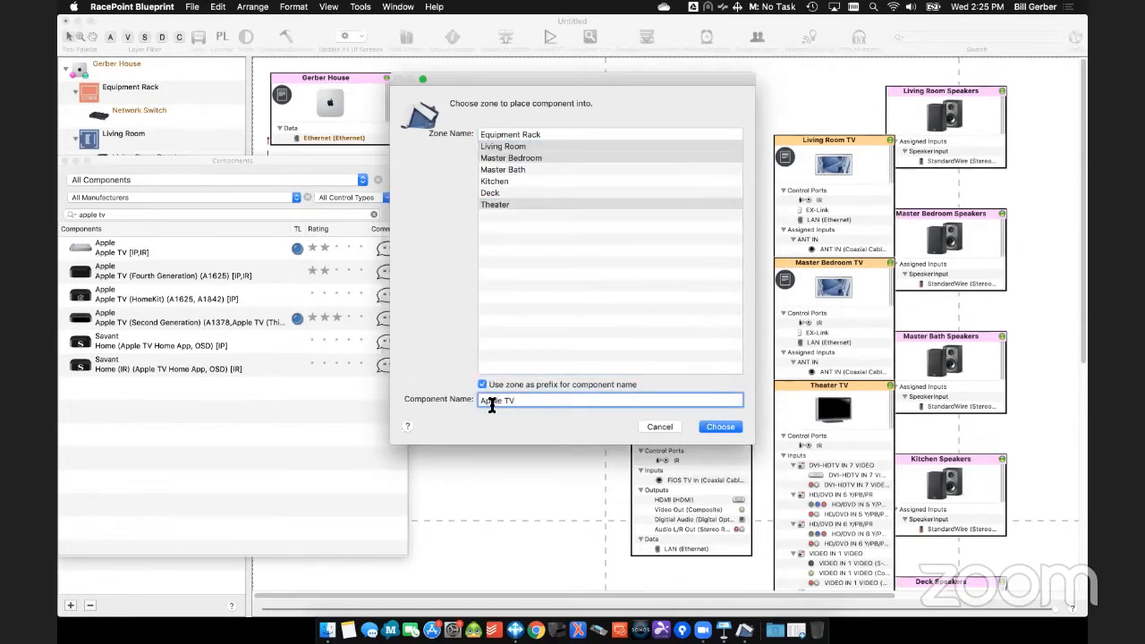
key("Return")
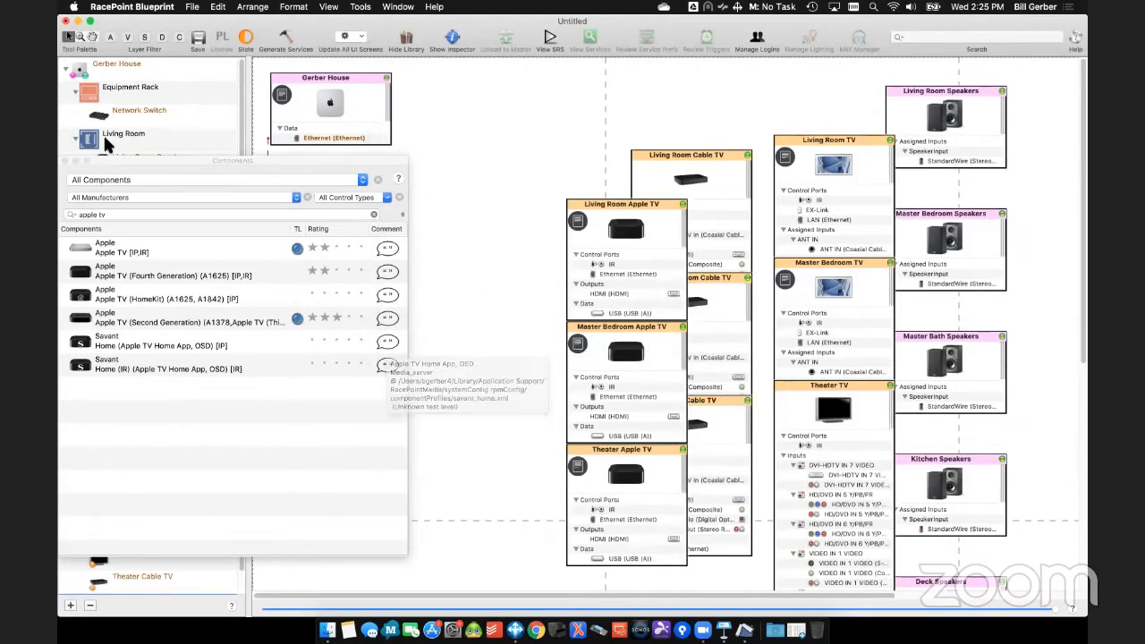
- Search the component library for "sipa" and place a Savant IP Audio component with Savant Music in the layout
left_click_drag(115, 158, 173, 158)
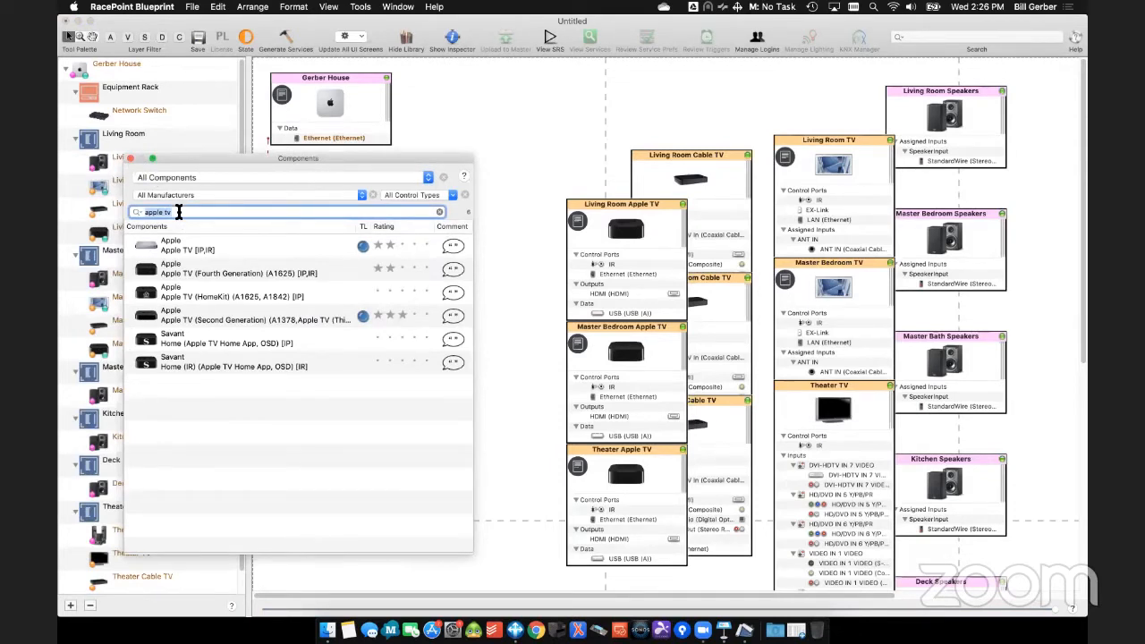
type("sipa")
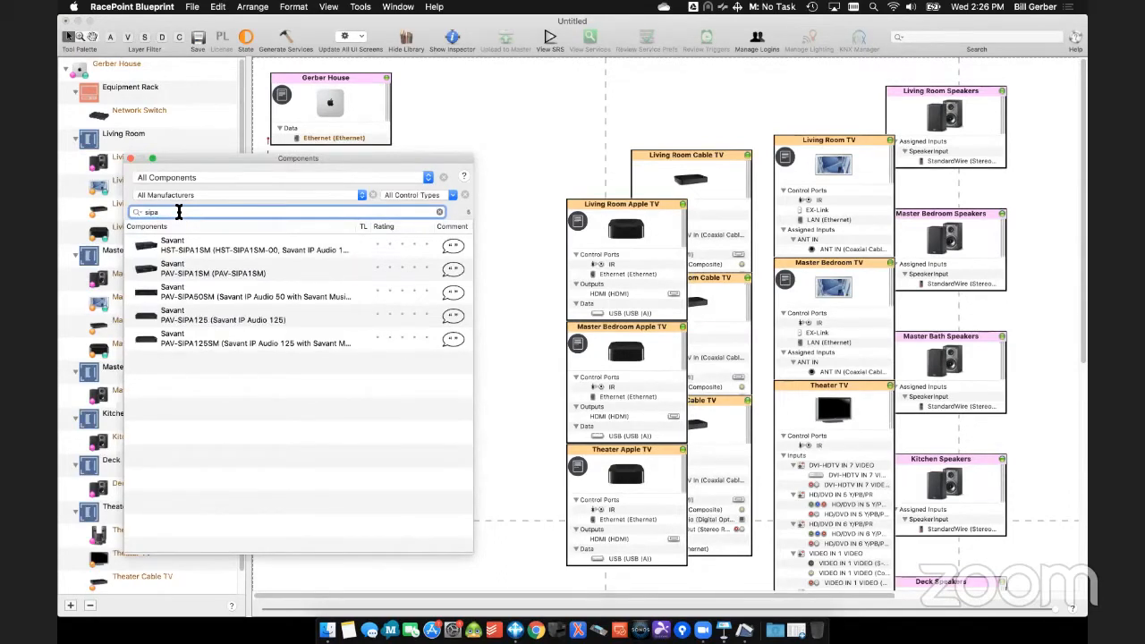
left_click_drag(179, 341, 465, 207)
left_click_drag(562, 106, 561, 104)
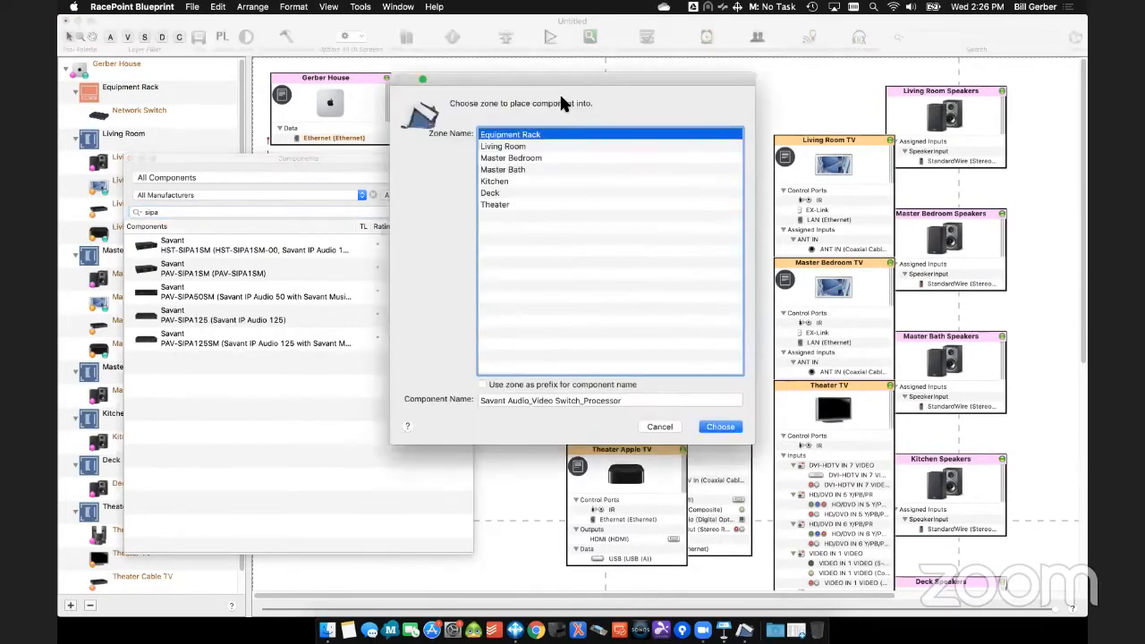
- Name the IP audio component Savant Music 1, add it to the Equipment Rack and place it beside the Living Room Cable TV
triple_click(549, 404)
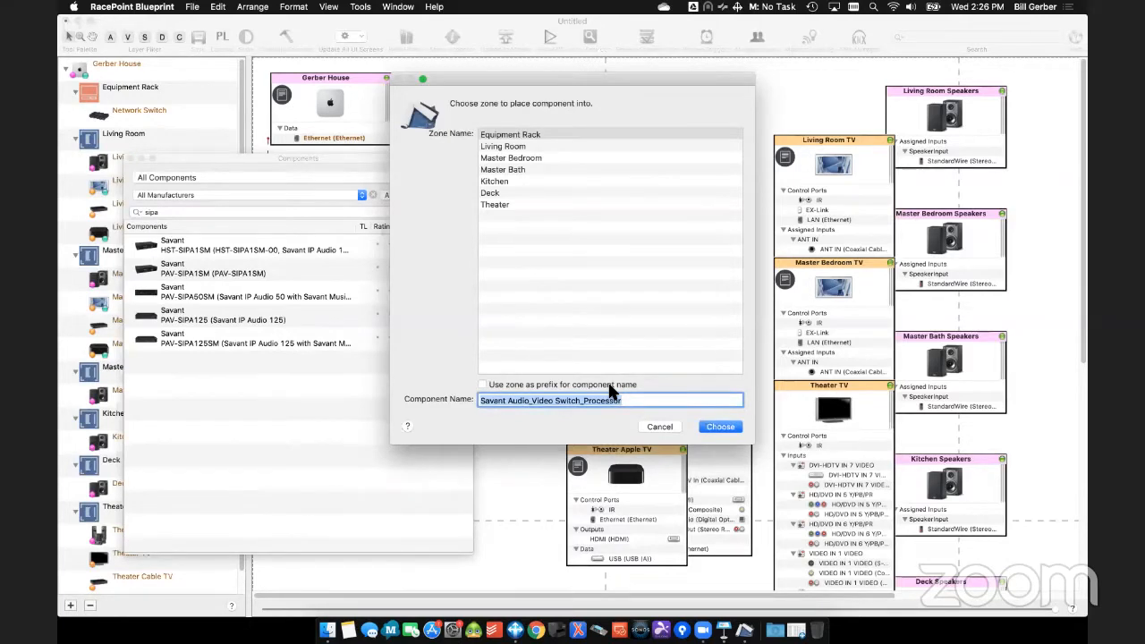
type("IP Audi")
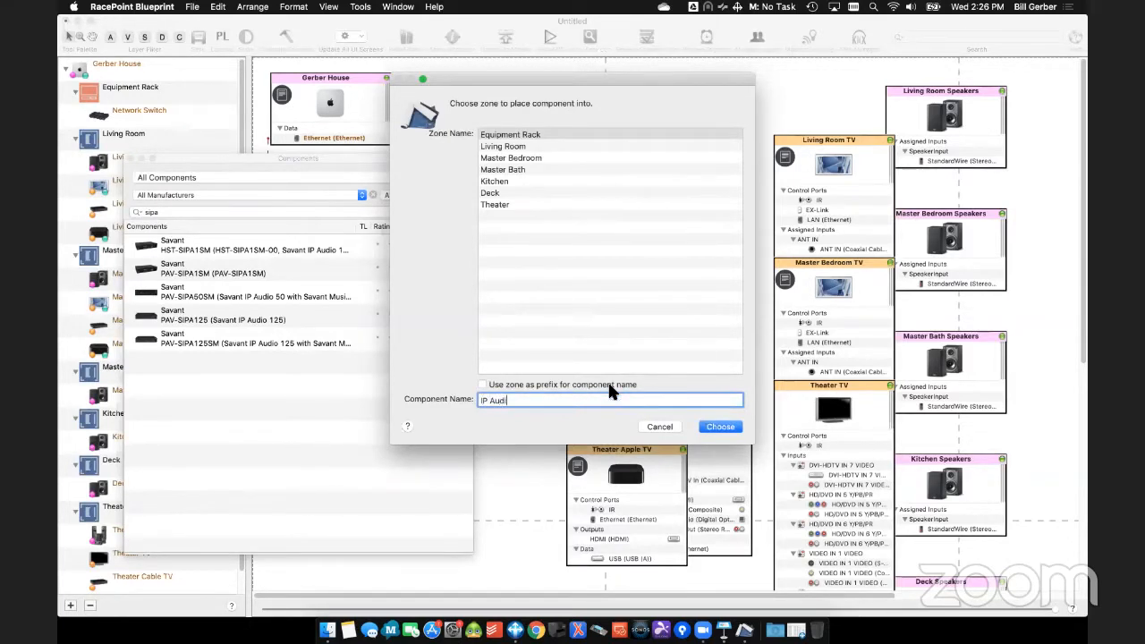
type("o 50")
key("BackSpace")
key("BackSpace")
key("BackSpace")
key("BackSpace")
key("BackSpace")
key("BackSpace")
key("BackSpace")
key("BackSpace")
key("BackSpace")
key("BackSpace")
key("BackSpace")
type("Savant Music 1")
key("Return")
left_click_drag(654, 105, 628, 84)
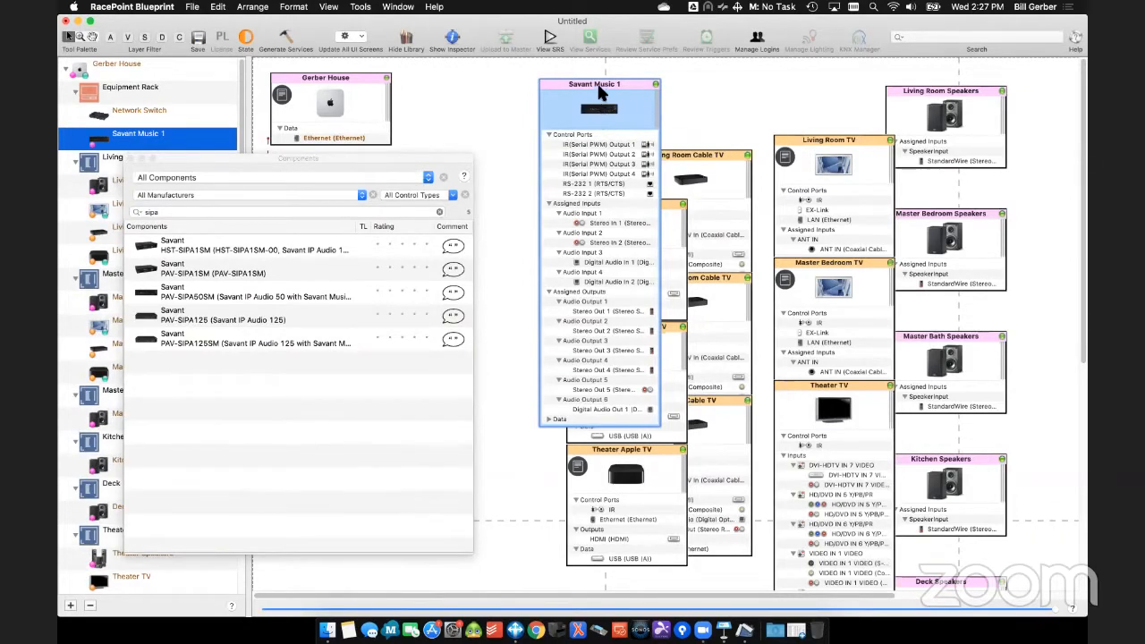
left_click_drag(601, 89, 571, 85)
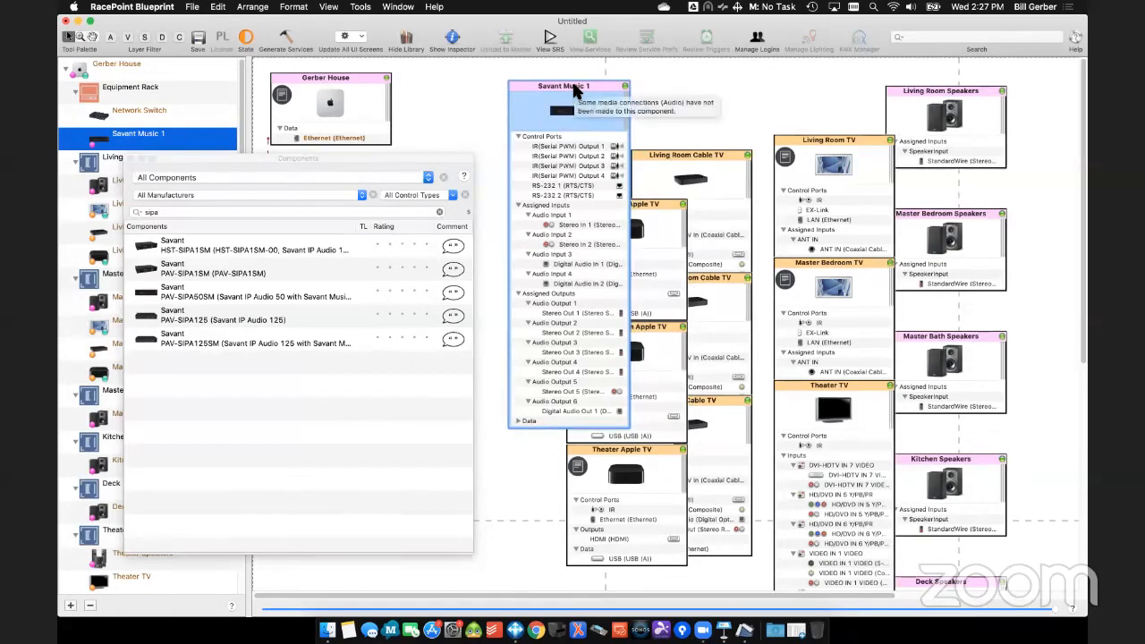
- Search for "dtr" and add the Integra DTR-8.9 as Receiver to the Theater zone, with the zone as prefix
left_click(175, 213)
type("dtr")
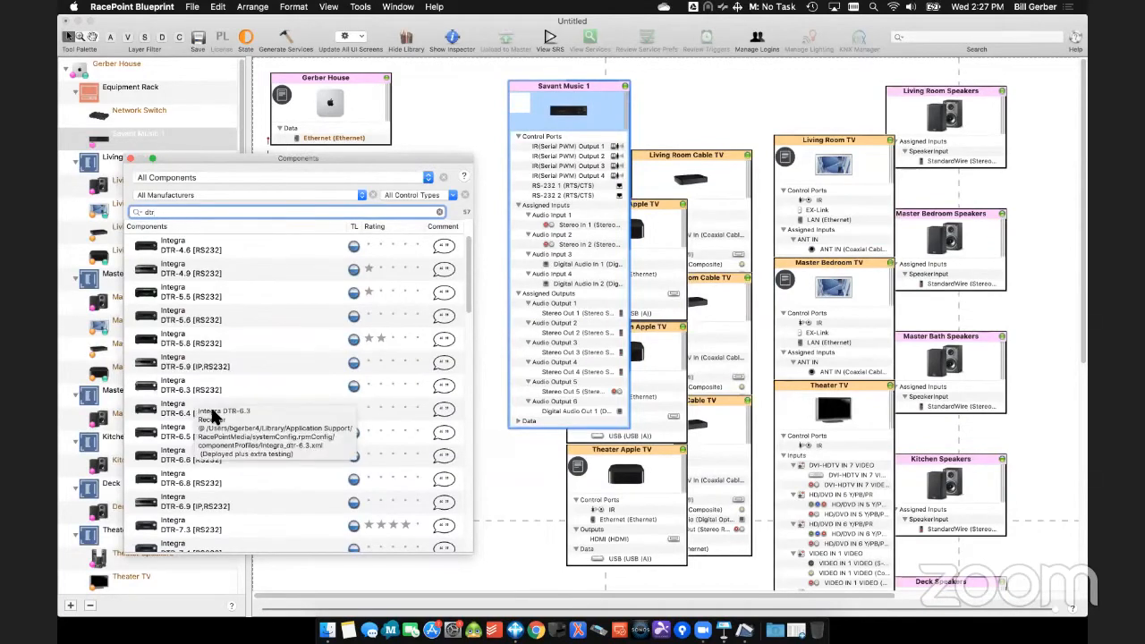
scroll(214, 411, "down", 5)
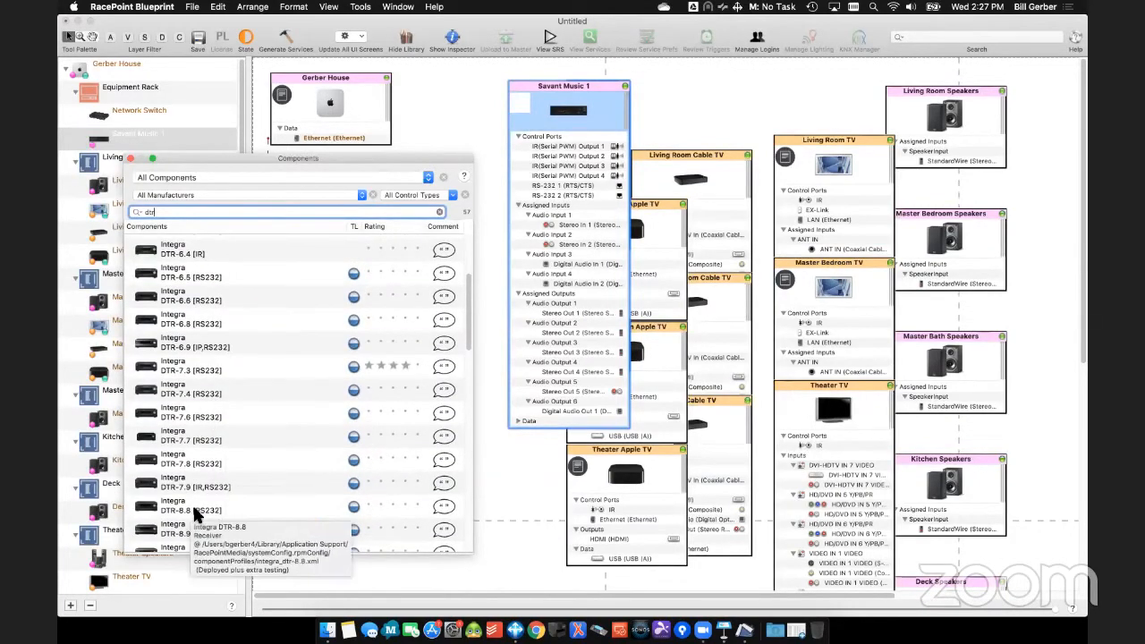
left_click_drag(172, 530, 531, 517)
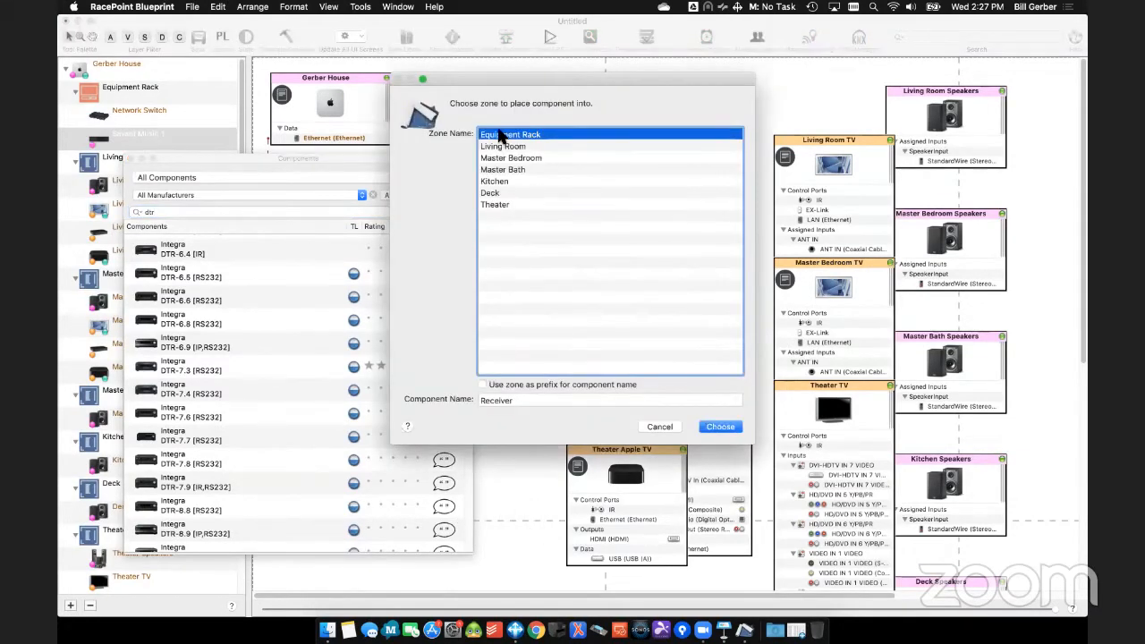
left_click(506, 205)
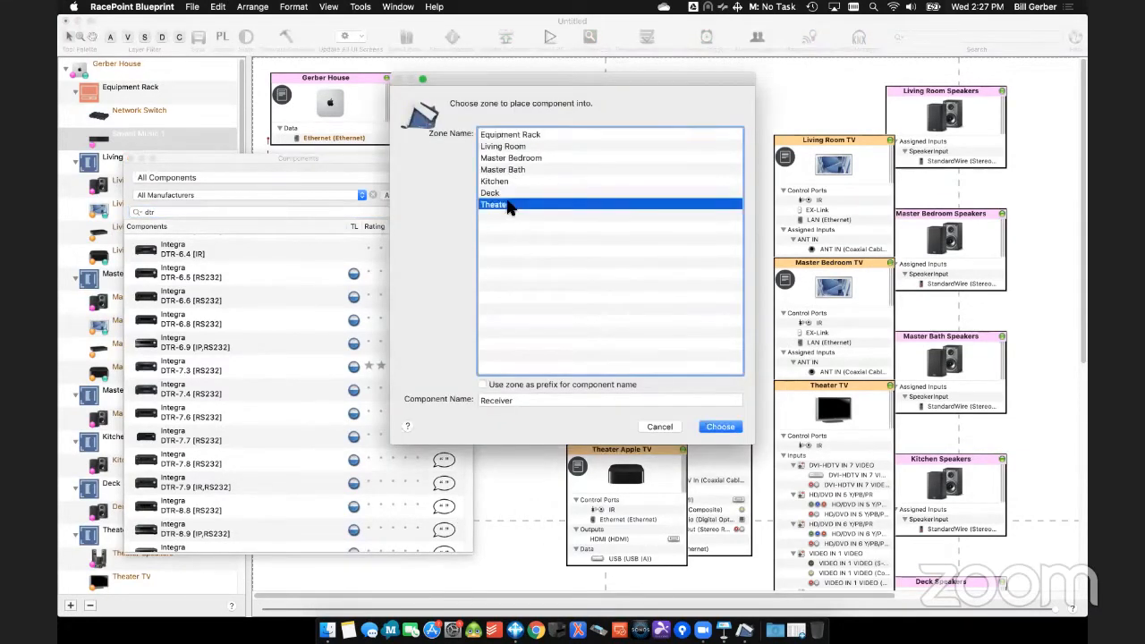
left_click(482, 385)
left_click(729, 428)
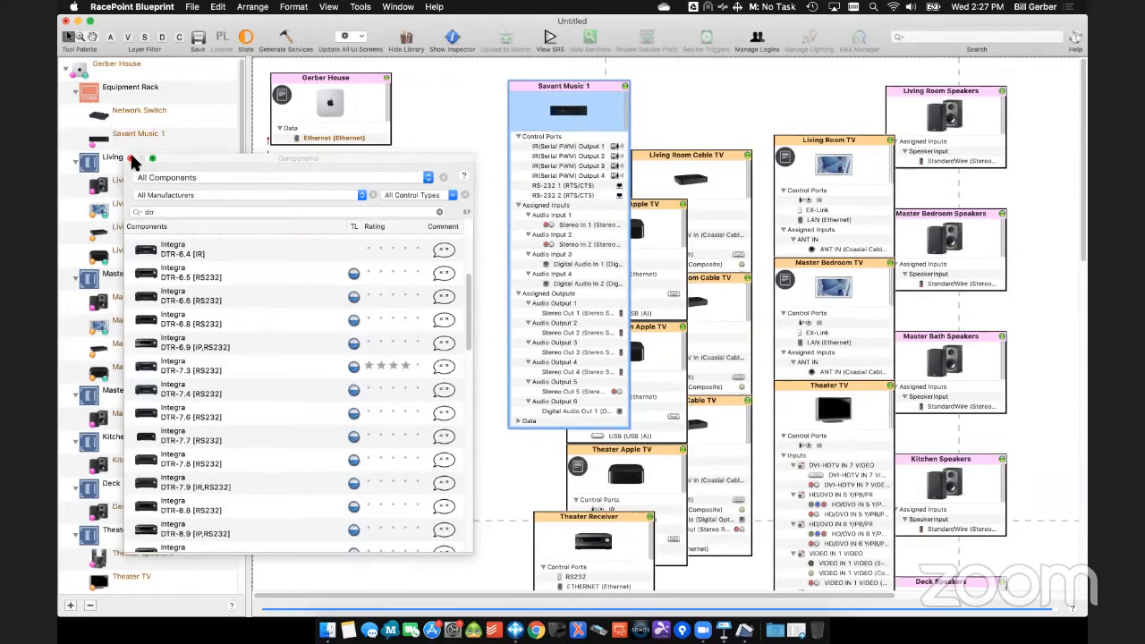
- Search for "0012" and add the SmartControl 12 to the Equipment Rack as Savant 0012, positioned below the Network Switch
left_click(172, 212)
type("0012")
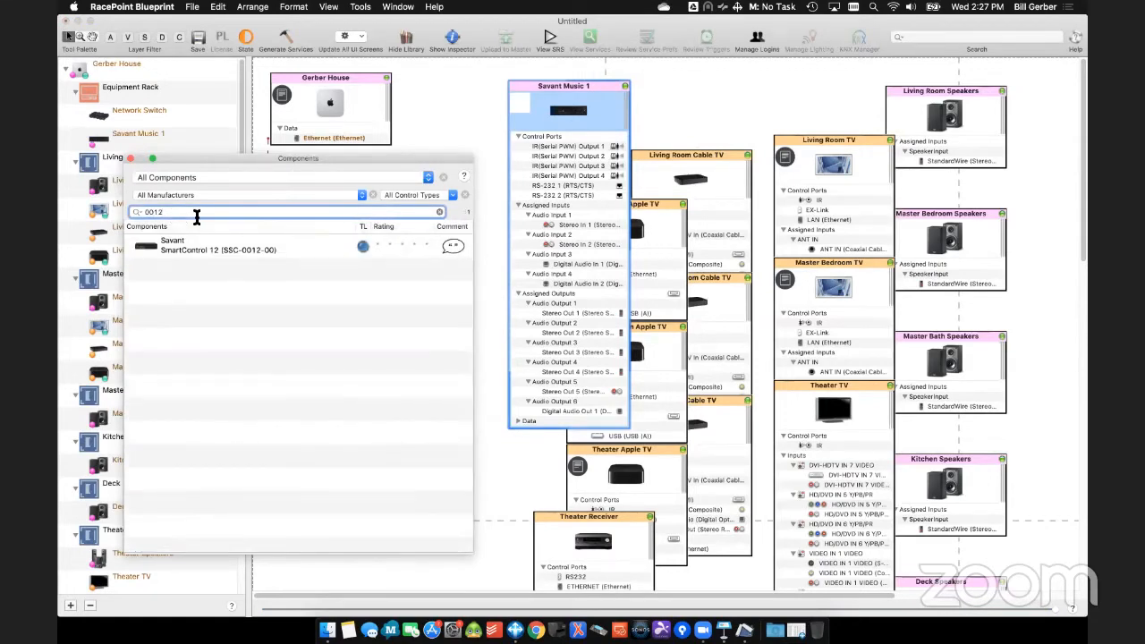
left_click_drag(575, 174, 685, 163)
left_click_drag(645, 255, 314, 277)
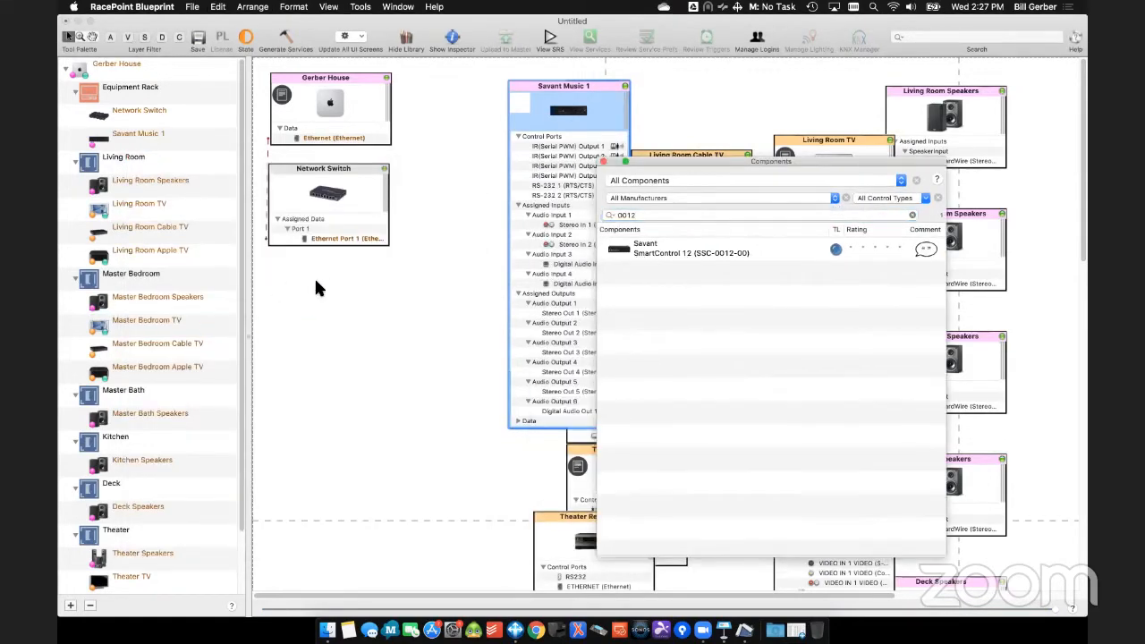
double_click(514, 401)
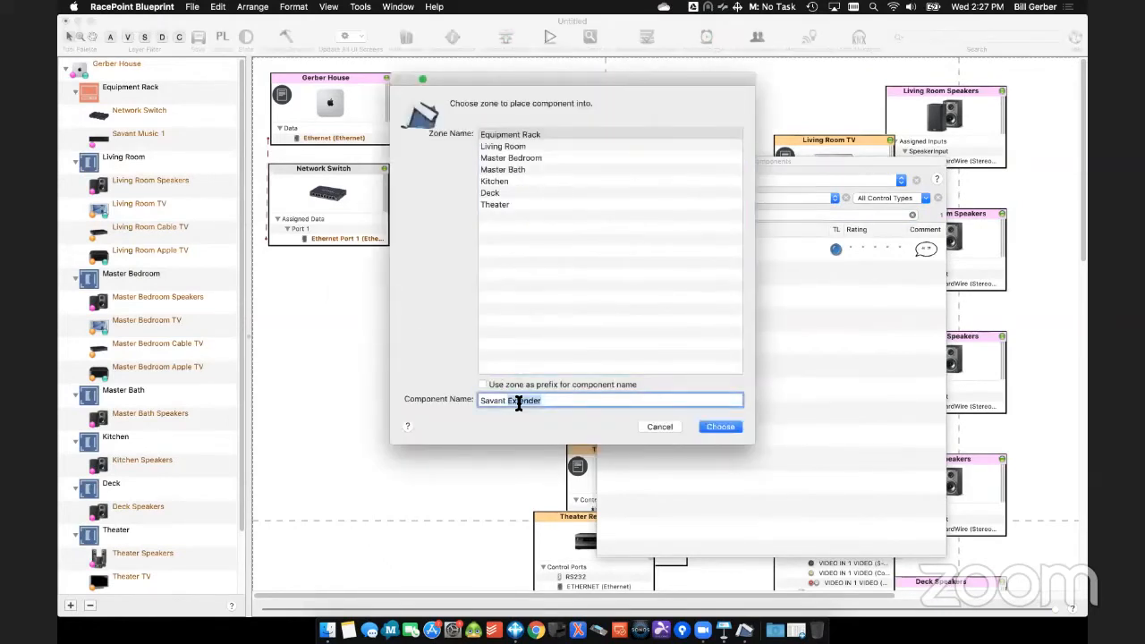
type("0012")
key("Return")
left_click_drag(407, 289, 363, 272)
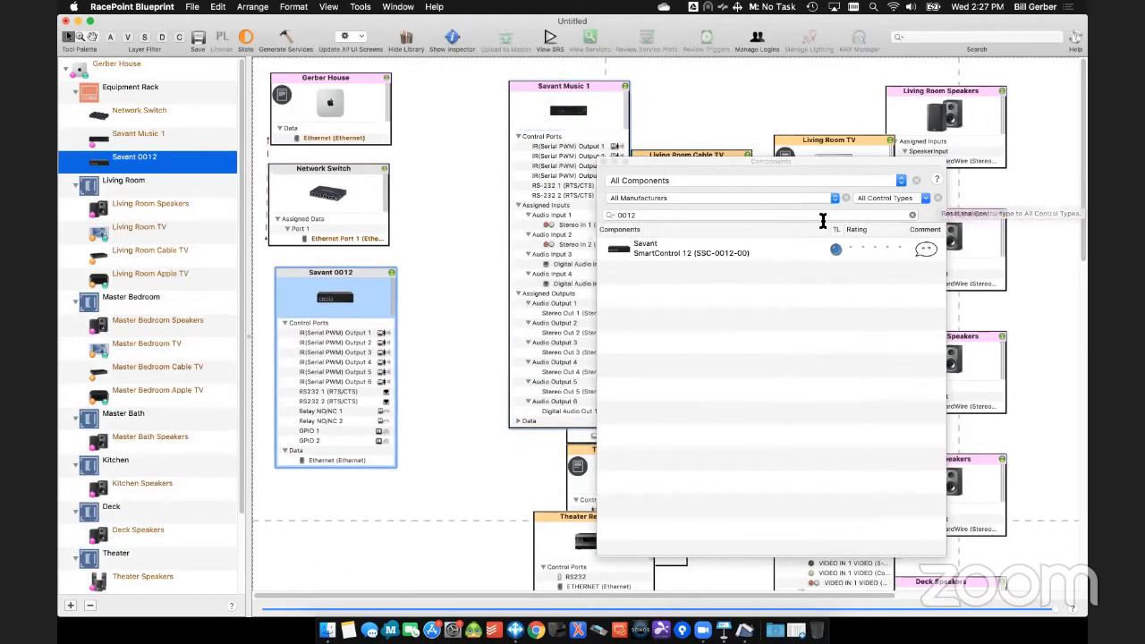
- Search the component library for "RA2" and place the Lutron lighting controller below Savant 0012
left_click(820, 216)
type("R")
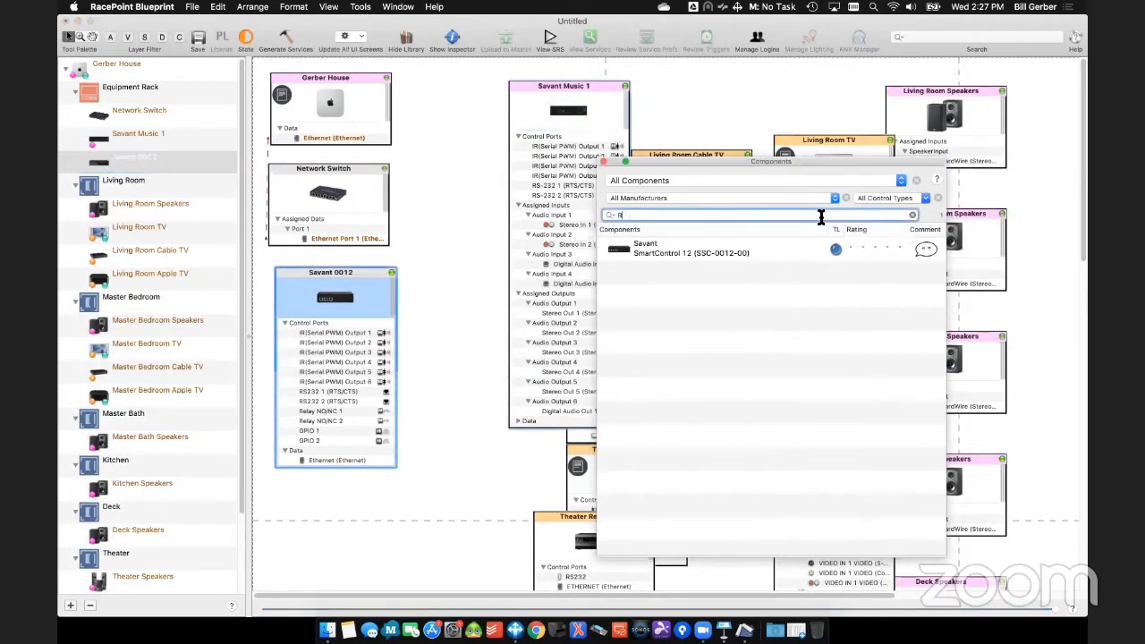
type("A2")
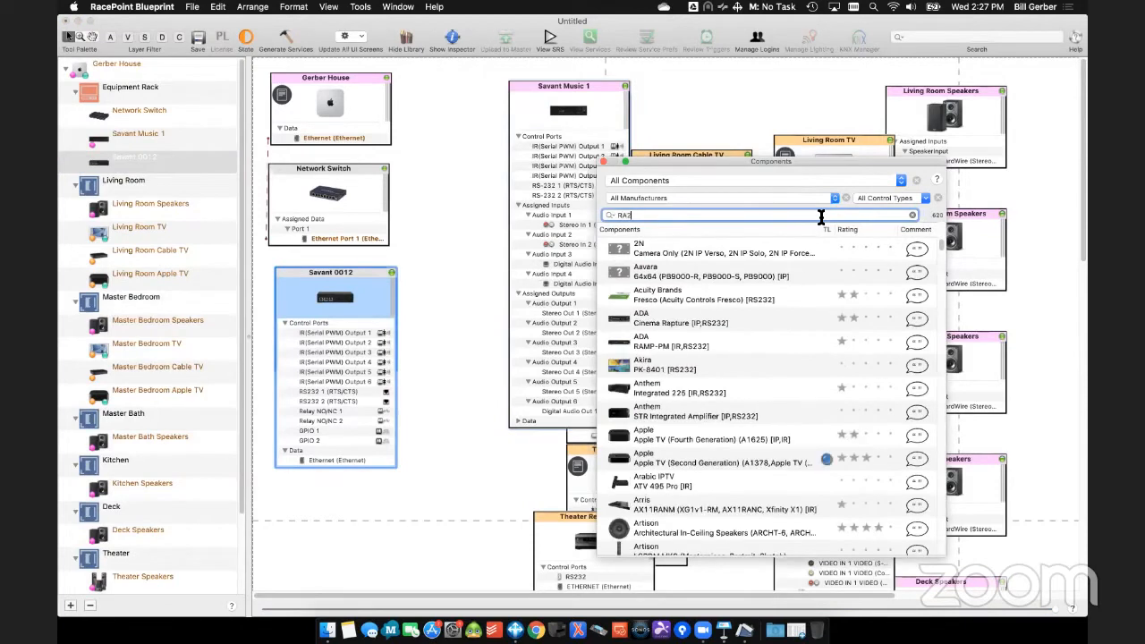
left_click_drag(655, 302, 302, 537)
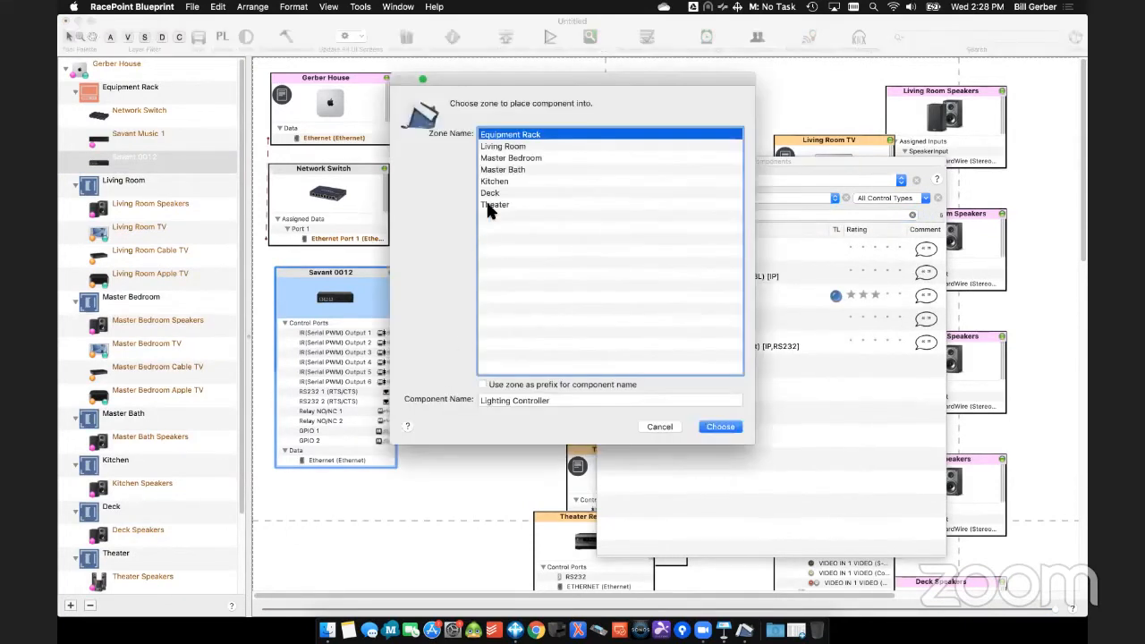
- Name the lighting controller Lutron Ra2, add it to the Equipment Rack and line it up beneath Savant 0012
double_click(512, 401)
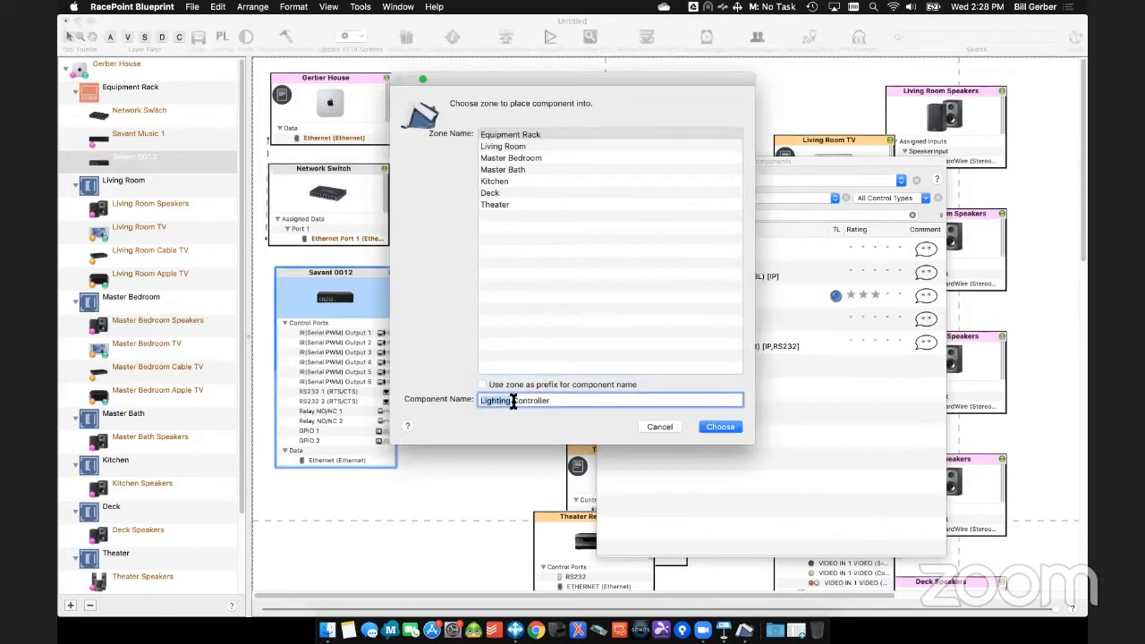
type("Lutron R 2")
key("shift+Right")
key("shift+Right")
key("shift+Right")
key("shift+Right")
key("shift+Right")
key("shift+Right")
key("shift+Right")
key("shift+Right")
key("shift+Right")
key("shift+Right")
key("BackSpace")
left_click(510, 399)
type("a")
left_click(718, 427)
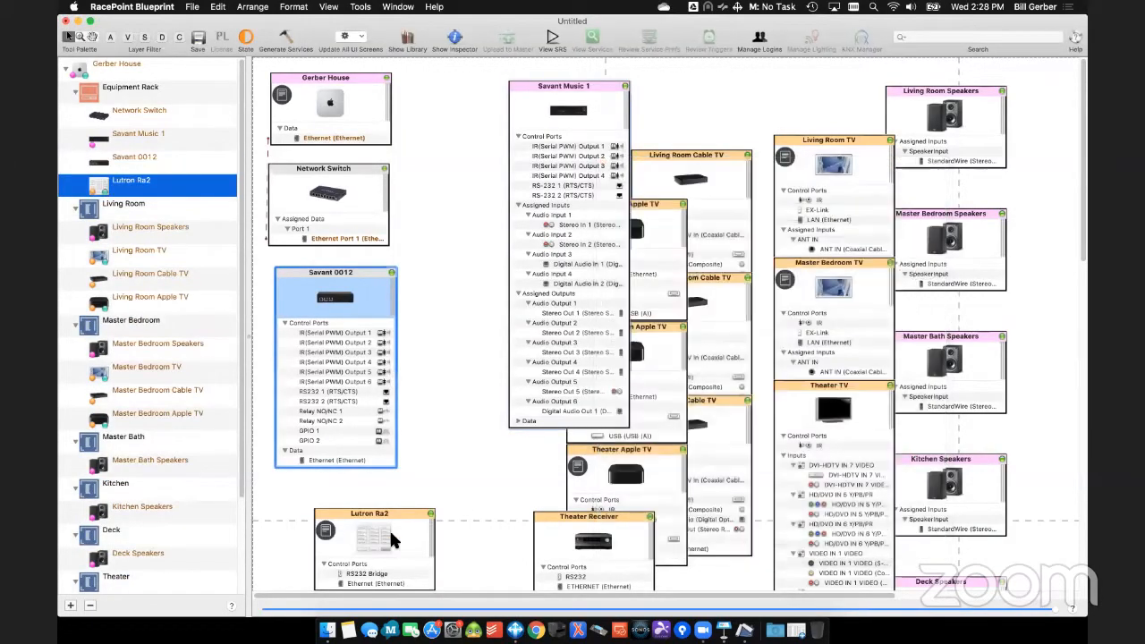
left_click(389, 501)
left_click_drag(389, 501, 356, 483)
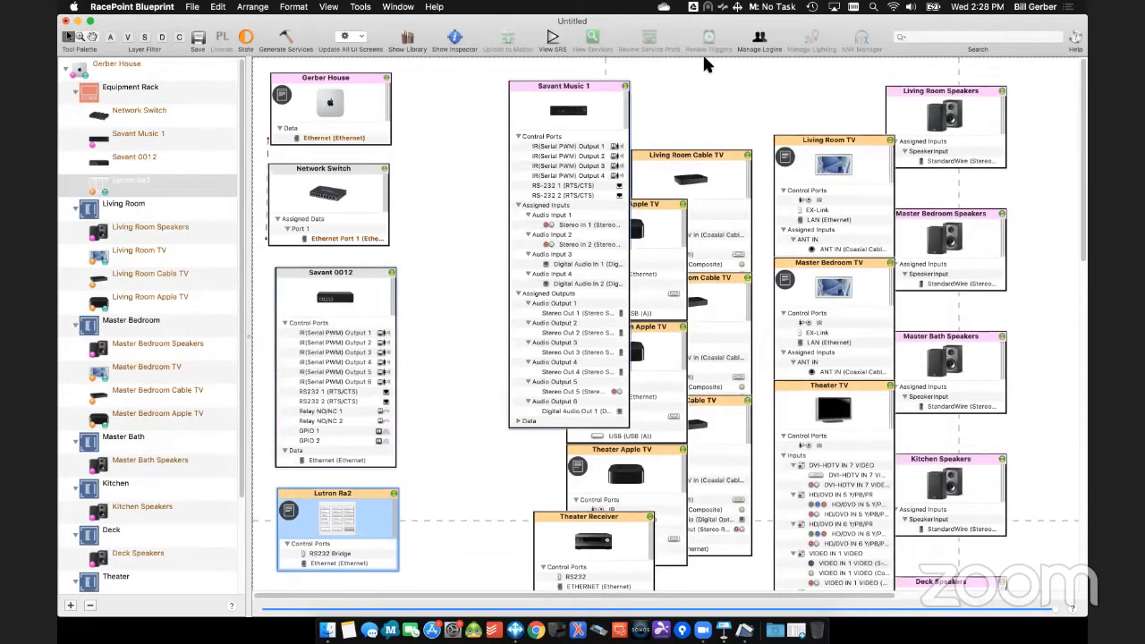
- Reposition Savant Music 1 slightly higher in the layout, between the Network Switch and Cable TV columns
left_click(601, 79)
left_click_drag(601, 77, 591, 67)
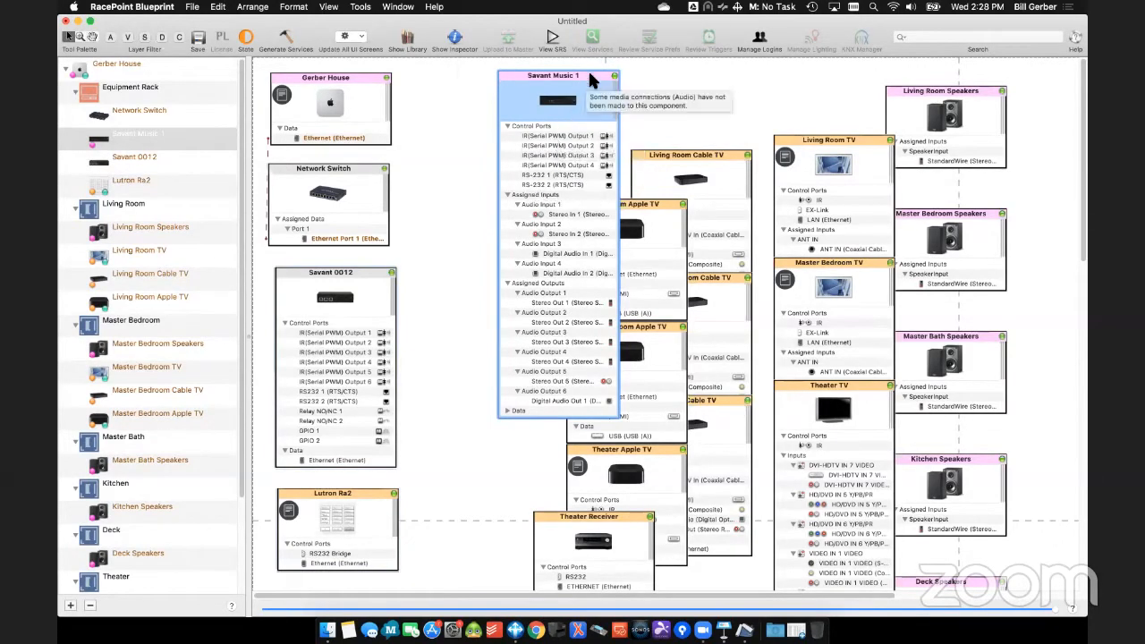
left_click_drag(592, 70, 600, 71)
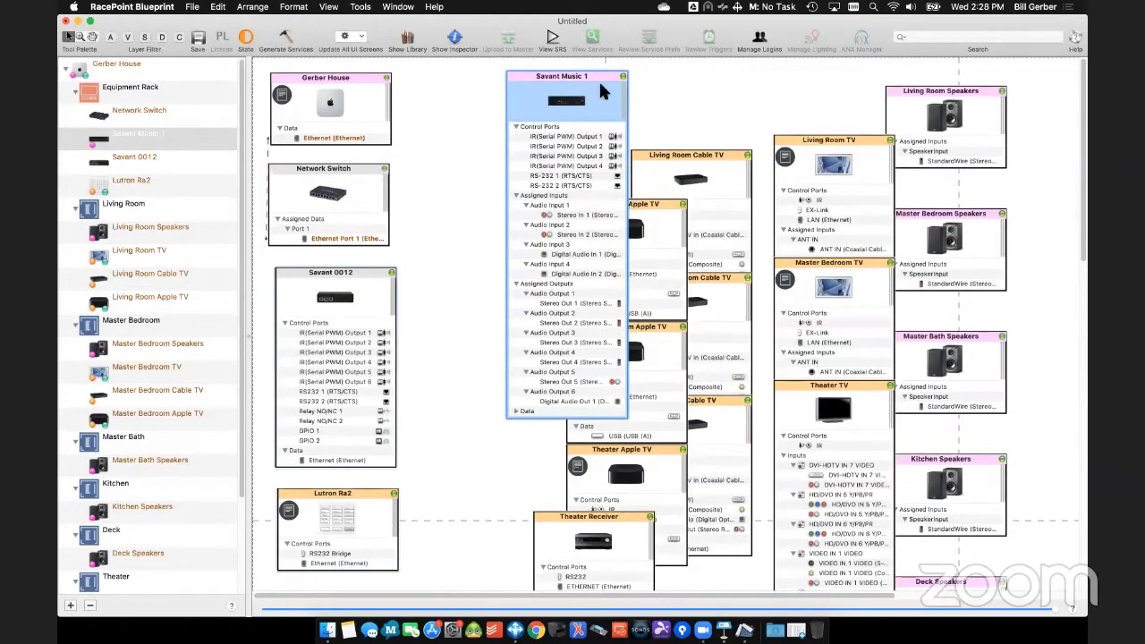
left_click_drag(569, 86, 601, 85)
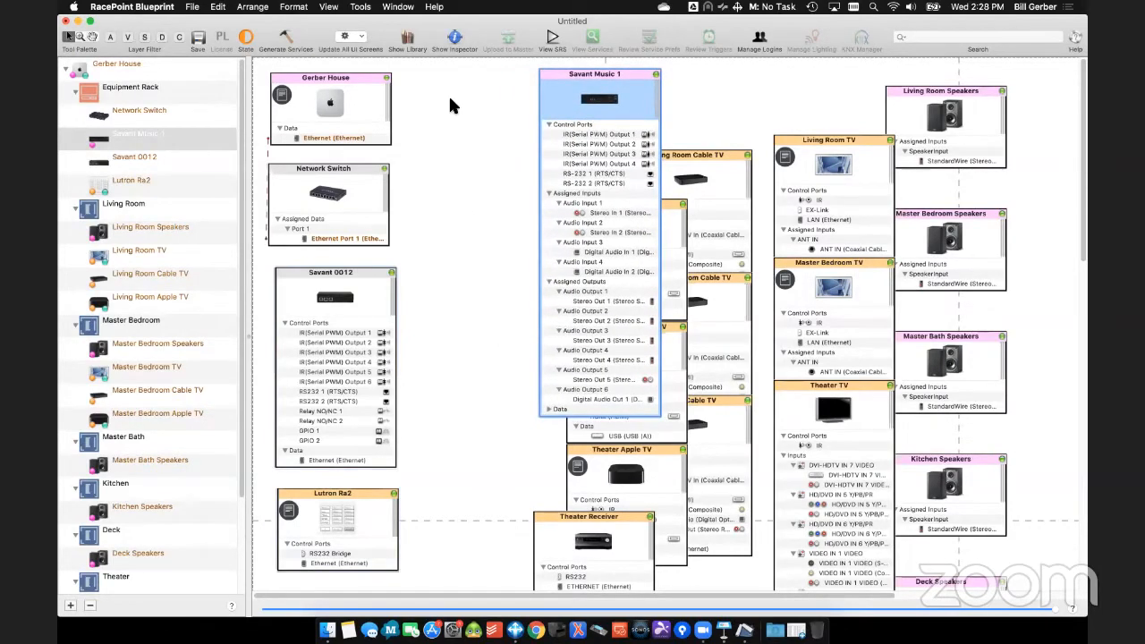
left_click(453, 209)
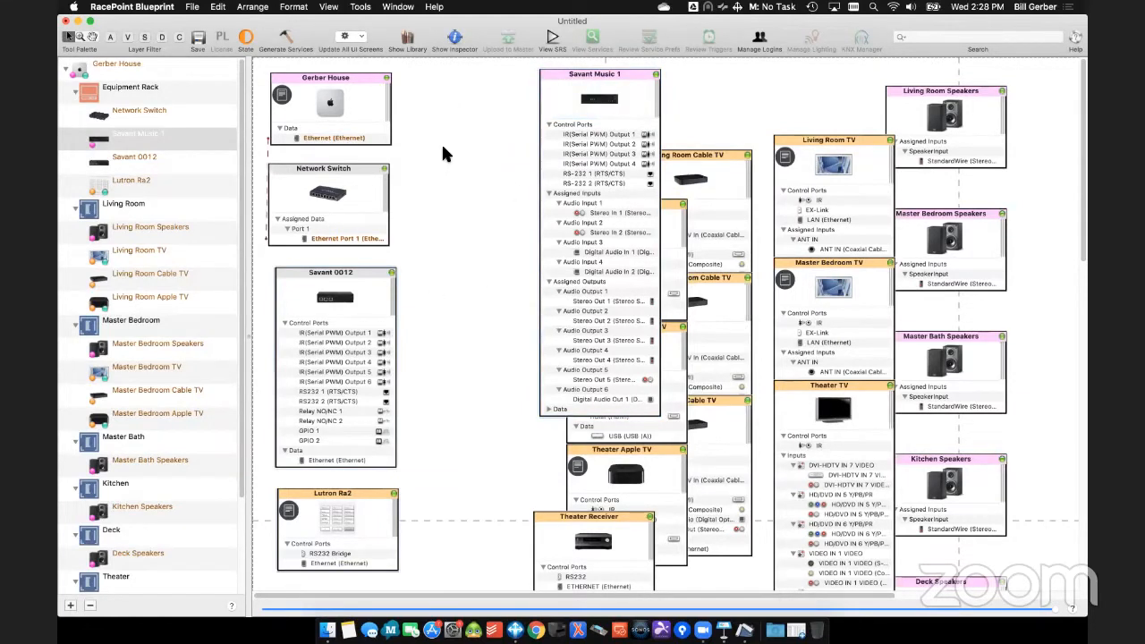
left_click_drag(617, 72, 581, 83)
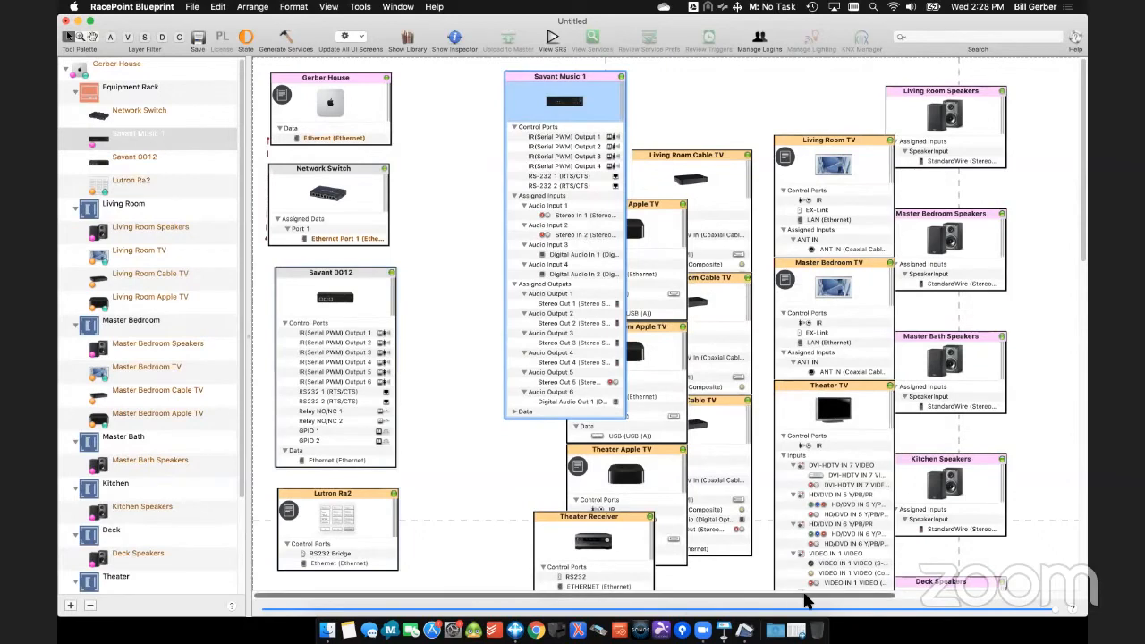
- Move the Living Room and Master Bedroom speakers and TVs further right into two separate columns, with the Living Room pair above
scroll(875, 598, "right", 5)
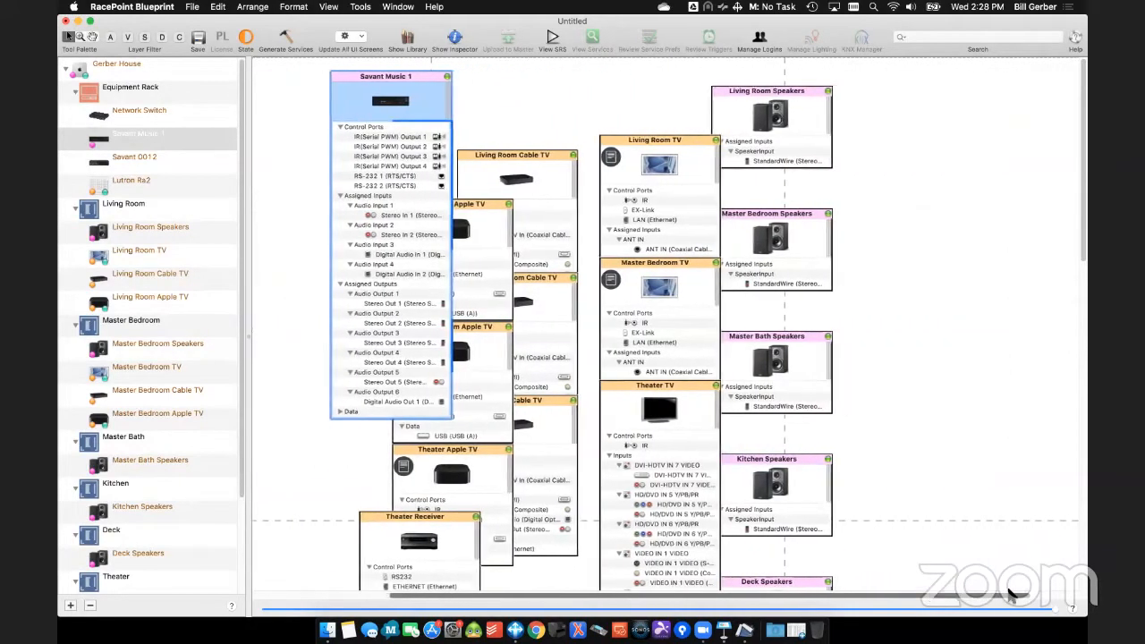
left_click_drag(698, 90, 872, 90)
left_click_drag(596, 143, 736, 93)
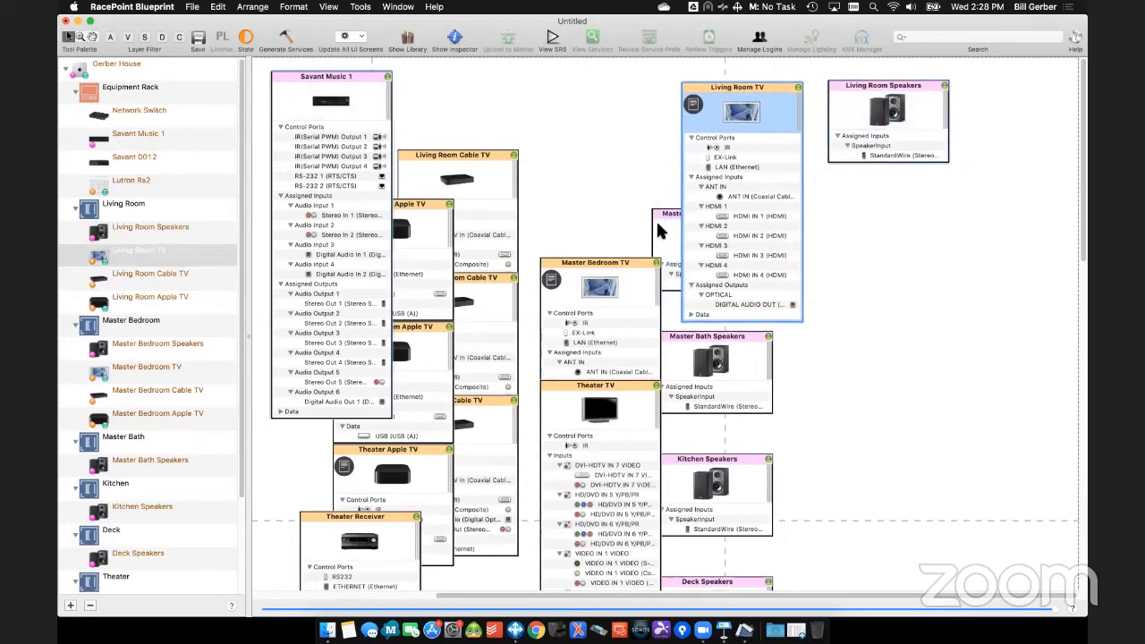
left_click_drag(660, 220, 837, 222)
left_click_drag(622, 267, 763, 219)
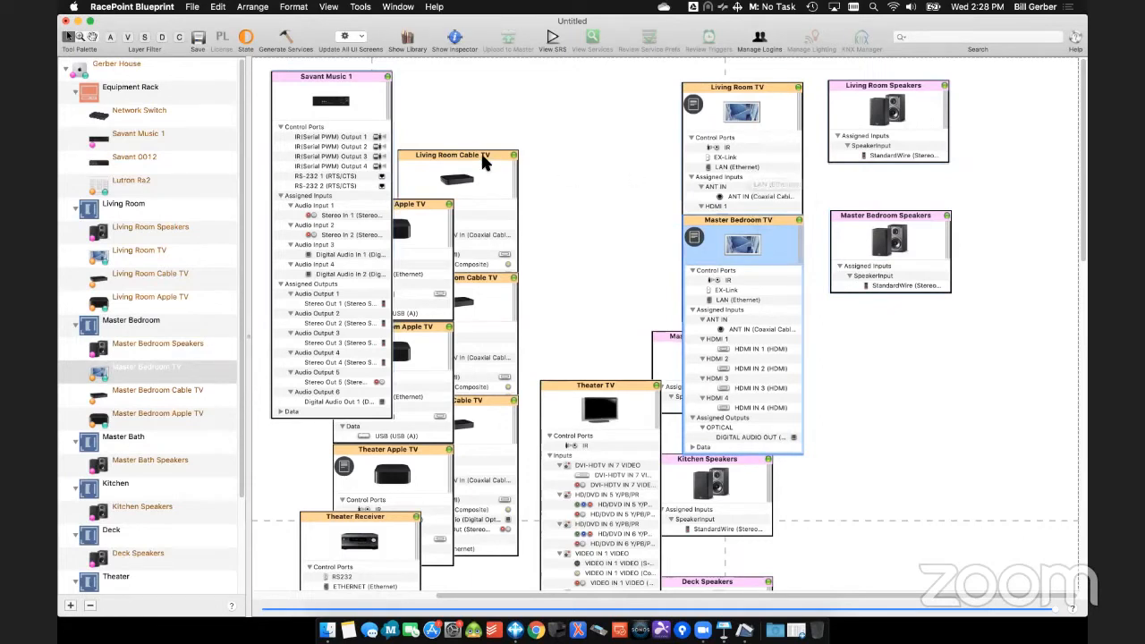
- Place the Living Room Cable TV beside Savant Music 1 and connect its IR port to Savant 0012's IR(Serial PWM) Output 1
left_click_drag(481, 154, 577, 73)
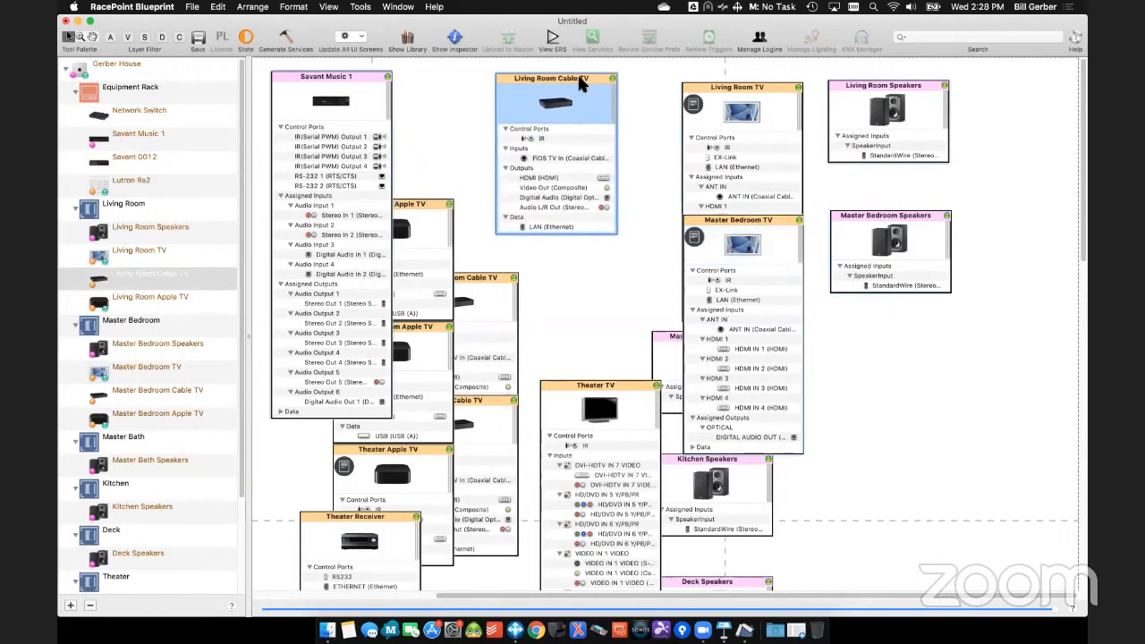
left_click(560, 135)
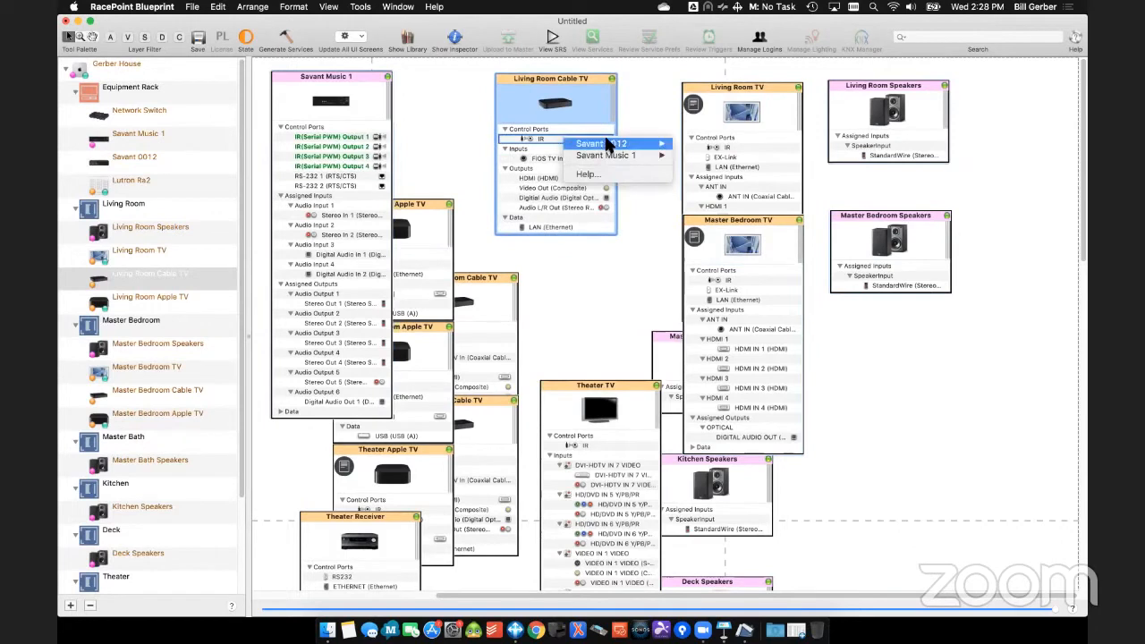
mouse_move(640, 144)
left_click(693, 146)
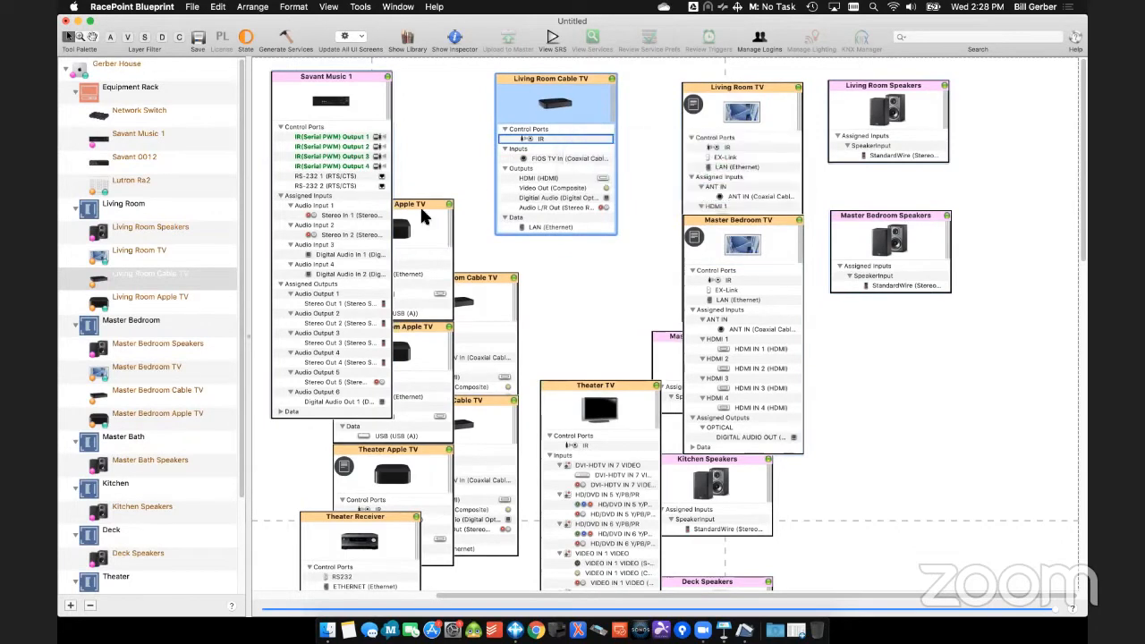
- Move the Living Room Apple TV over the Living Room Cable TV's lower part and connect its IR port to Savant 0012's IR(Serial PWM) Output 2
left_click_drag(400, 253, 554, 201)
left_click(582, 206)
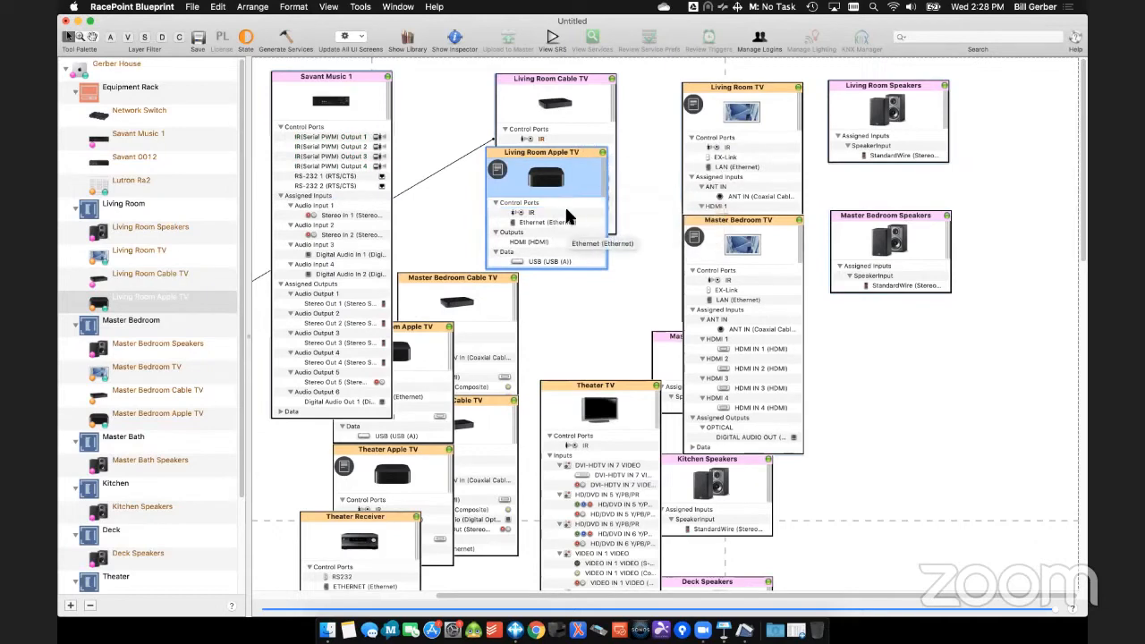
left_click(565, 211)
mouse_move(622, 215)
left_click(716, 213)
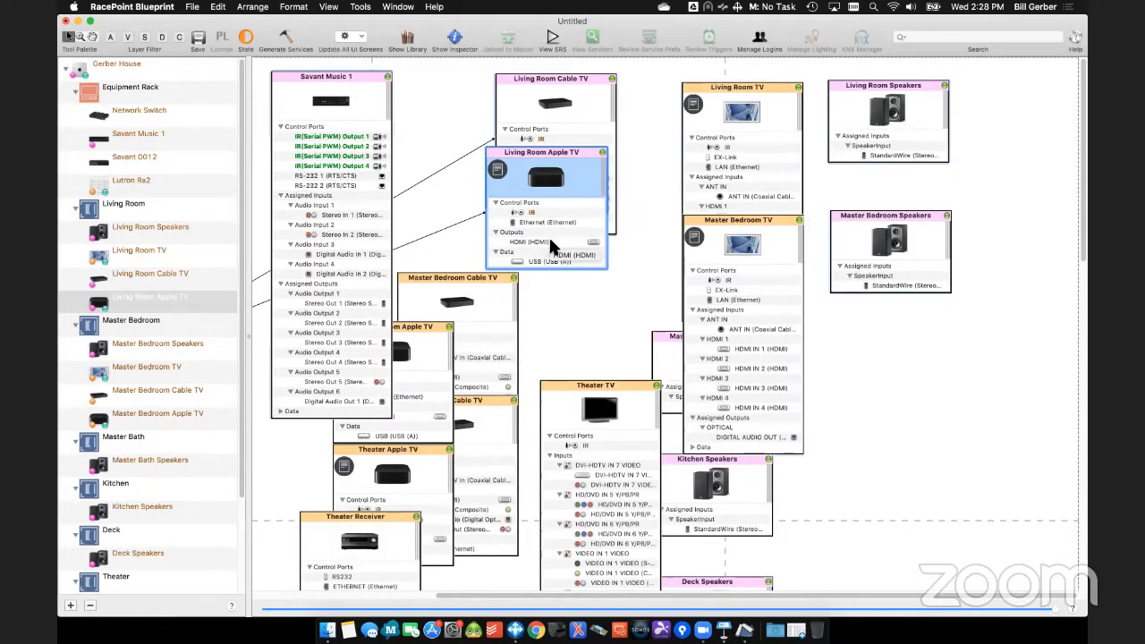
- Connect the Living Room Apple TV's HDMI output to HDMI IN 2 on the Living Room TV
left_click(550, 241)
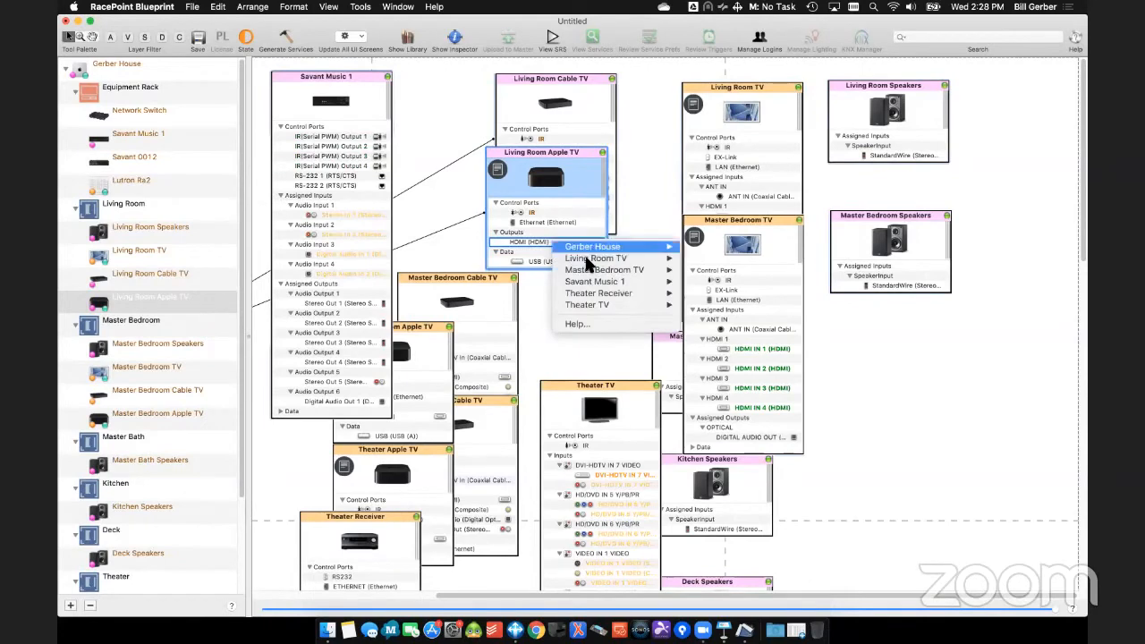
mouse_move(631, 293)
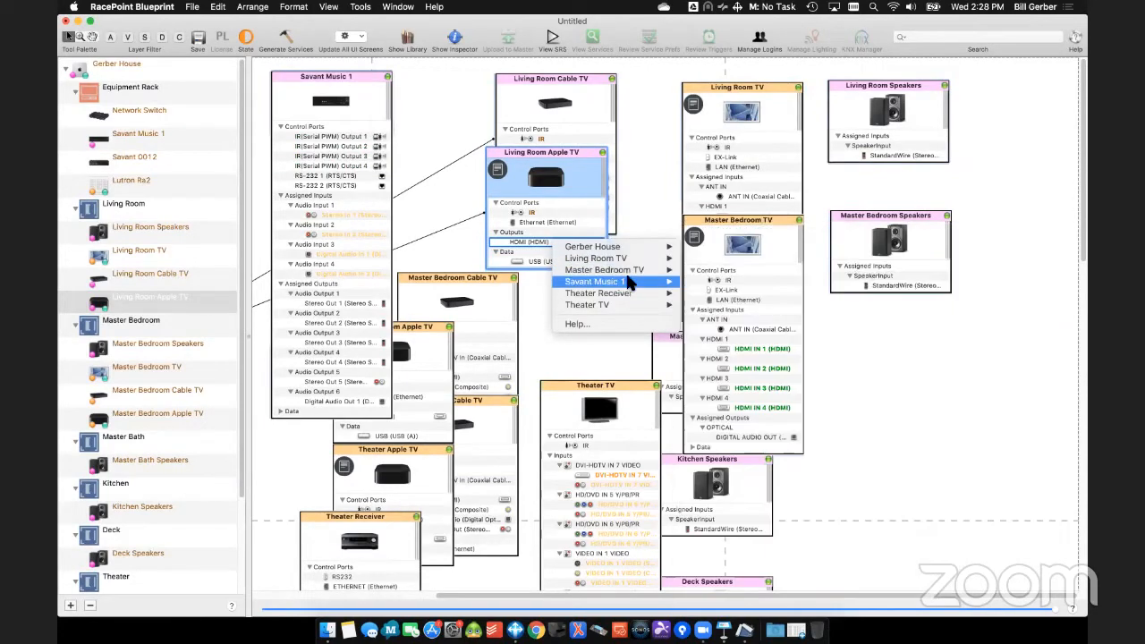
mouse_move(635, 259)
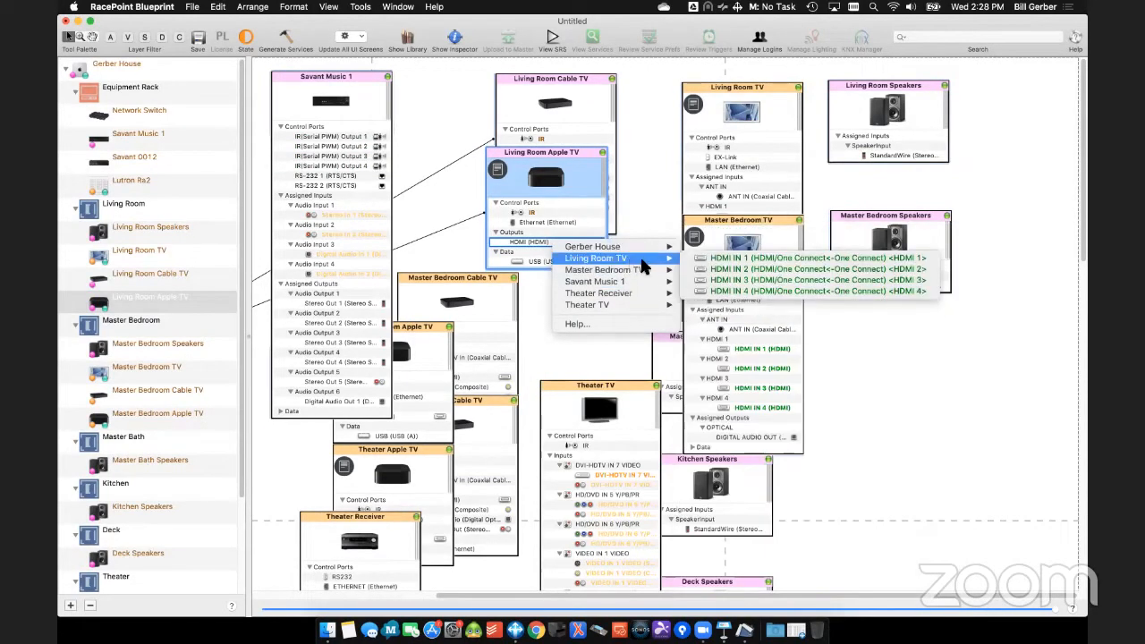
left_click(722, 269)
- Connect the Living Room Cable TV's HDMI output to HDMI IN 1 on the Living Room TV
left_click(577, 125)
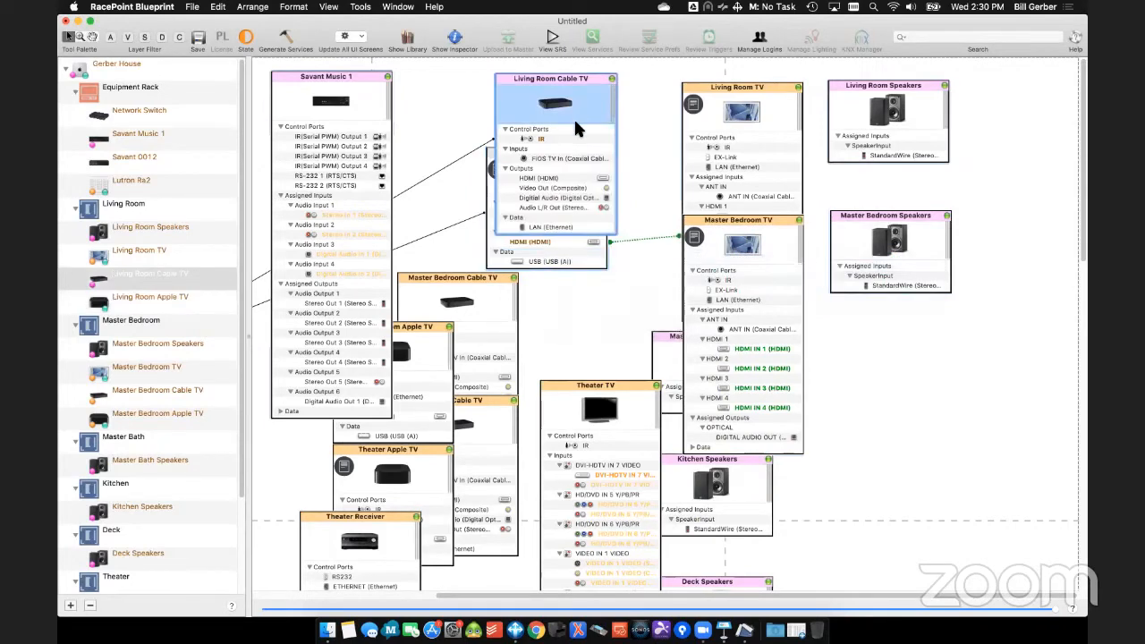
left_click(570, 178)
mouse_move(584, 183)
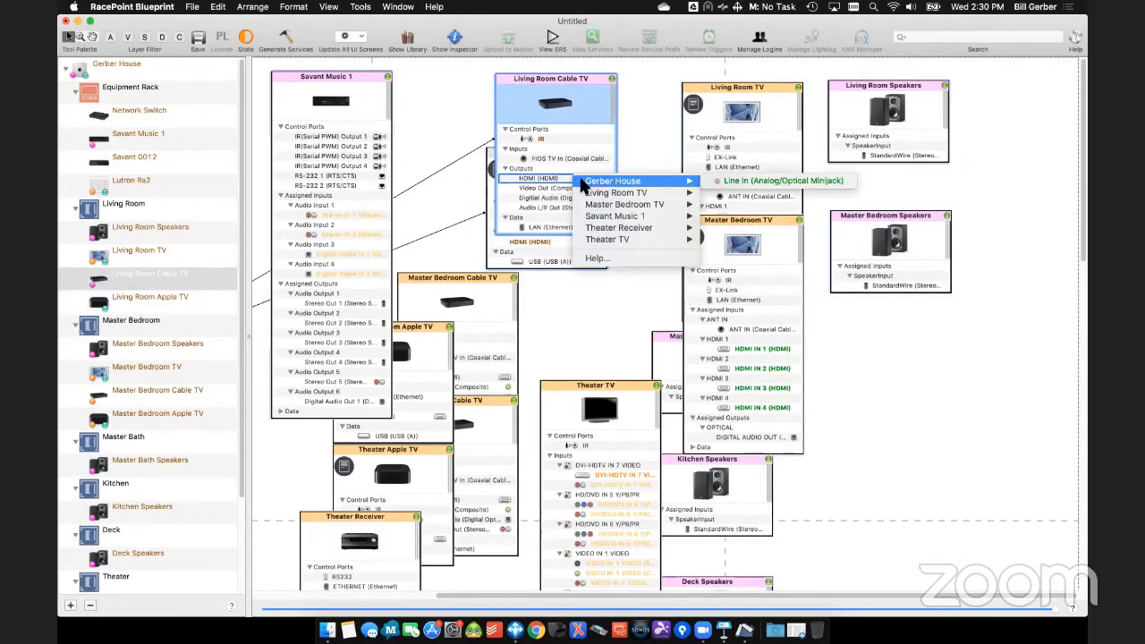
mouse_move(615, 195)
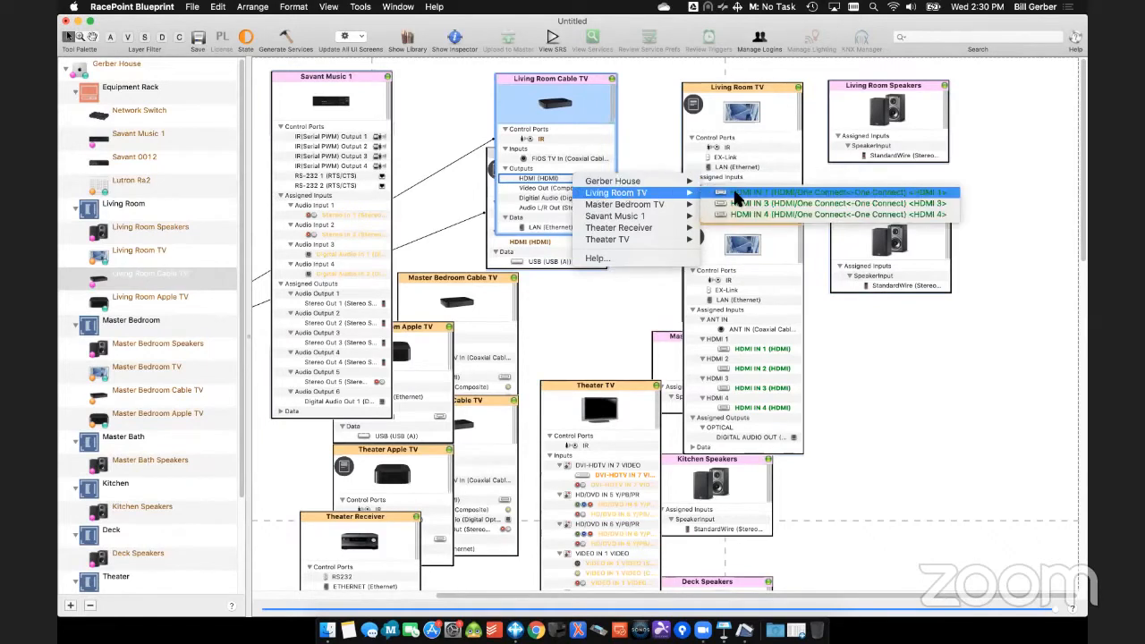
left_click(736, 193)
- Hide the unconnected ports of the Living Room Cable TV and Apple TV, and line up the Apple TV directly beneath the Cable TV
left_click(612, 79)
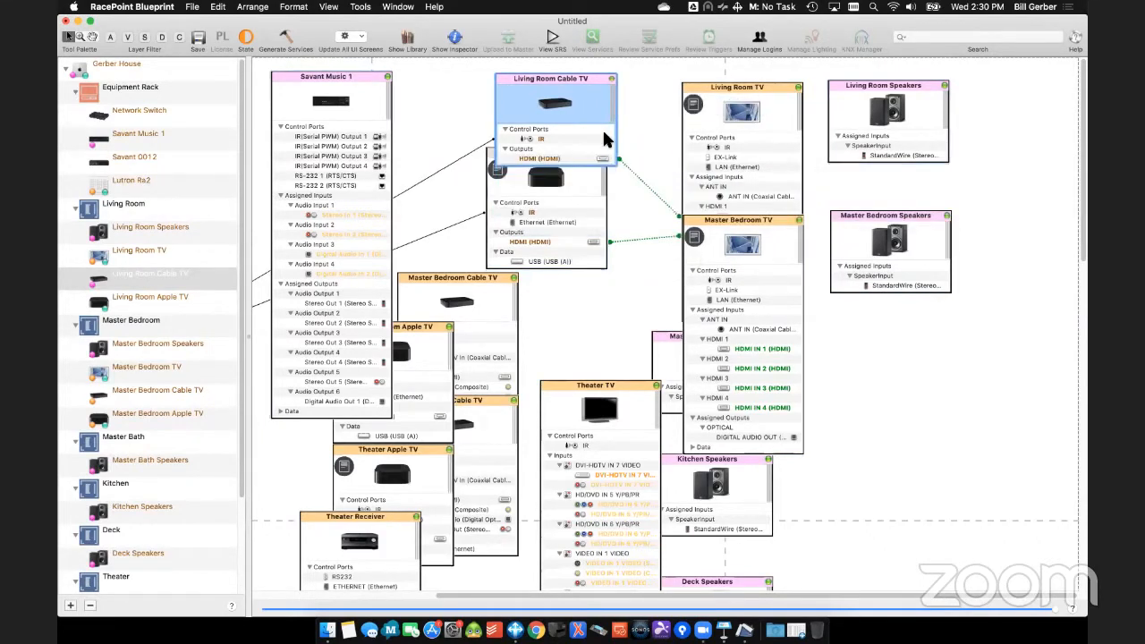
left_click(585, 177)
left_click(602, 153)
left_click_drag(595, 153, 603, 174)
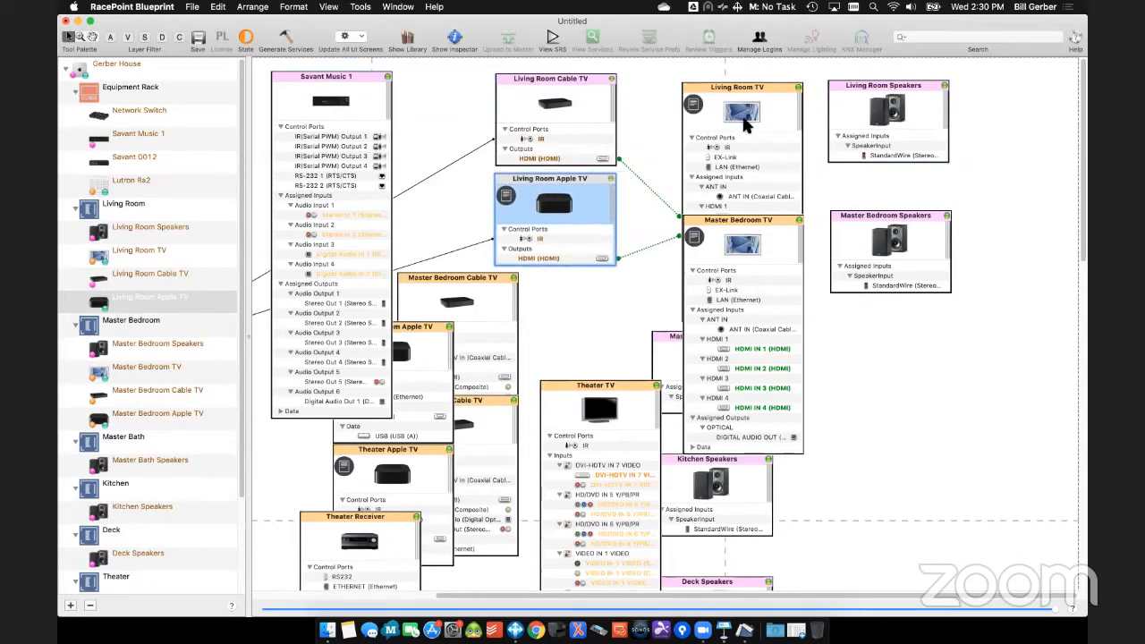
- Connect the Living Room TV's LAN (Ethernet) port to the Network Switch with host address 192.168.91.100
left_click(760, 166)
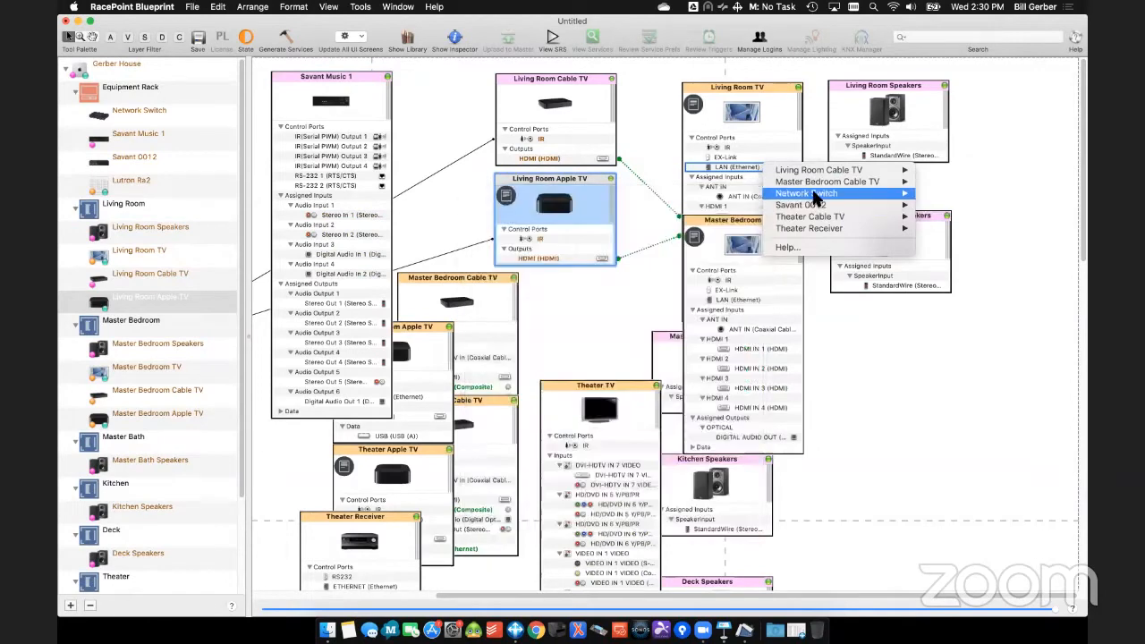
mouse_move(816, 197)
left_click(696, 194)
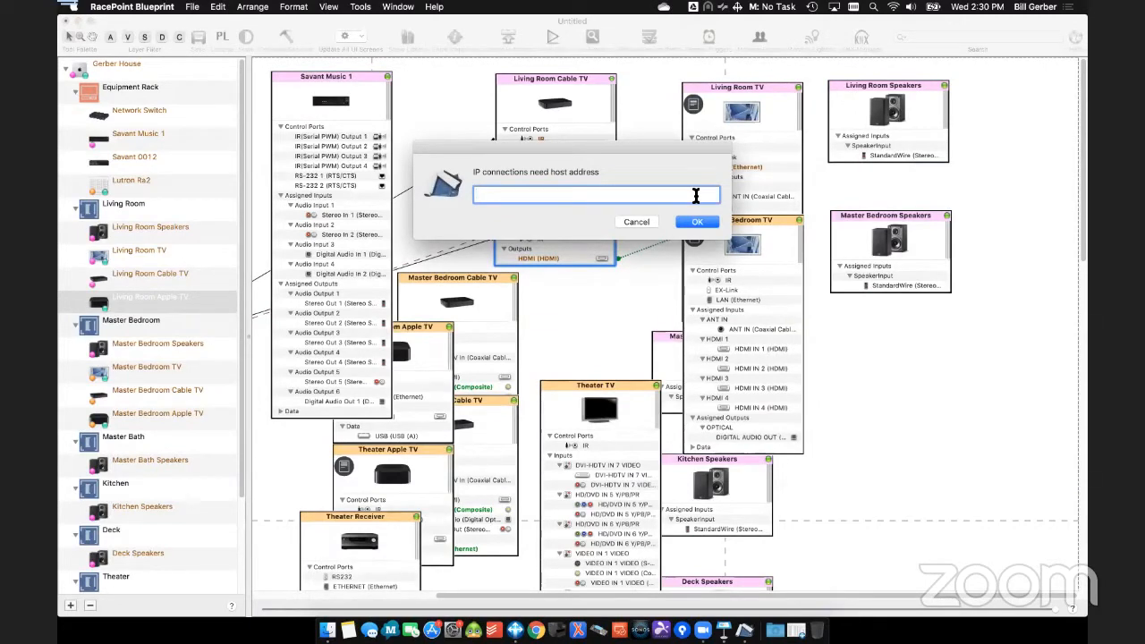
type(".168.91.100")
key("Return")
- Set the MAC address of the Living Room TV's network connection to 00:00:00:00:00:00
type("00:0")
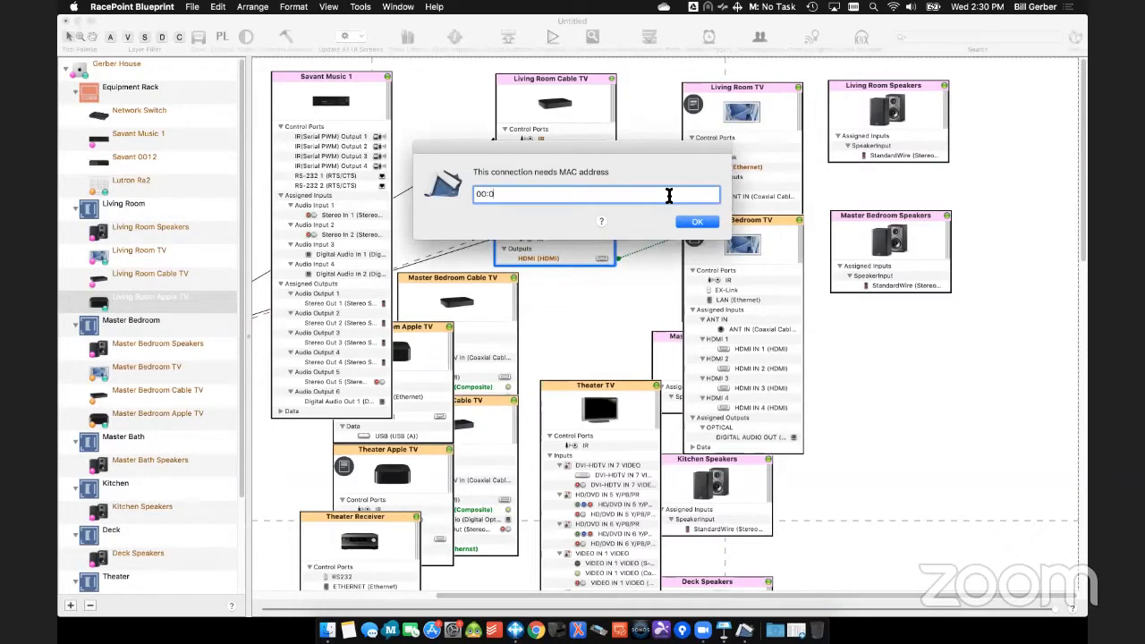
type("0:00:00:00:00")
left_click(695, 224)
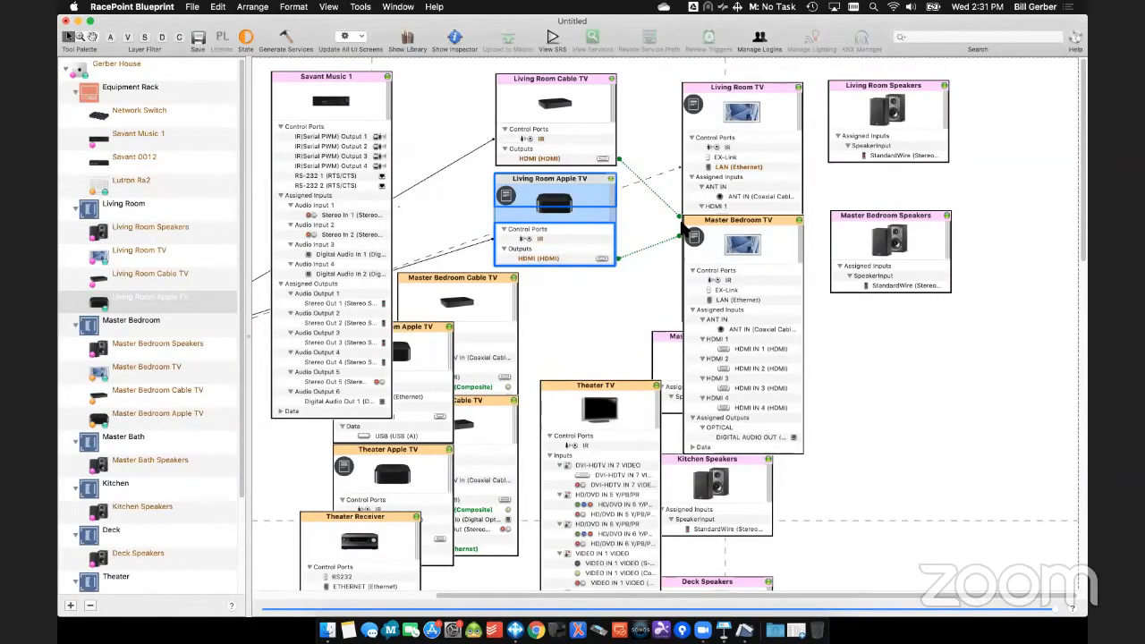
- Hide the Living Room TV's unconnected ports, align it with the Living Room Speakers, and move the Master Bedroom TV lower
left_click(729, 167)
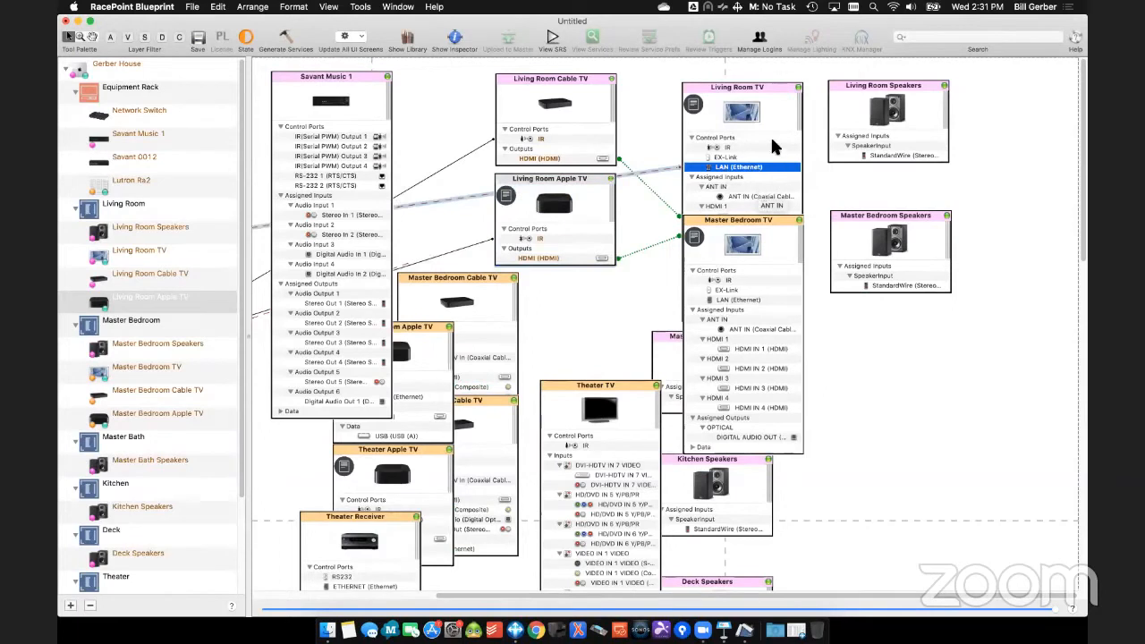
mouse_move(799, 92)
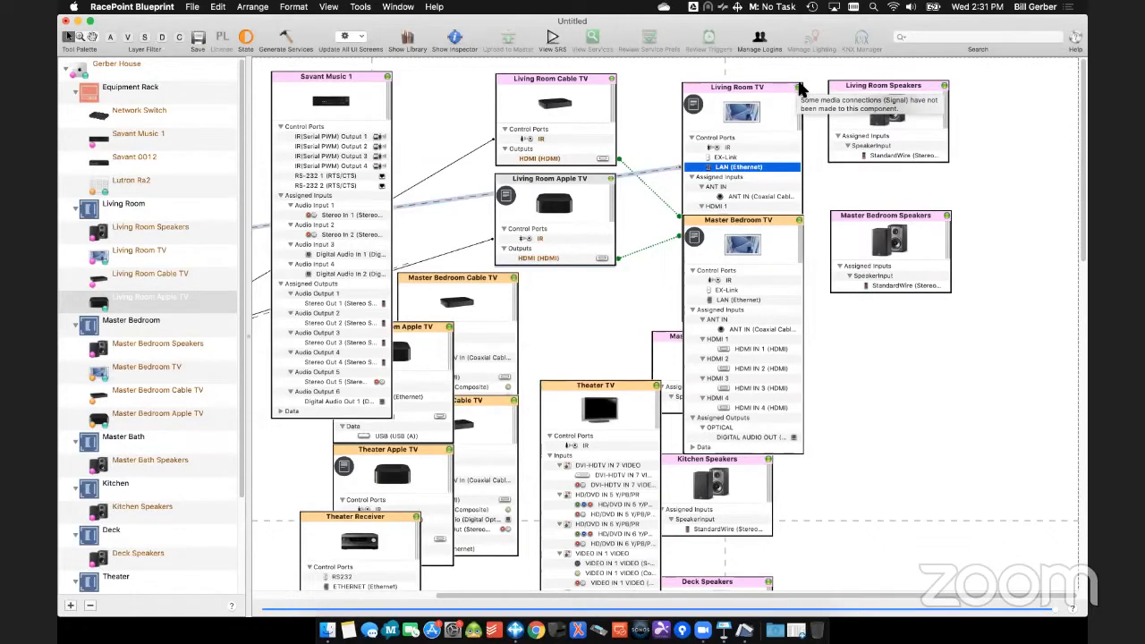
left_click(783, 81)
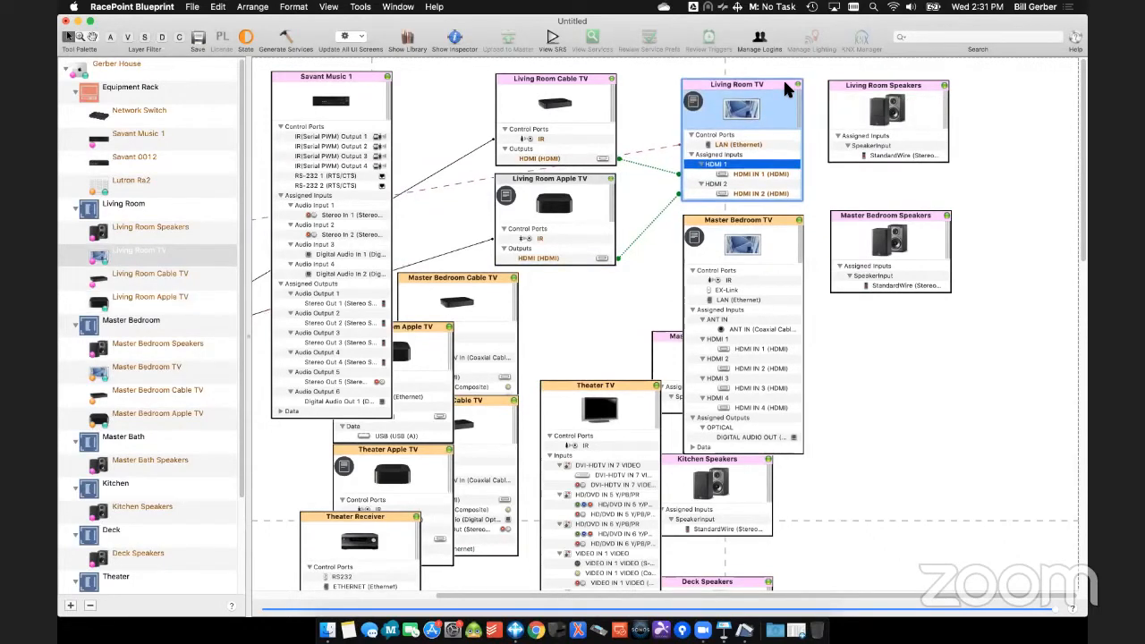
left_click(864, 85)
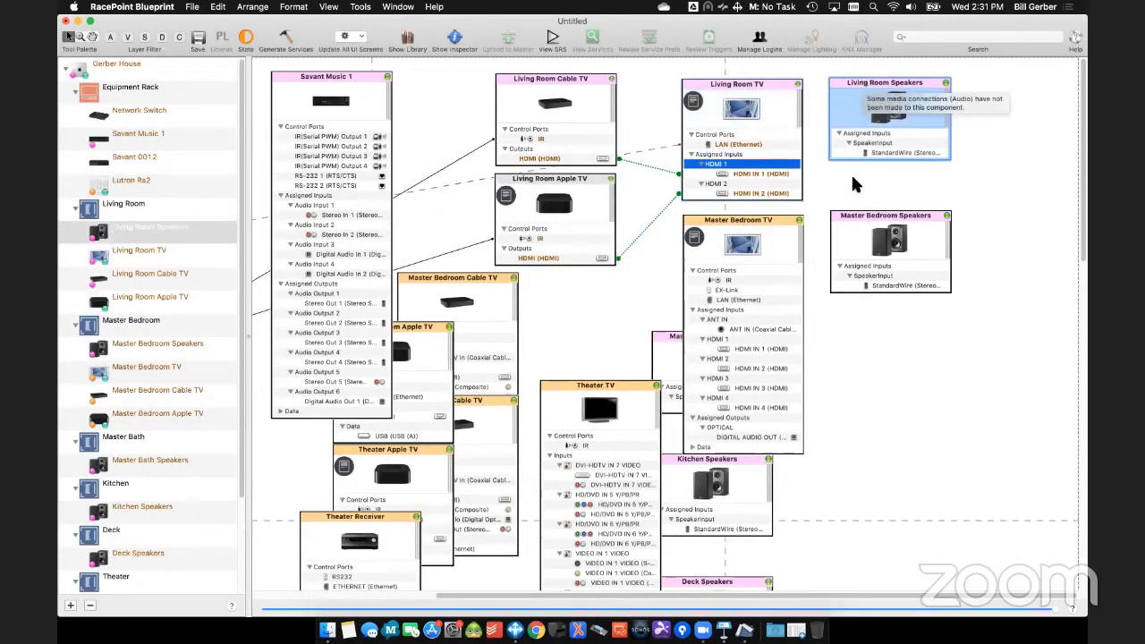
left_click_drag(745, 219, 749, 292)
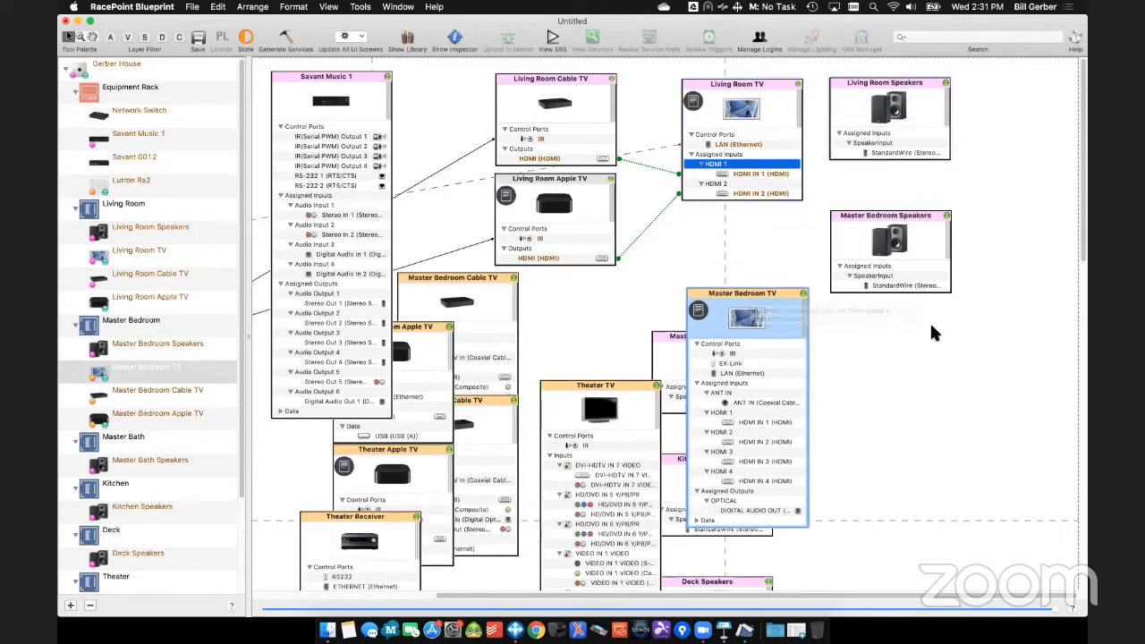
- Connect the Living Room Speakers to Savant Music 1's Stereo Out 1, and lower the Master Bedroom Speakers and connect them to Stereo Out 2
right_click(895, 144)
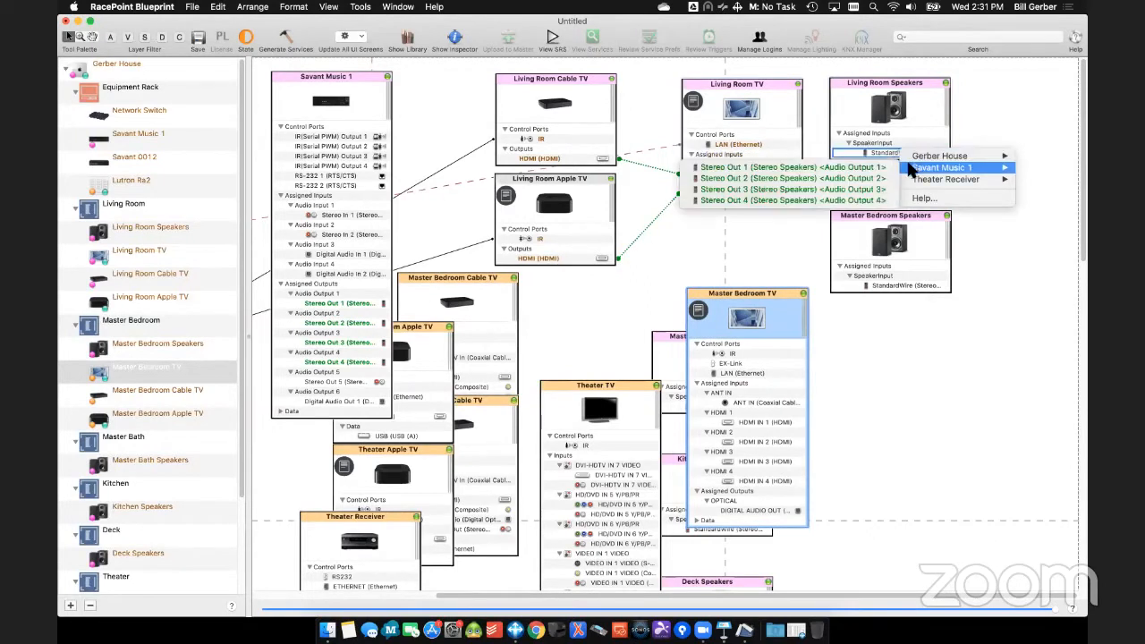
left_click(881, 168)
left_click_drag(911, 279, 911, 367)
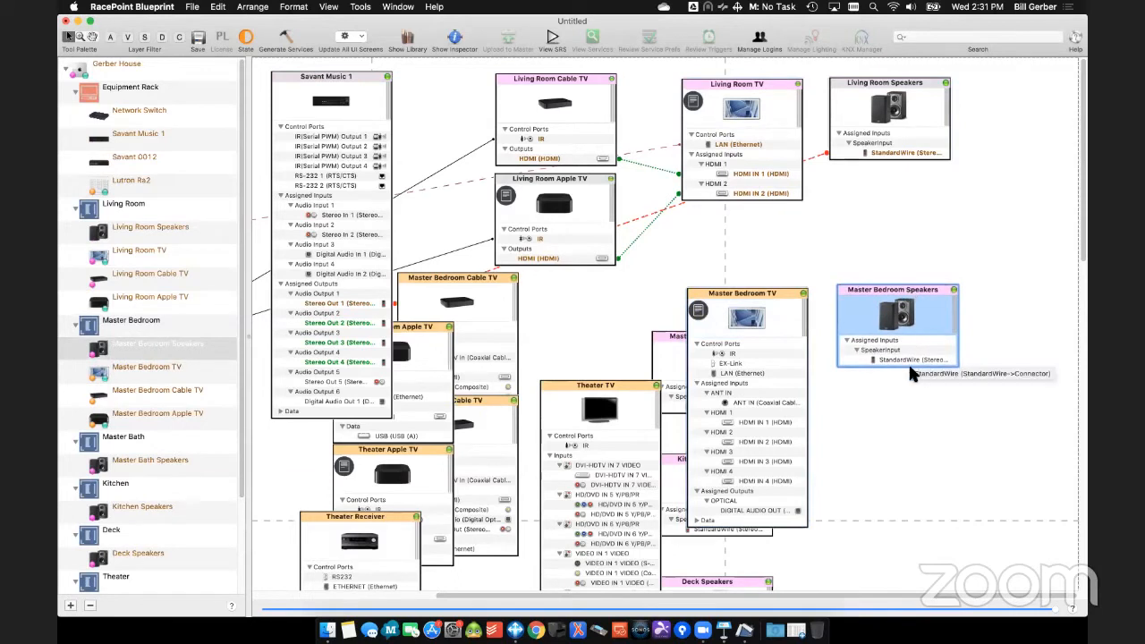
left_click(907, 362)
mouse_move(917, 376)
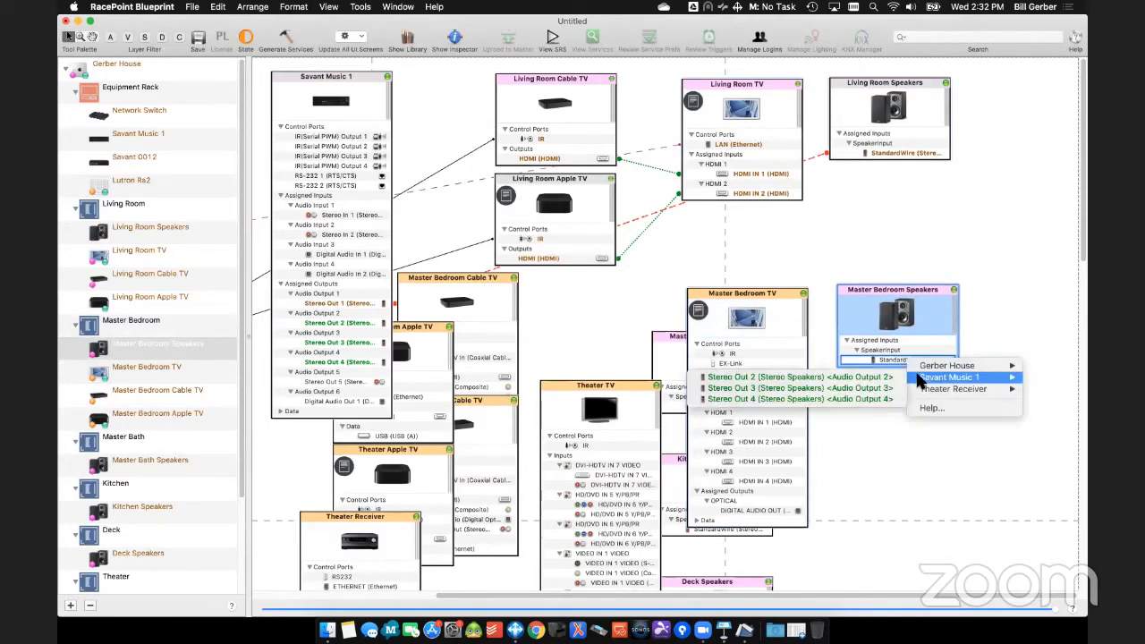
left_click(791, 375)
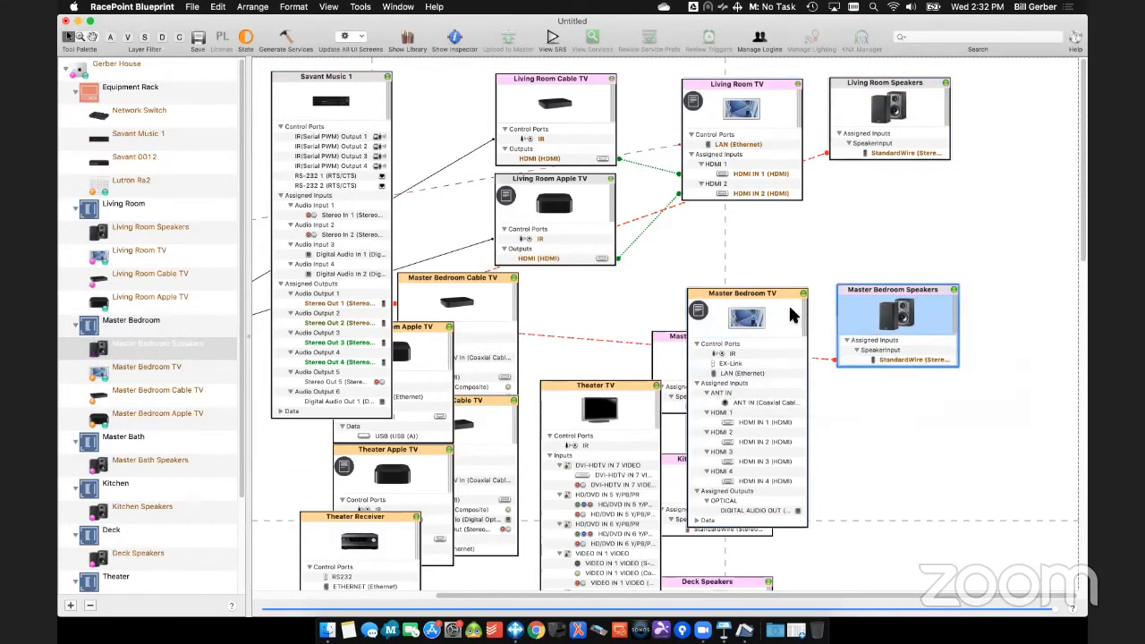
- Nudge the Master Bedroom TV into line with its speakers and connect its EX-Link port to Savant 0012's RS232 1 port
left_click(772, 291)
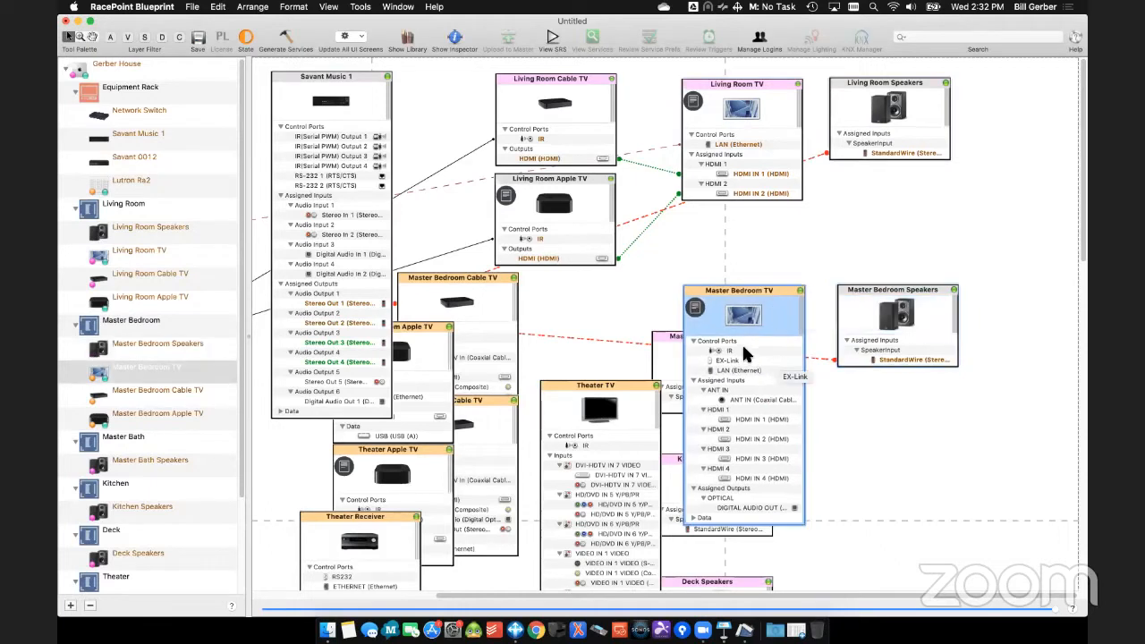
left_click(741, 359)
mouse_move(769, 366)
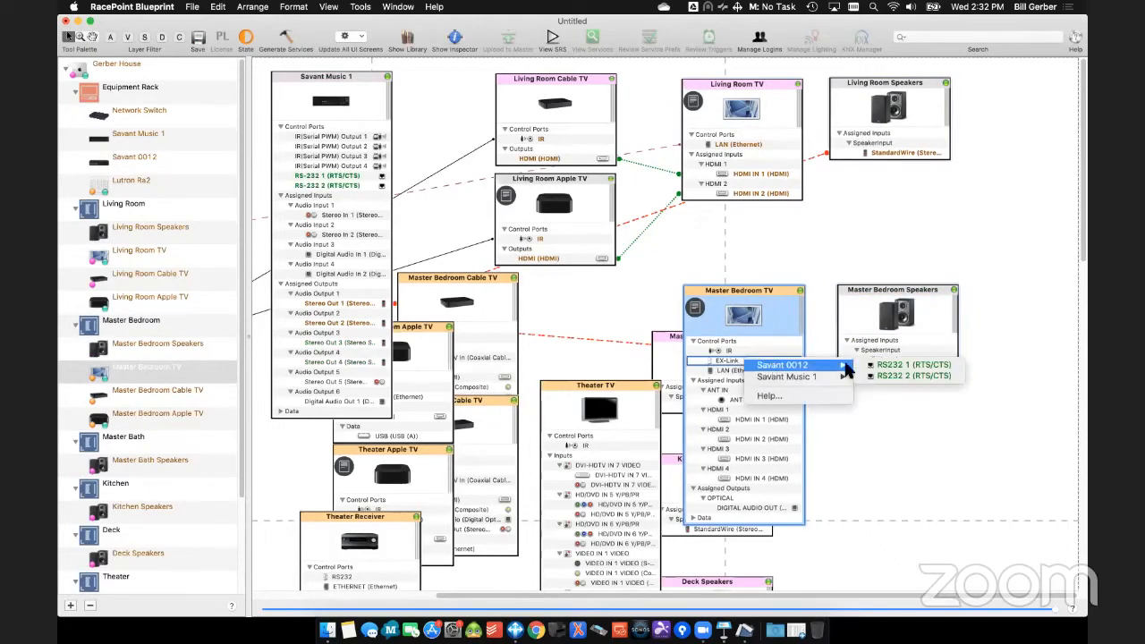
left_click(870, 366)
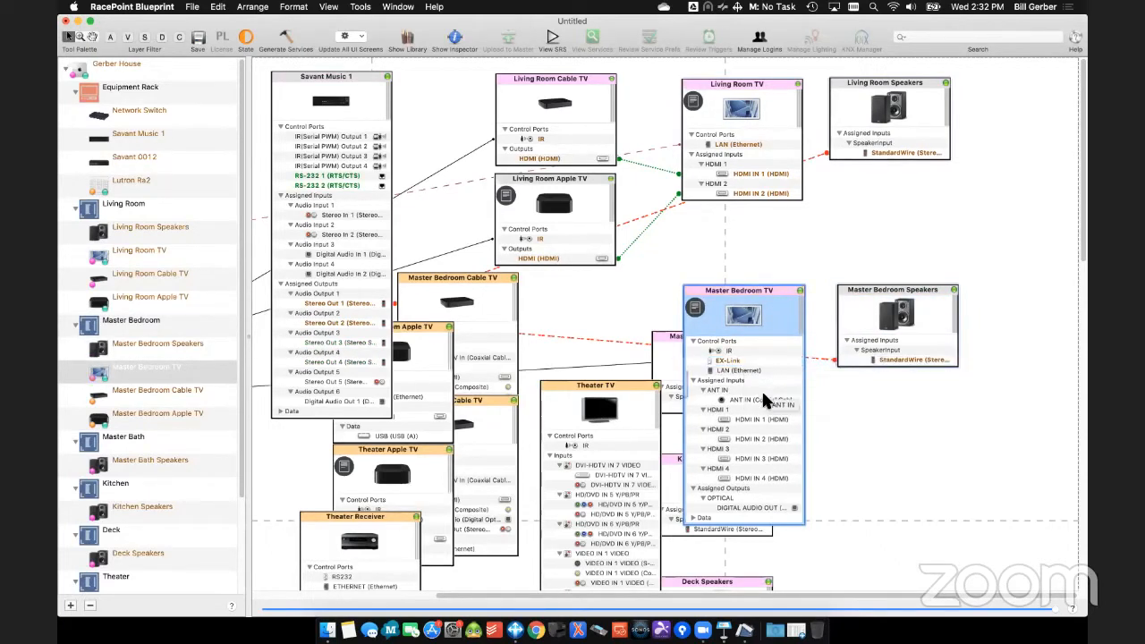
- Move the Master Bedroom Cable TV and Apple TV below the Living Room Apple TV, with the Cable TV on top
scroll(799, 432, "down", 2)
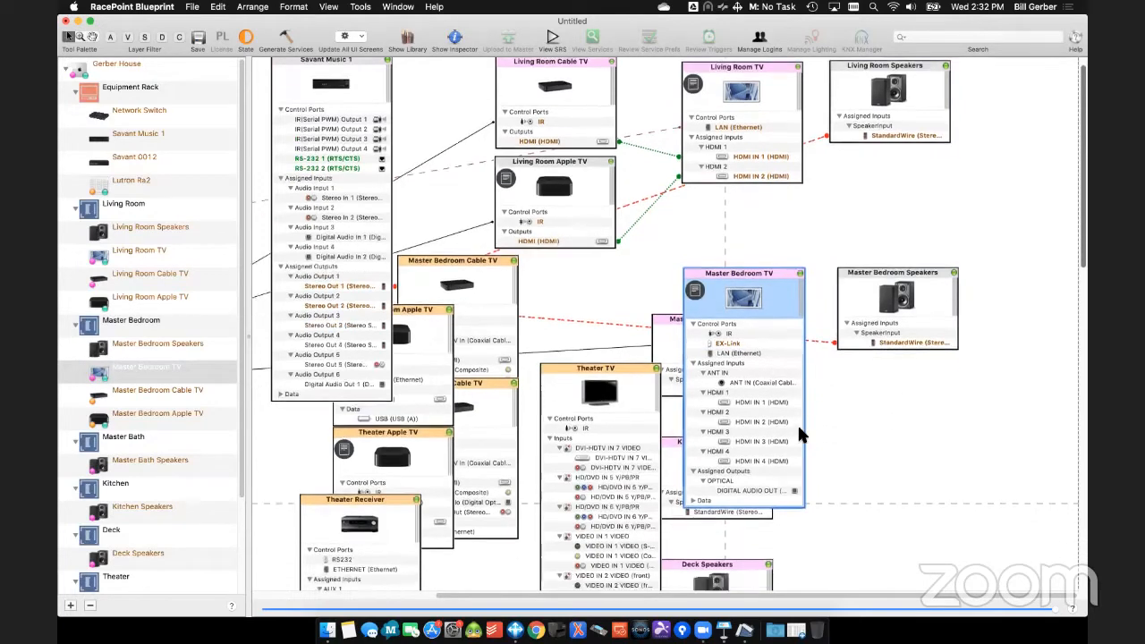
scroll(798, 434, "down", 5)
left_click_drag(493, 187, 549, 216)
left_click_drag(448, 254, 607, 328)
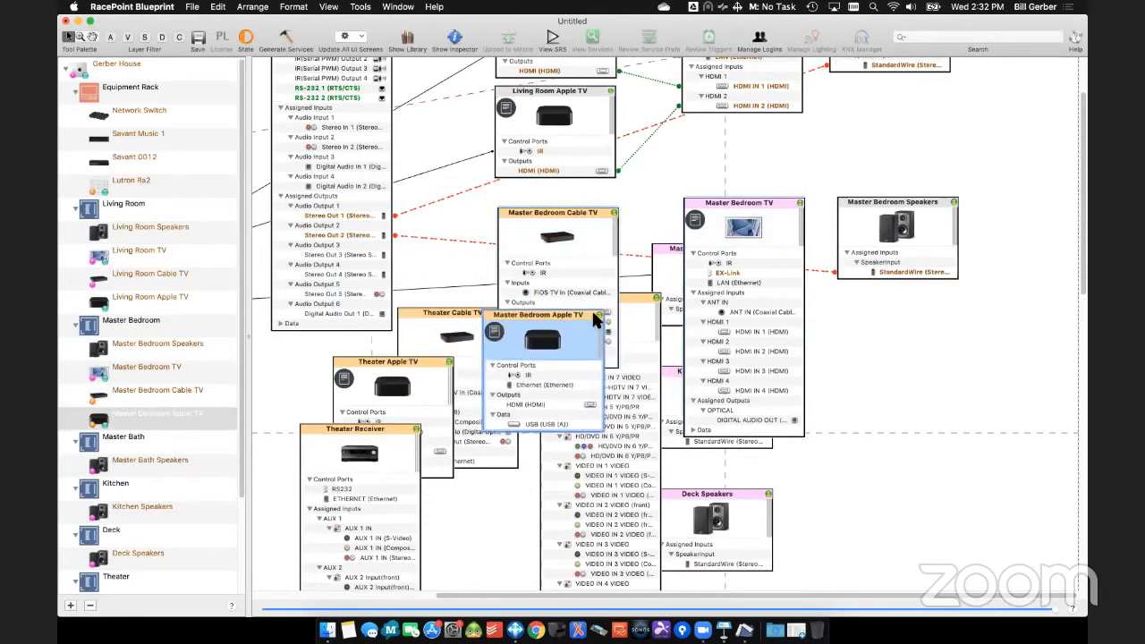
- Connect the Master Bedroom Cable TV's IR port to Savant 0012's IR Output 3 and the Master Bedroom Apple TV's IR port to another Savant 0012 IR output
right_click(564, 267)
mouse_move(606, 278)
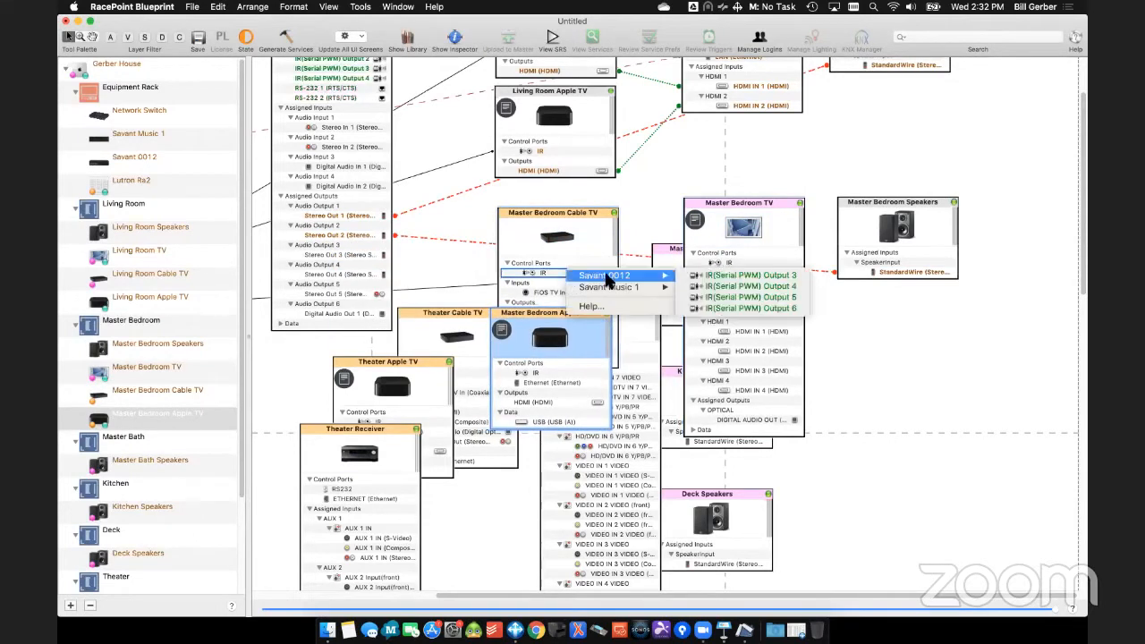
left_click(739, 275)
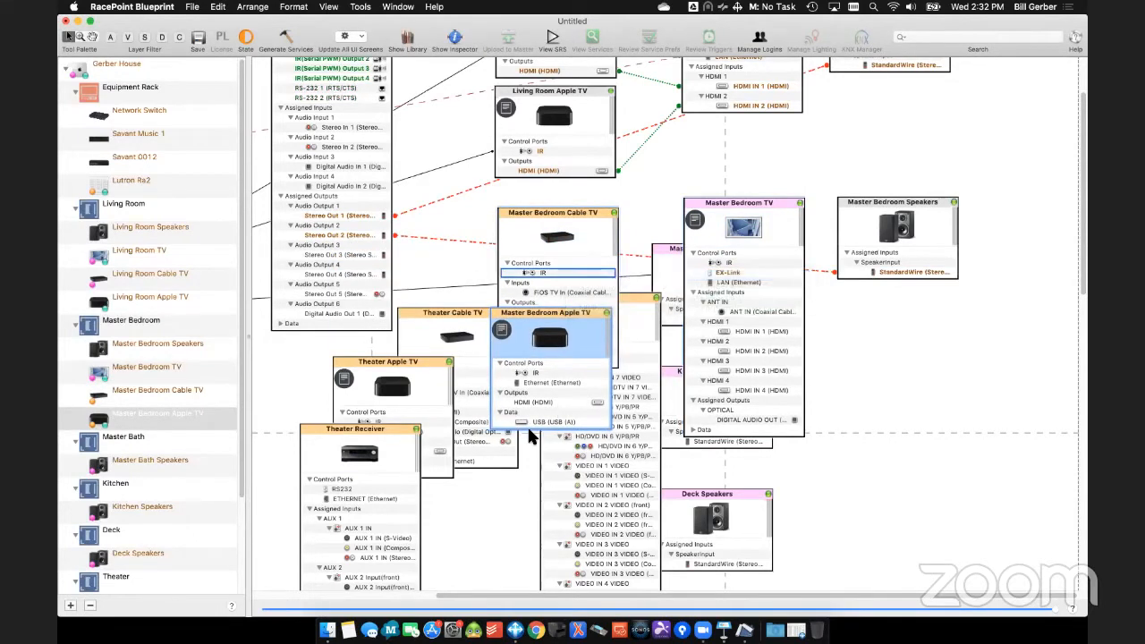
right_click(535, 373)
mouse_move(634, 380)
left_click(685, 380)
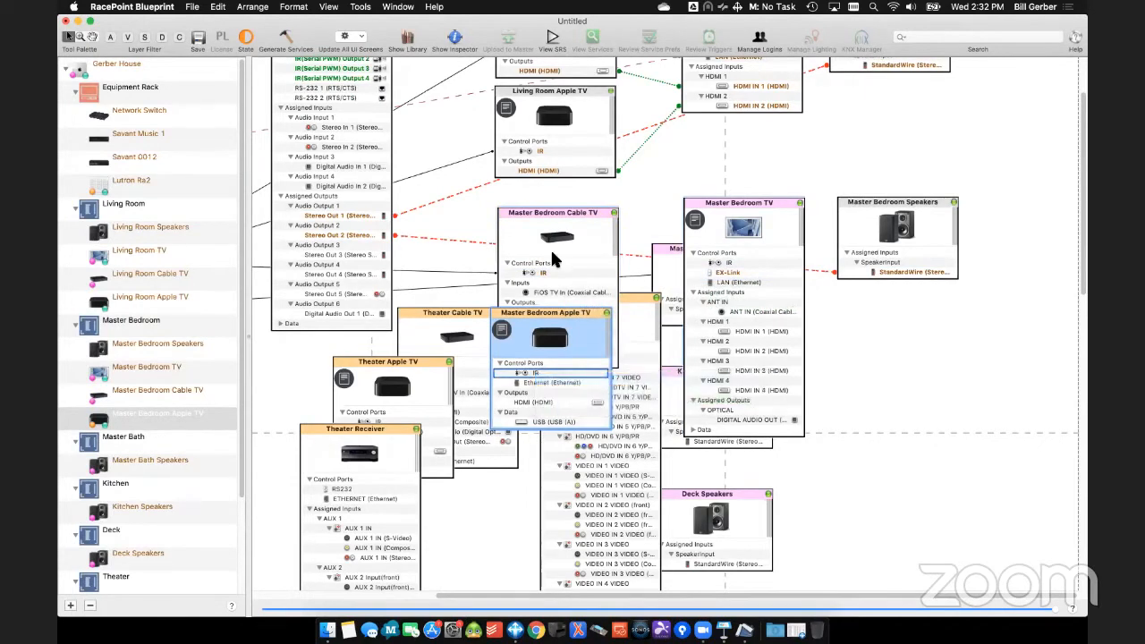
- Connect the Master Bedroom TV's HDMI IN 2 to the Apple TV and HDMI IN 1 to the Cable TV, and hide the Cable TV's unconnected ports
right_click(553, 399)
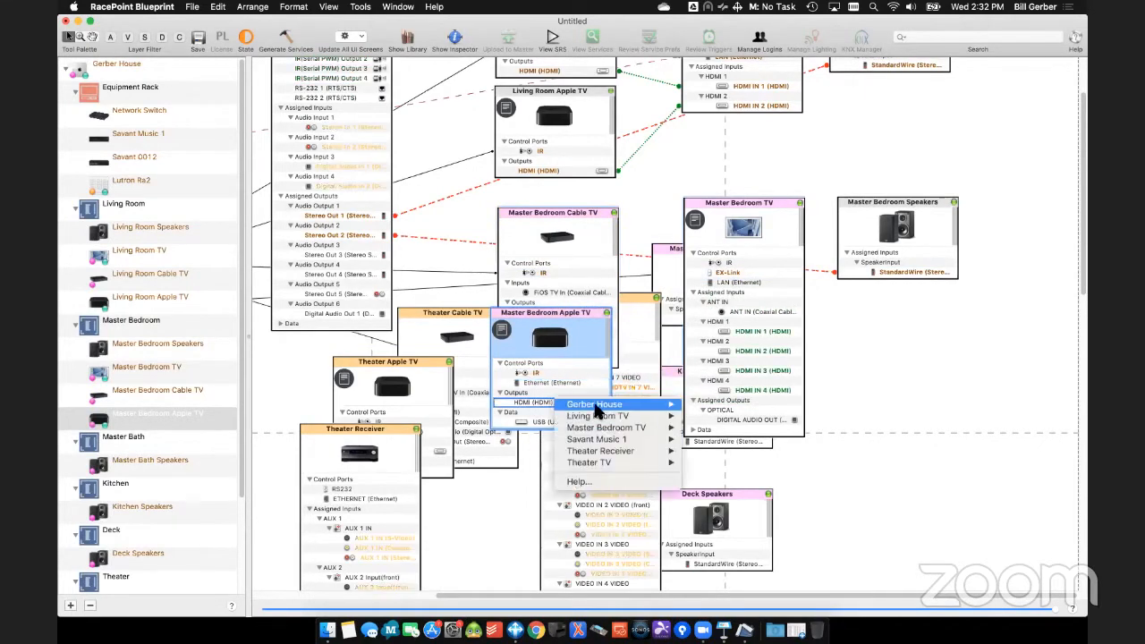
mouse_move(669, 427)
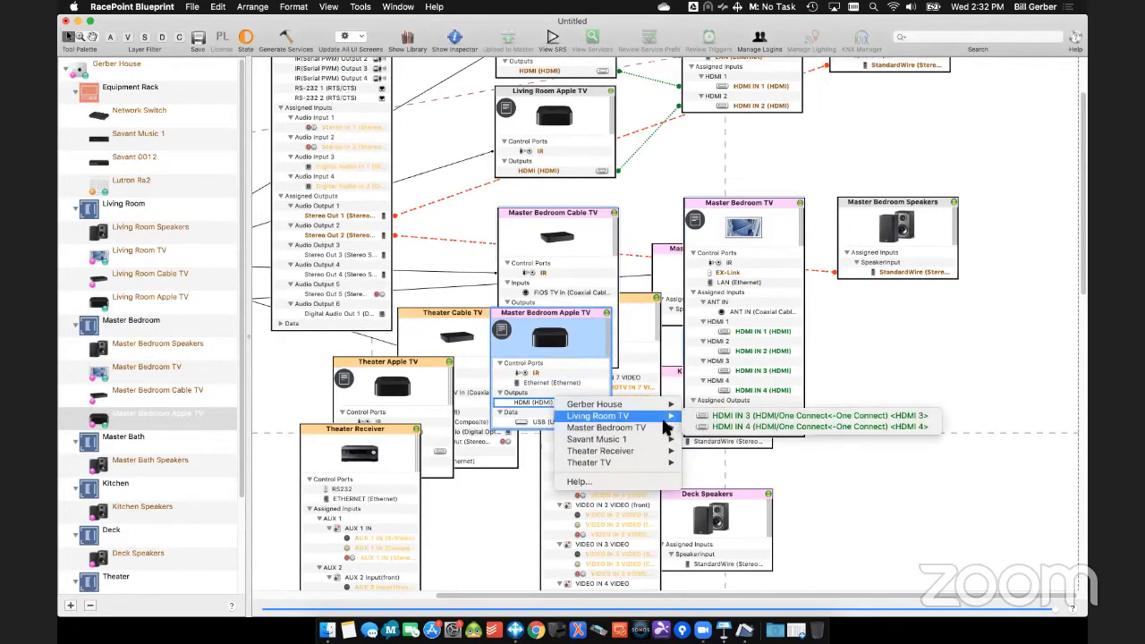
left_click(748, 439)
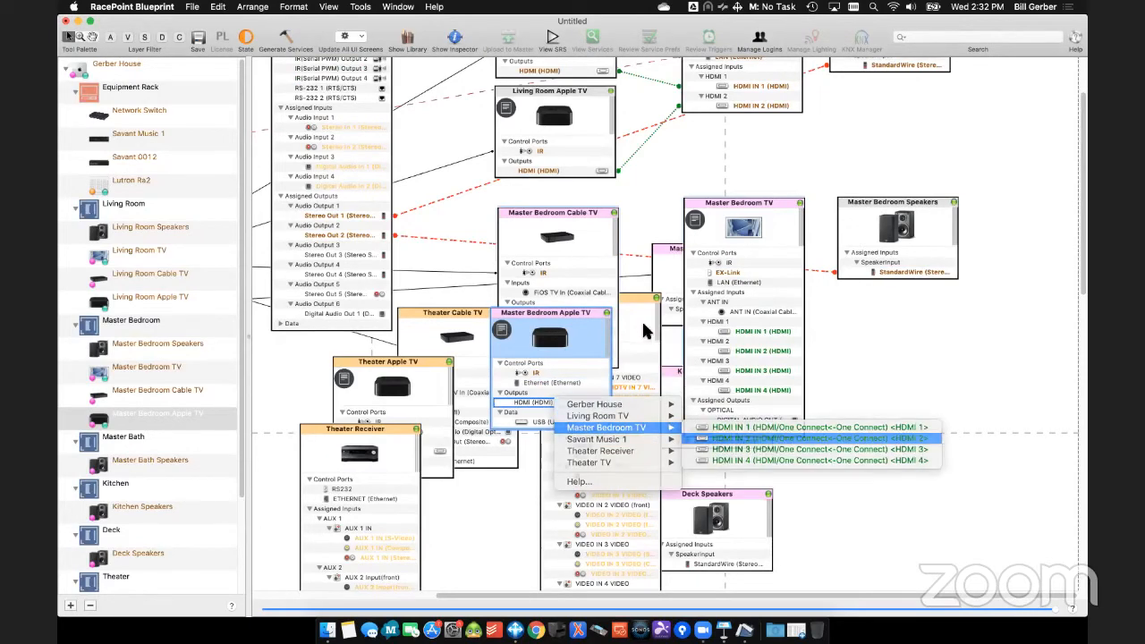
left_click(593, 229)
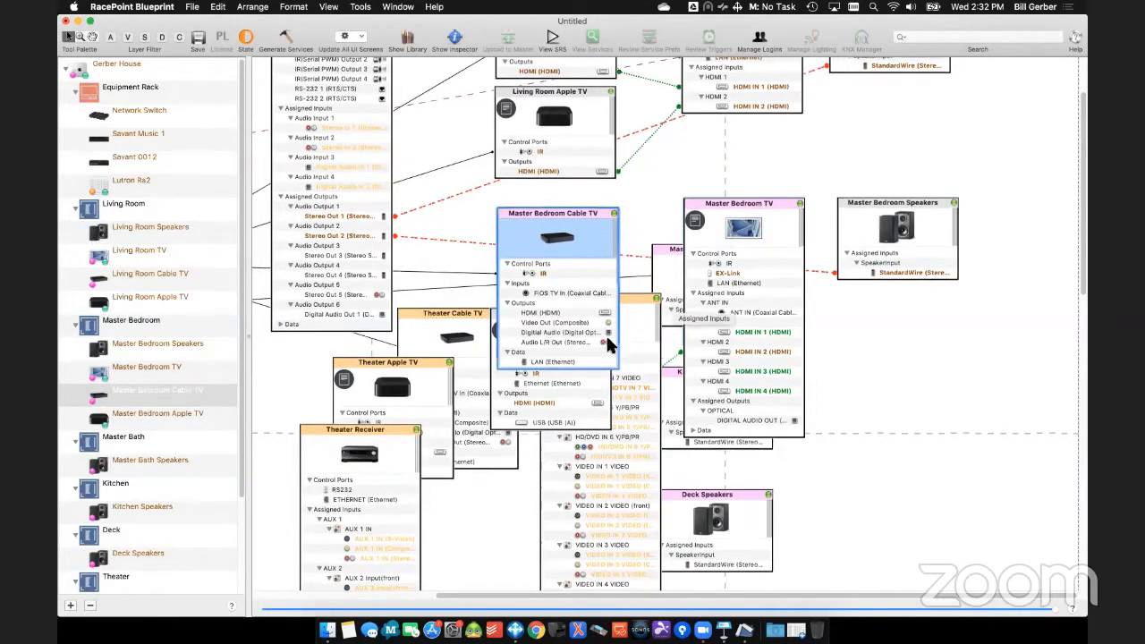
right_click(587, 315)
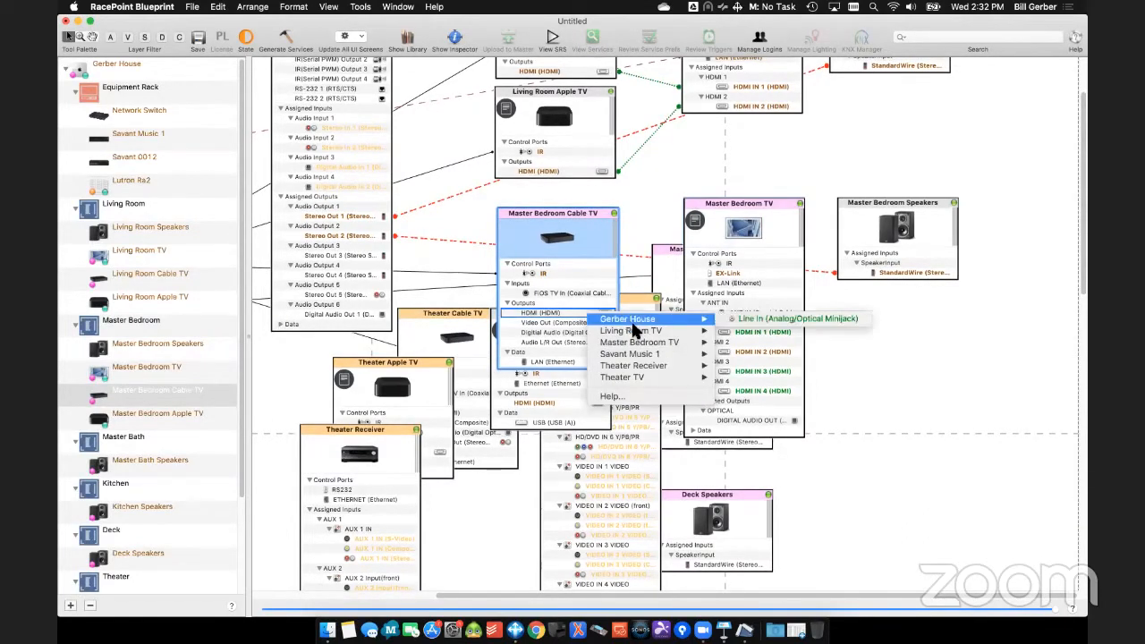
mouse_move(670, 345)
left_click(742, 342)
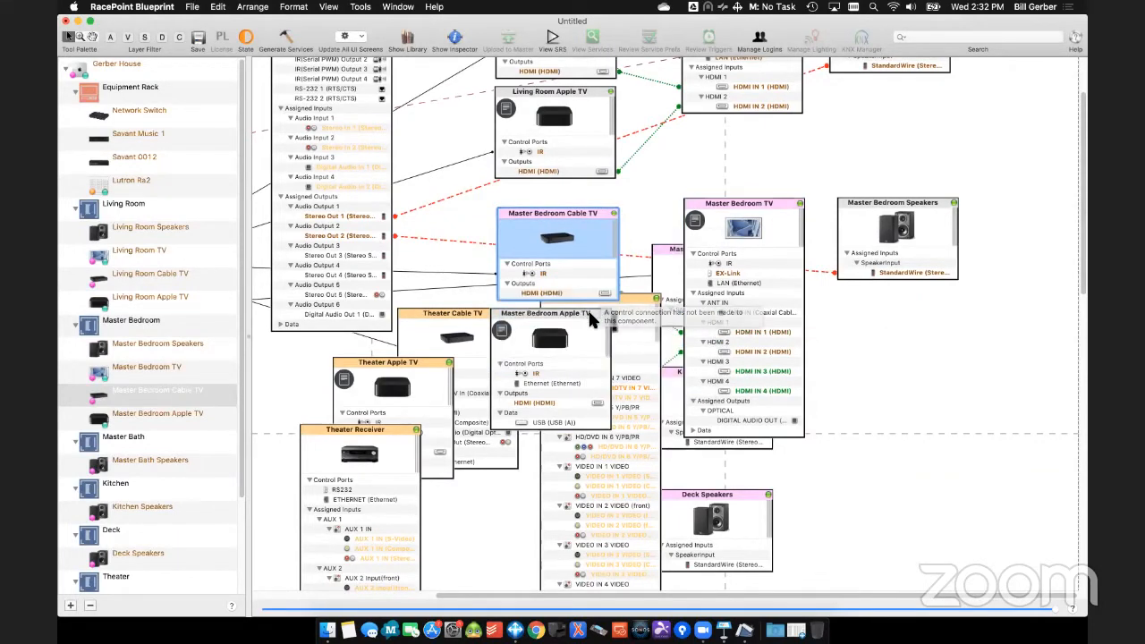
- Line up the Master Bedroom Apple TV beneath the Master Bedroom Cable TV and hide its unconnected ports
left_click(598, 311)
left_click_drag(601, 310, 600, 310)
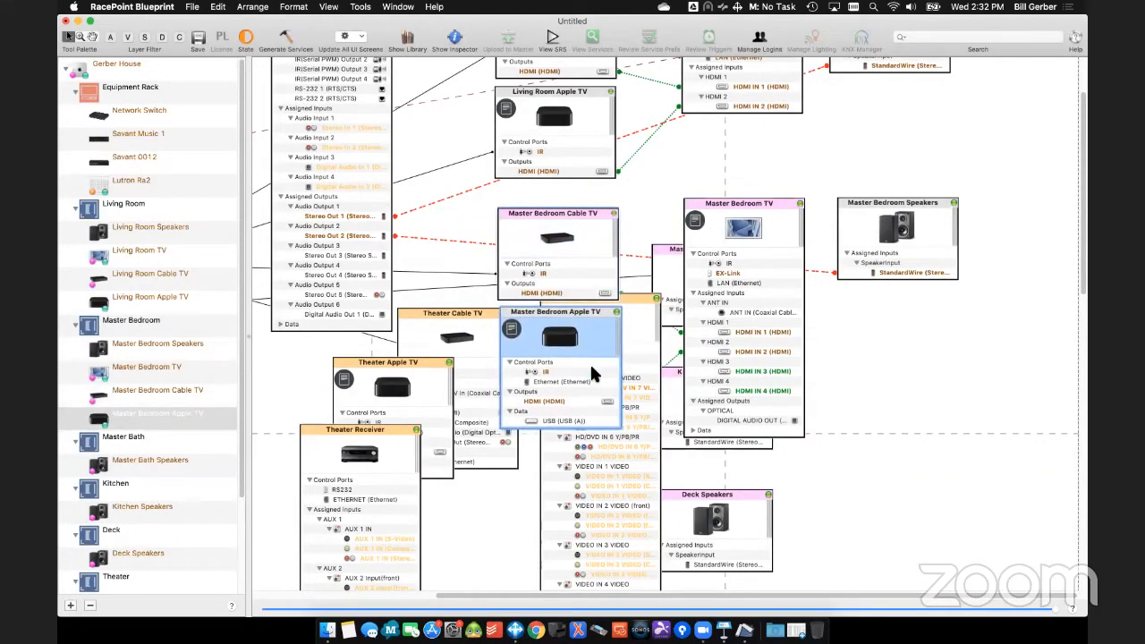
left_click(615, 311)
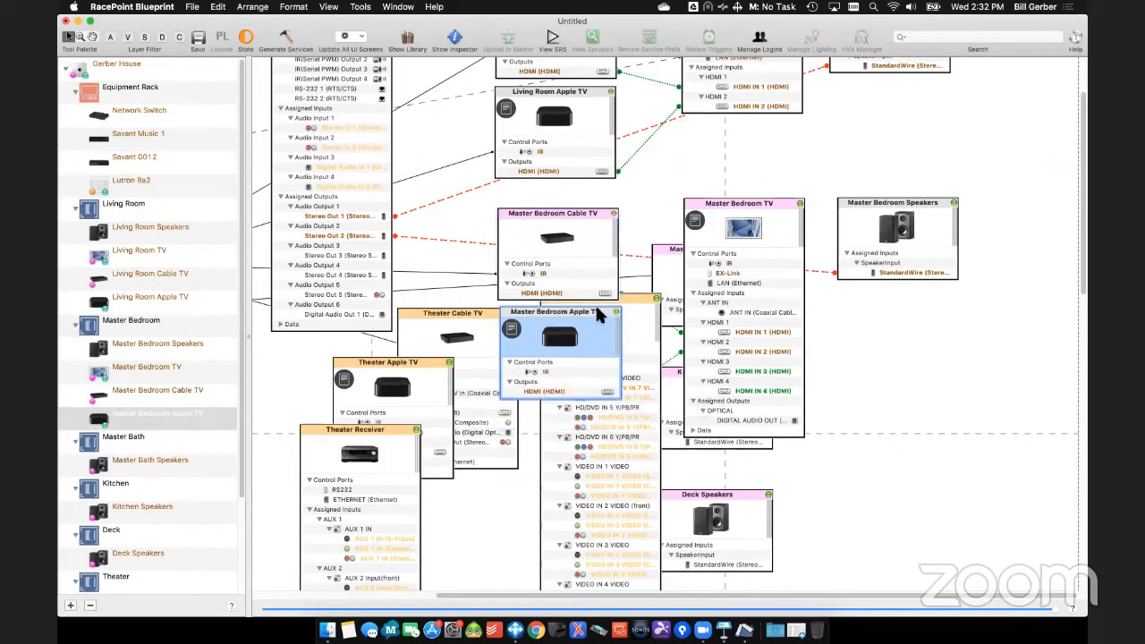
- Hide the Master Bedroom TV's unconnected ports and move the TV and the Master Bedroom Speakers slightly lower
left_click(796, 204)
left_click_drag(791, 210, 785, 227)
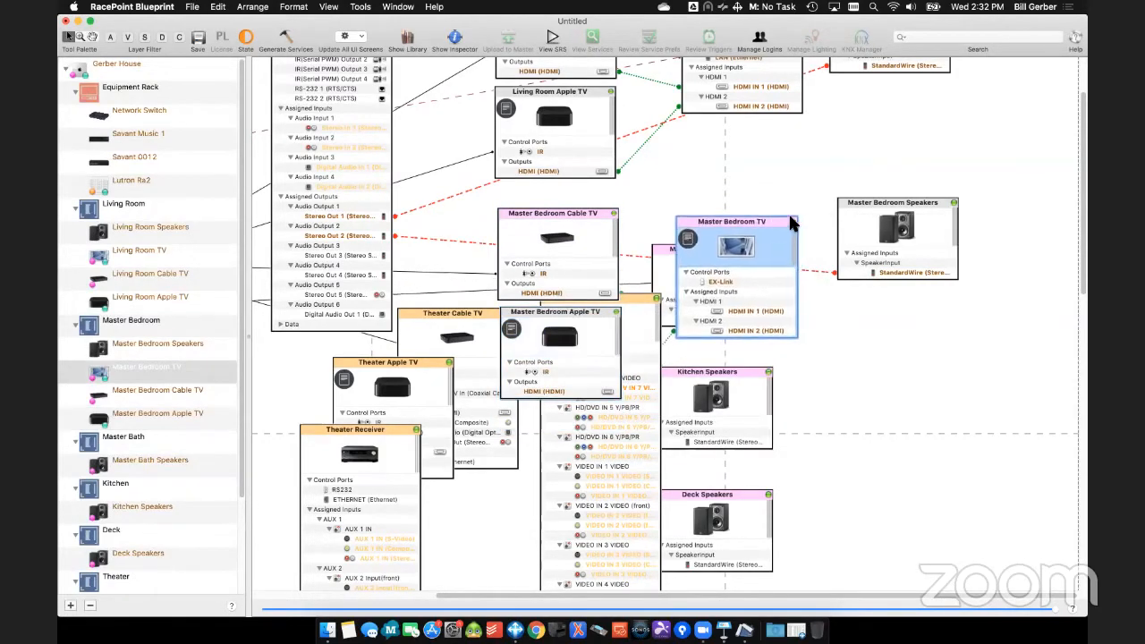
left_click_drag(898, 208, 890, 225)
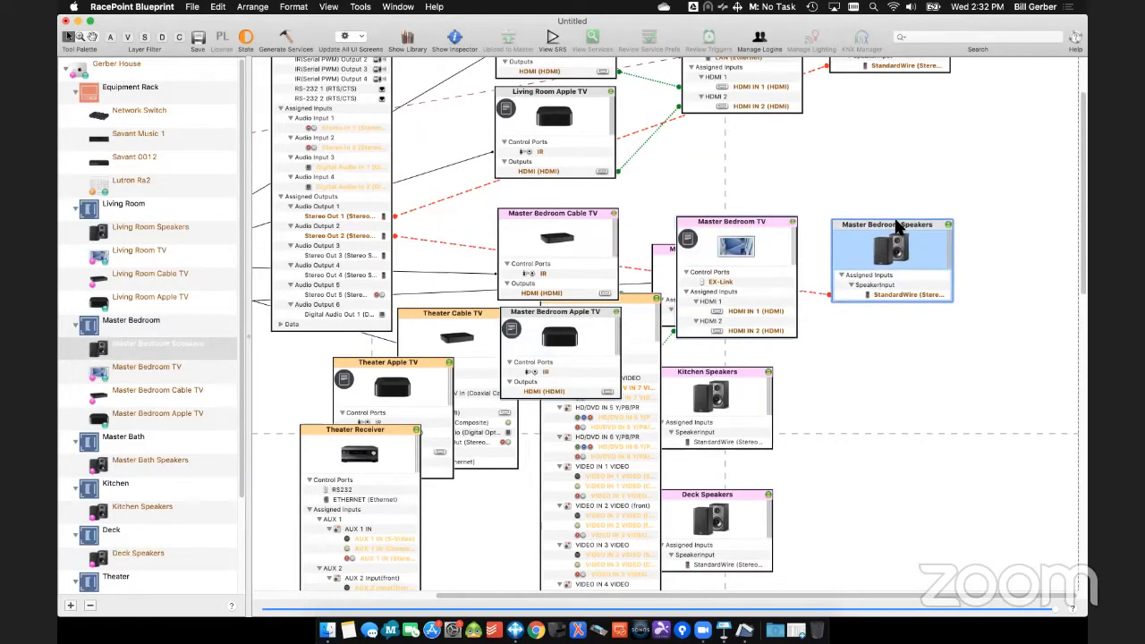
- Add zone regions for the Living Room and Master Bedroom, and position the Master Bedroom region directly below the Living Room region
right_click(119, 211)
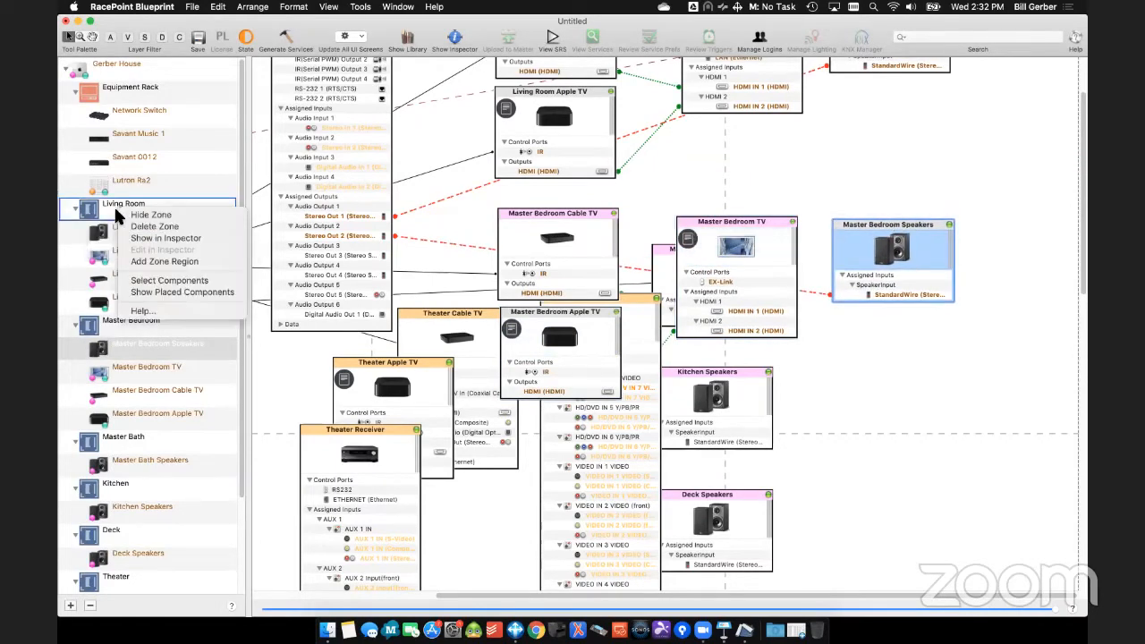
left_click(145, 261)
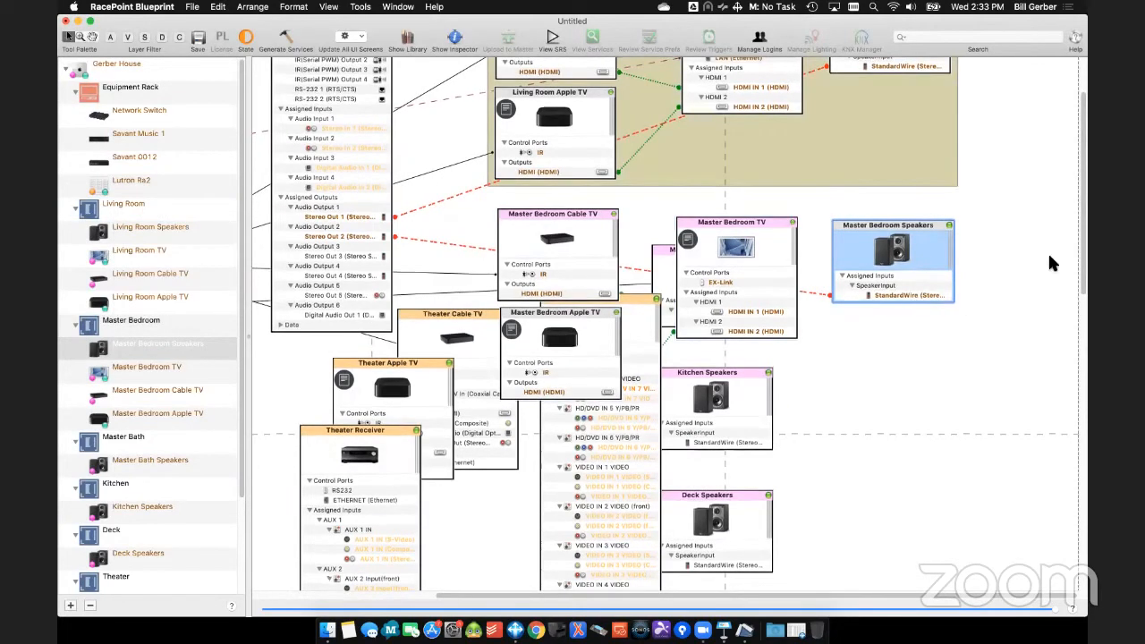
mouse_move(735, 61)
left_mouse_down()
mouse_move(739, 74)
mouse_move(724, 72)
left_mouse_up()
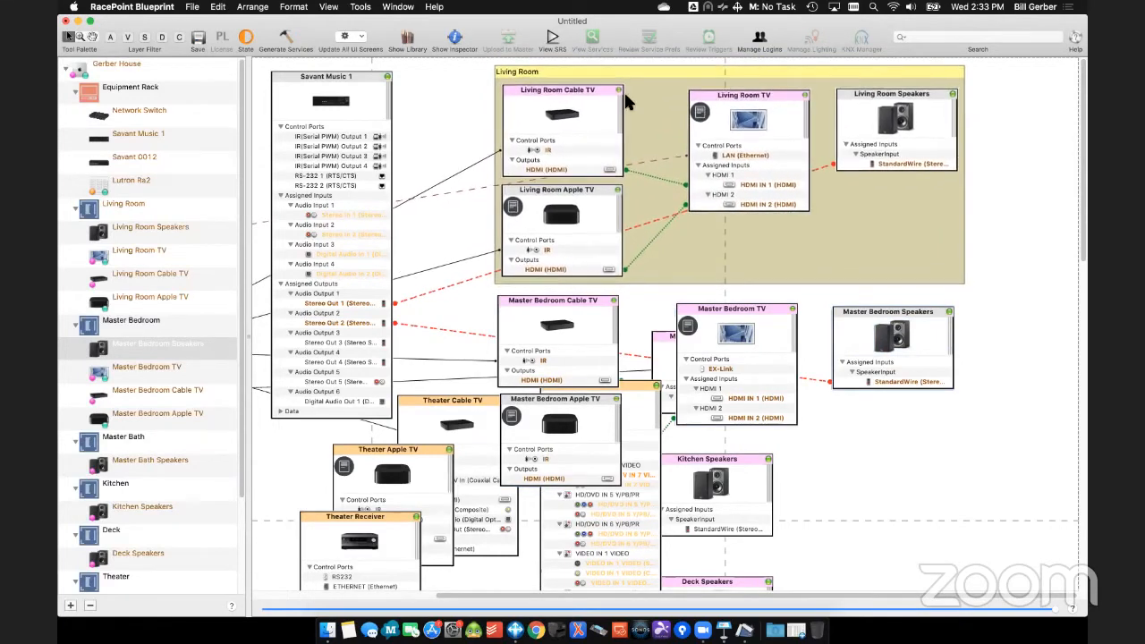
right_click(125, 320)
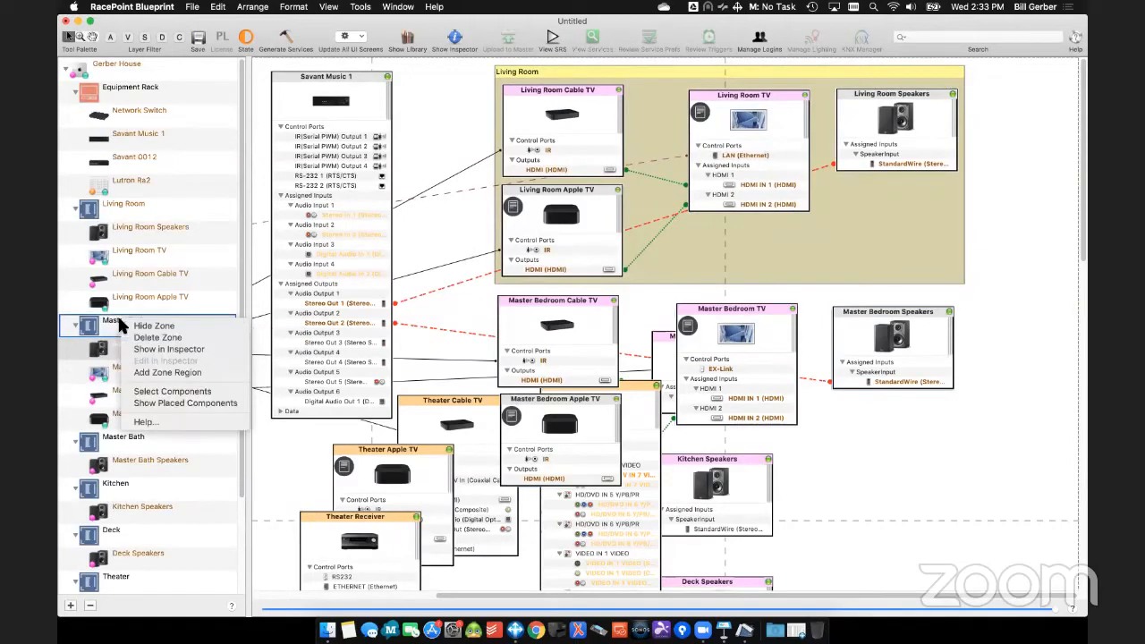
left_click(161, 372)
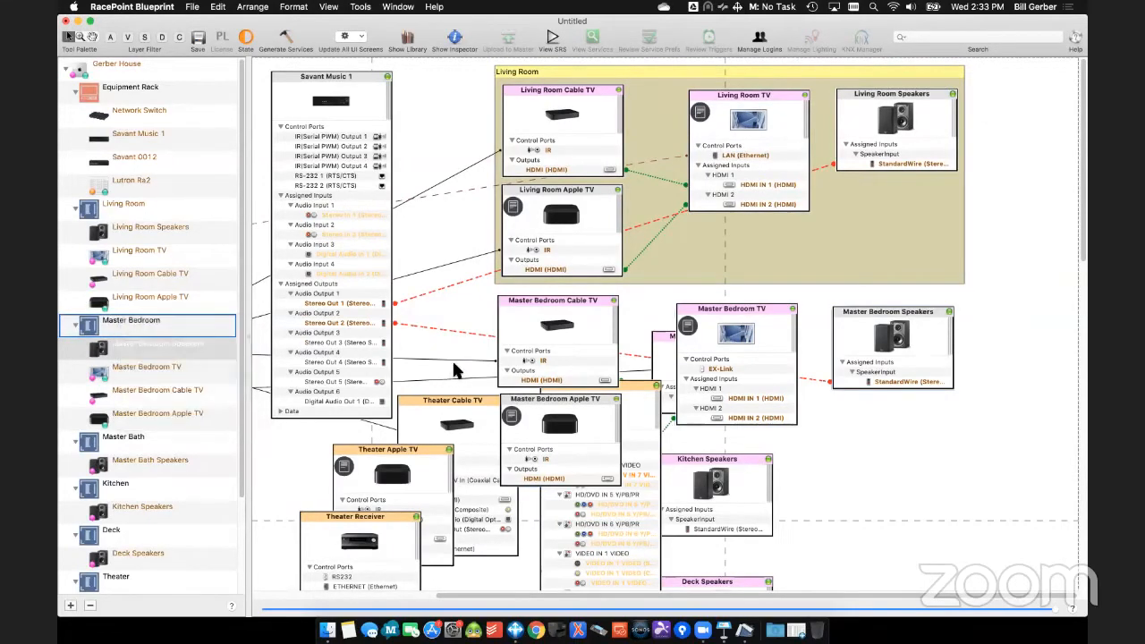
left_click_drag(762, 278, 766, 295)
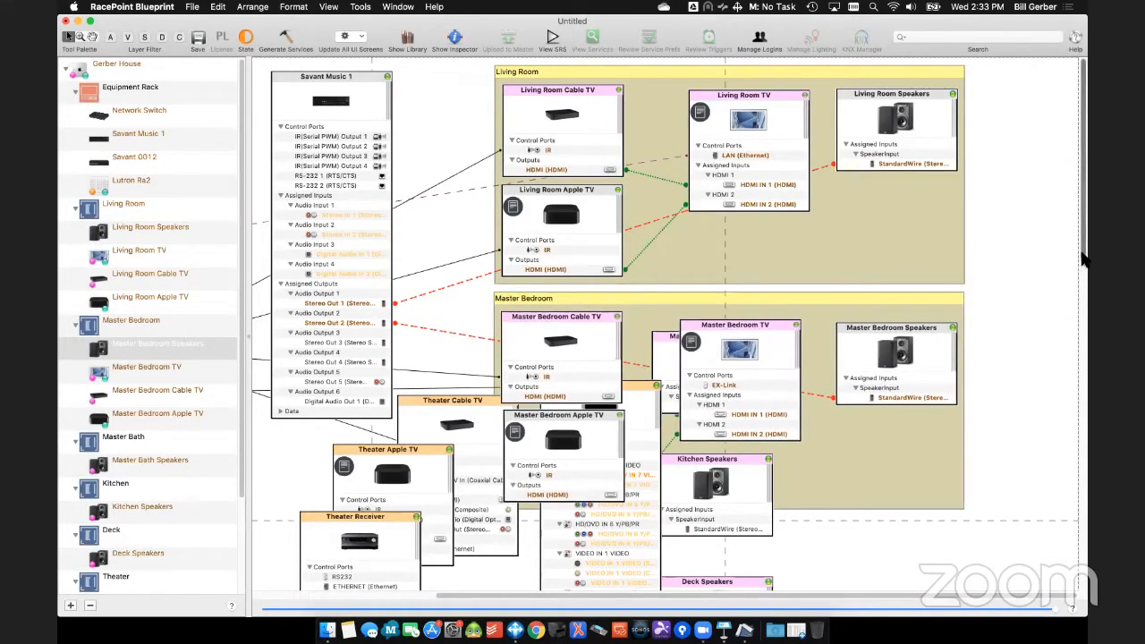
- Move the Theater TV and the Master Bath, Kitchen, Deck and Theater Speakers out of the Master Bedroom region to the space below it
scroll(631, 140, "down", 10)
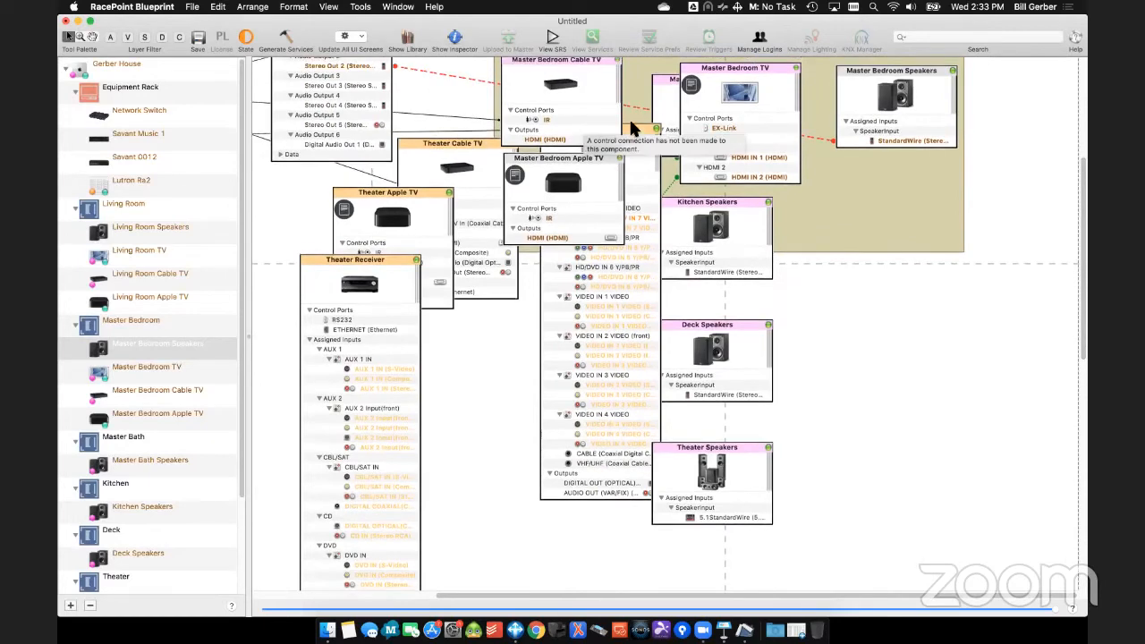
left_click_drag(637, 141, 586, 423)
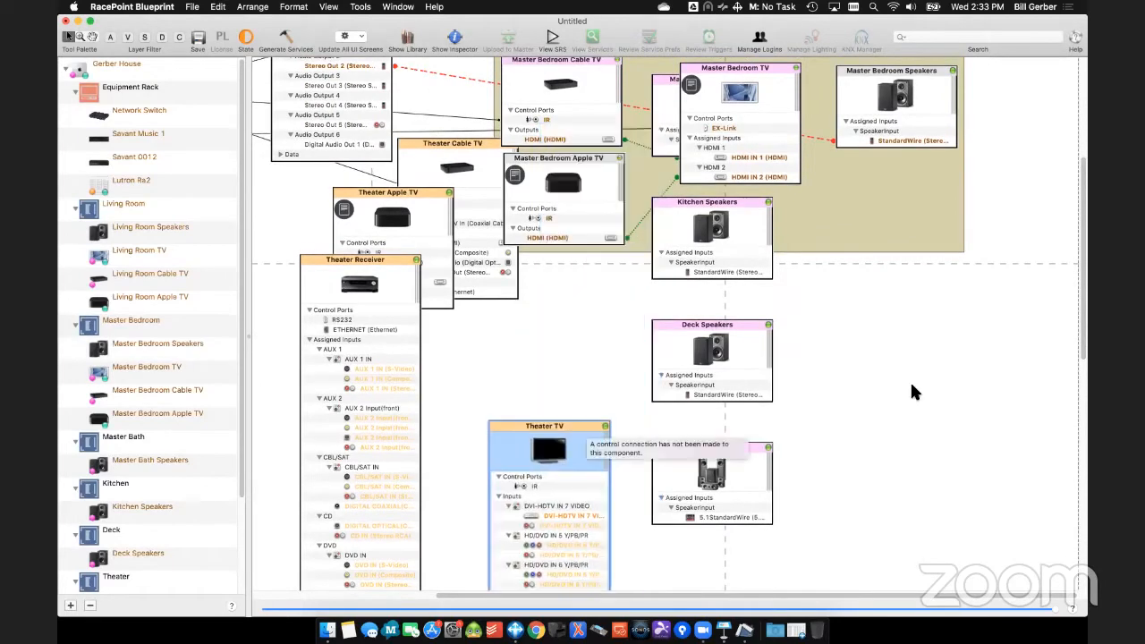
scroll(909, 380, "up", 10)
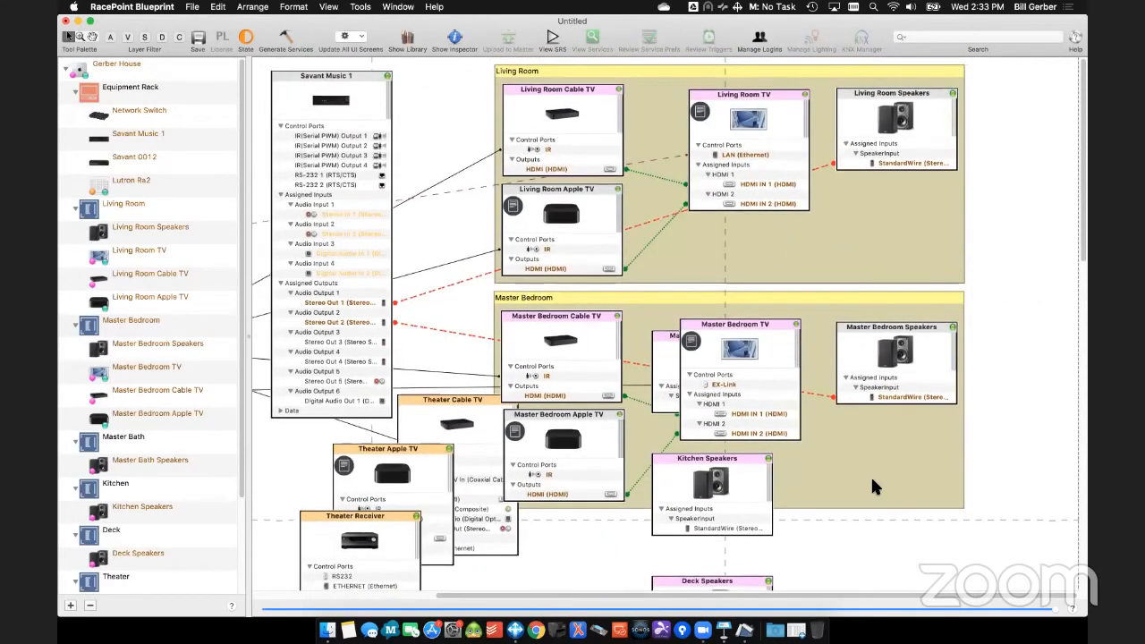
scroll(872, 479, "down", 8)
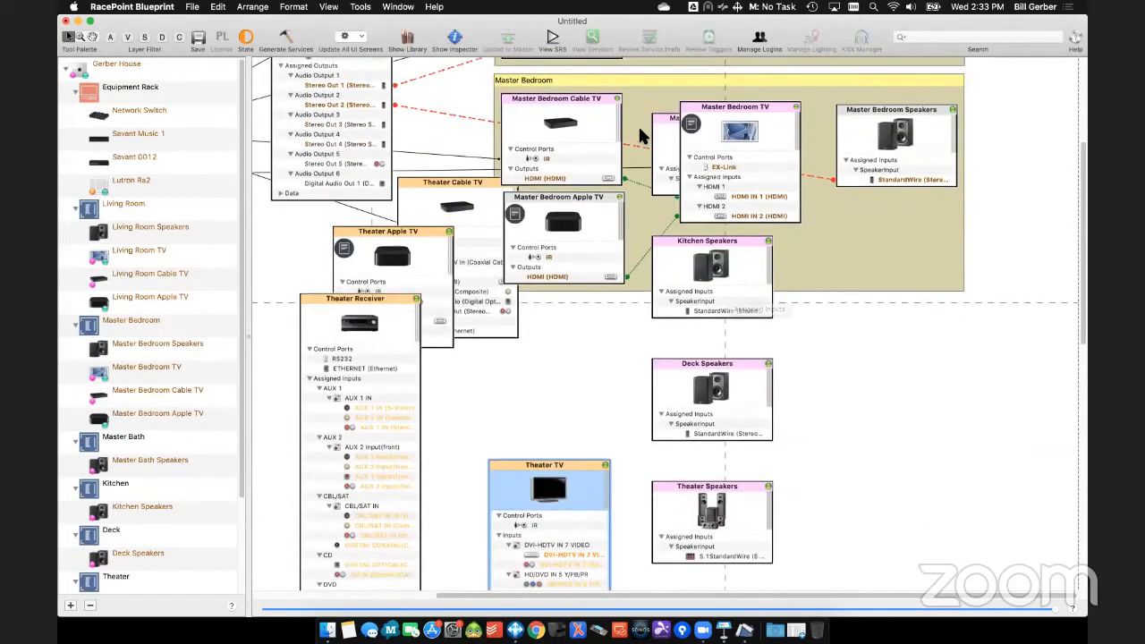
left_click_drag(636, 110, 672, 505)
left_click_drag(663, 117, 853, 315)
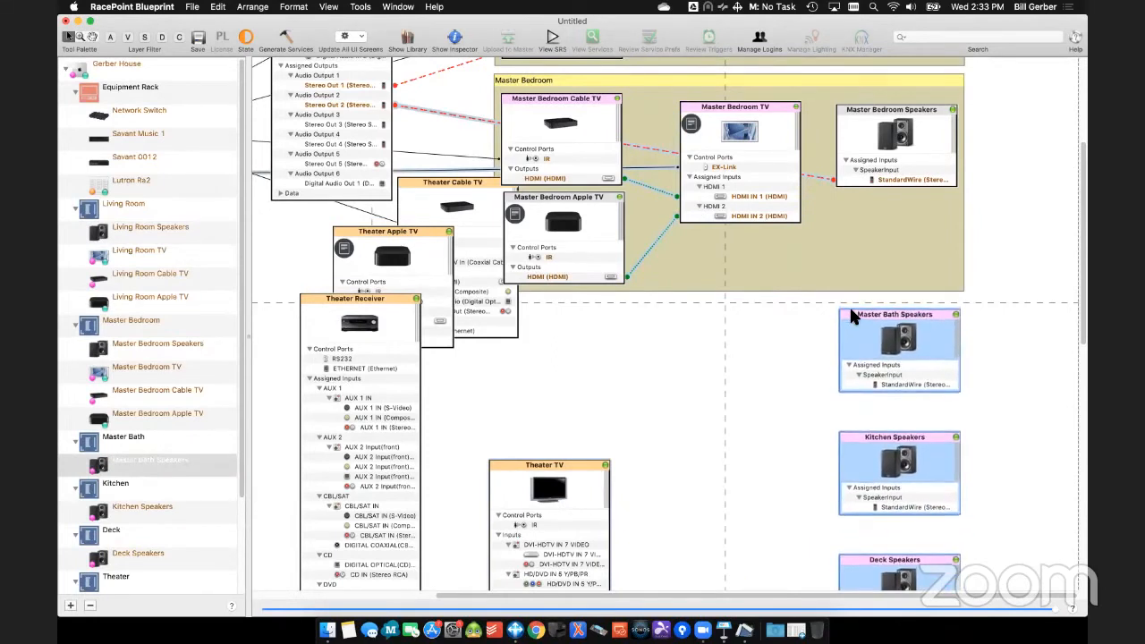
left_click(822, 328)
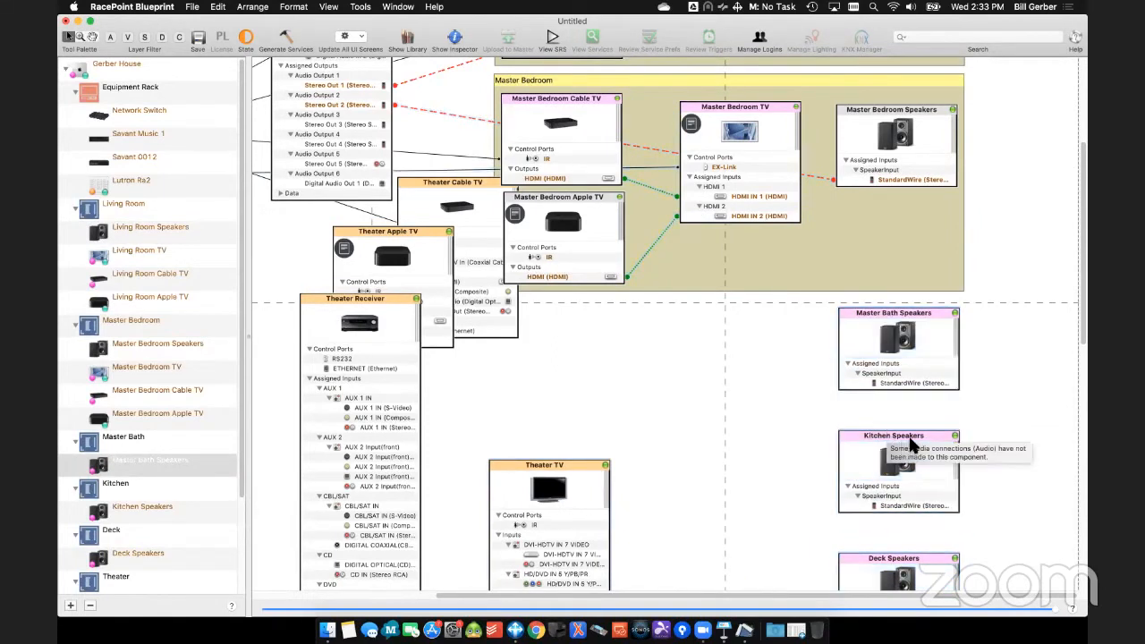
- Arrange the Deck, Kitchen and Master Bath Speakers in one row below the Master Bedroom region, and move the Theater Speakers up closer to that row
left_click_drag(904, 436, 766, 314)
left_click_drag(933, 567, 638, 308)
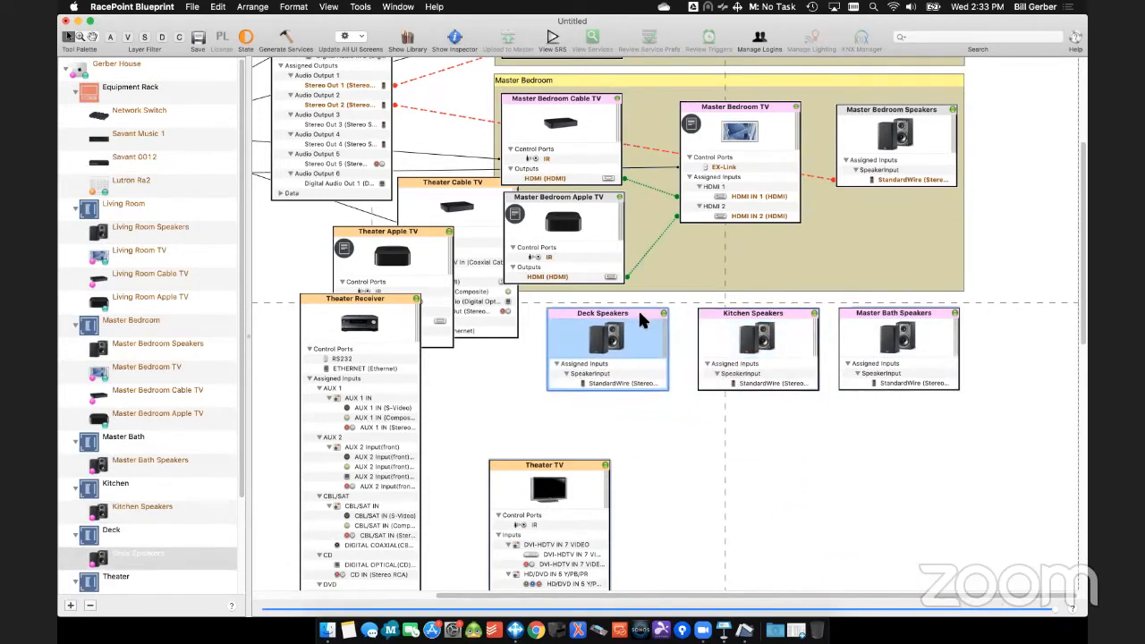
scroll(890, 457, "down", 5)
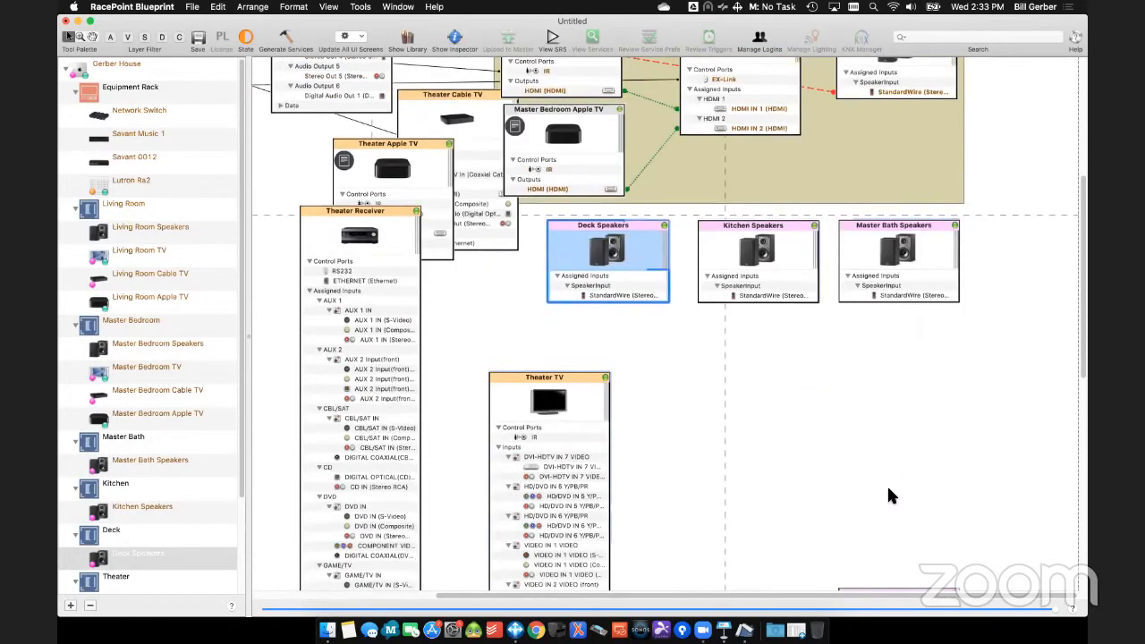
left_click_drag(926, 467, 942, 311)
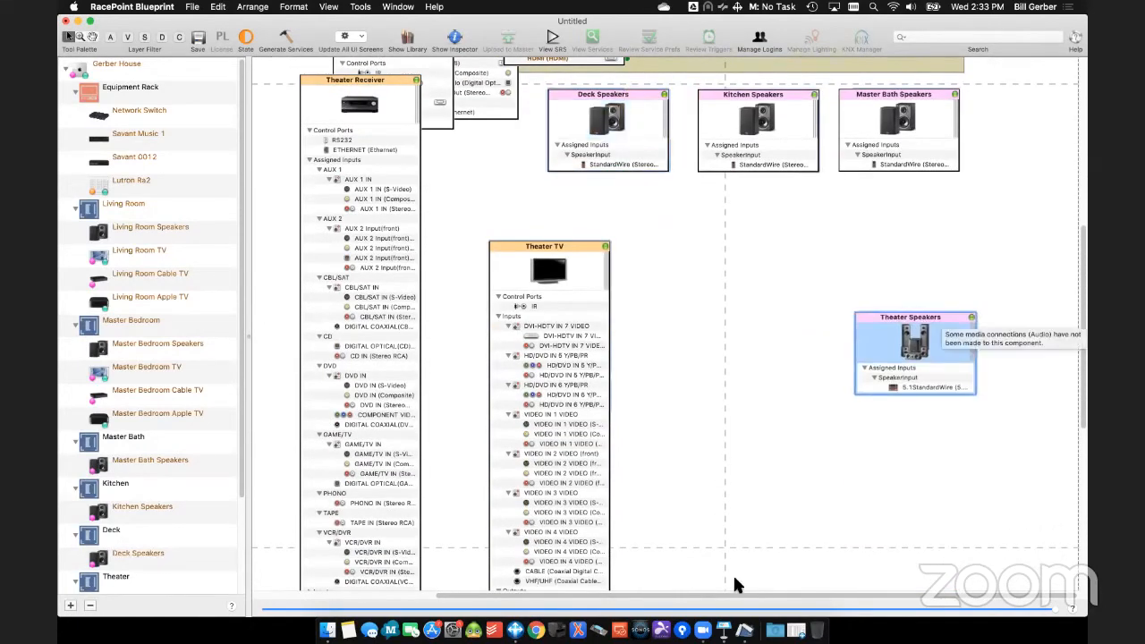
- Connect the Master Bath Speakers to Savant Music 1's Stereo Out 3 and the Kitchen Speakers to Stereo Out 4
scroll(749, 542, "up", 4)
scroll(747, 556, "up", 2)
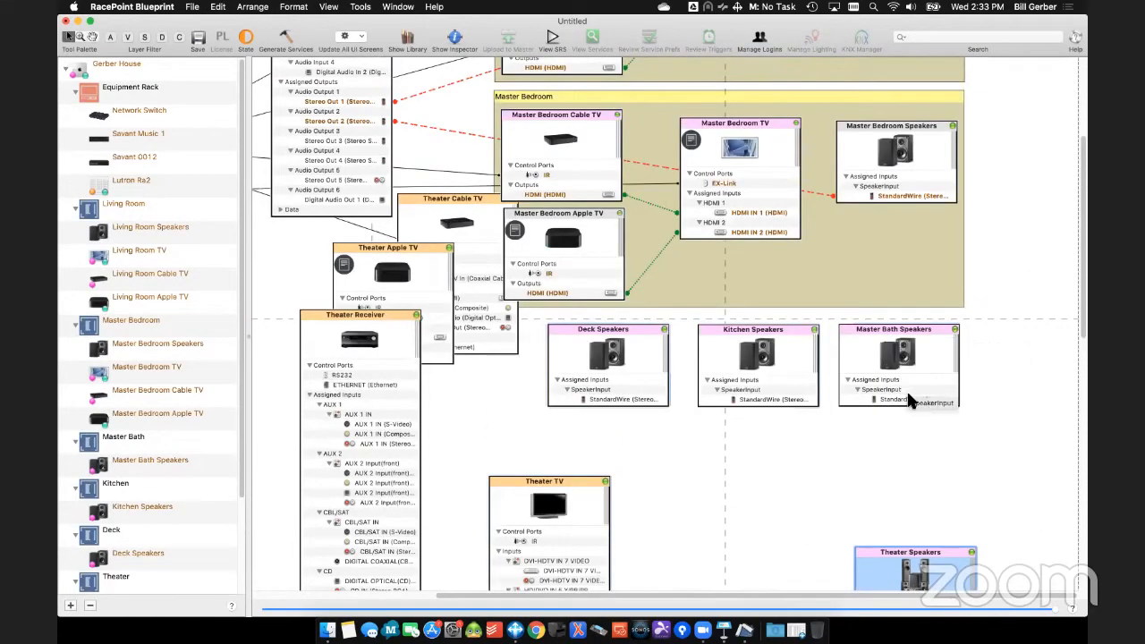
right_click(906, 390)
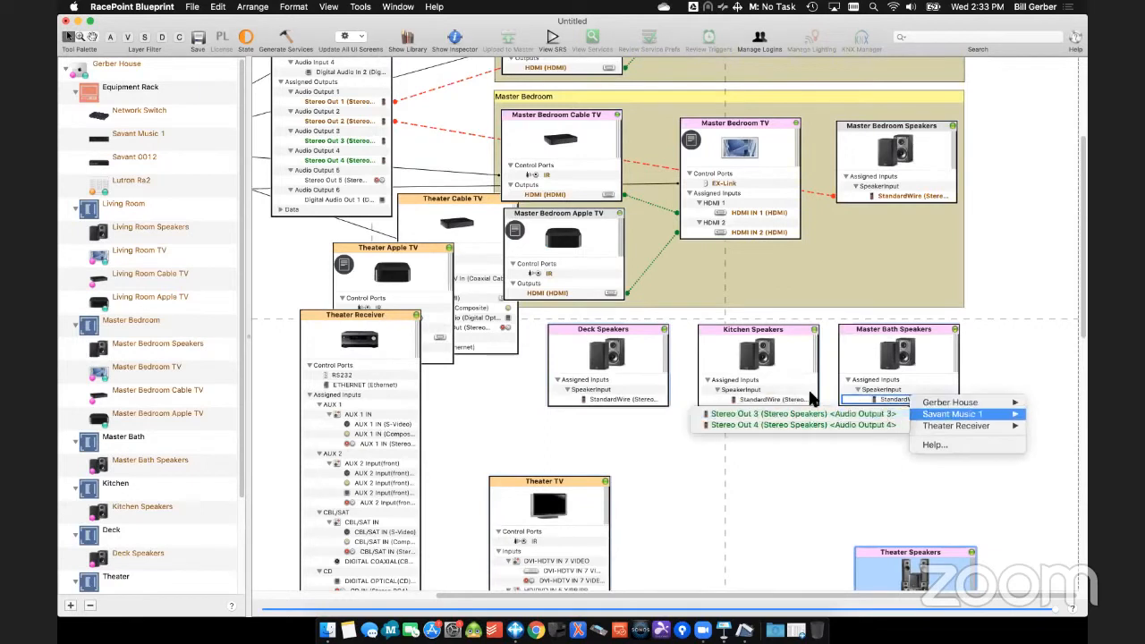
left_click(933, 417)
right_click(784, 404)
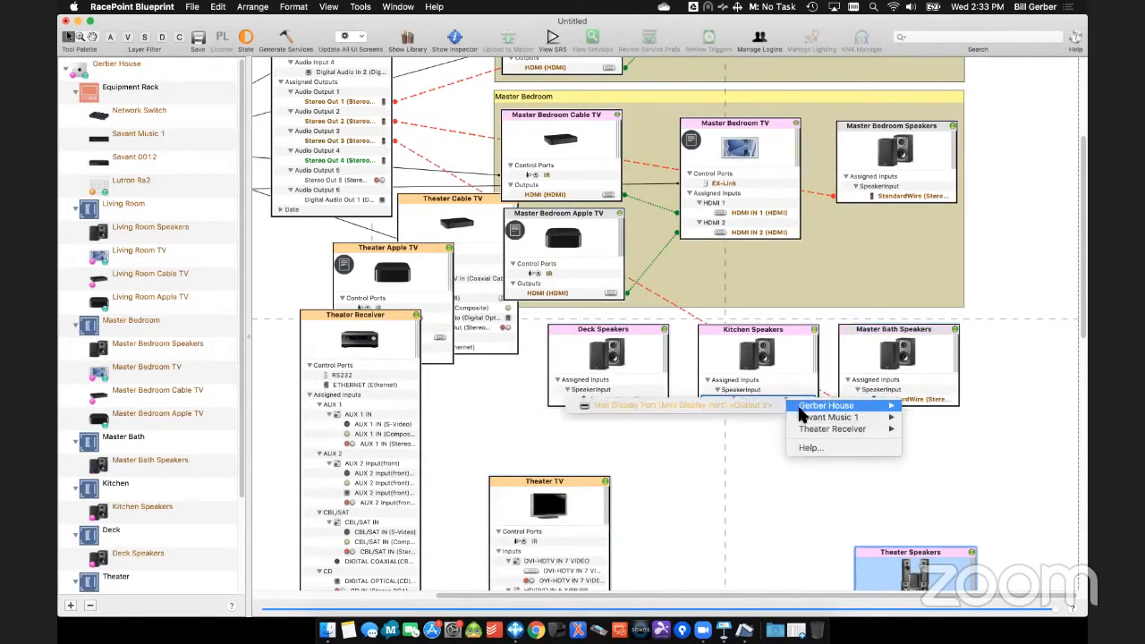
mouse_move(801, 418)
left_click(763, 418)
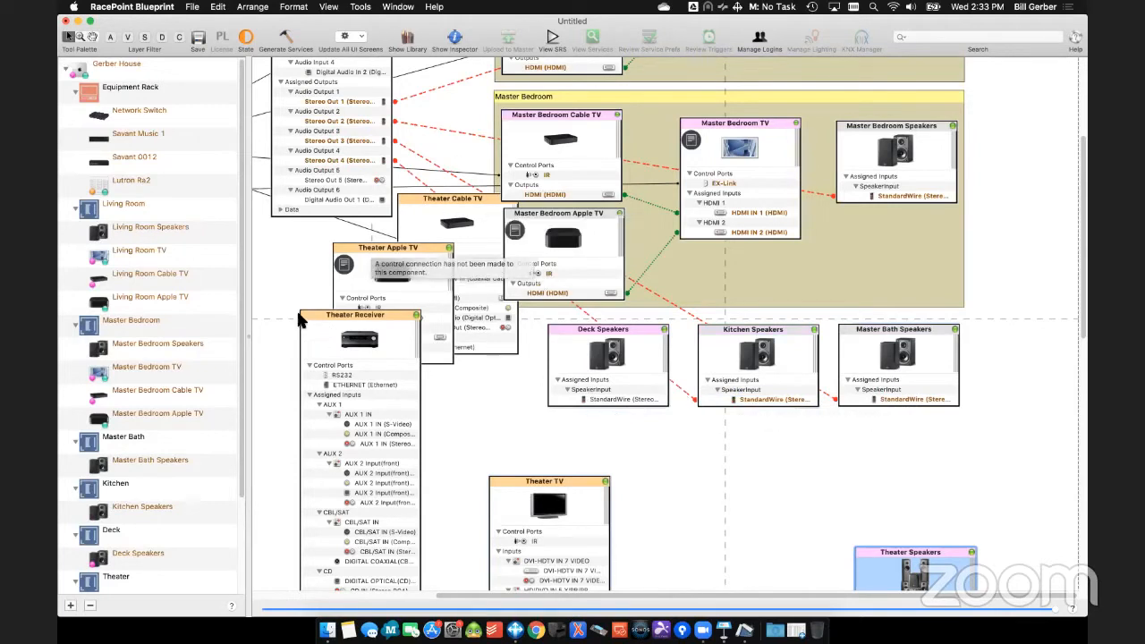
- Move the Theater Cable TV, Apple TV and Receiver below the Master Bedroom region, and place the Theater TV and Theater Speakers side by side to their right
left_click_drag(282, 249, 475, 384)
left_click_drag(426, 204, 430, 406)
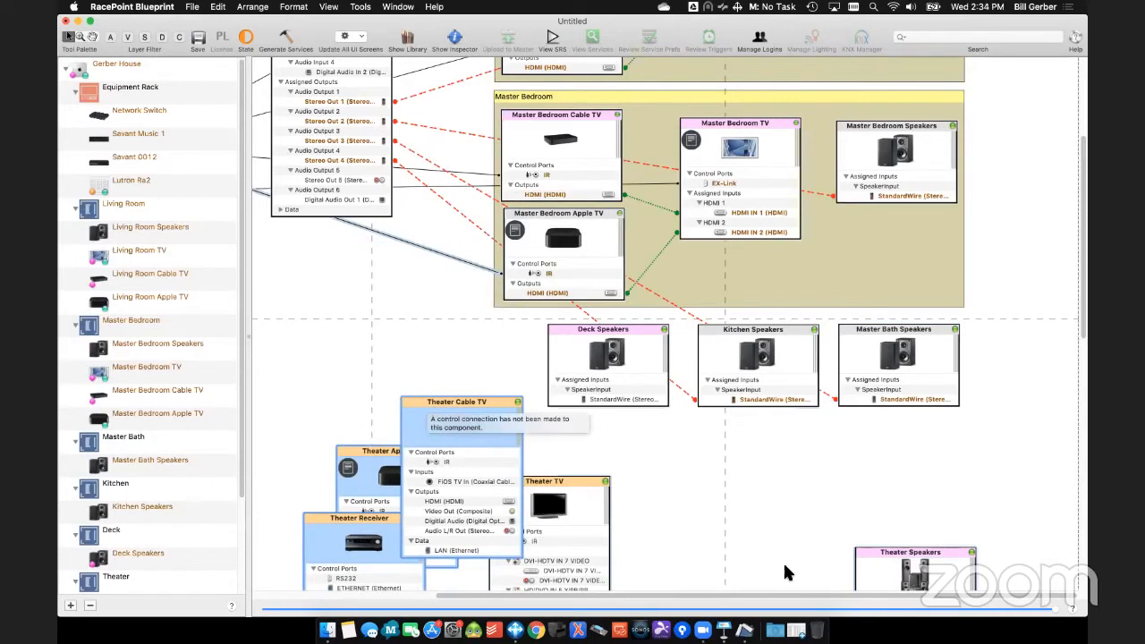
left_click_drag(600, 487, 791, 454)
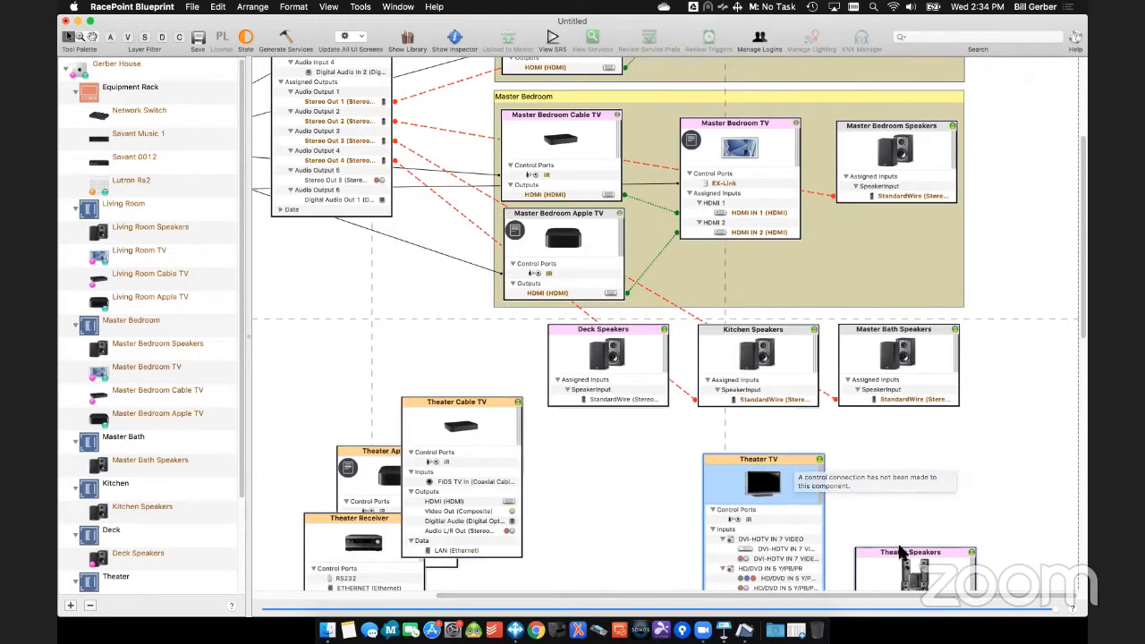
left_click_drag(901, 555, 892, 461)
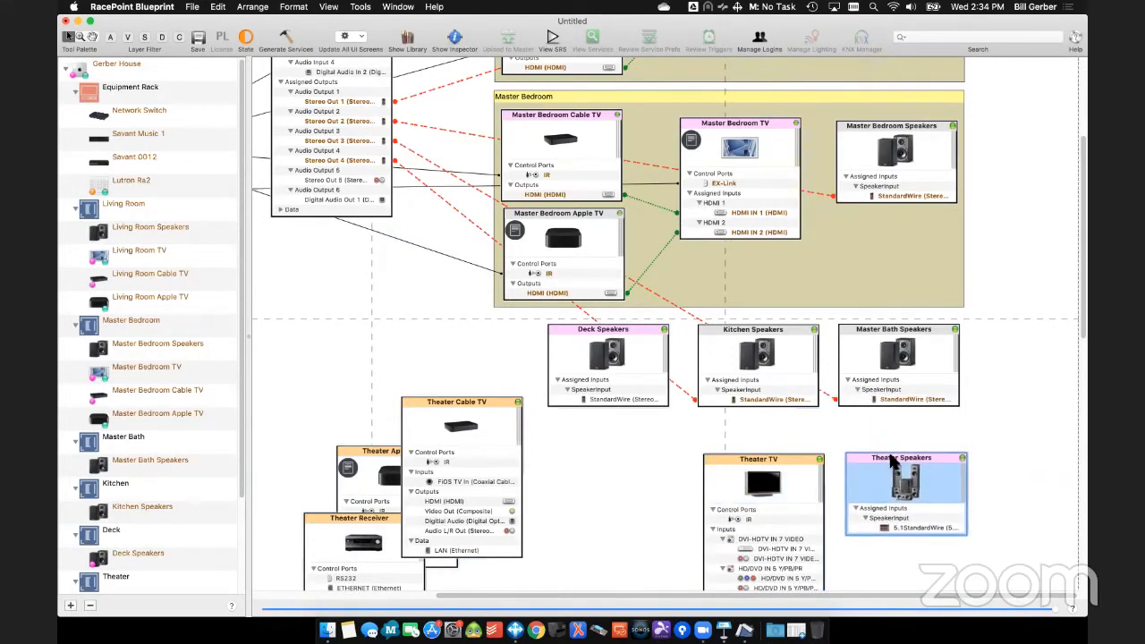
- Replace the Deck Speakers component with the Generic Powered StereoSpeakers profile from the component library
left_click(756, 459)
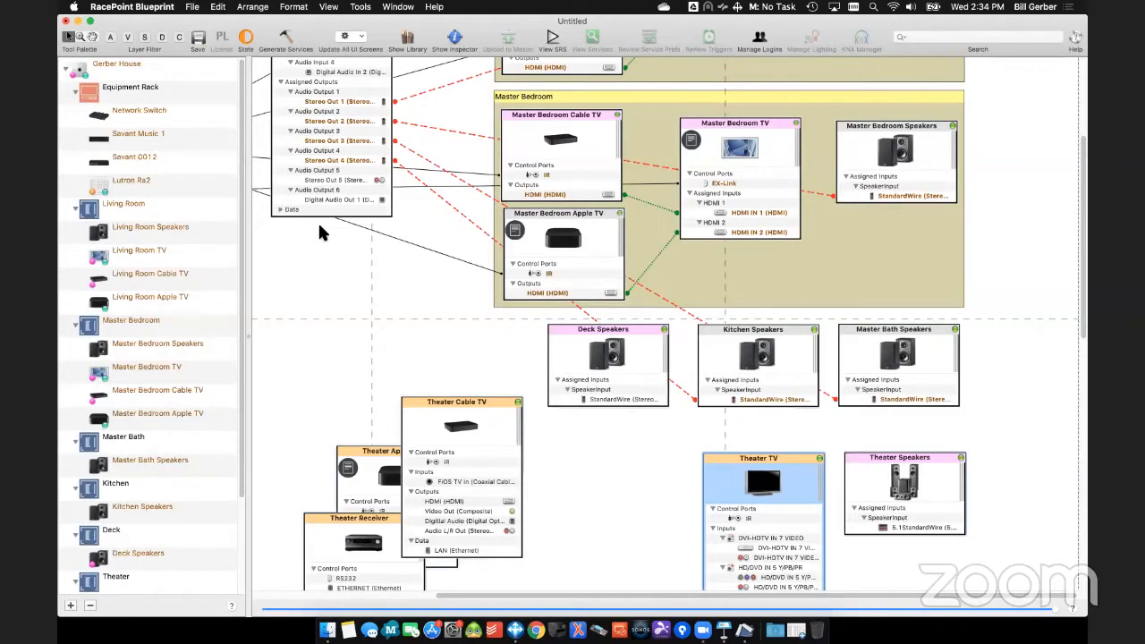
left_click(564, 358)
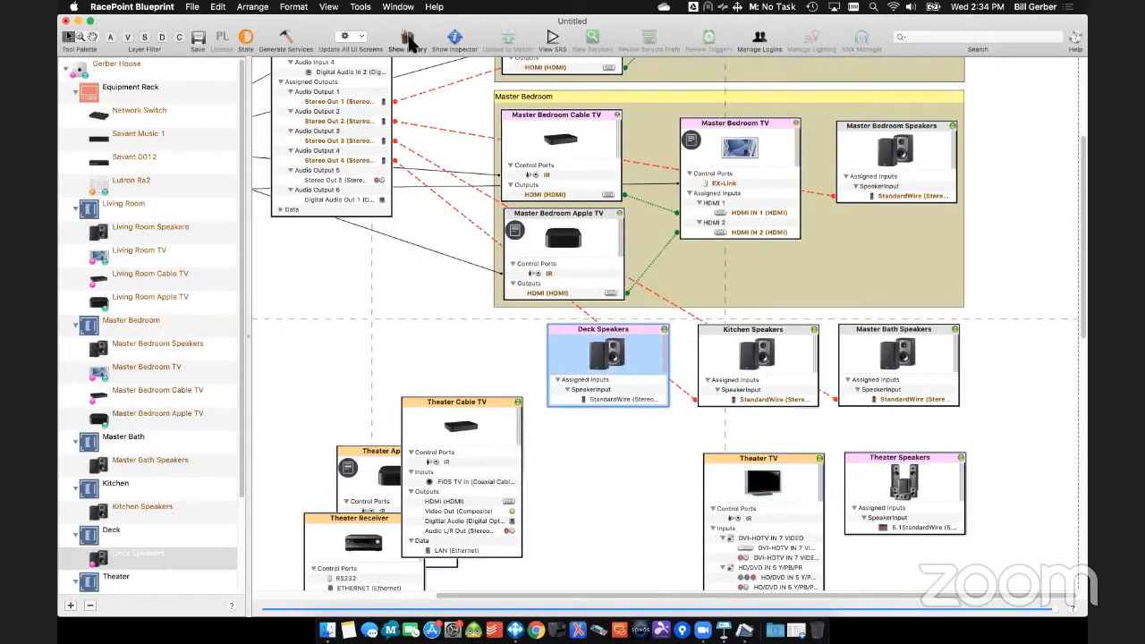
left_click(408, 39)
type("ste")
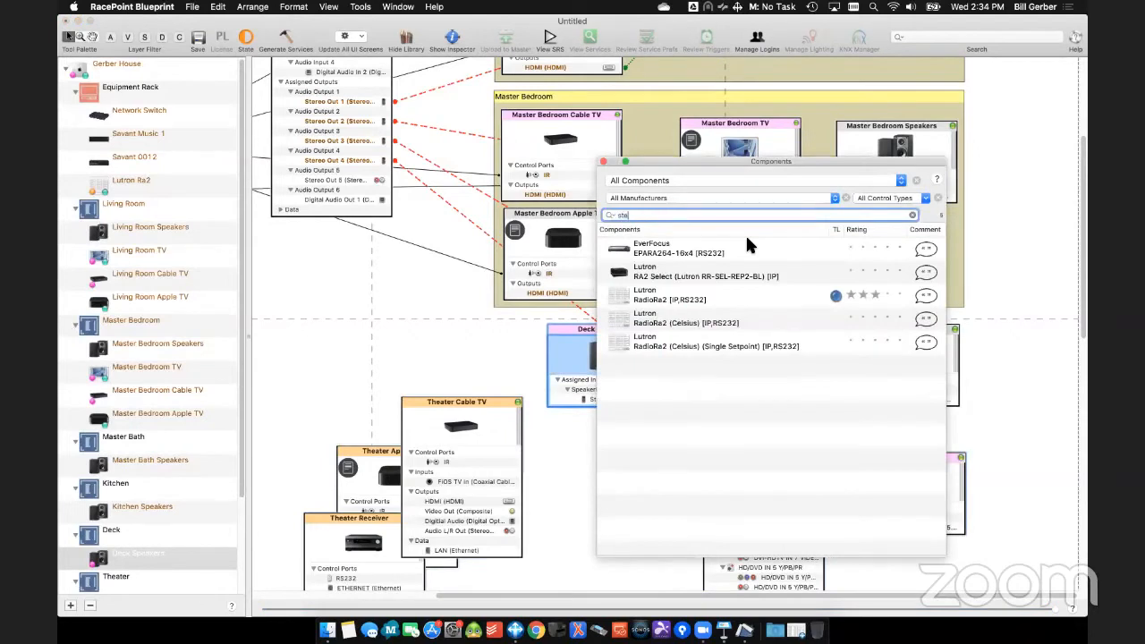
type("reospea")
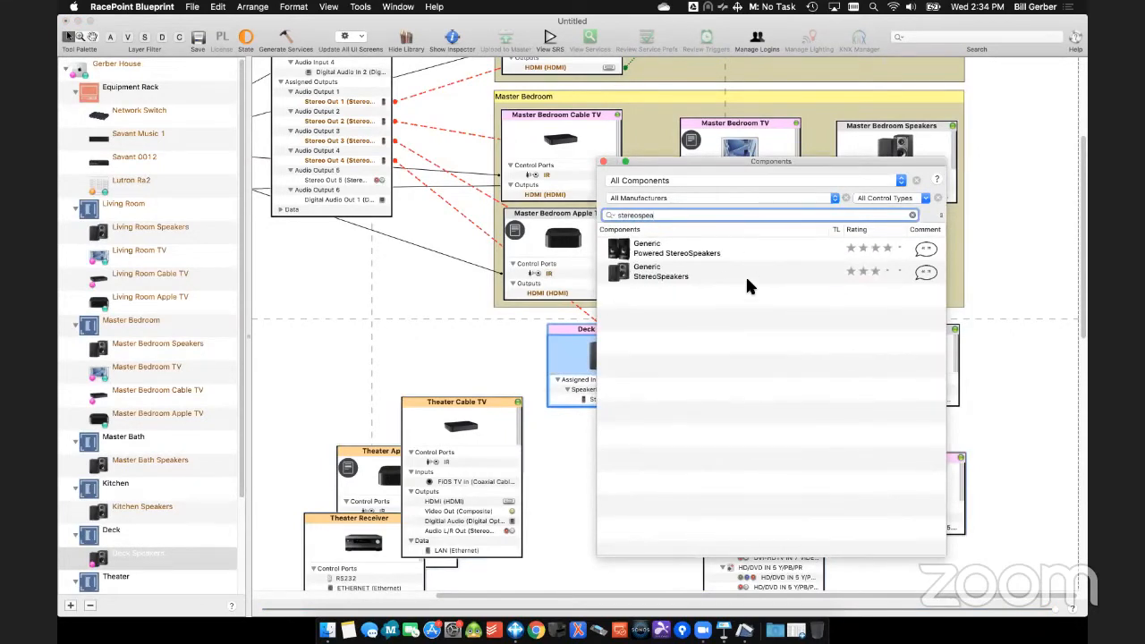
left_click(624, 250)
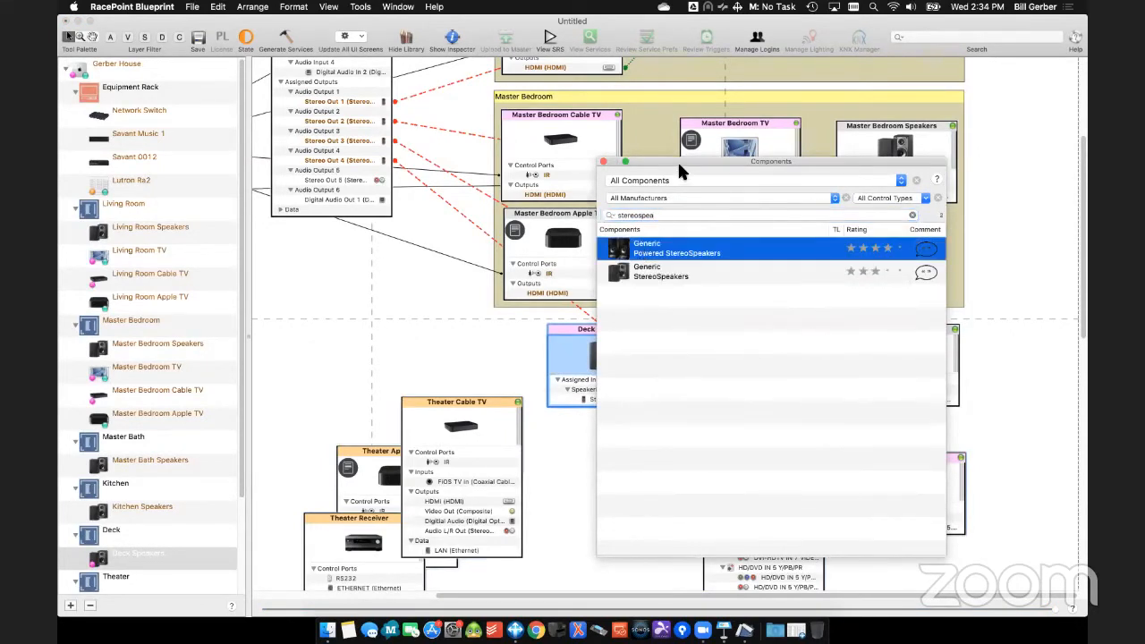
left_click_drag(677, 159, 731, 172)
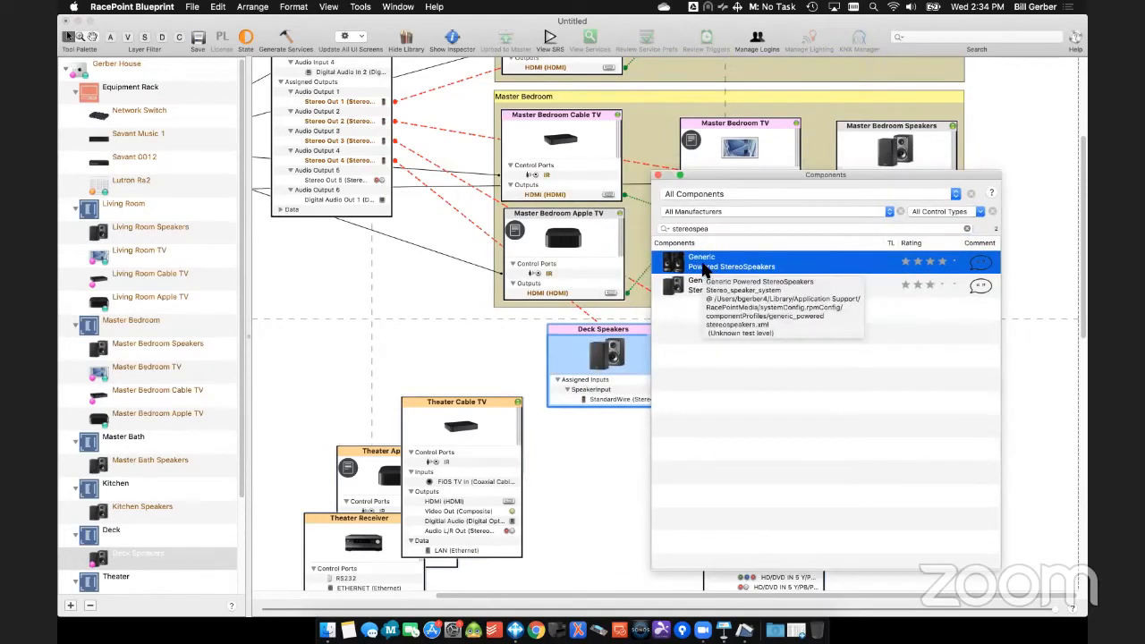
left_click_drag(704, 270, 117, 565)
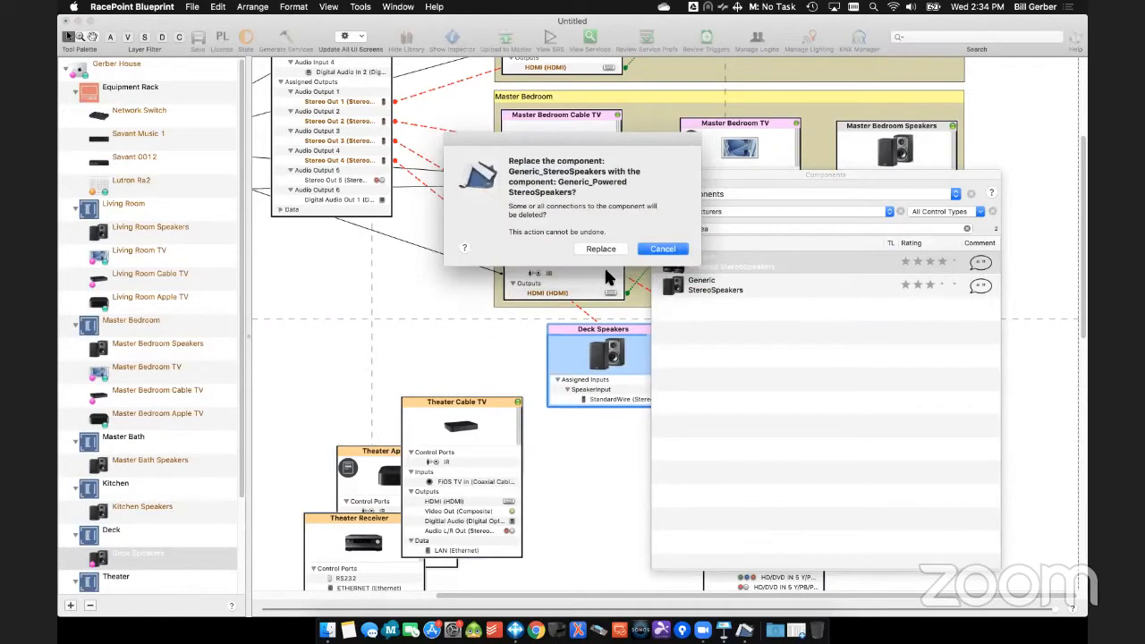
left_click(606, 251)
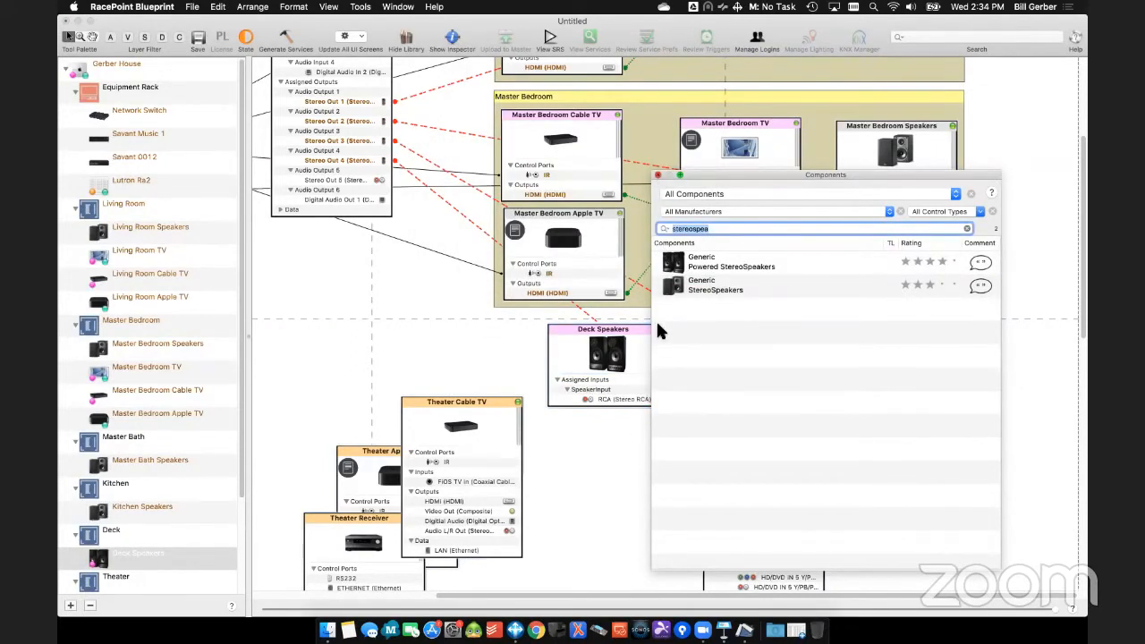
- Connect the Deck Speakers' RCA input to Savant Music 1's Stereo Out 5 and nudge the component slightly away from the Kitchen Speakers
left_click(611, 411)
left_click(612, 404)
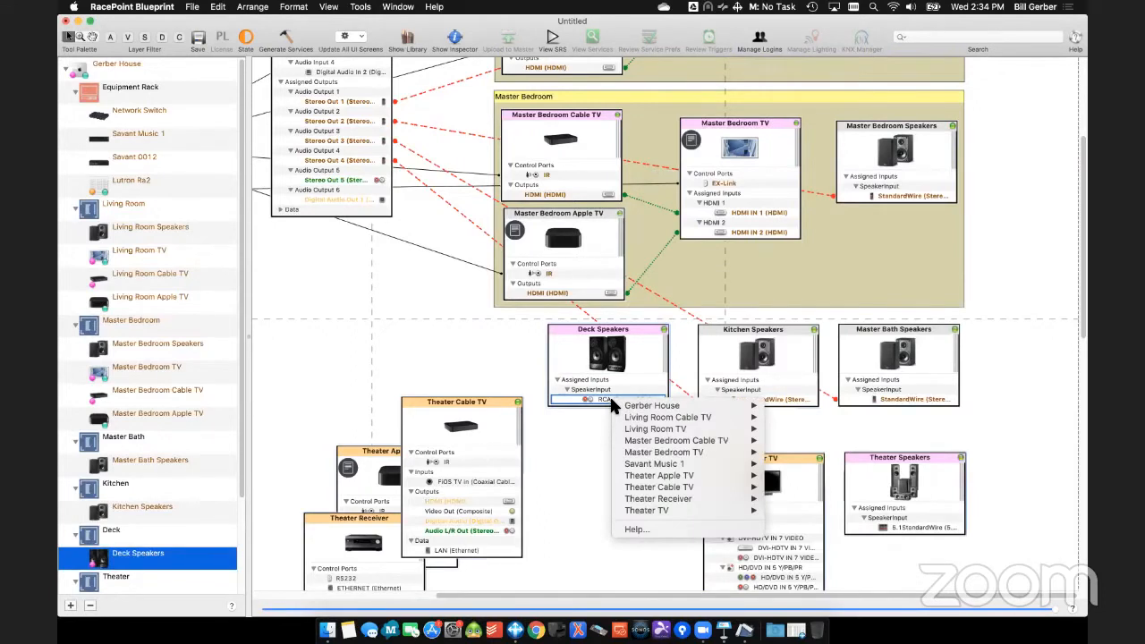
mouse_move(656, 464)
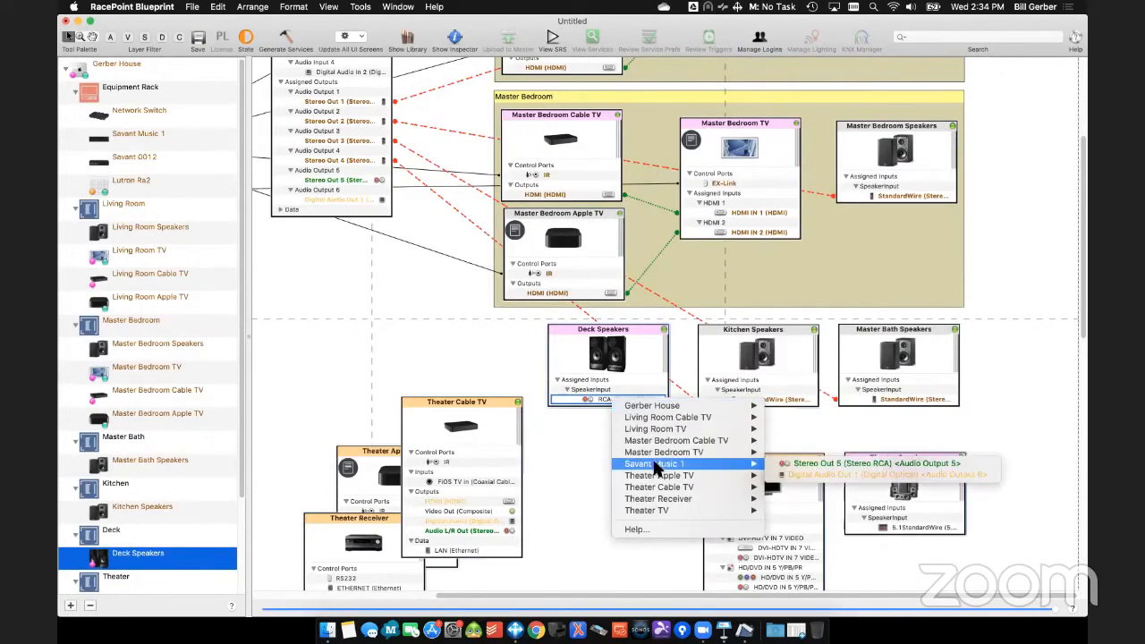
left_click(812, 471)
left_click_drag(636, 325, 633, 328)
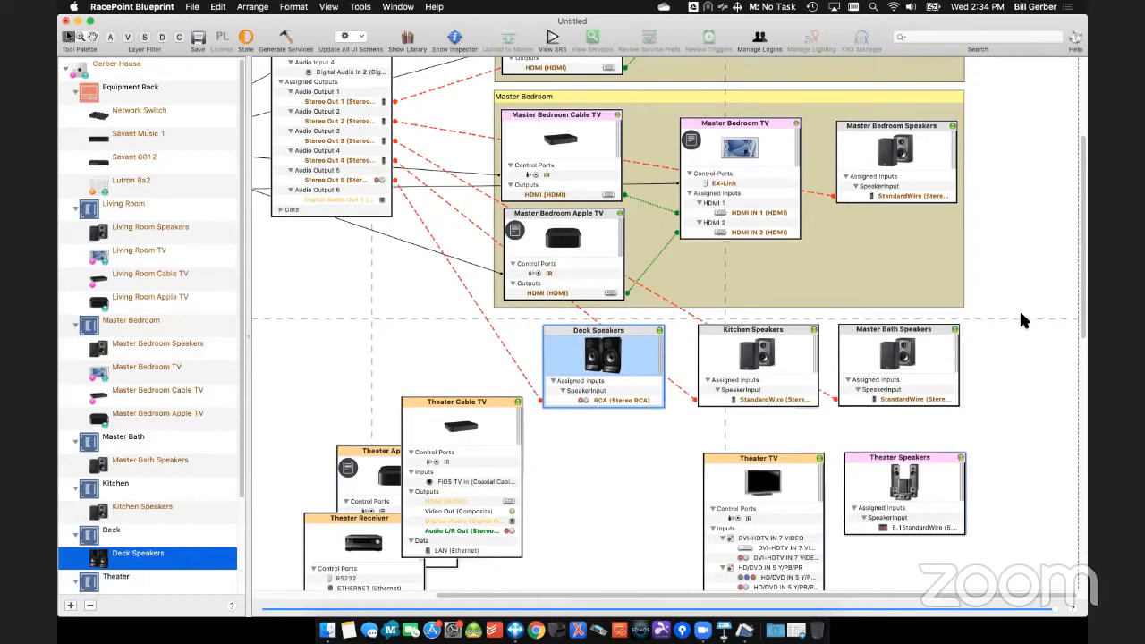
- Arrange the Theater Cable TV, Receiver and TV in one row, with the Theater Apple TV aligned directly below the Cable TV
scroll(1024, 320, "down", 5)
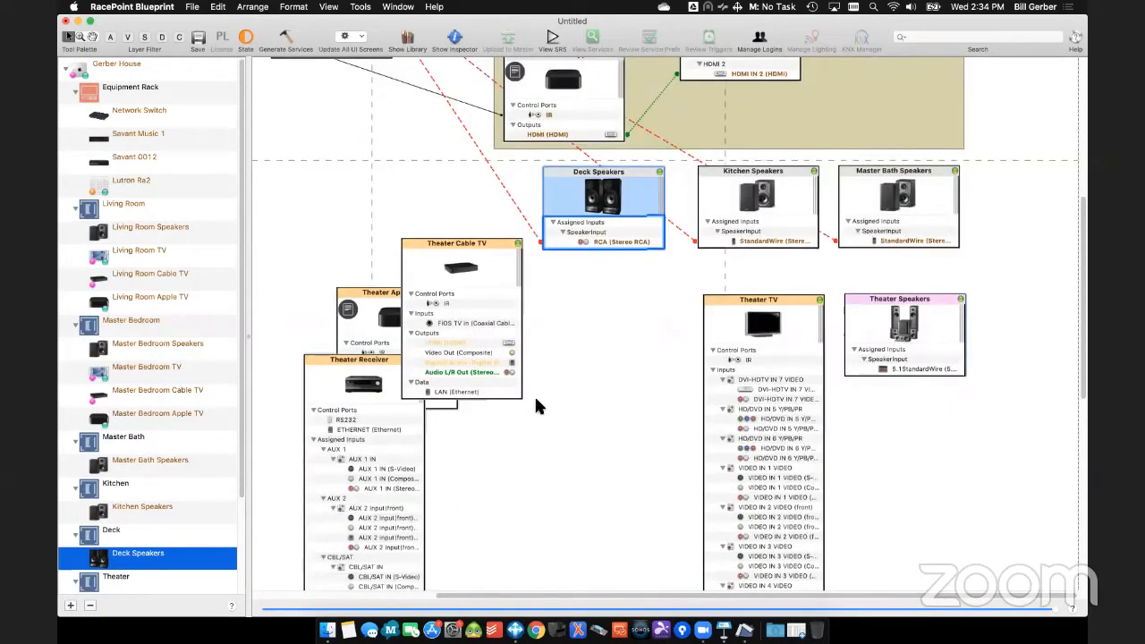
left_click_drag(485, 243, 559, 299)
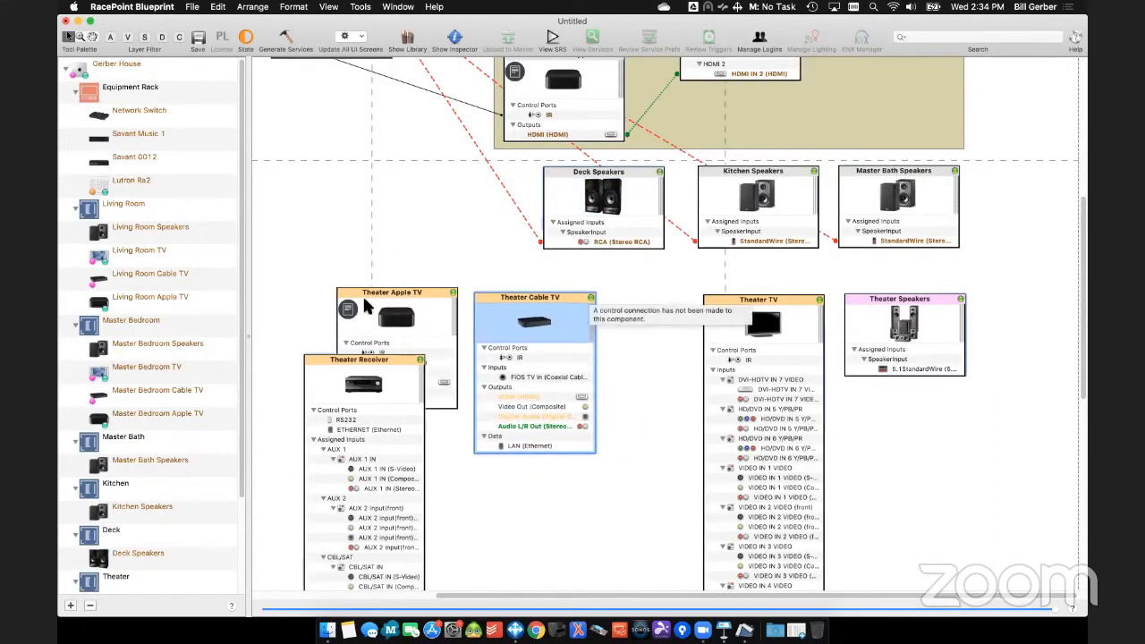
left_click_drag(407, 286, 543, 478)
left_click_drag(346, 364, 665, 307)
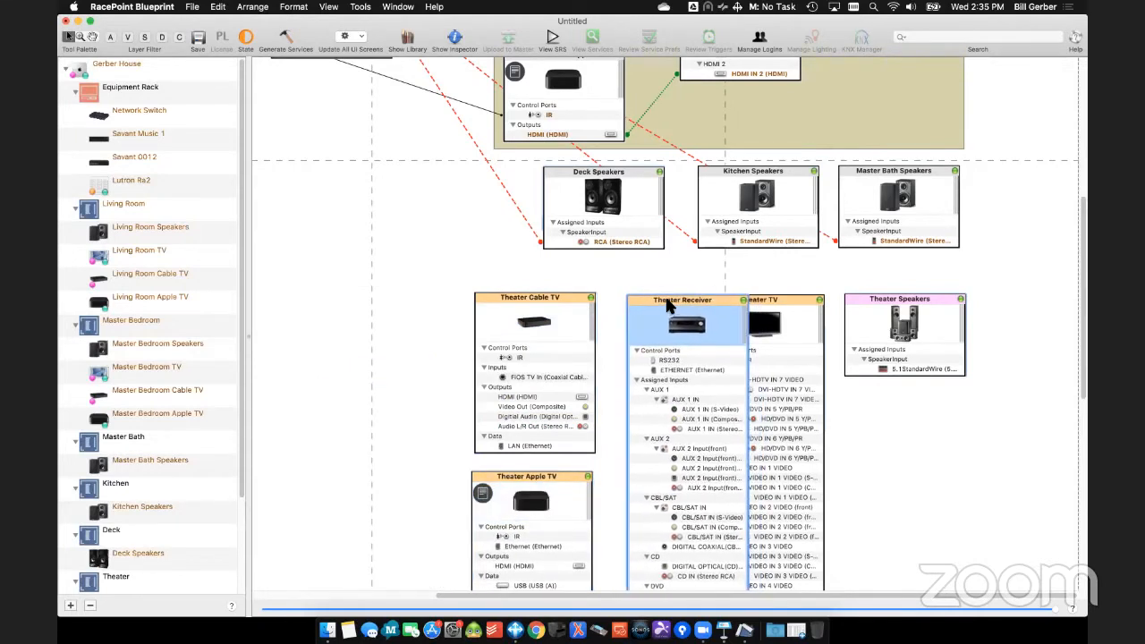
left_click_drag(378, 266, 651, 561)
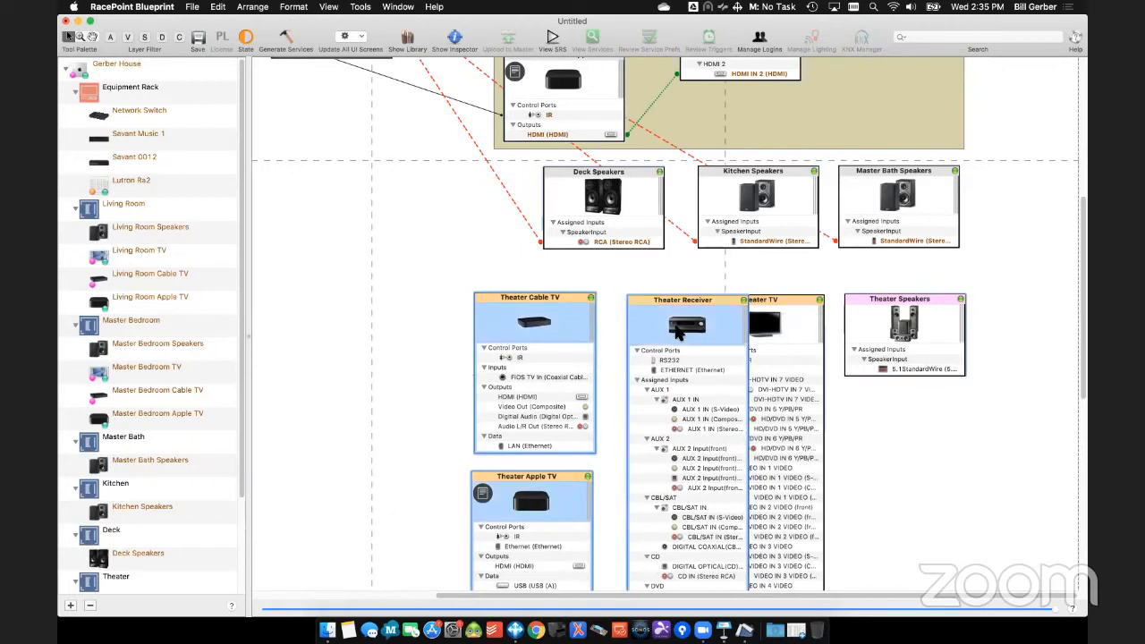
left_click_drag(647, 302, 591, 297)
left_click(366, 271)
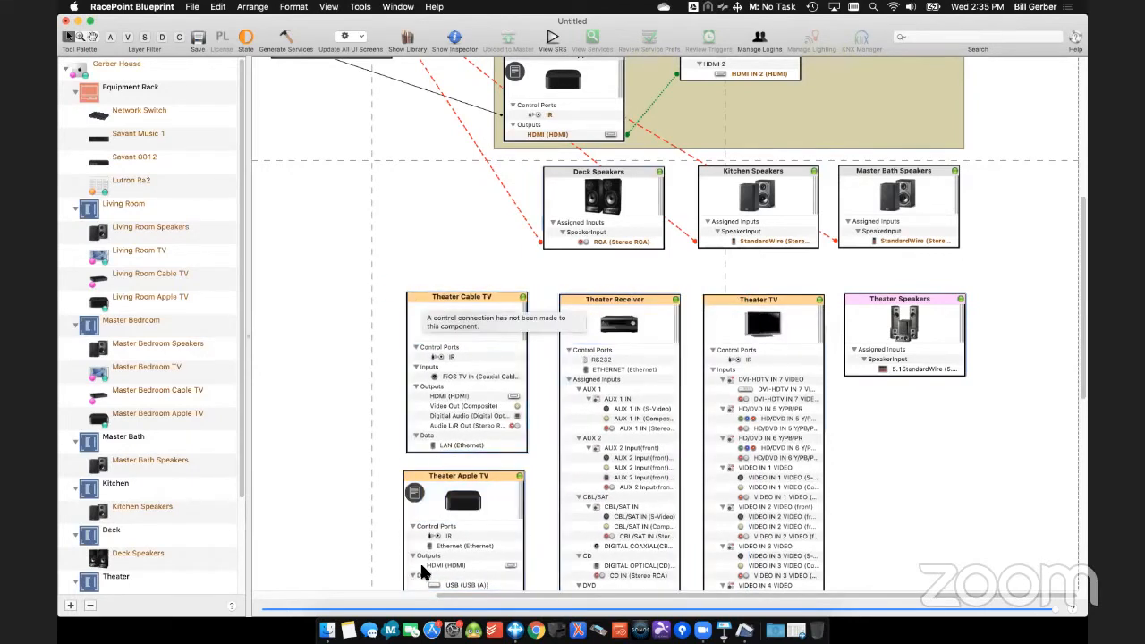
left_click(487, 478)
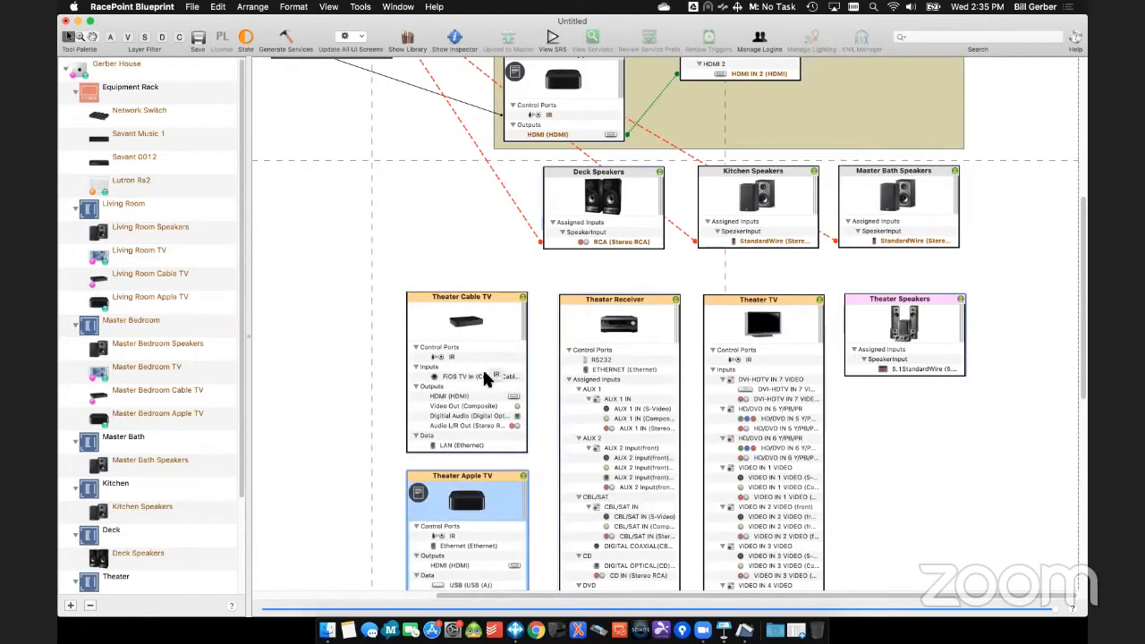
- Connect the HDMI outputs of the Theater Cable TV and Theater Apple TV to the Theater Receiver's HDMI IN 1 and HDMI IN 2
left_click(488, 395)
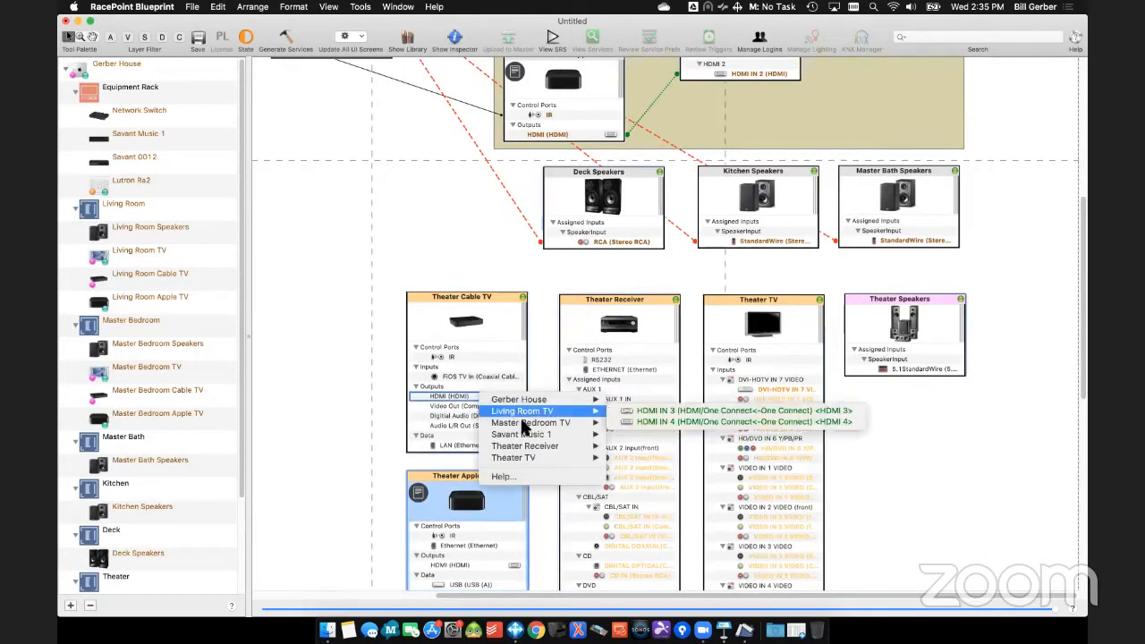
mouse_move(525, 436)
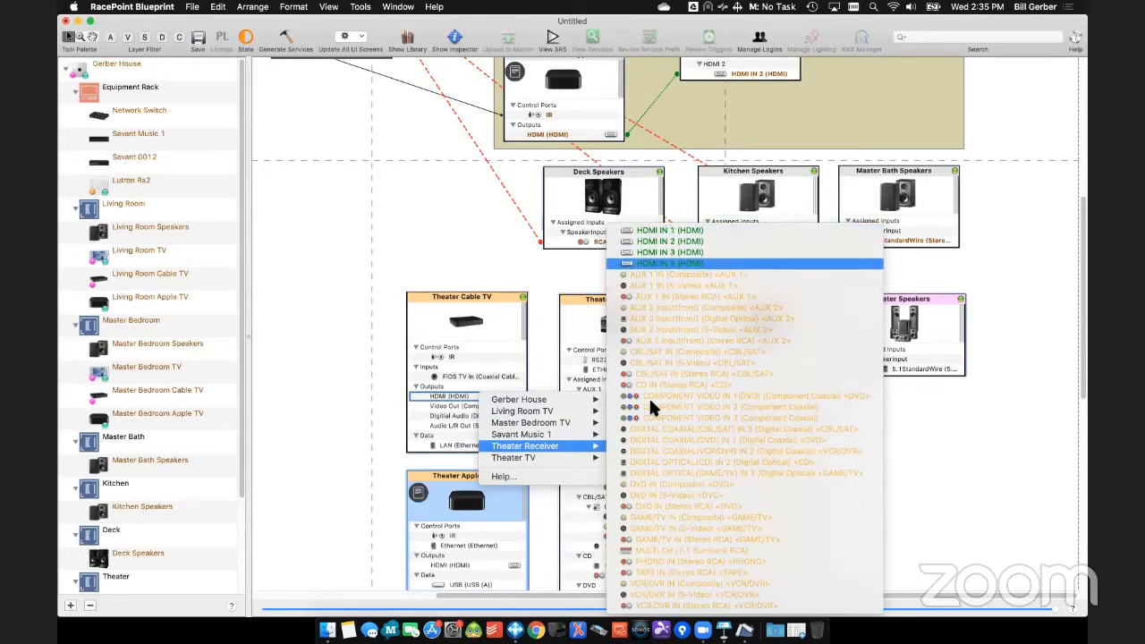
left_click(667, 230)
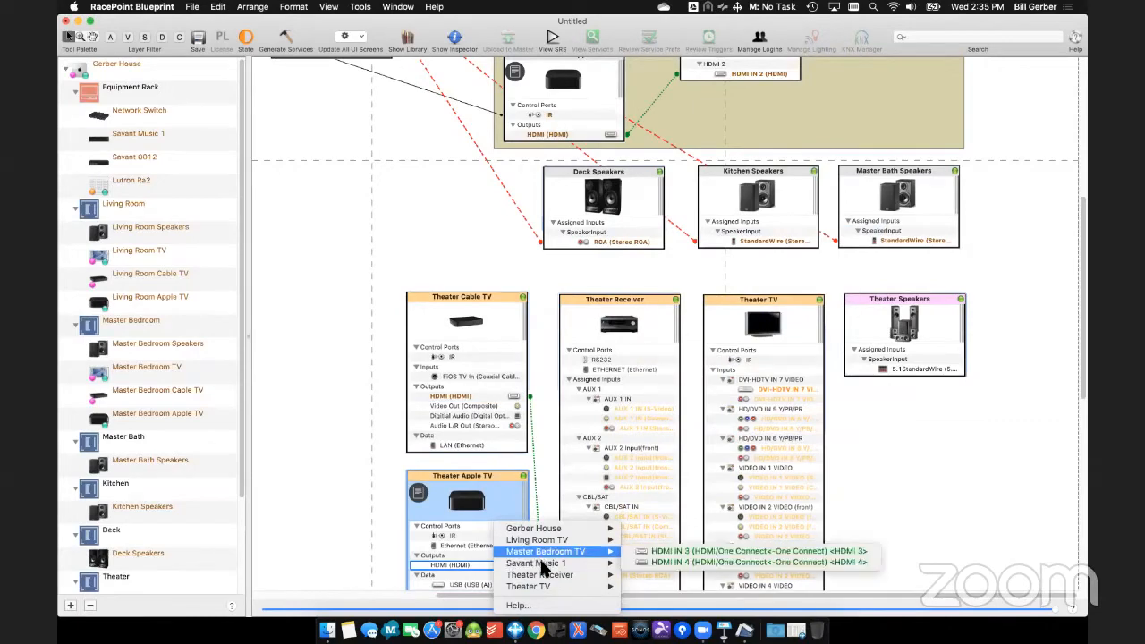
mouse_move(537, 574)
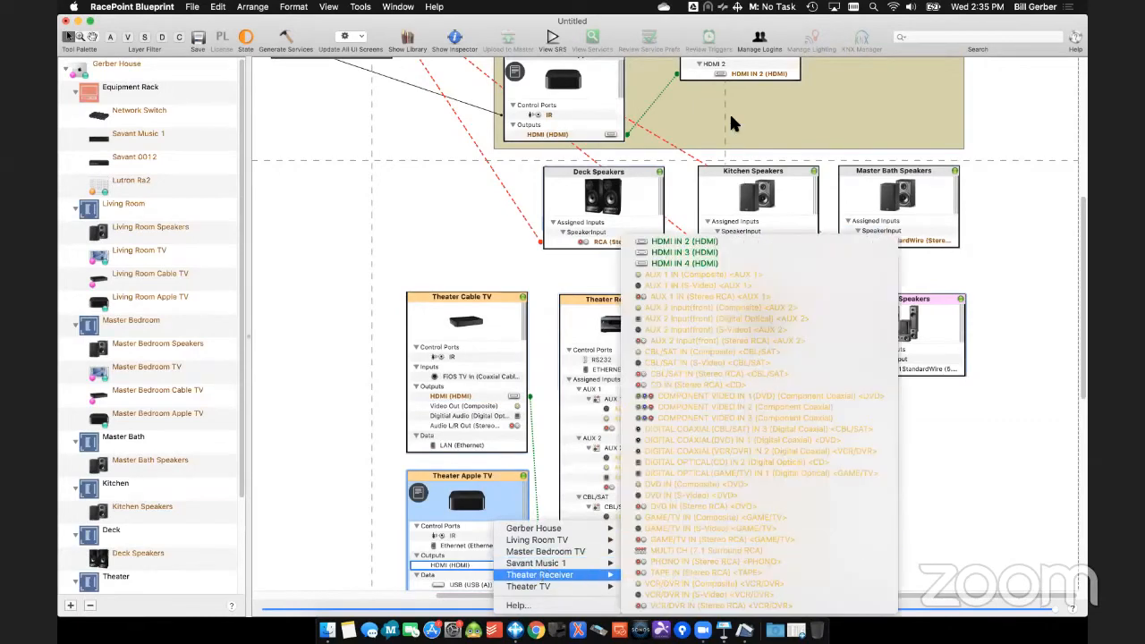
left_click(694, 251)
- Connect the Theater Cable TV's IR control port to Savant 0012's IR(Serial PWM) Output 5
left_click(459, 358)
mouse_move(519, 363)
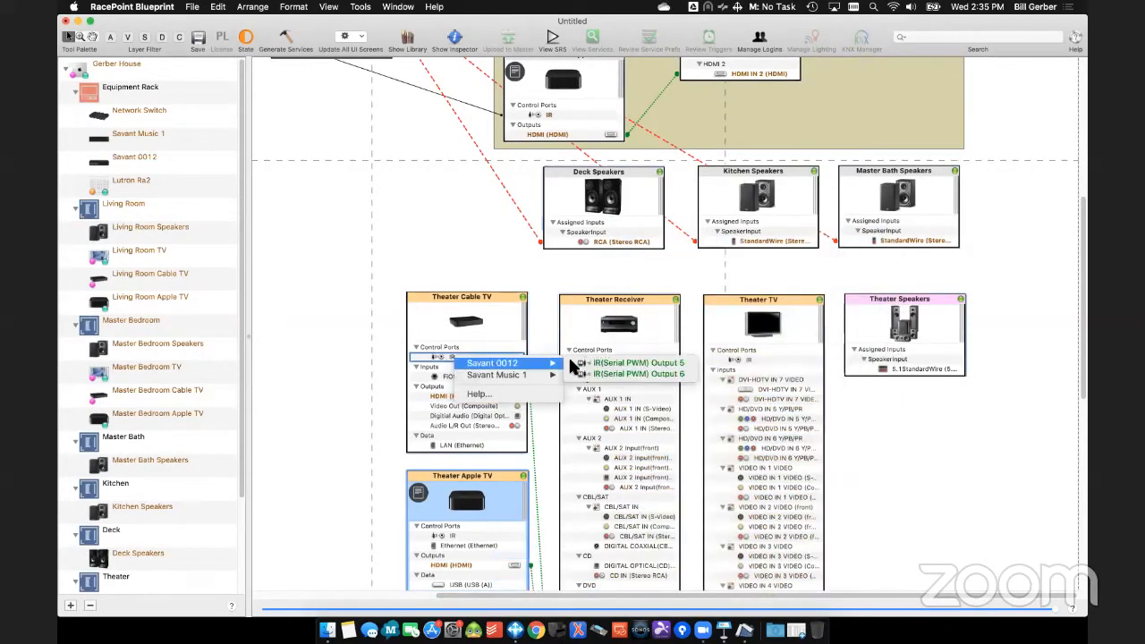
left_click(680, 362)
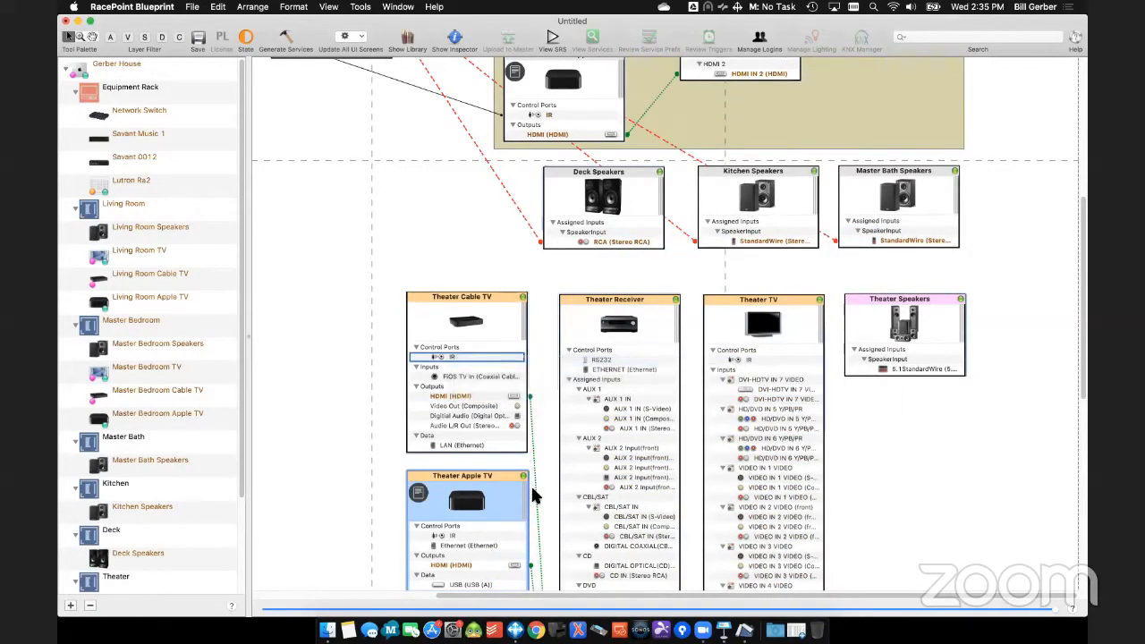
- Connect the Theater Apple TV's IR control port to the next free IR output and hide the unused ports on the Theater Apple TV and Cable TV
left_click(509, 535)
left_click(529, 534)
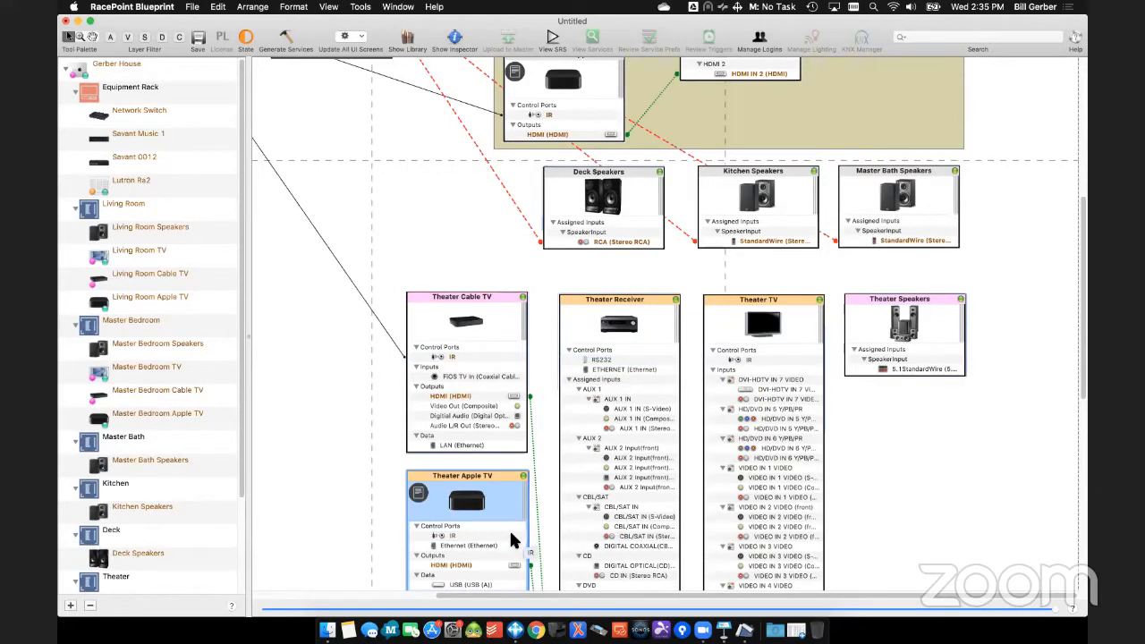
left_click(512, 536)
mouse_move(590, 539)
left_click(685, 539)
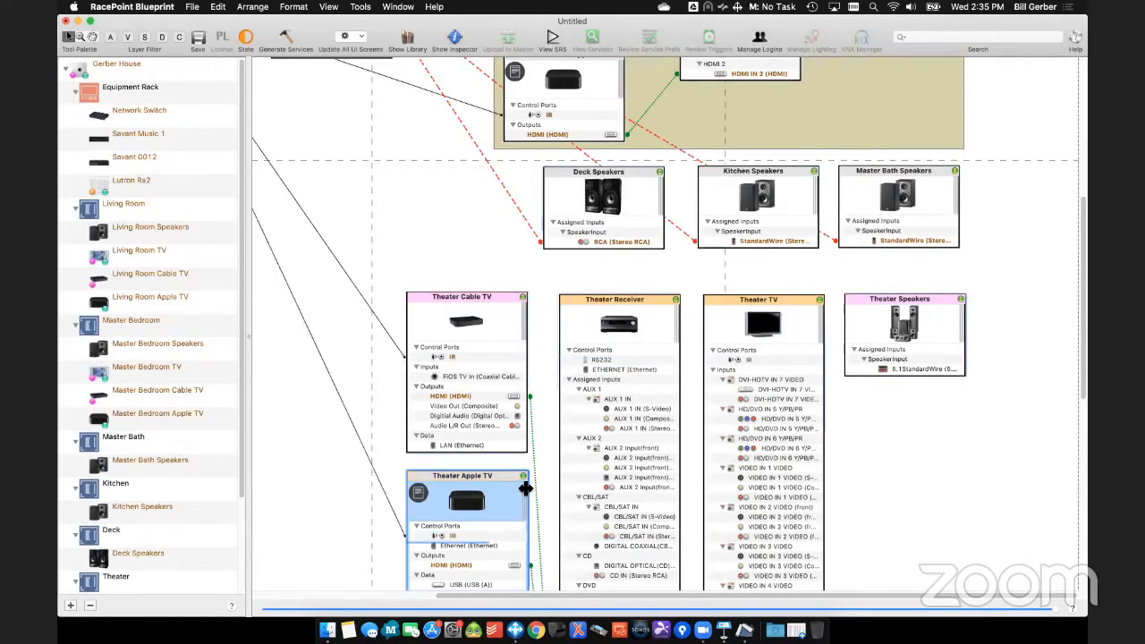
left_click(524, 476)
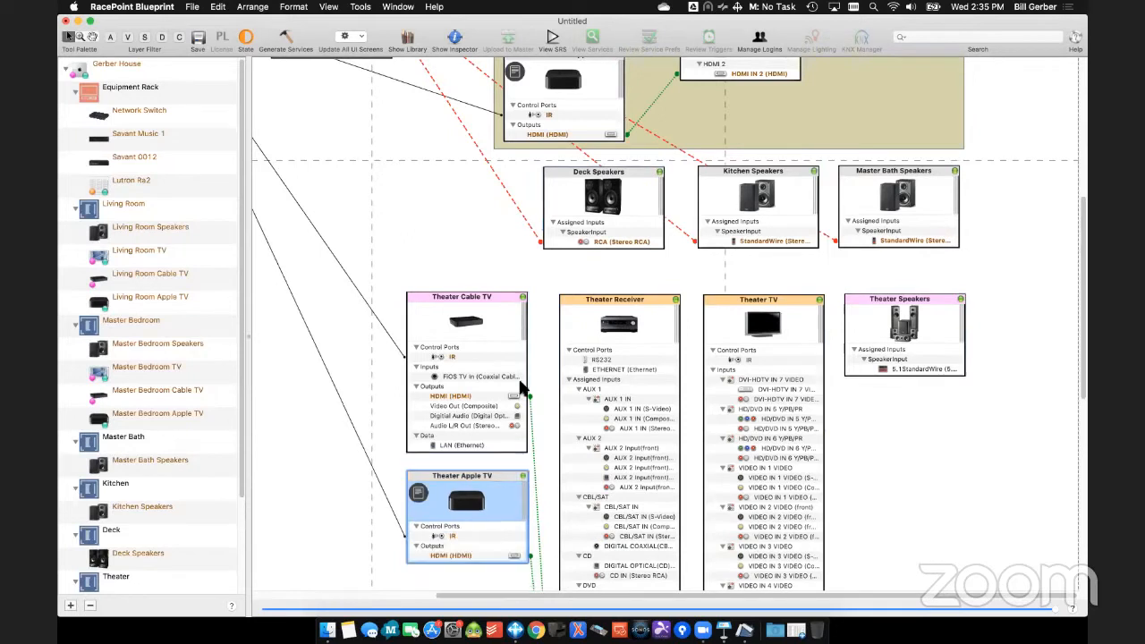
left_click(523, 298)
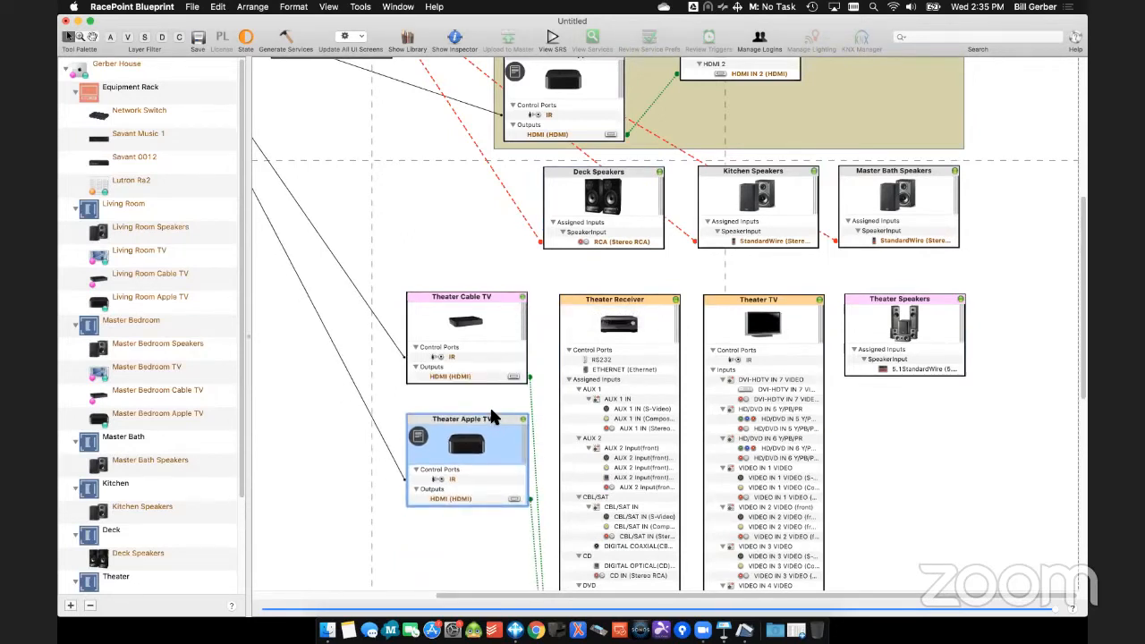
- Connect the Theater Receiver's RS232 control port to the first available serial port on Savant 0012
left_click(637, 362)
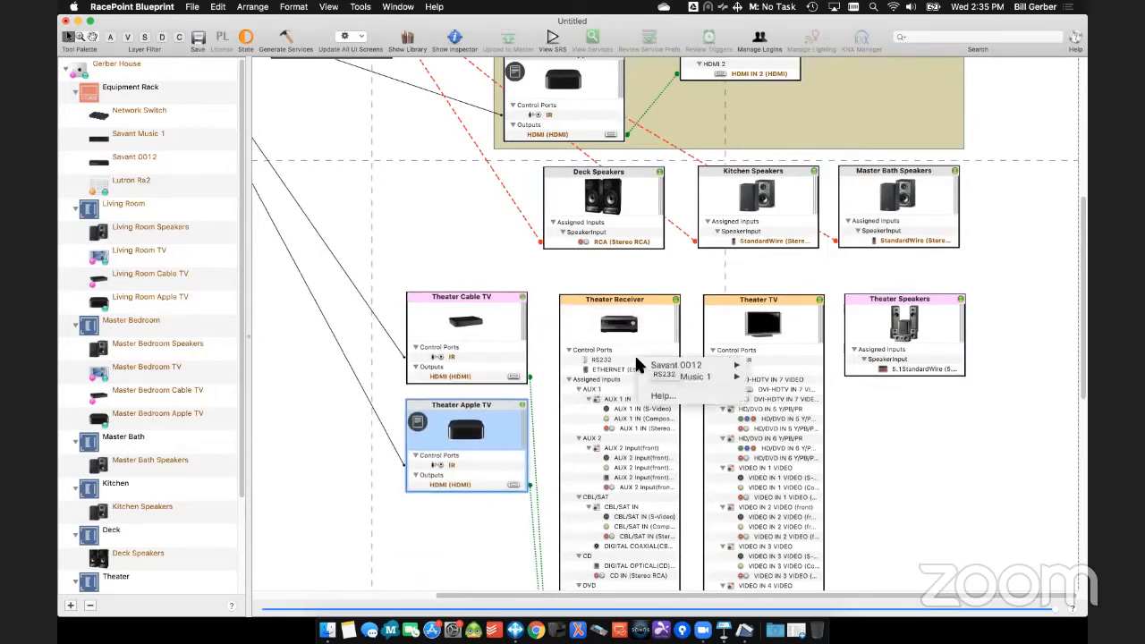
mouse_move(693, 365)
left_click(787, 365)
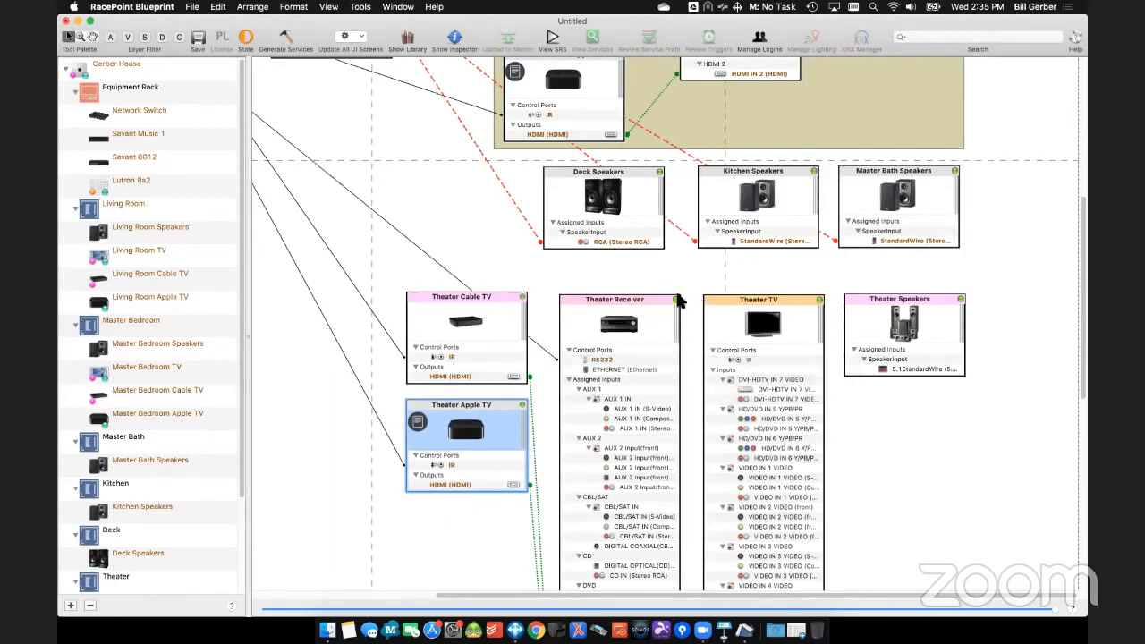
- Connect the Theater Speakers' 5.1 StandardWire input to the Theater Receiver's speaker output
scroll(646, 513, "down", 5)
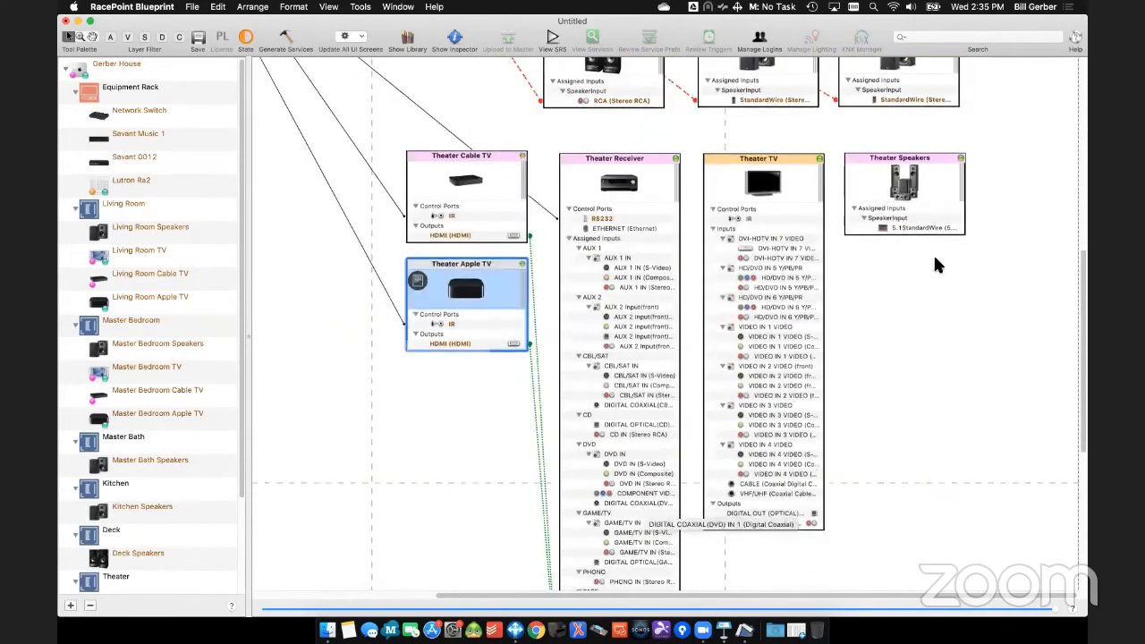
left_click(919, 229)
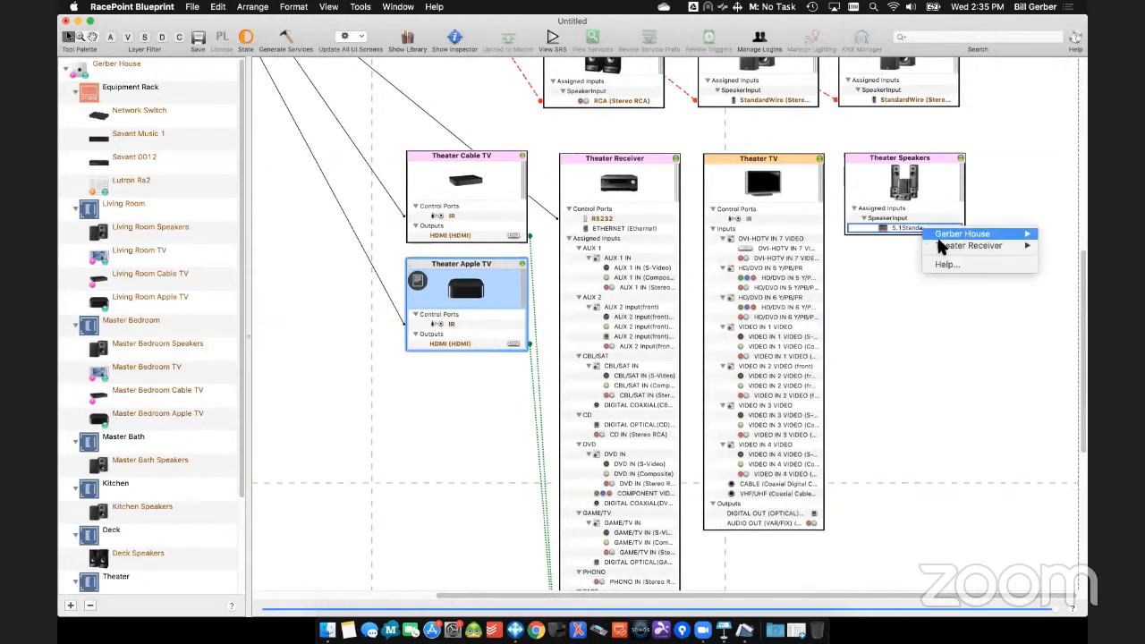
left_click(900, 238)
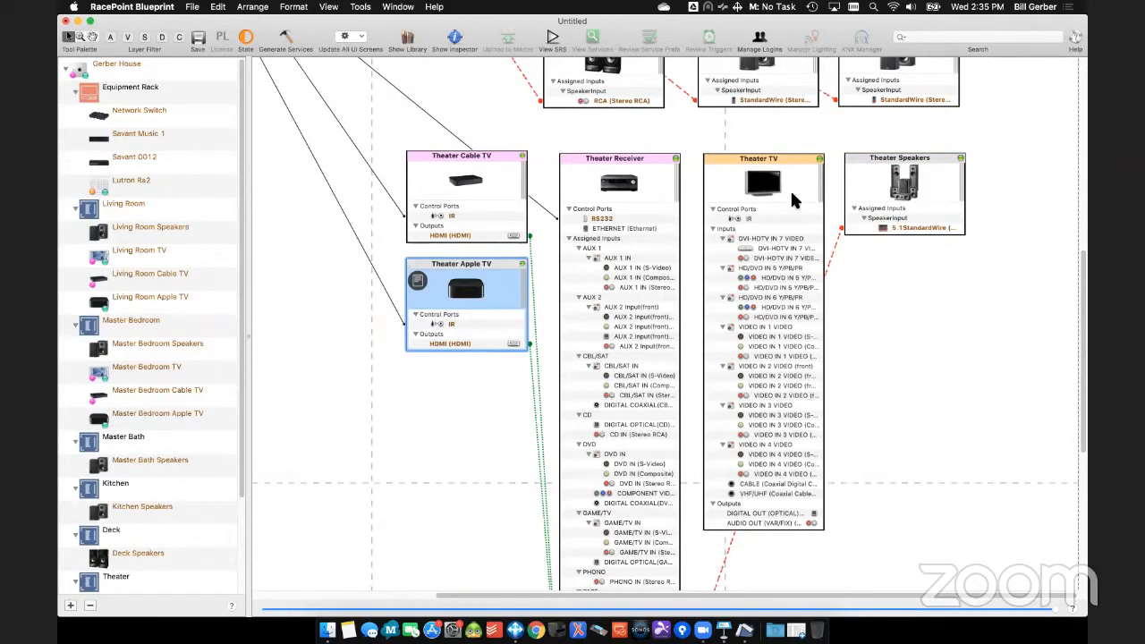
- Find the Sony XBR-(xx)X950G in the component library and replace the existing Theater TV component with it
left_click(407, 37)
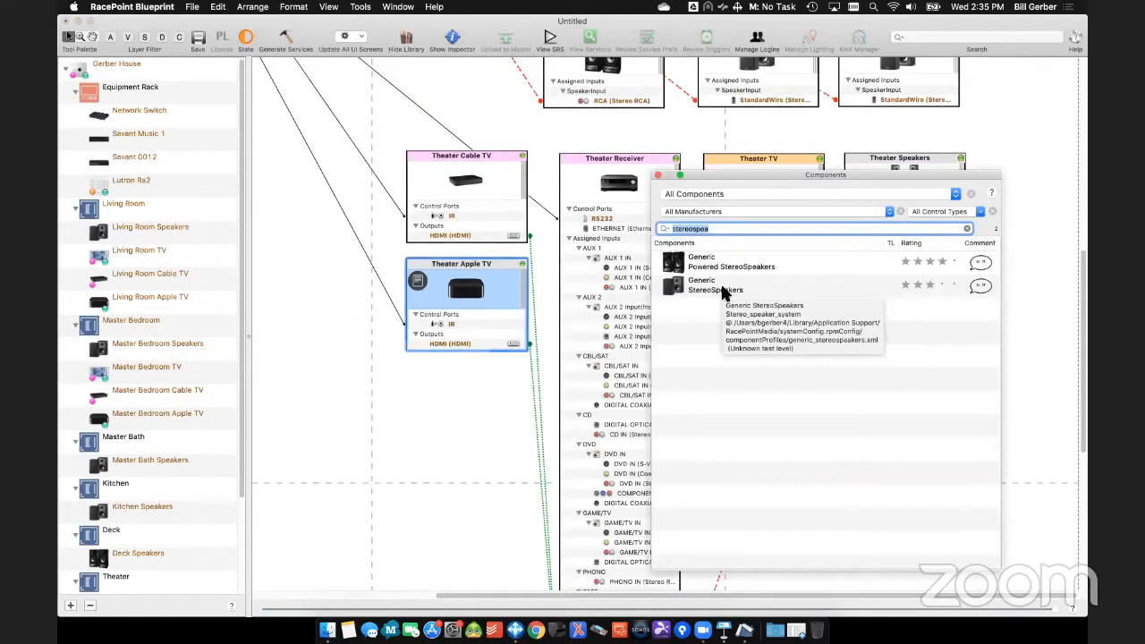
type("950g")
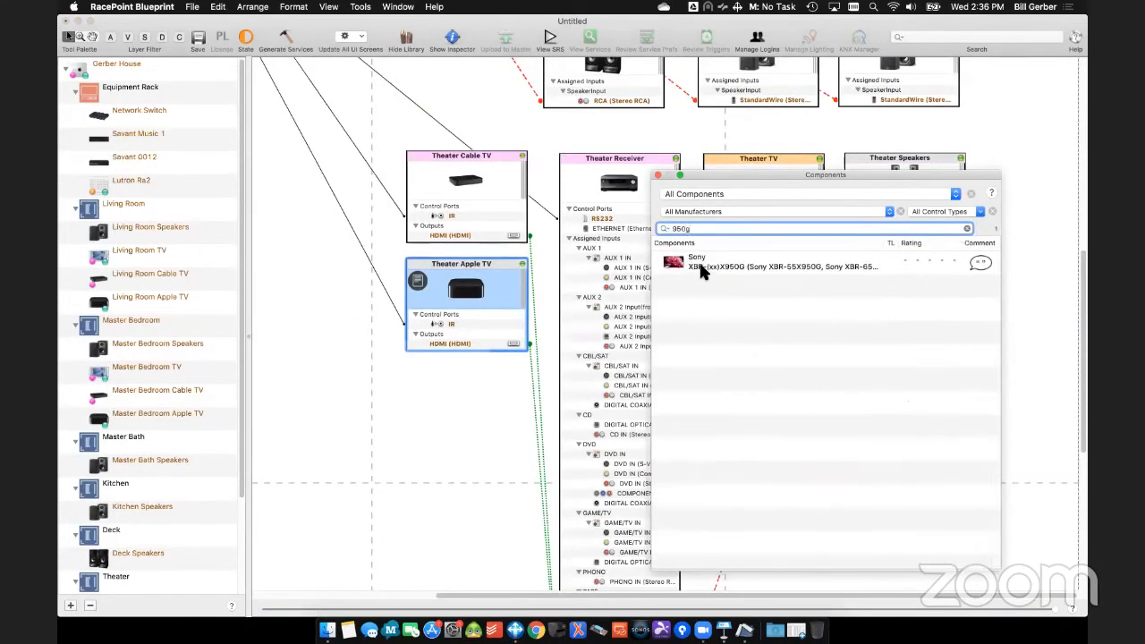
scroll(106, 449, "down", 4)
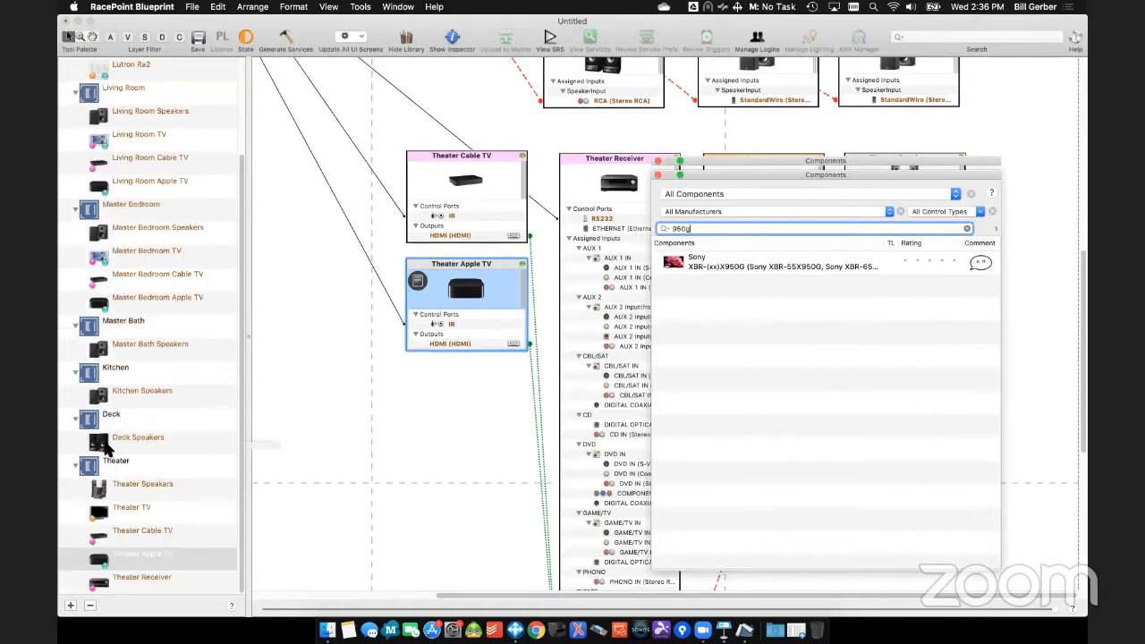
left_click_drag(695, 261, 137, 503)
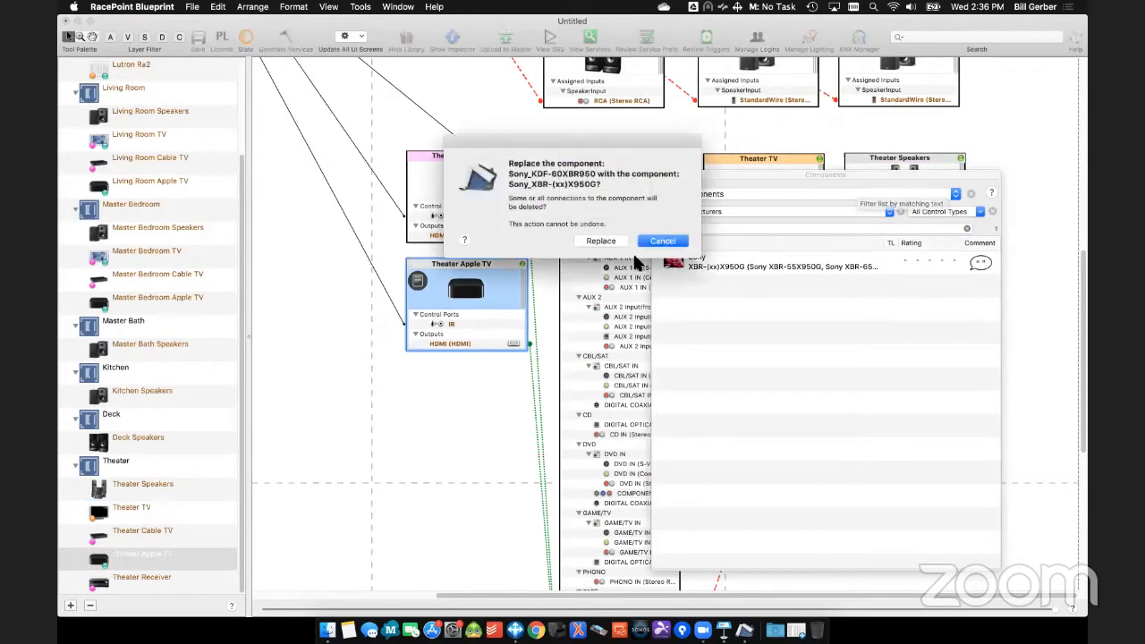
left_click(602, 241)
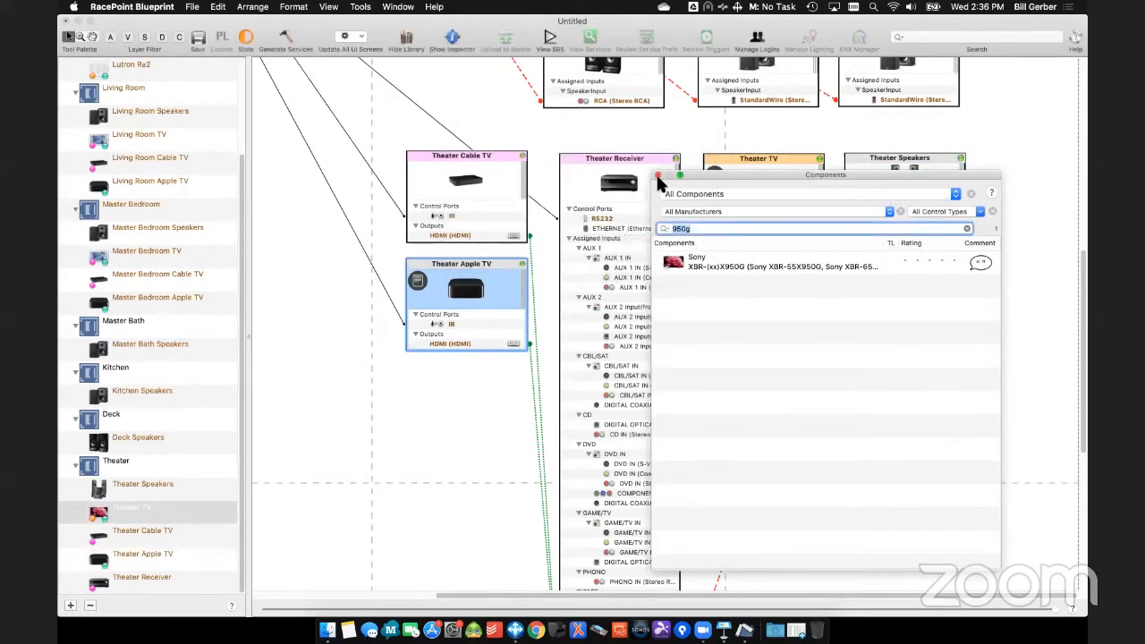
left_click(657, 179)
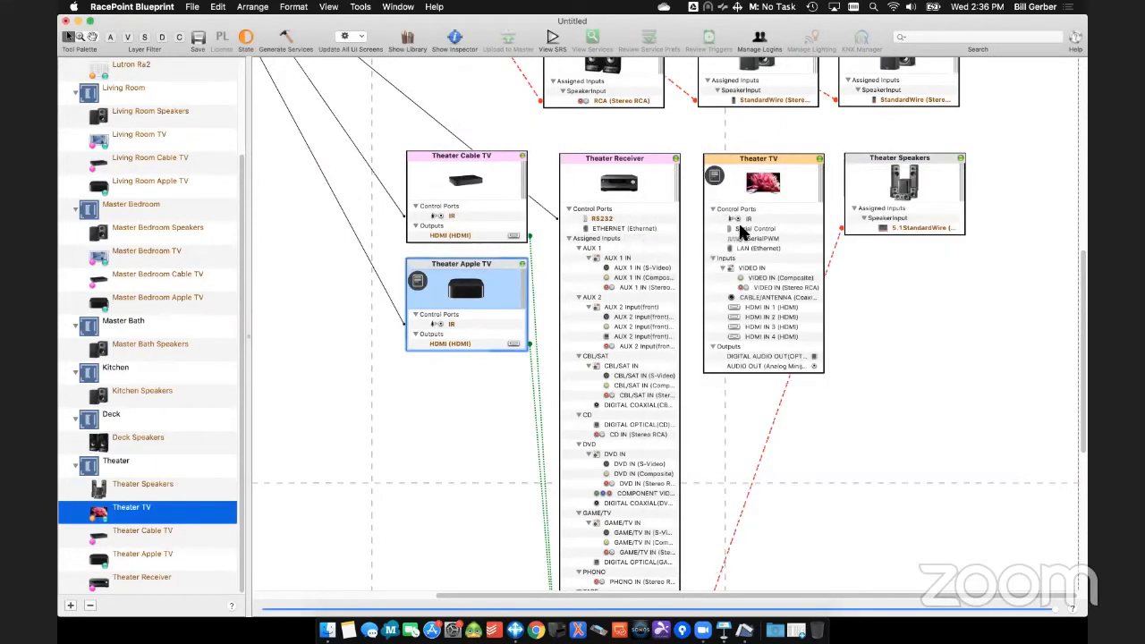
- Connect the Theater TV's HDMI IN 1 input to the Theater Receiver's HDMI output
right_click(779, 302)
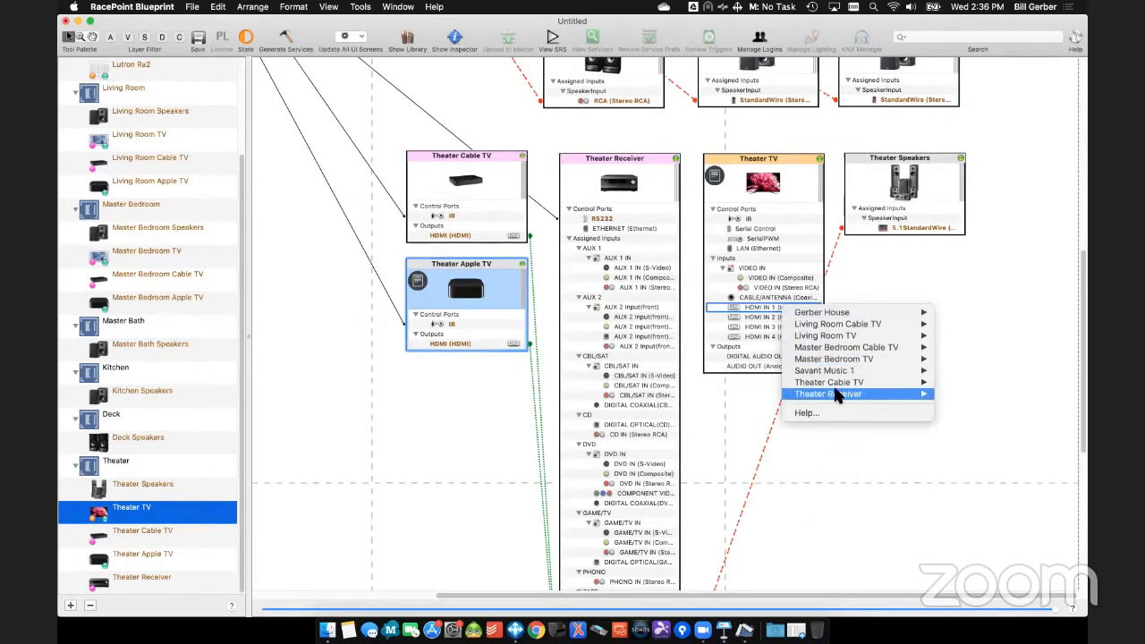
mouse_move(840, 394)
left_click(738, 396)
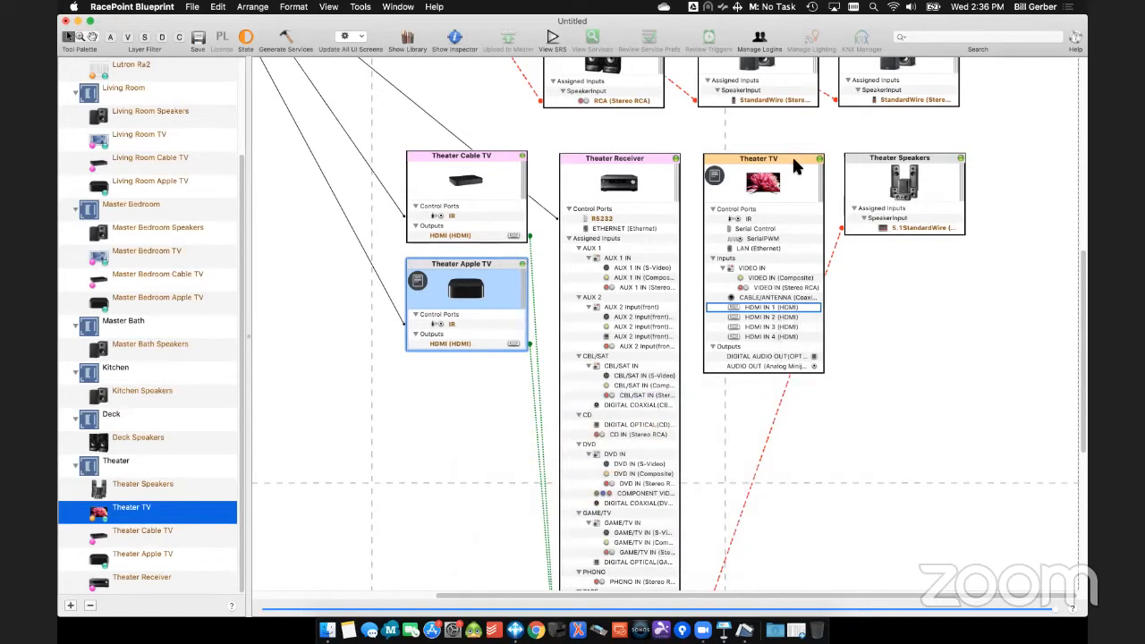
- Hide the unused ports on the Theater Receiver and expand its input and output lists
left_click(676, 159)
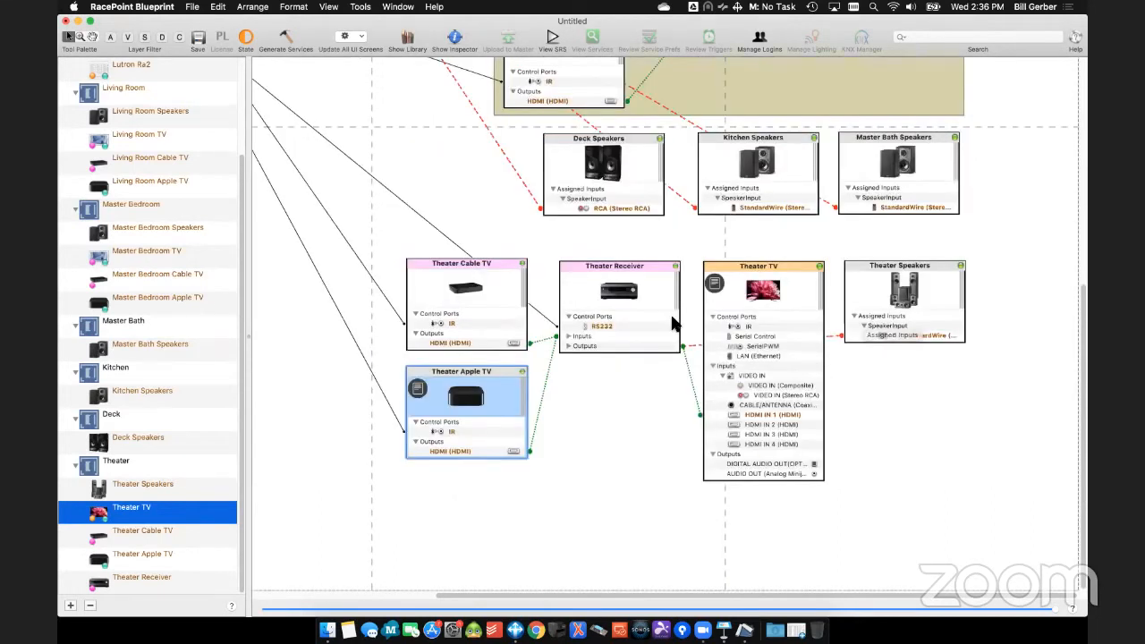
left_click(568, 345)
left_click(569, 336)
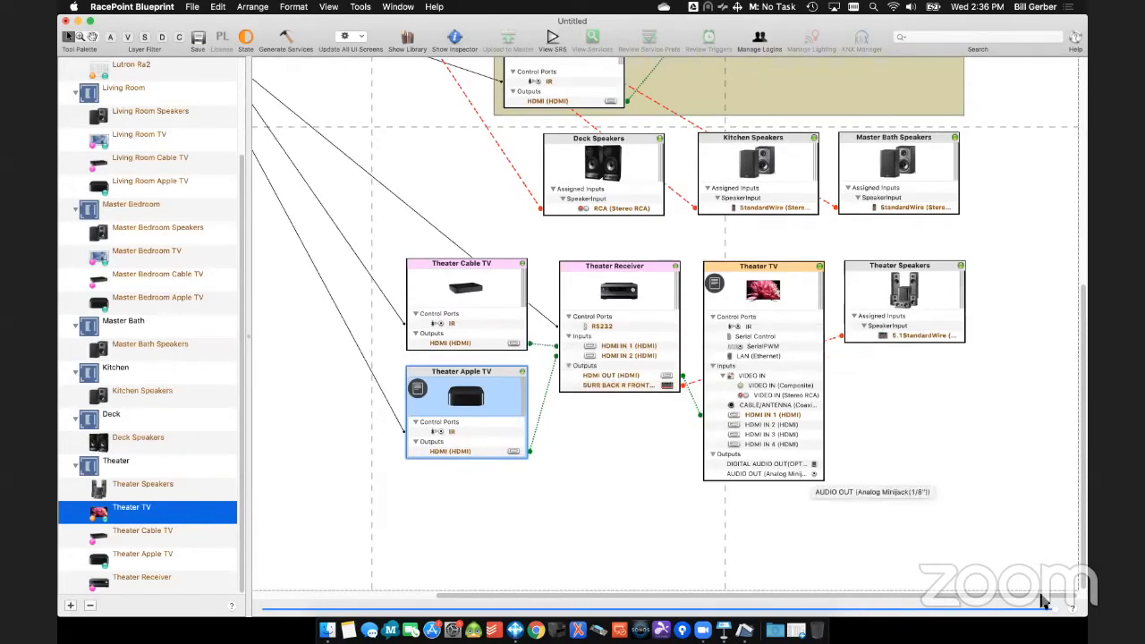
- Align the Savant 0012 and Lutron Ra2 components in a column beneath the Network Switch
scroll(1020, 606, "left", 5)
left_click_drag(1055, 610, 595, 609)
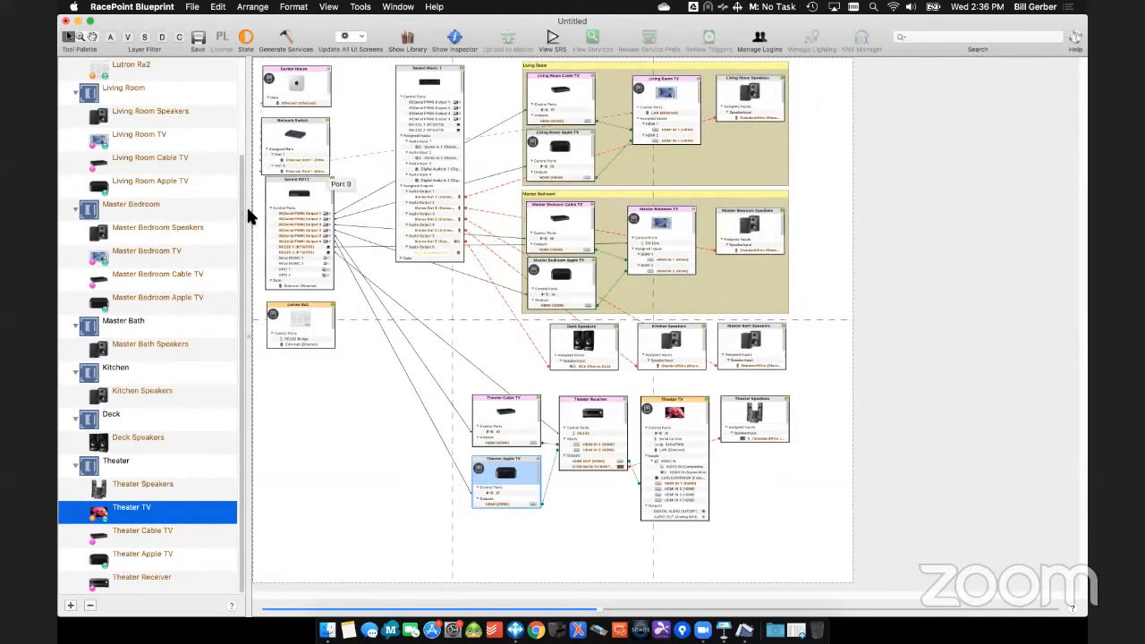
left_click_drag(304, 190, 298, 194)
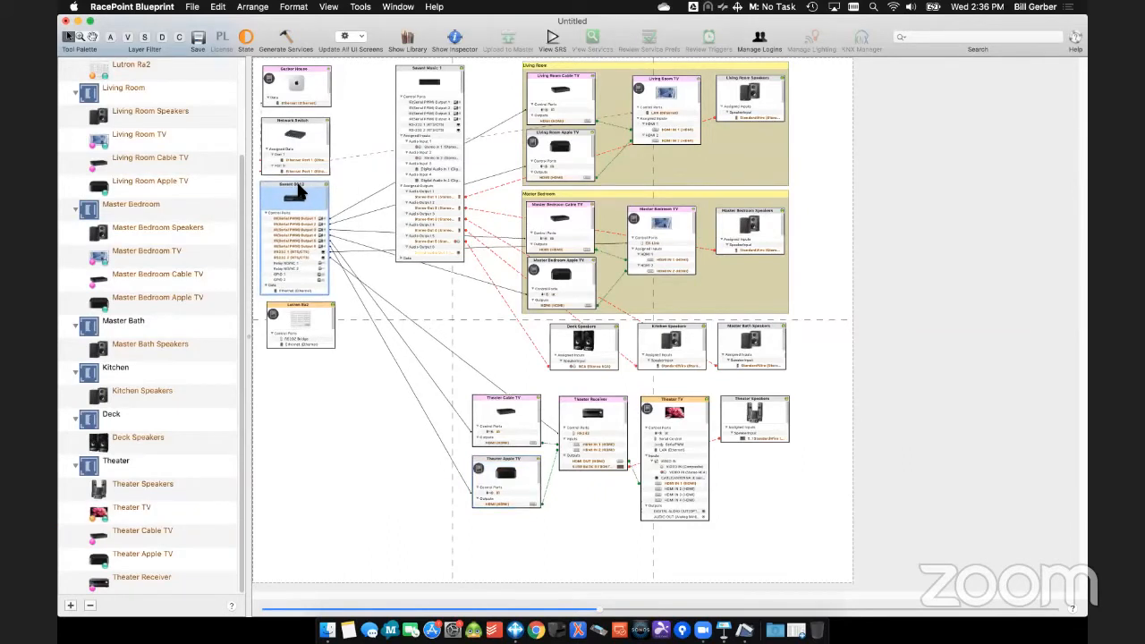
left_click_drag(321, 300, 315, 299)
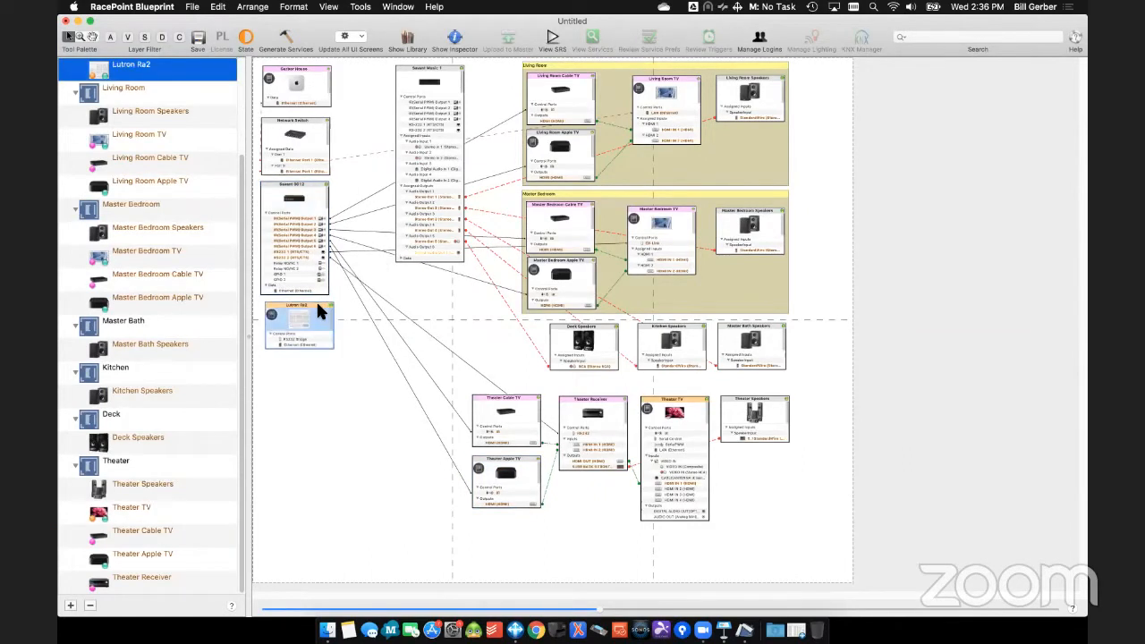
left_click(338, 427)
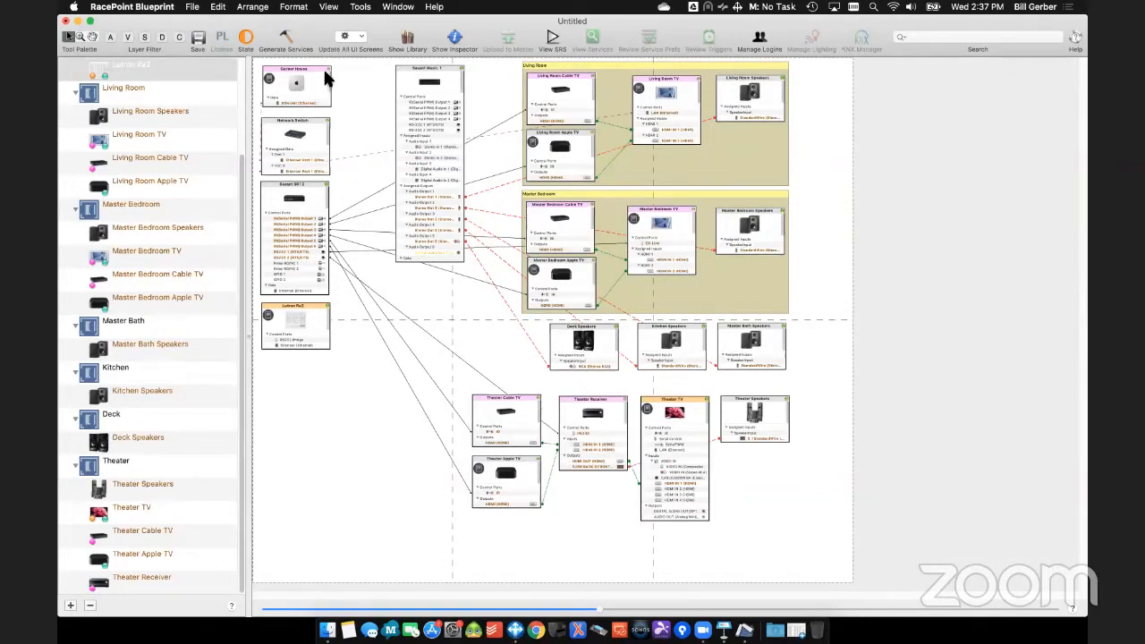
- Connect the Theater TV's serial control port to RS-232 1 (RTS/CTS) on Savant Music 1
mouse_move(328, 70)
mouse_move(661, 404)
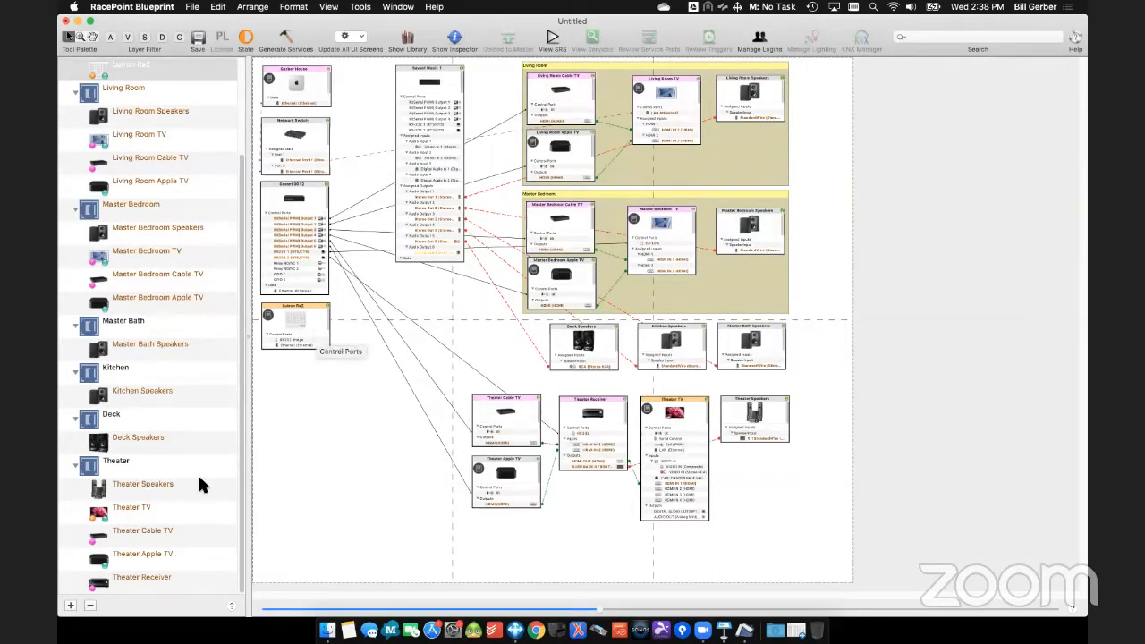
mouse_move(99, 521)
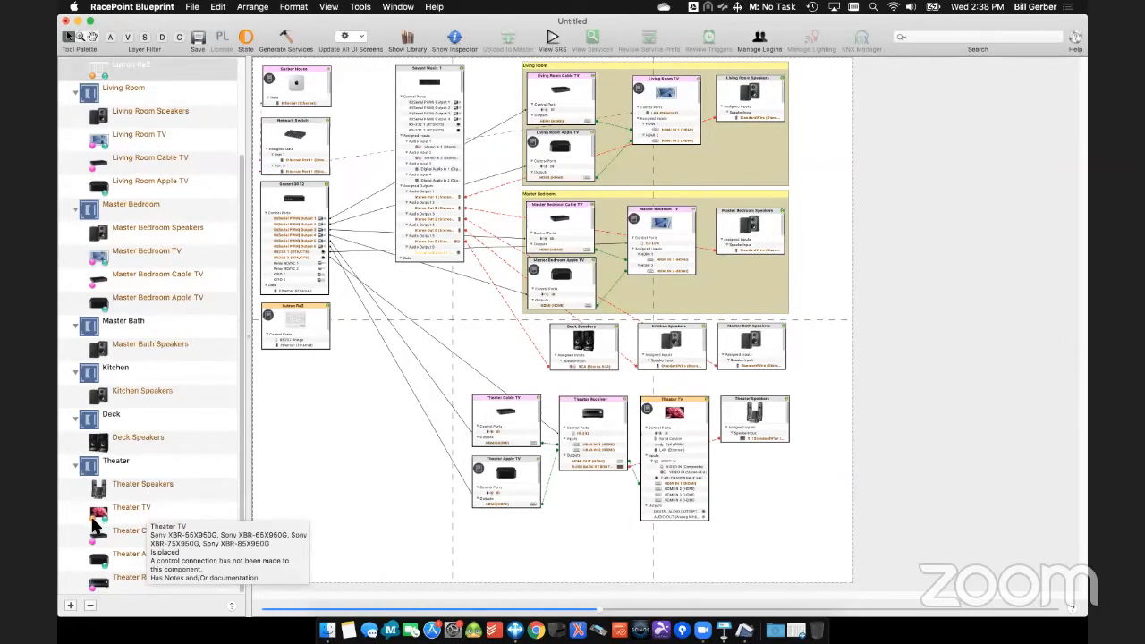
mouse_move(95, 79)
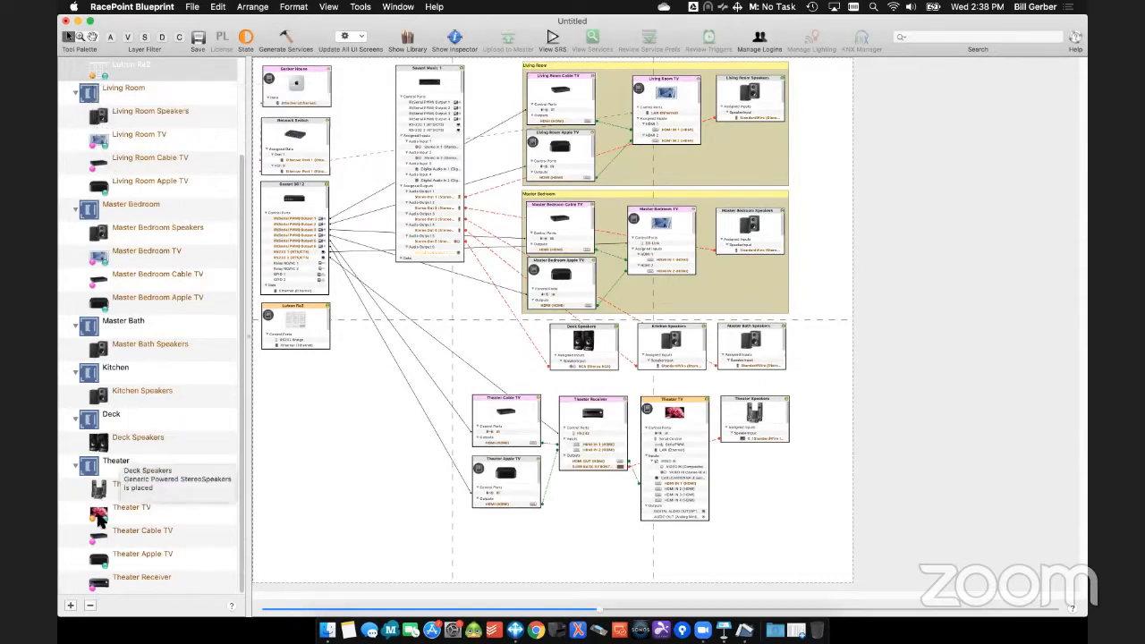
right_click(670, 437)
mouse_move(755, 443)
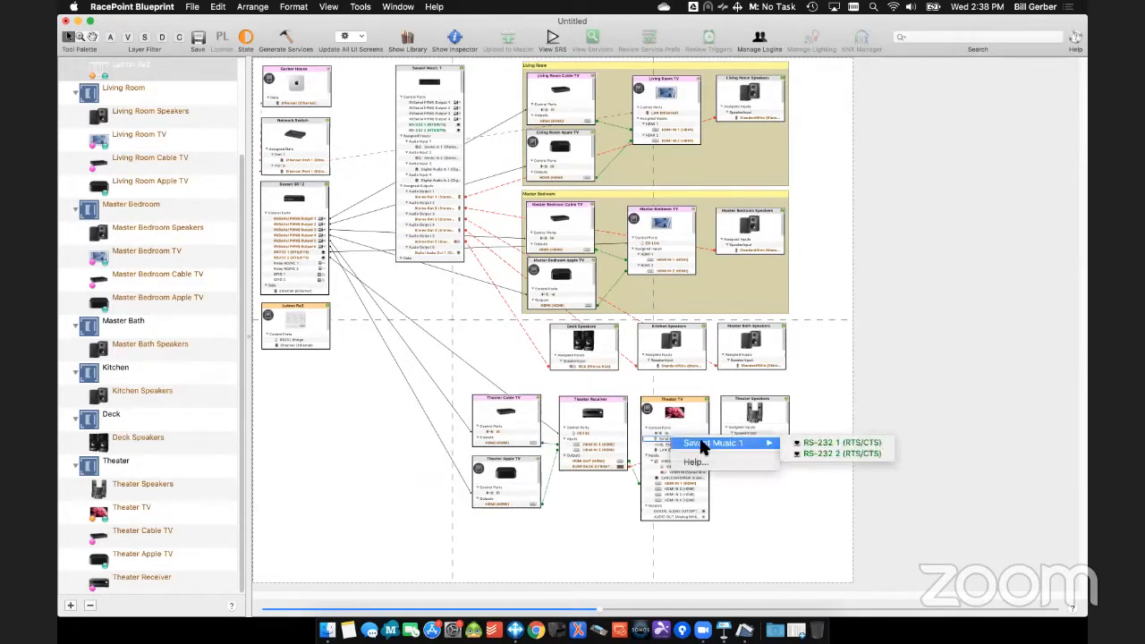
left_click(794, 443)
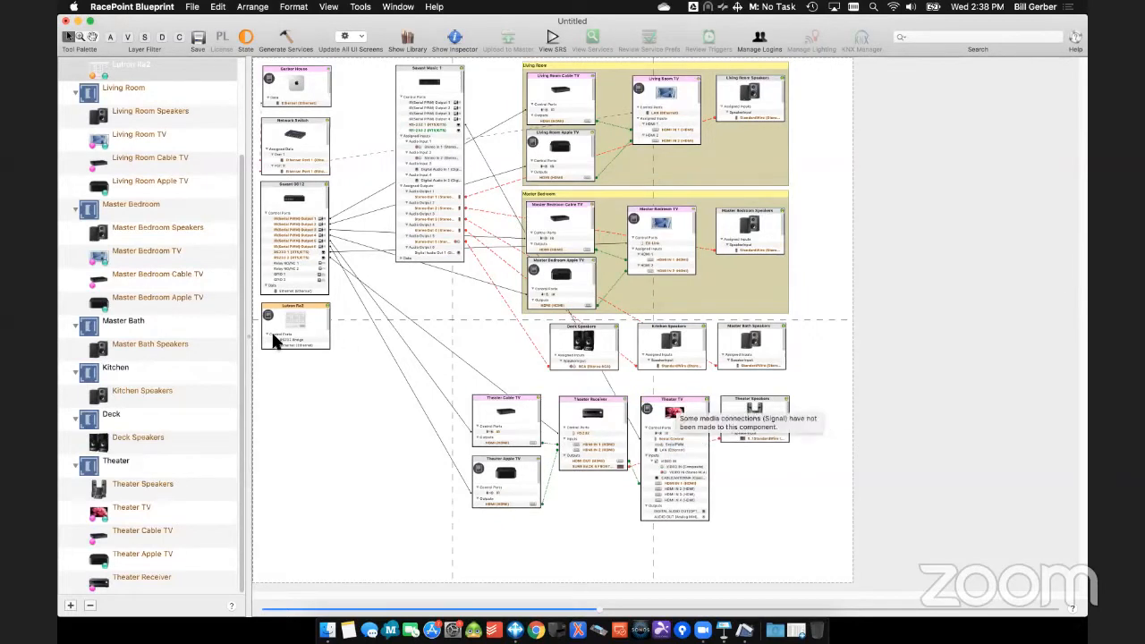
- Connect the Lutron Ra2's Ethernet control port to the Network Switch, leaving the host address blank
right_click(301, 341)
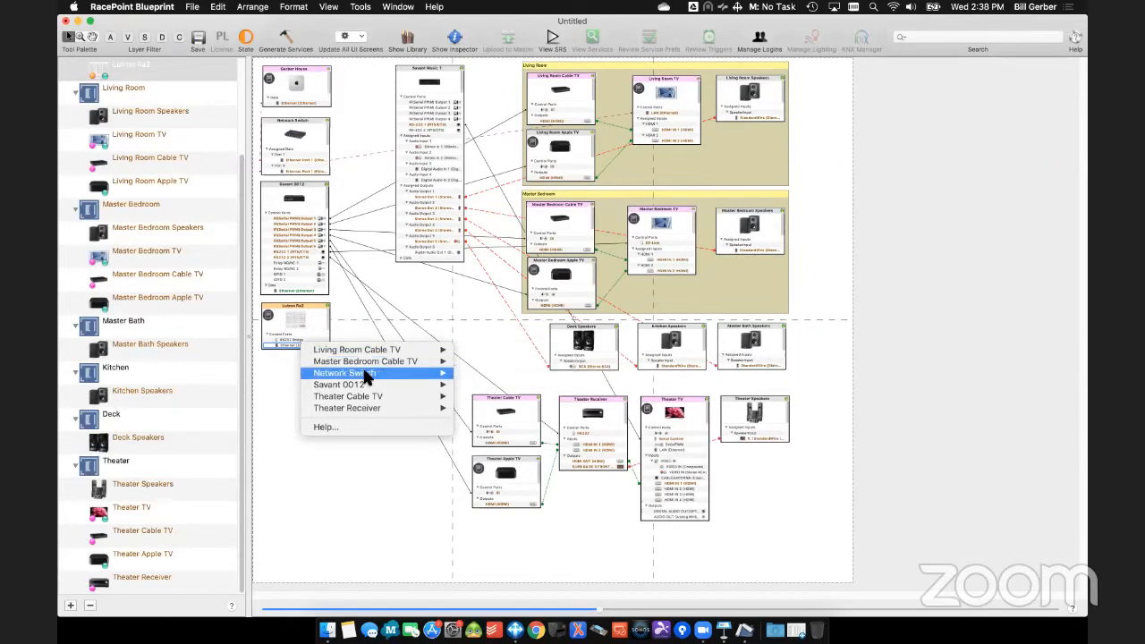
mouse_move(362, 372)
left_click(578, 286)
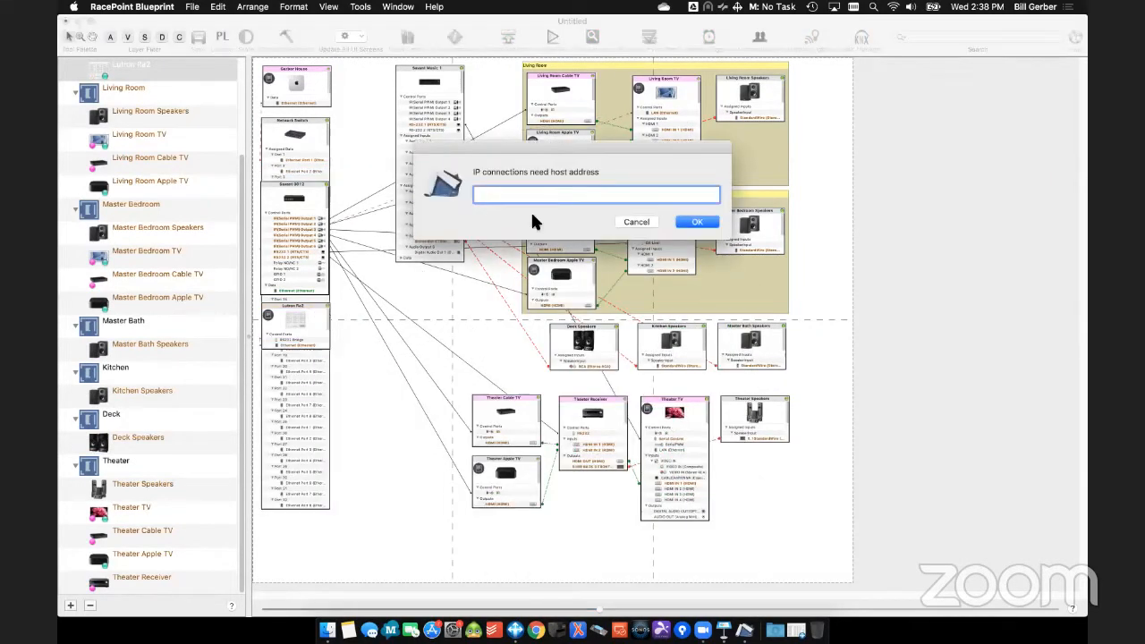
left_click(712, 223)
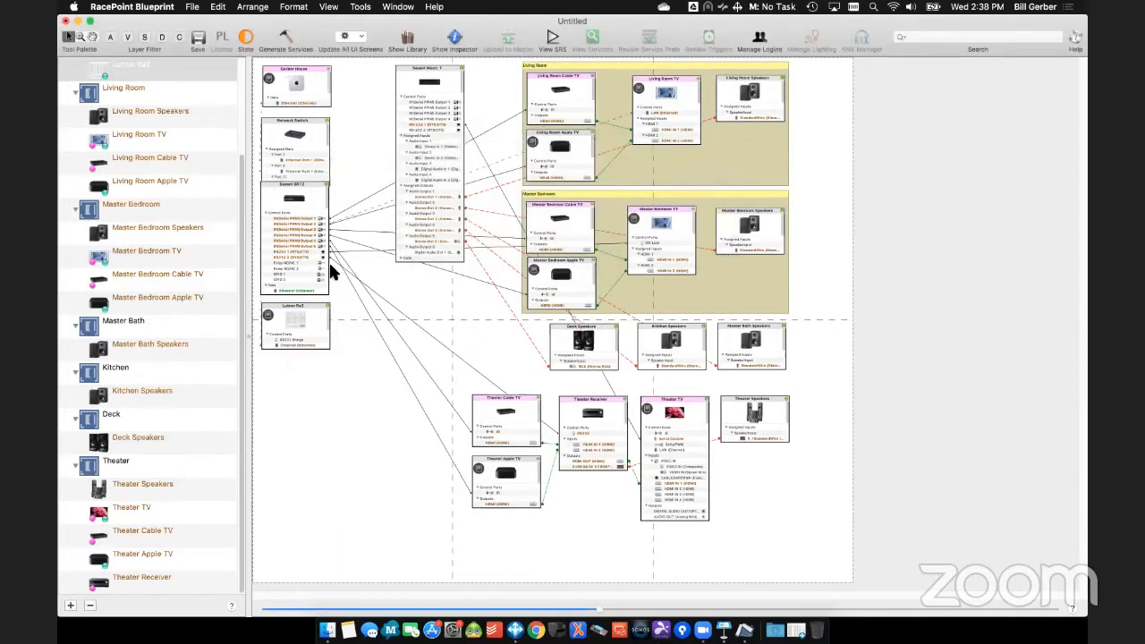
- Collapse the Network Switch's assigned data list and move the Savant 0012 and Lutron Ra2 up beneath it
left_click(266, 145)
left_click_drag(297, 187, 306, 165)
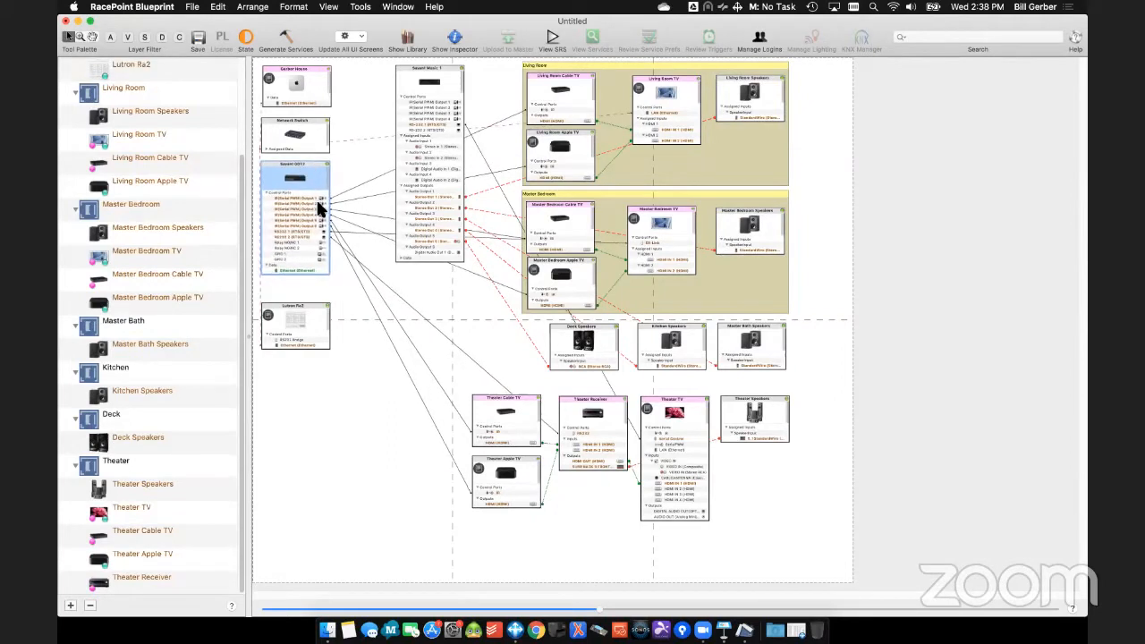
left_click(318, 304)
left_click_drag(317, 302, 317, 288)
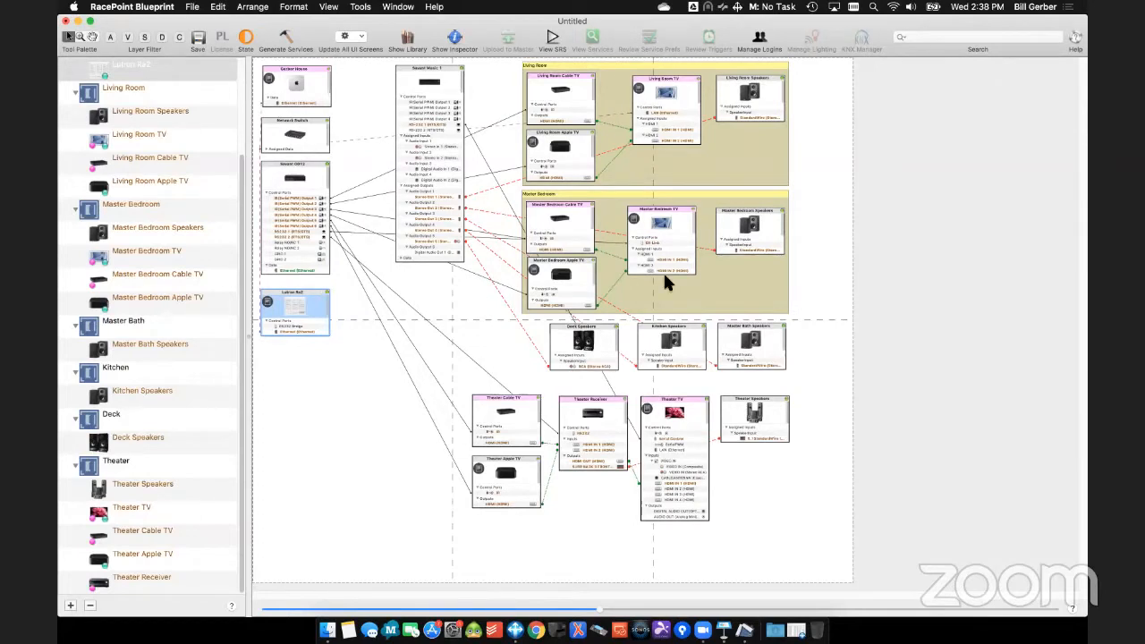
- Move the Living Room and Master Bedroom Cable TV and Apple TV components closer to their TVs, and shift the Master Bedroom region slightly right
left_click(497, 67)
left_click_drag(528, 134, 563, 285)
left_click_drag(576, 79, 591, 77)
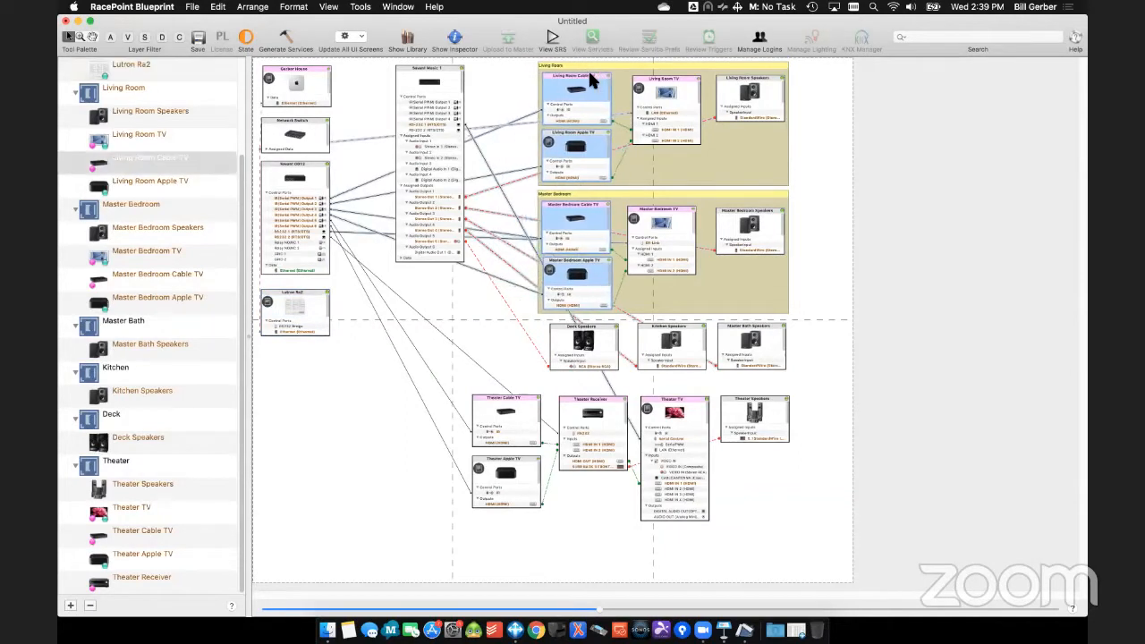
left_click(665, 64)
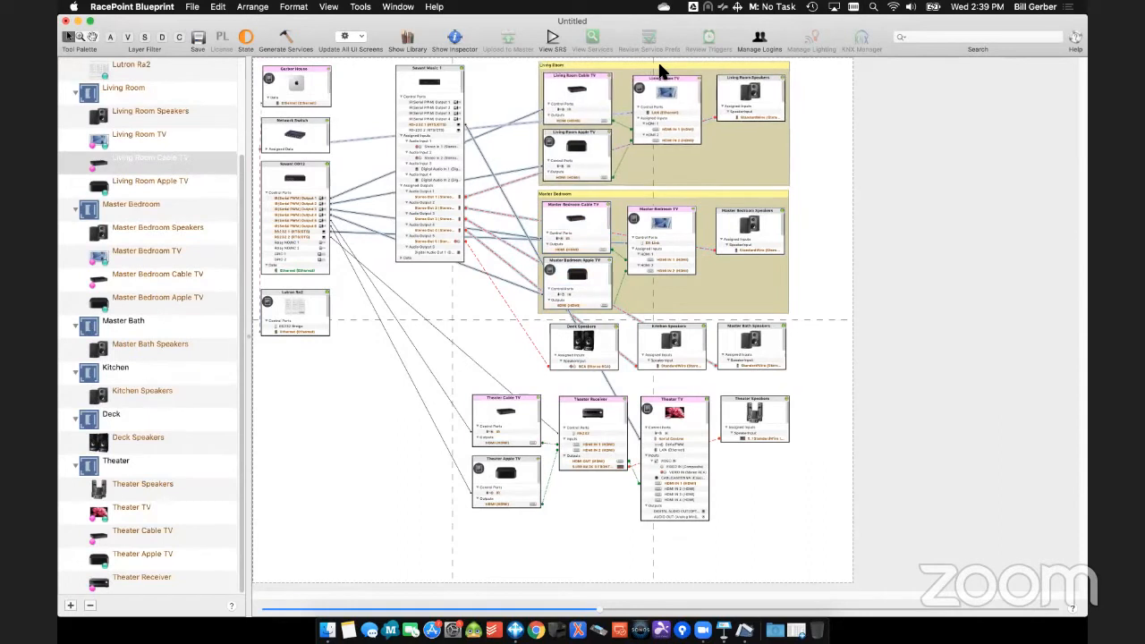
left_click_drag(659, 64, 658, 64)
left_click_drag(688, 191, 693, 191)
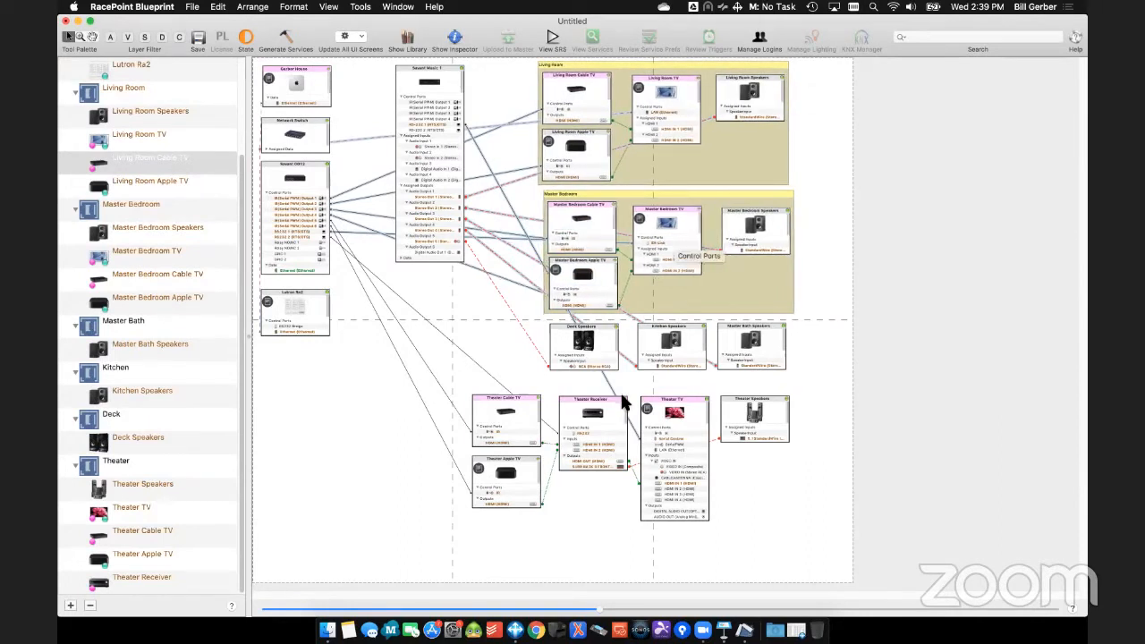
left_click(667, 140)
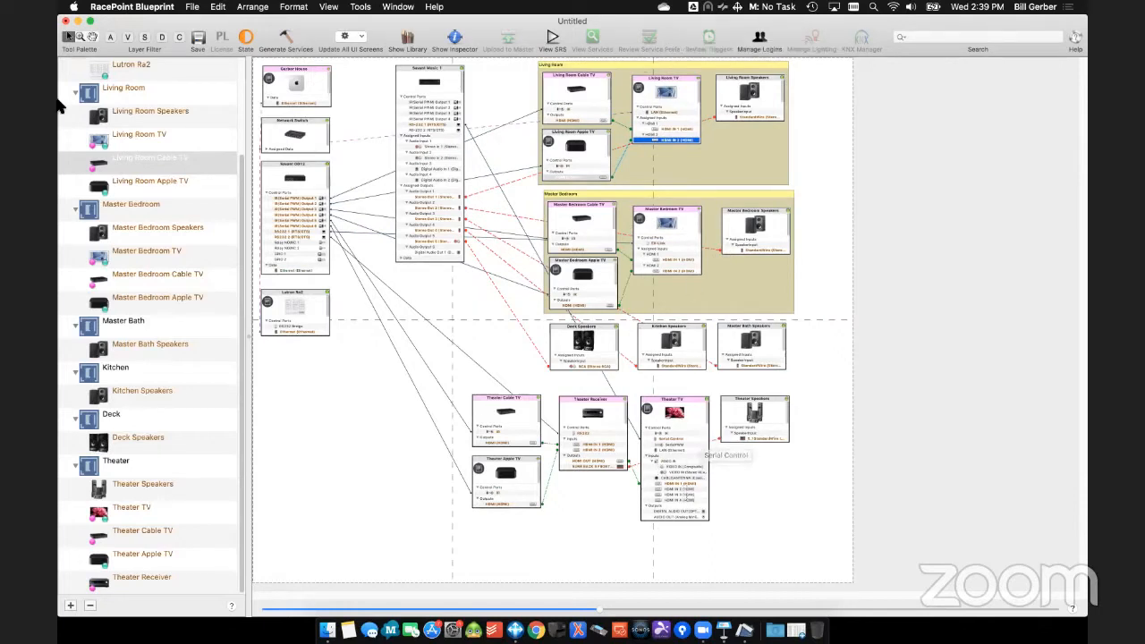
- Add a red zone region around the Theater components and hide the unused ports on the Theater TV
right_click(149, 461)
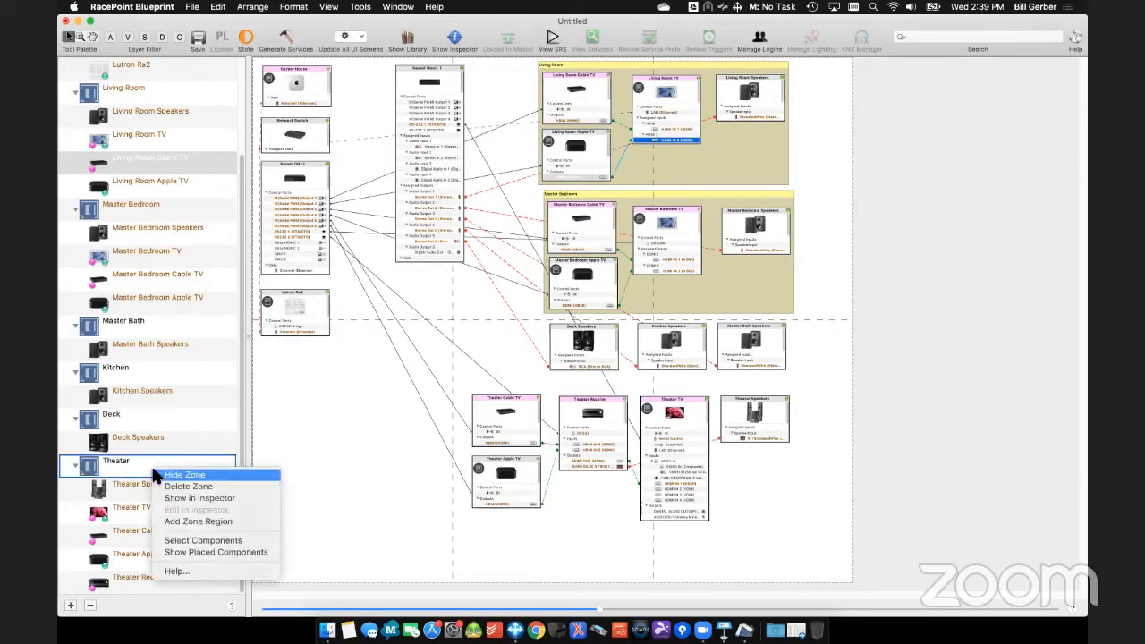
left_click(178, 524)
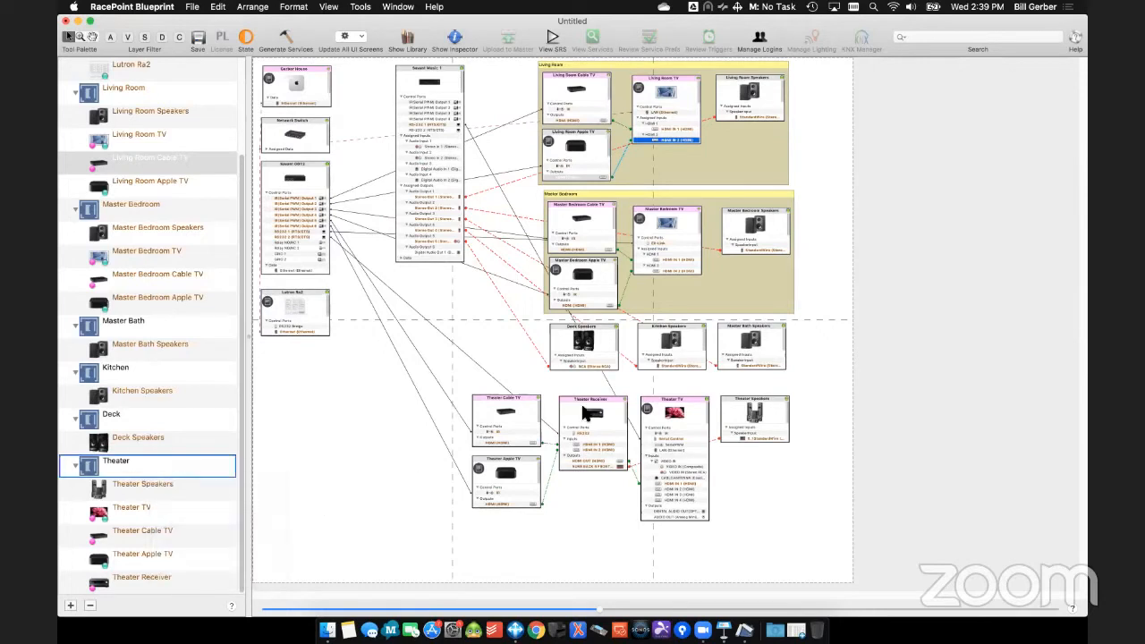
right_click(591, 392)
mouse_move(618, 407)
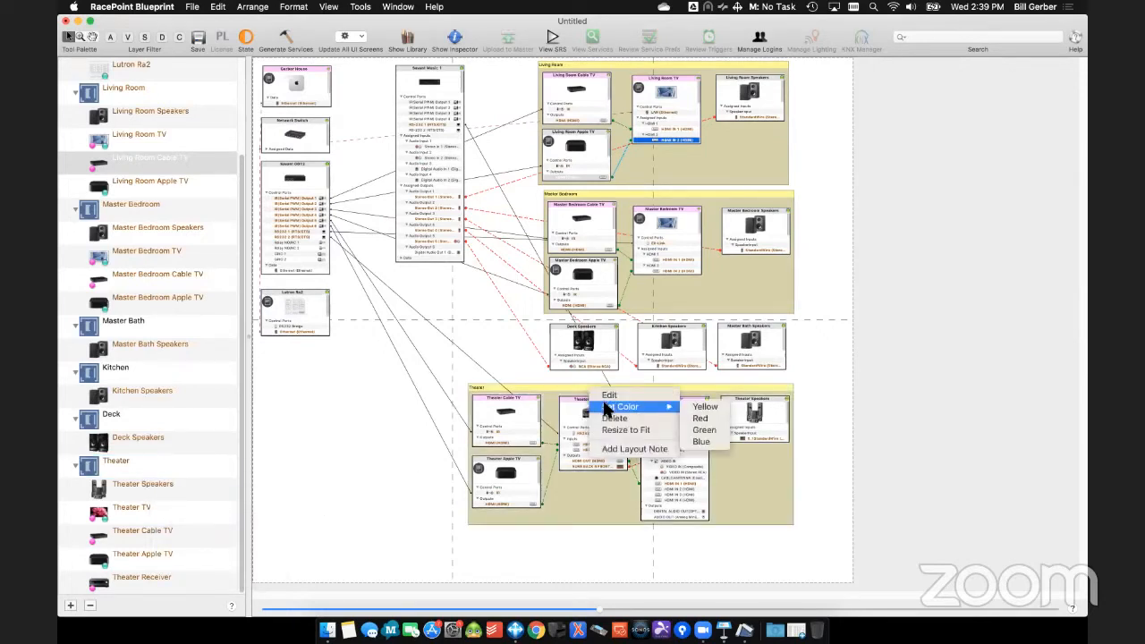
left_click(726, 414)
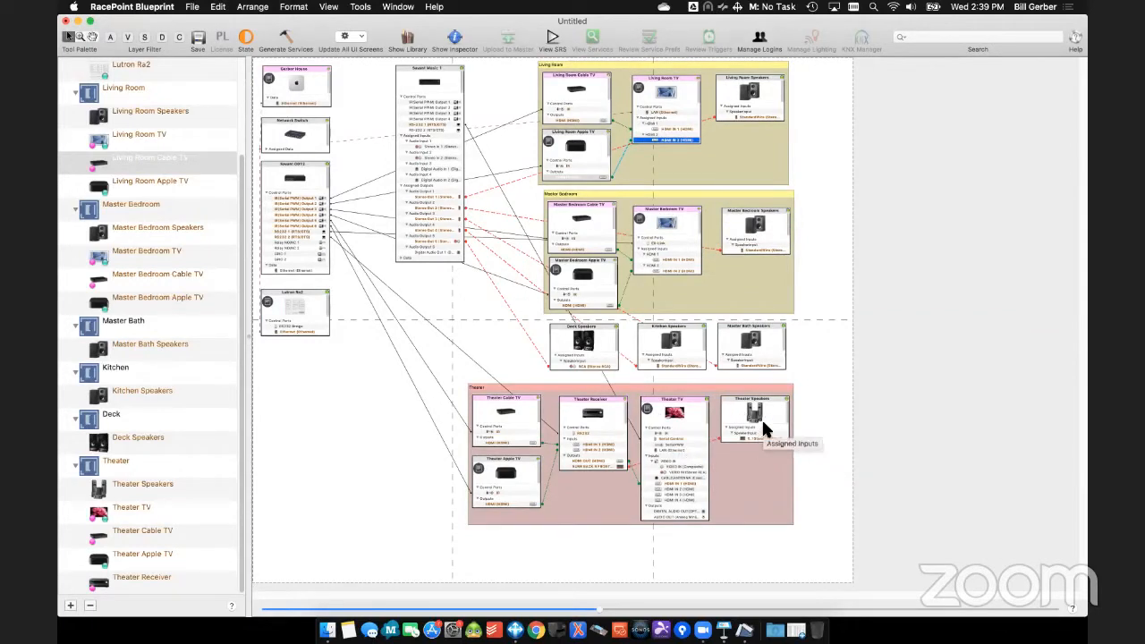
left_click(706, 398)
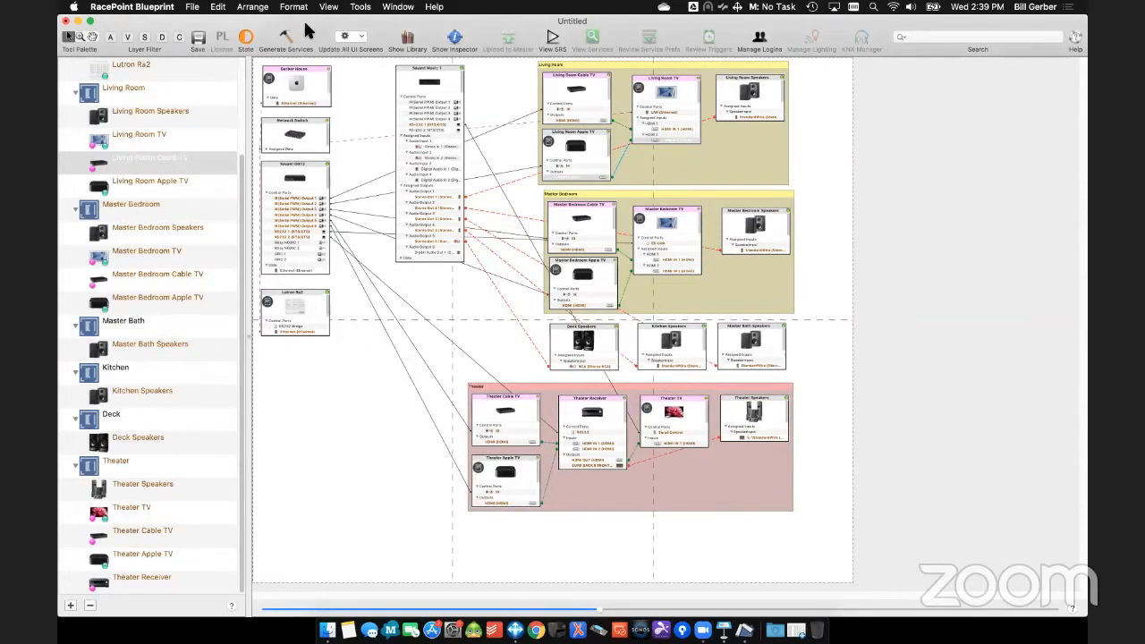
- Save the configuration to the Desktop, naming it with the customer's surname followed by "922 041520 BG R1"
left_click(202, 39)
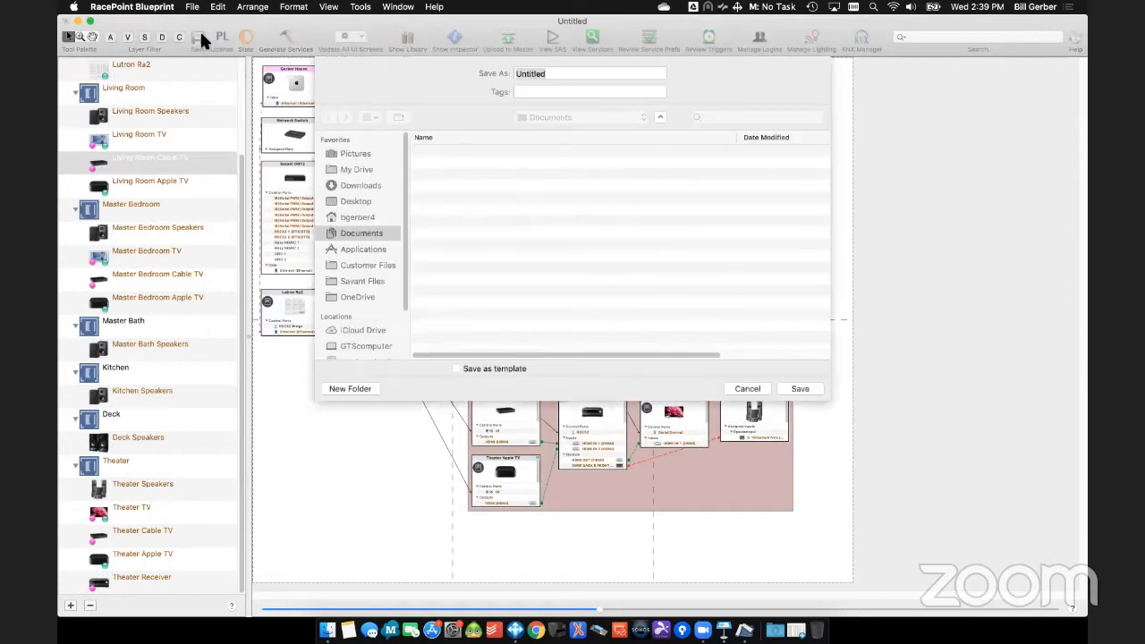
left_click(355, 201)
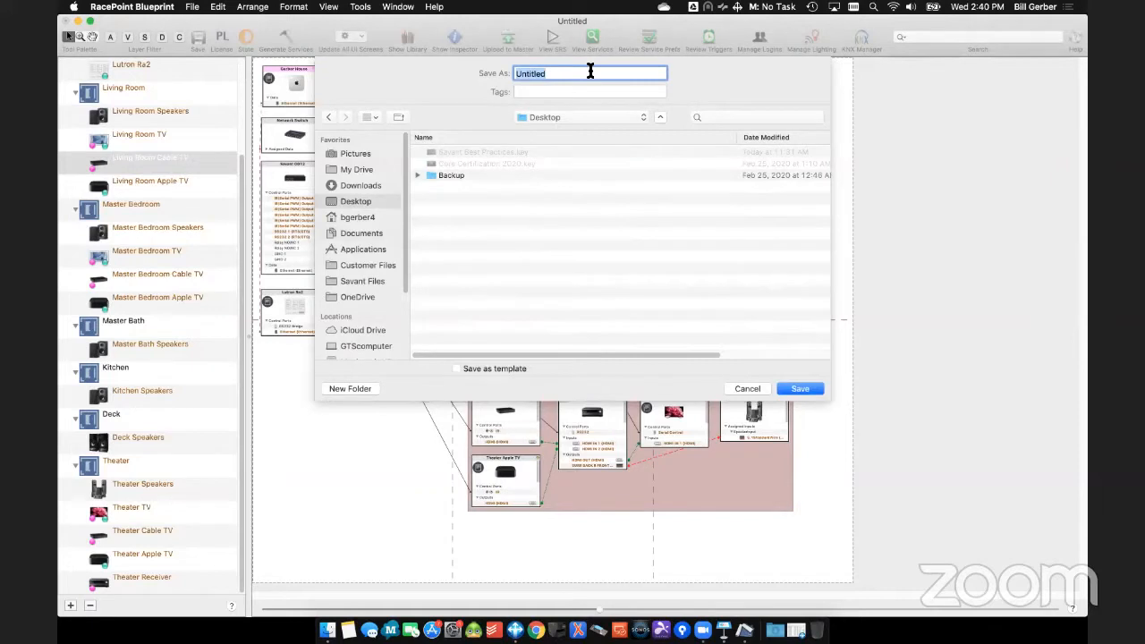
type("Gerber 922 041520 BG R1")
key("Return")
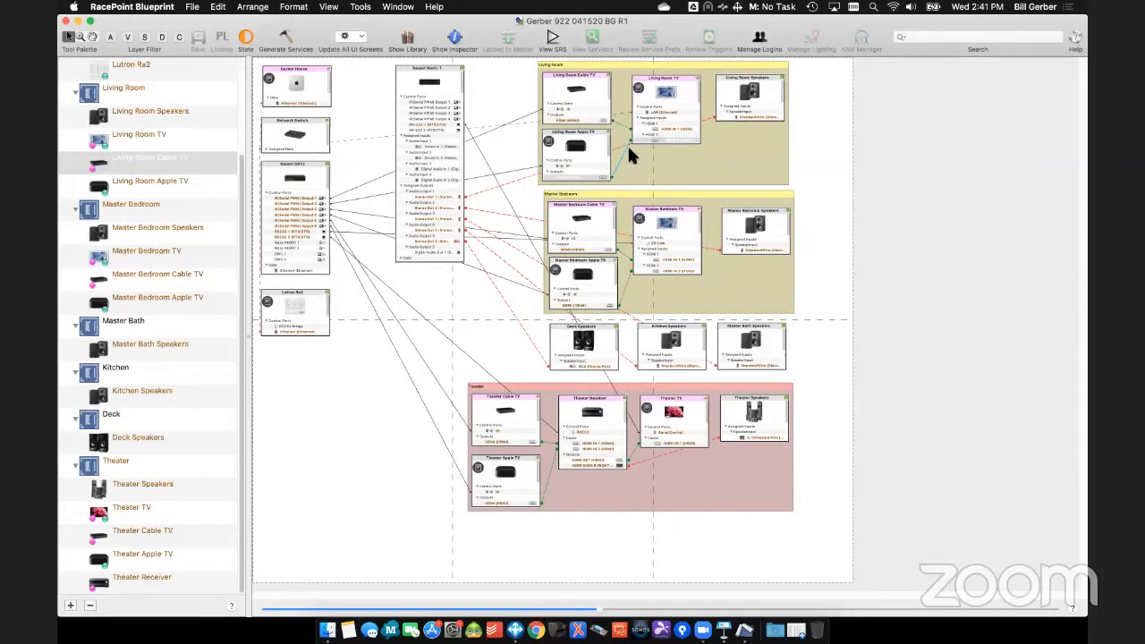
- Generate the services, enlarge the Service Preferences Table to show every row, and accept its settings
left_click(284, 38)
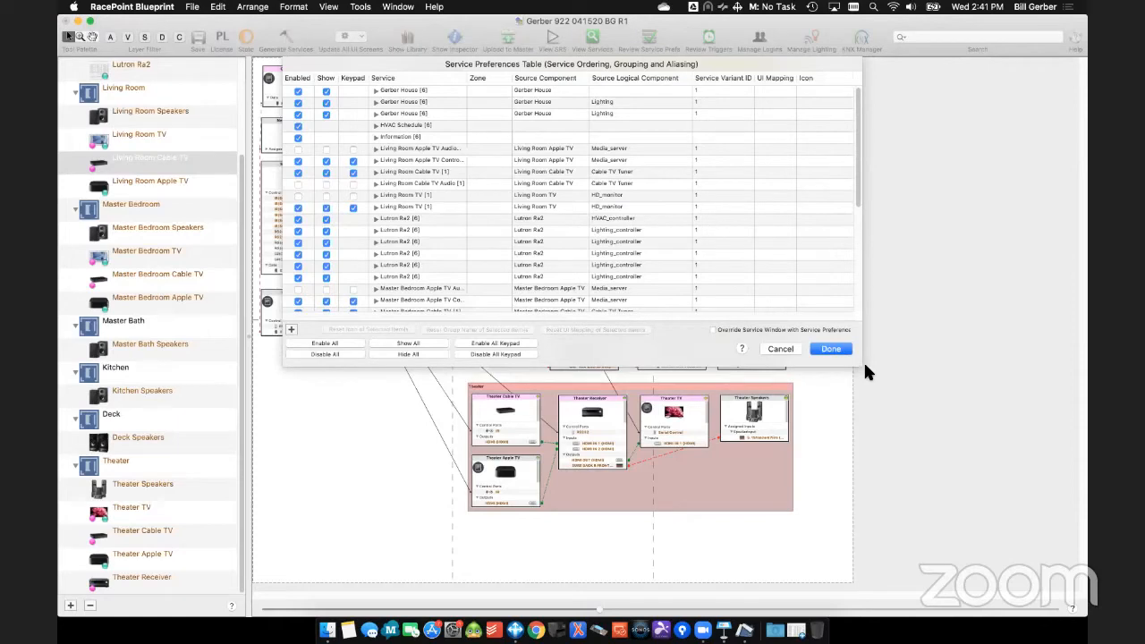
left_click_drag(861, 370, 887, 639)
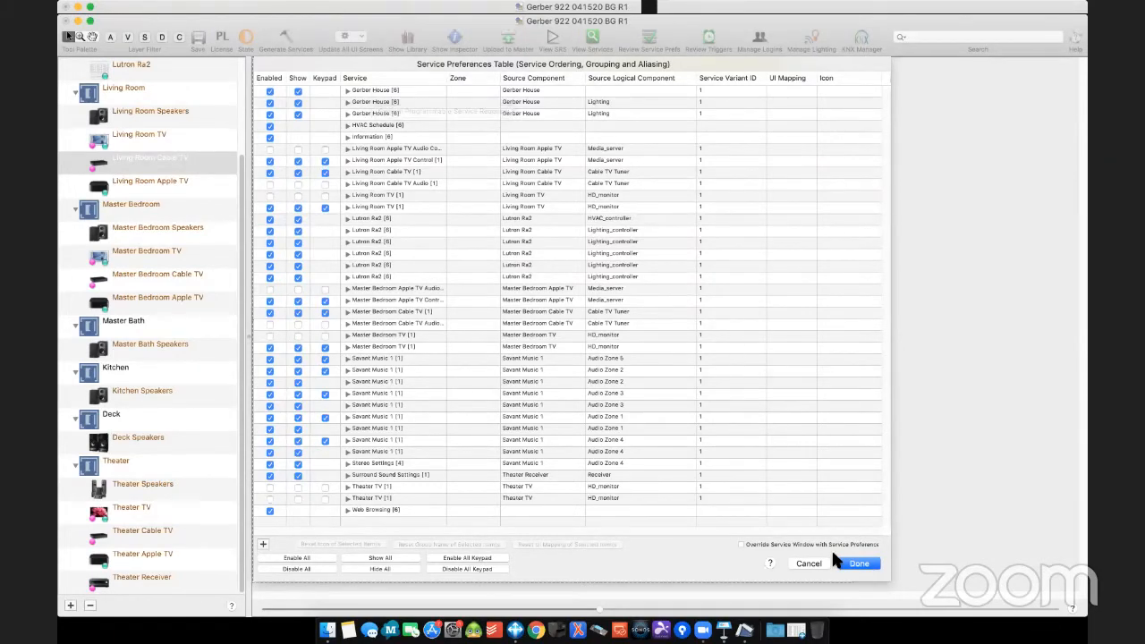
left_click(857, 564)
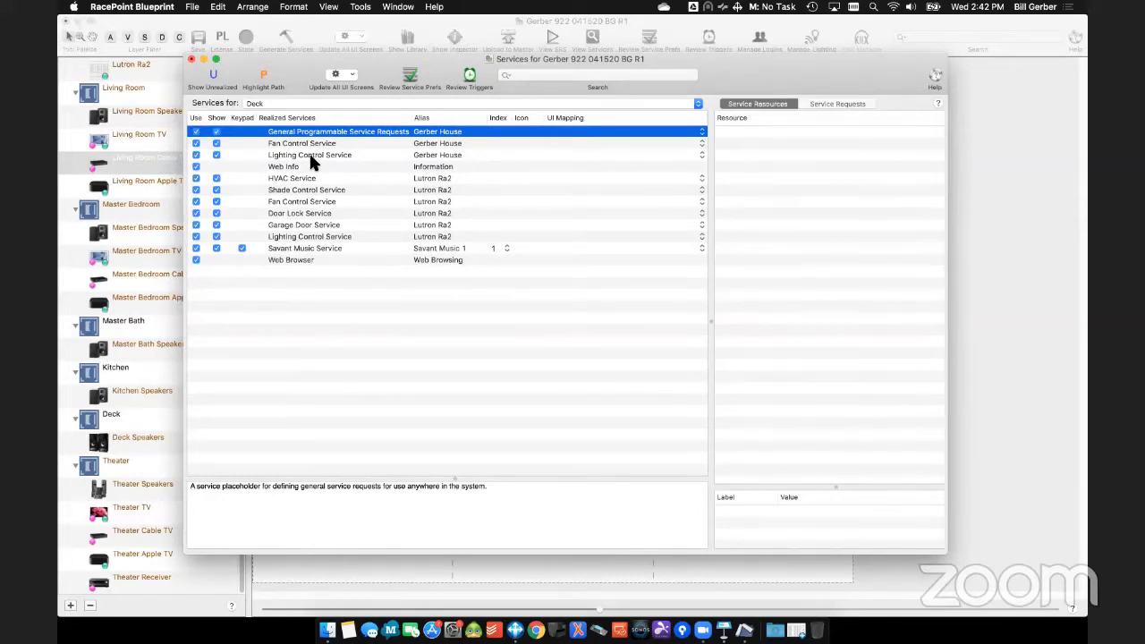
- Review the realized services for the Living Room zone and close the services window
left_click(314, 104)
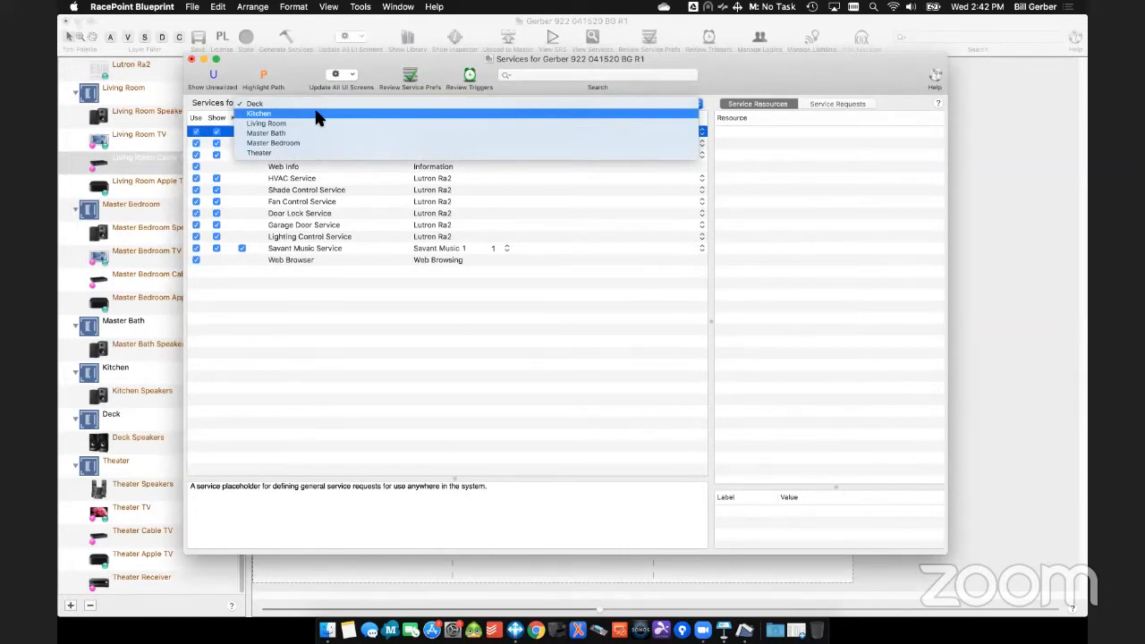
left_click(314, 122)
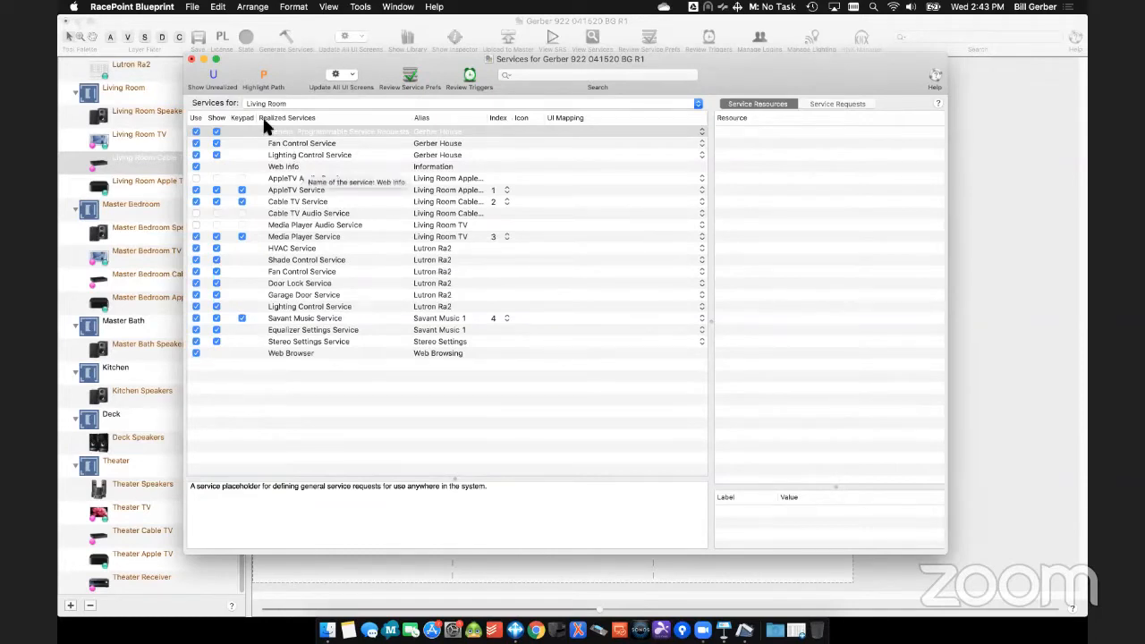
left_click(192, 59)
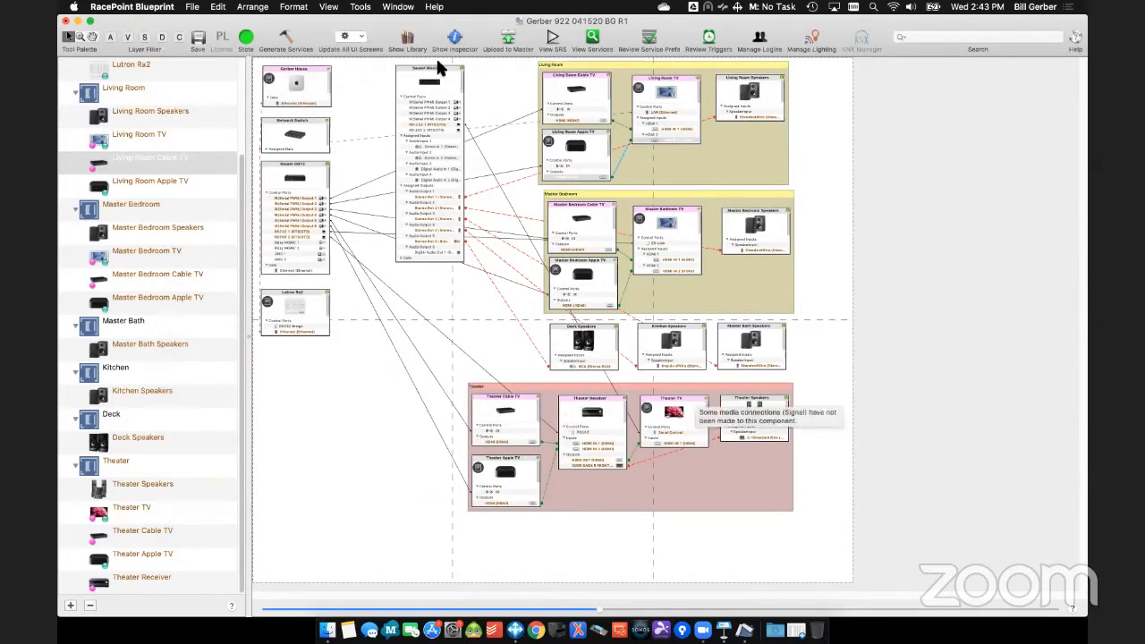
- Check the realized services for the Theater zone against the Theater wiring in the layout
left_click(589, 42)
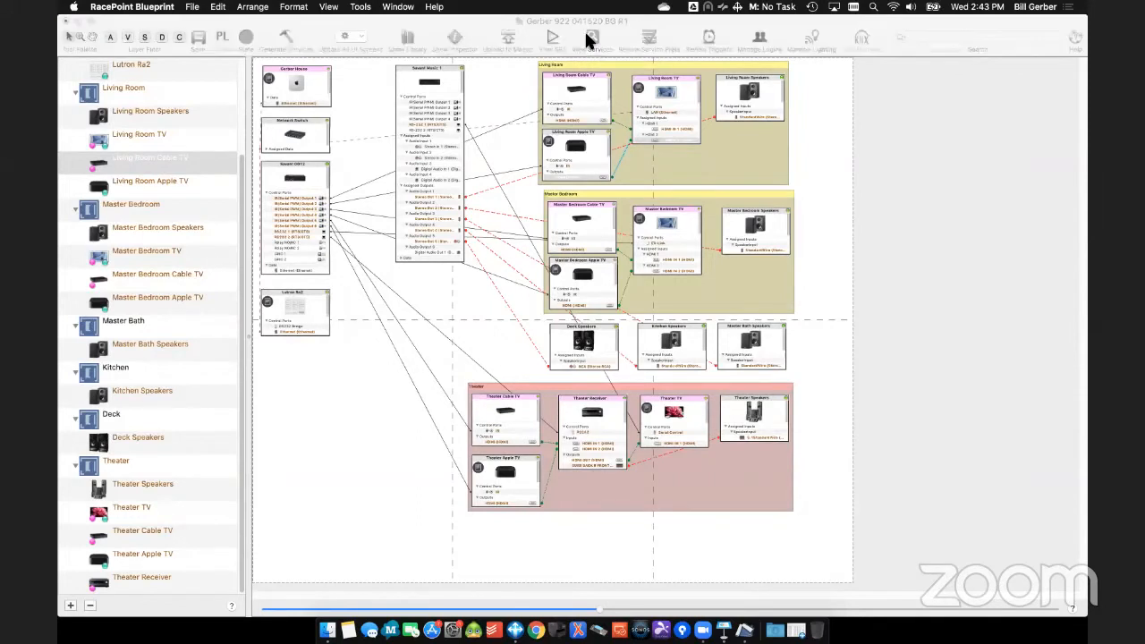
left_click(379, 107)
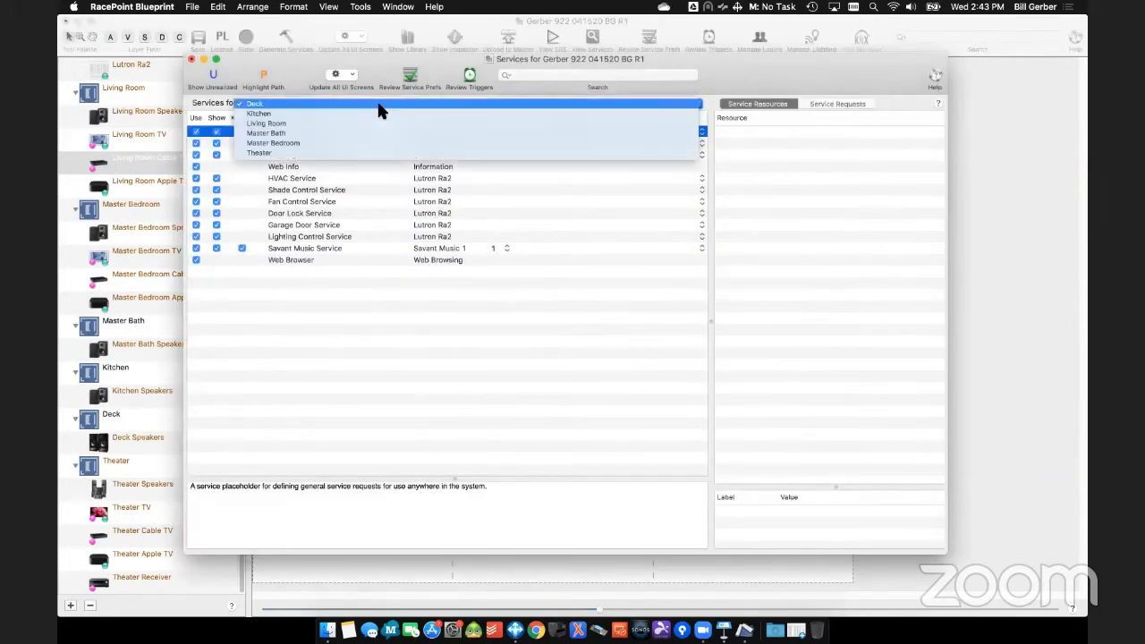
left_click(288, 154)
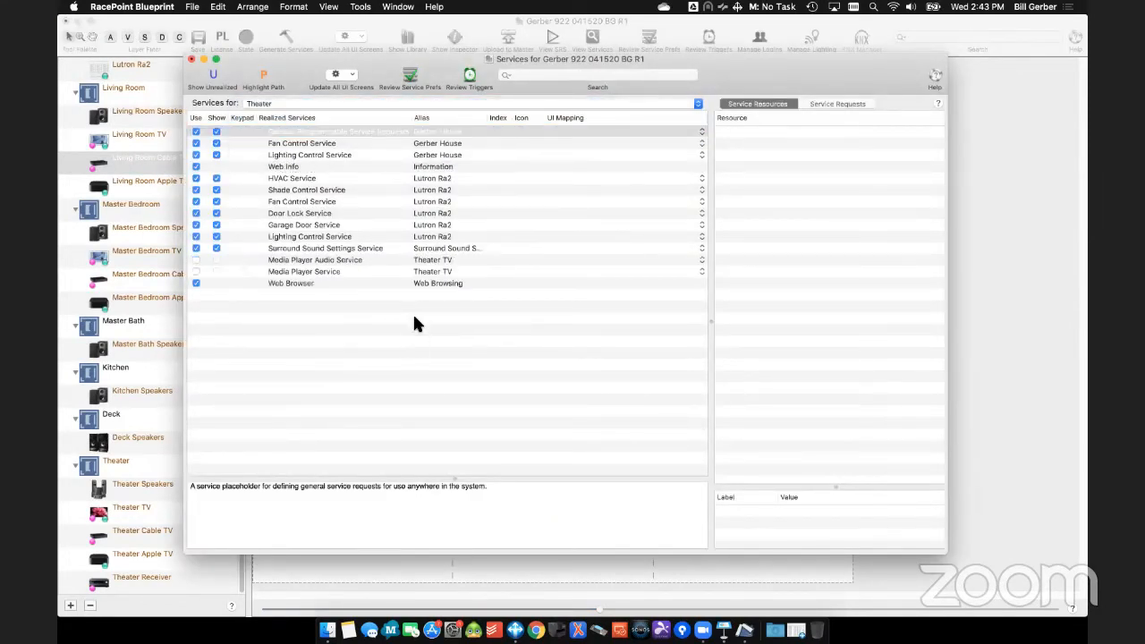
left_click_drag(435, 53, 957, 463)
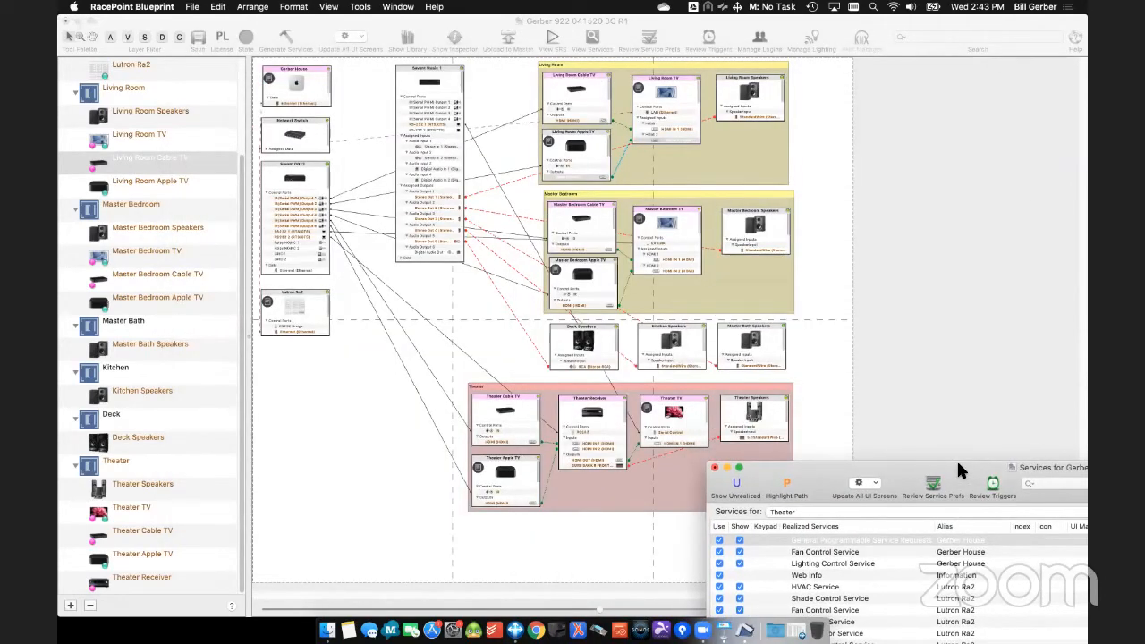
left_click_drag(956, 458, 525, 64)
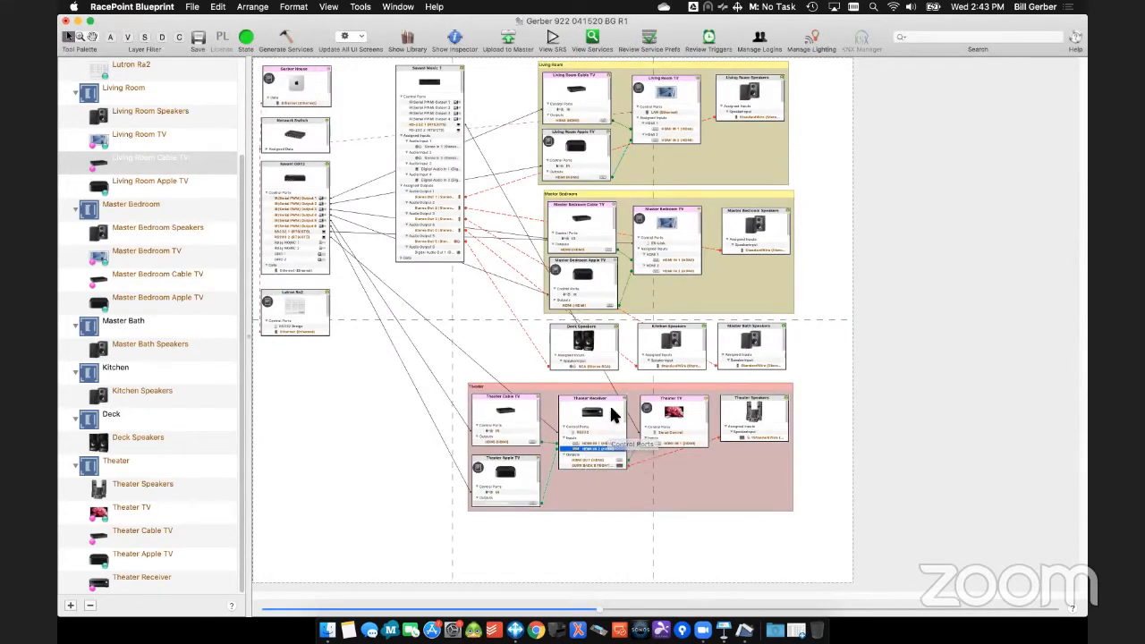
- Inspect the Theater Receiver, show its Assigned I/Os, and reposition the inspector to make the connector lists fully reachable
double_click(611, 410)
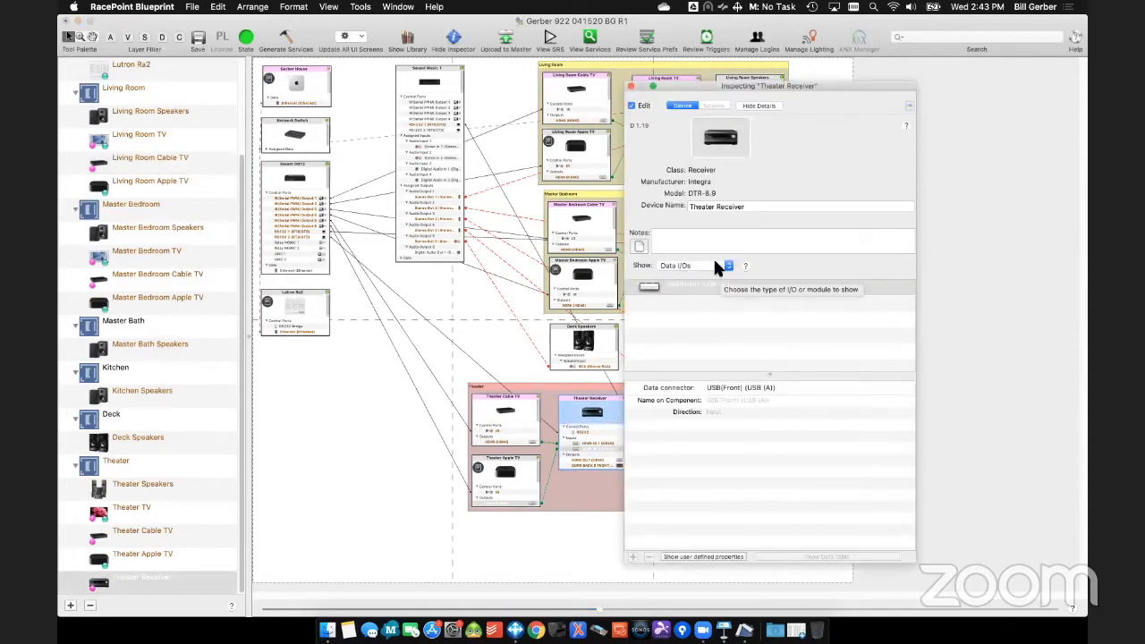
left_click(713, 266)
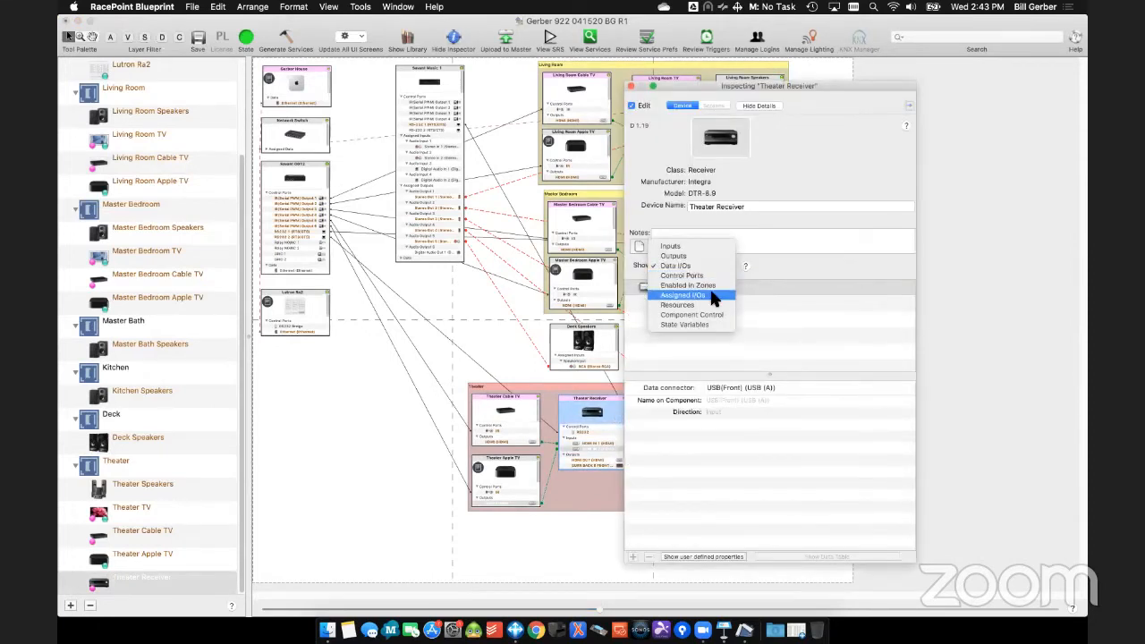
left_click(711, 292)
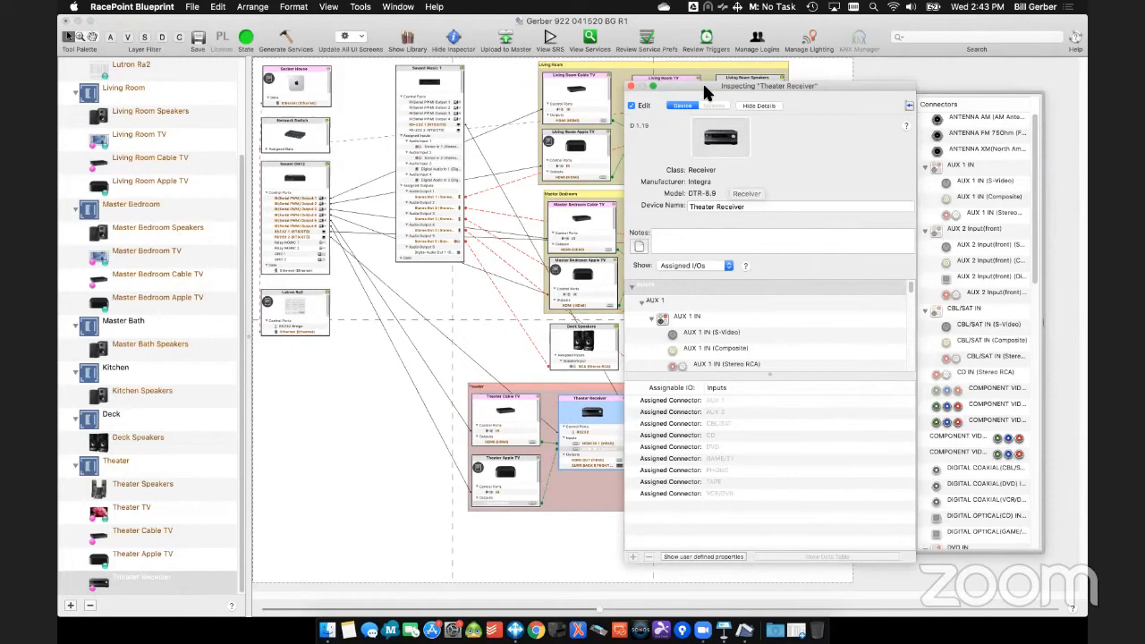
left_click_drag(728, 87, 585, 22)
left_click_drag(771, 498, 787, 583)
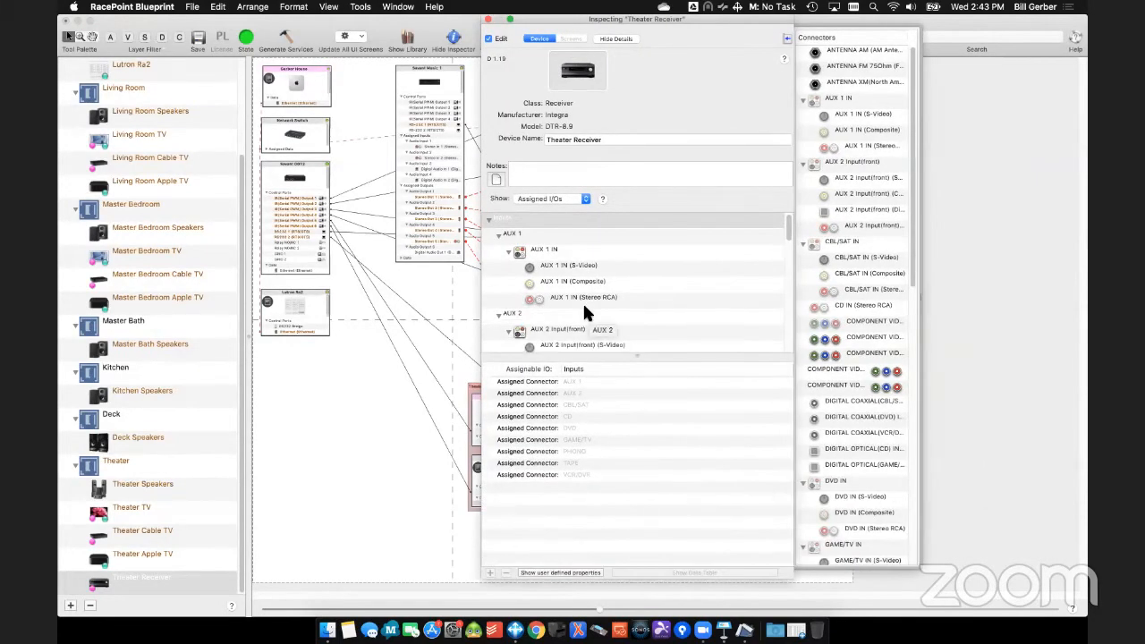
- Assign the receiver's HDMI IN 1 connector to its CBL/SAT input
scroll(582, 300, "down", 3)
scroll(584, 306, "down", 5)
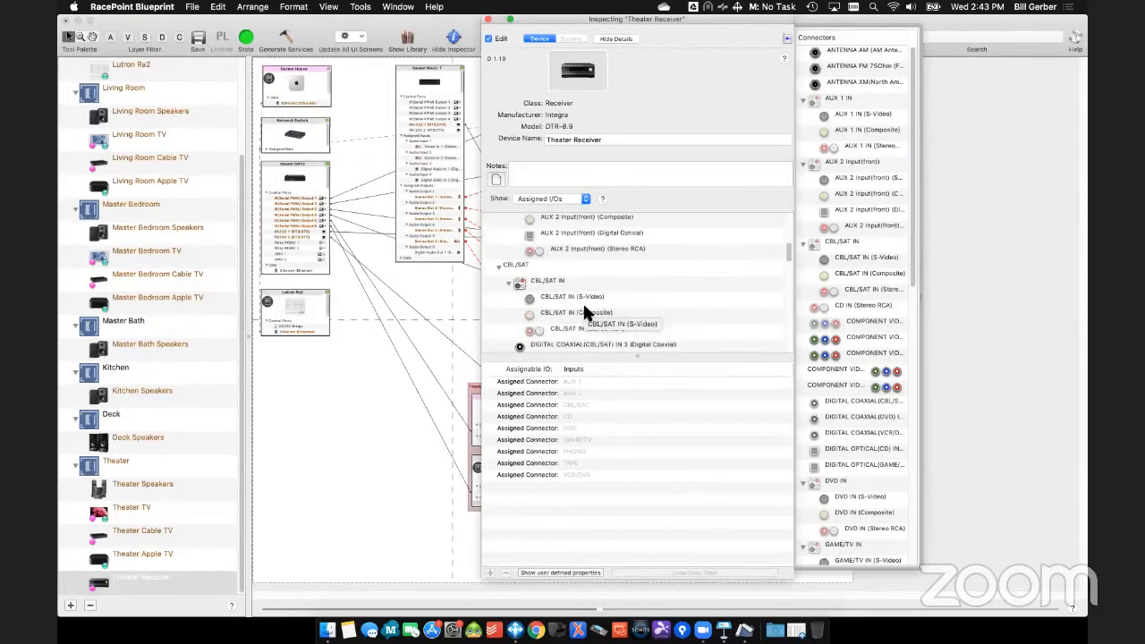
scroll(841, 448, "down", 10)
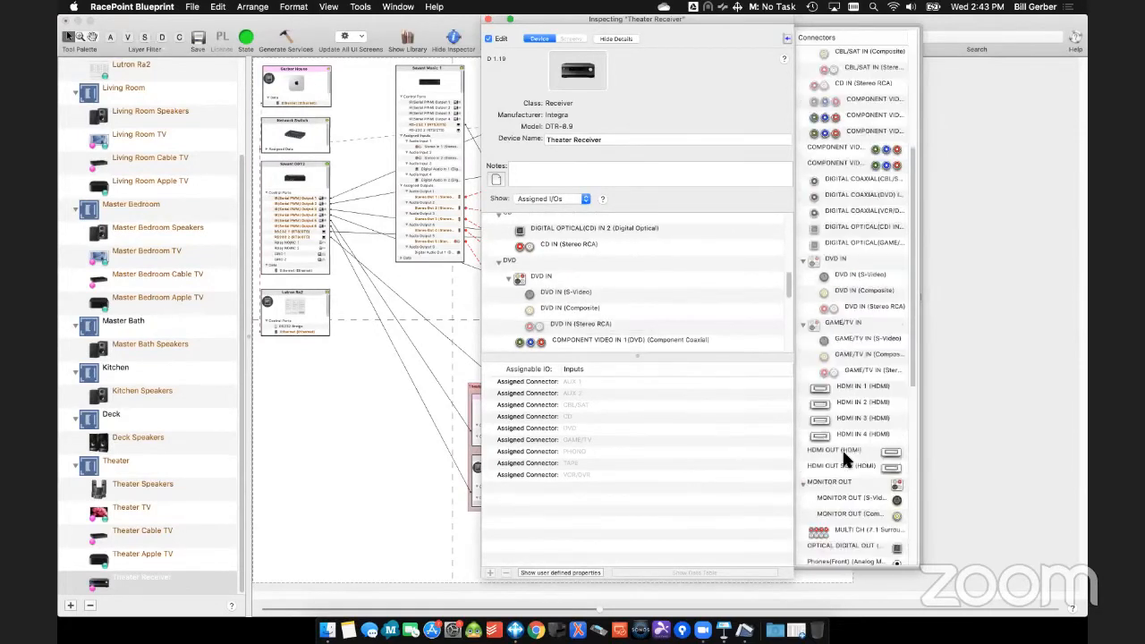
scroll(615, 284, "up", 5)
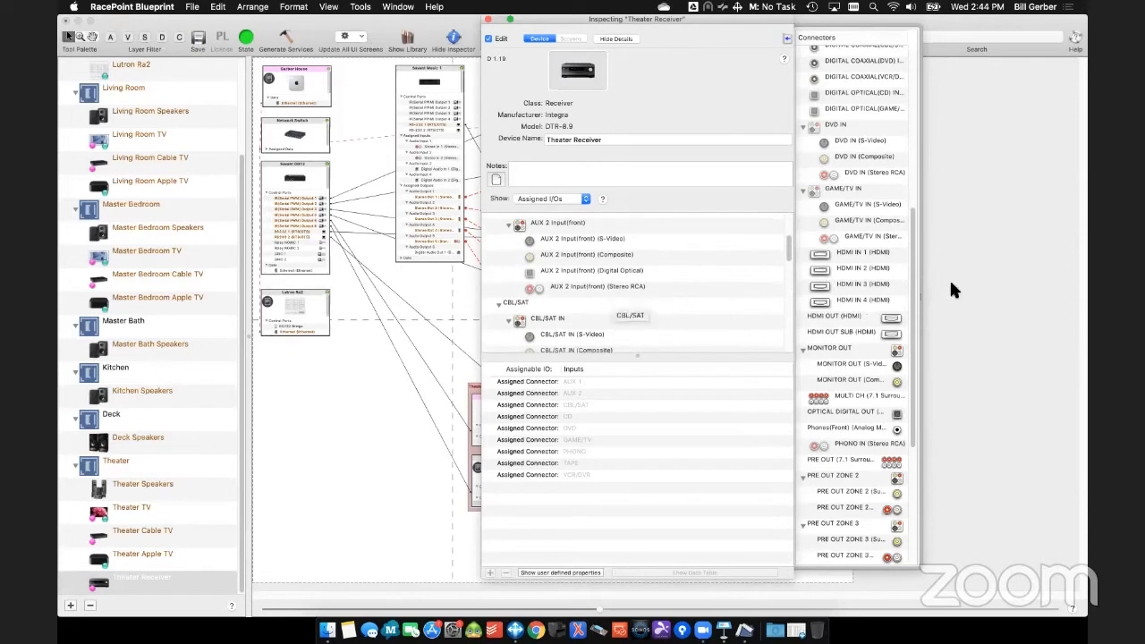
left_click_drag(824, 273, 553, 307)
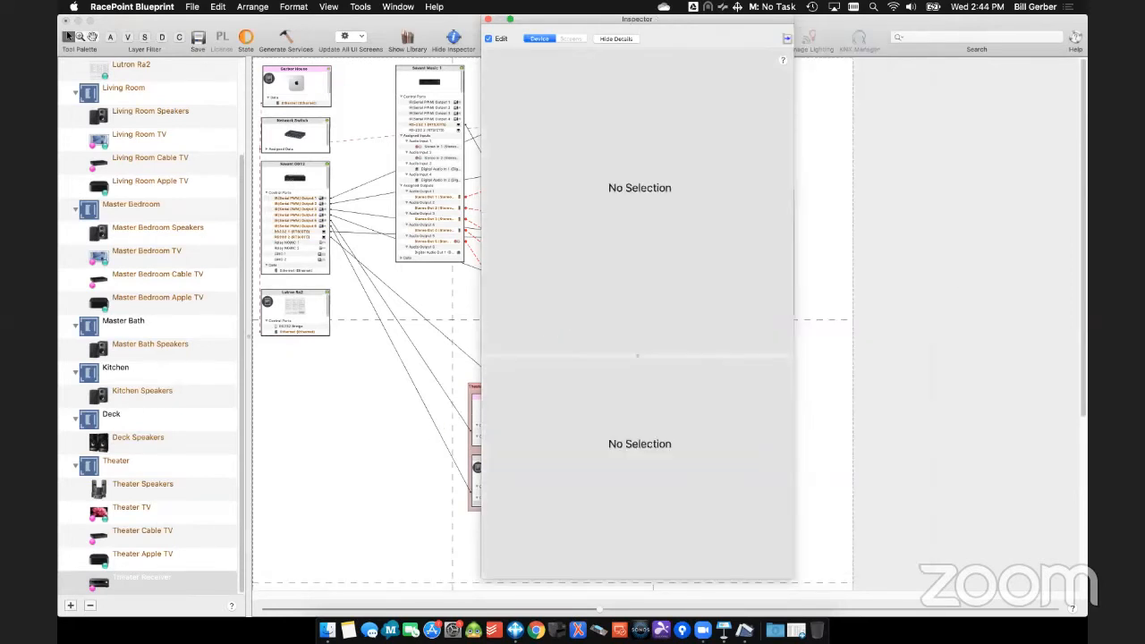
- Move the inspector off the Theater Receiver, reselect that receiver, and check the connectors under its CBL/SAT input
left_click_drag(662, 29, 767, 36)
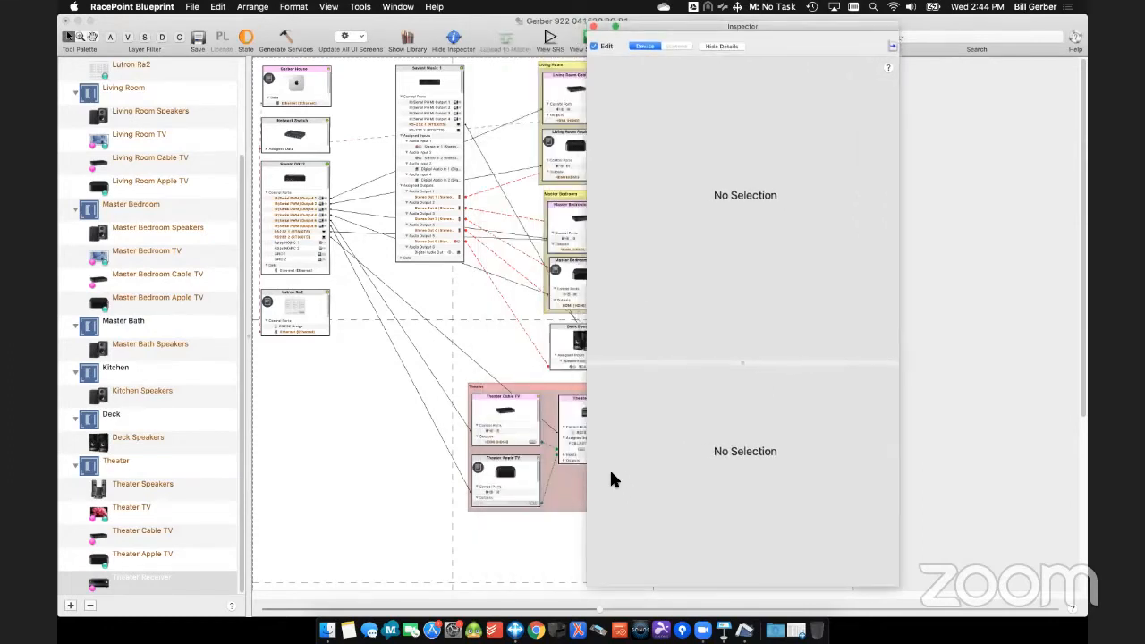
left_click(570, 410)
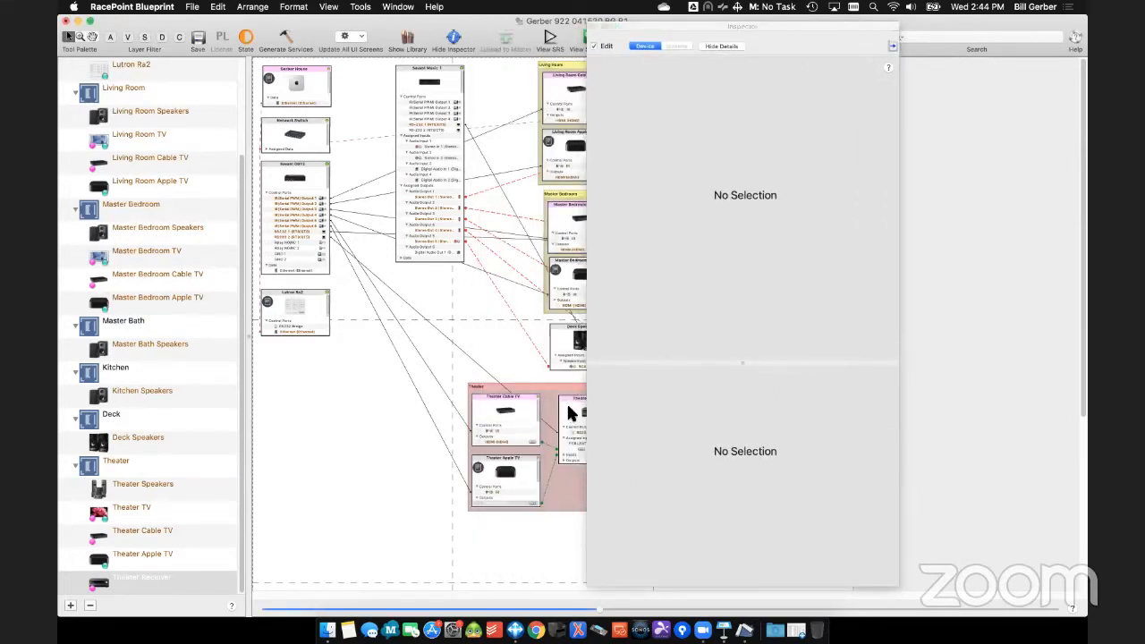
left_click(568, 405)
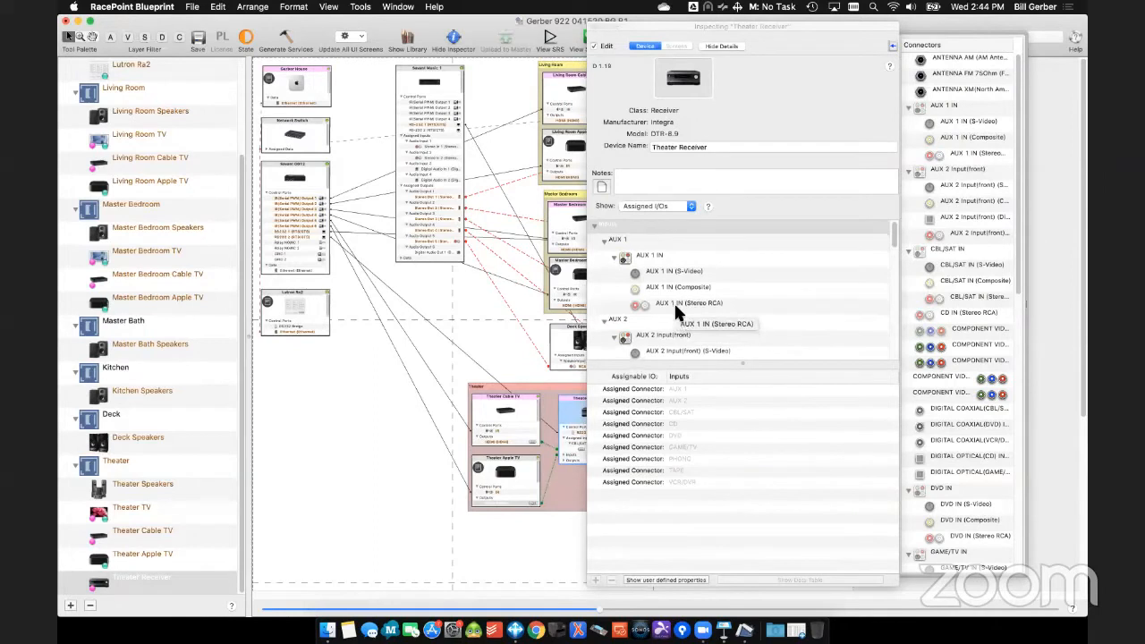
scroll(674, 301, "down", 5)
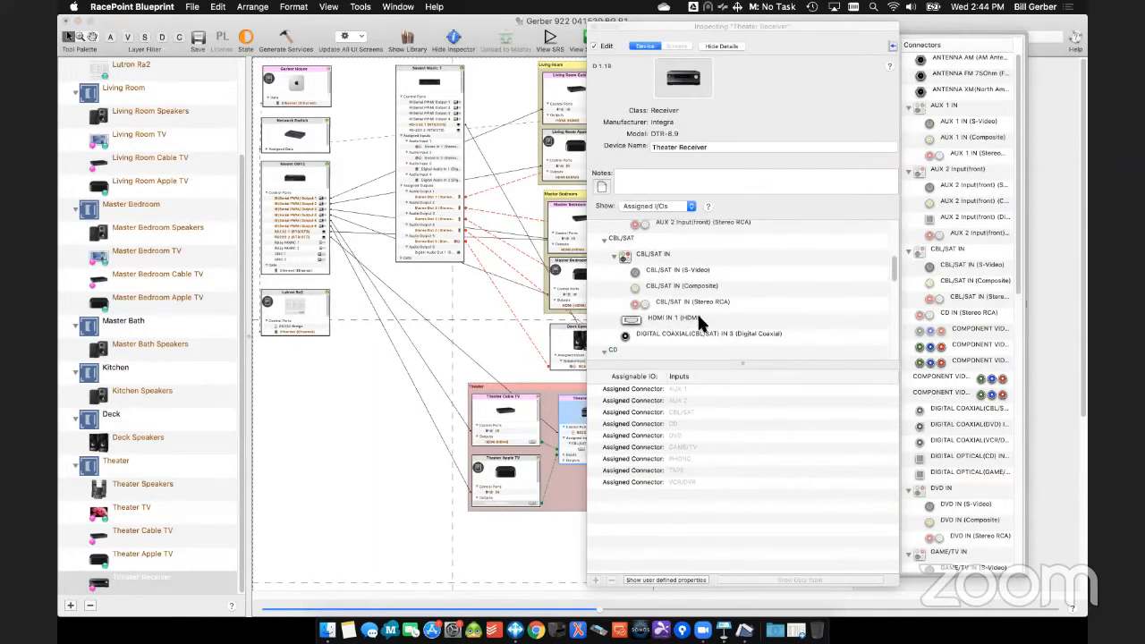
left_click(671, 321)
- Assign the HDMI IN 2 connector to the receiver's GAME/TV input and close the inspector
scroll(681, 314, "down", 3)
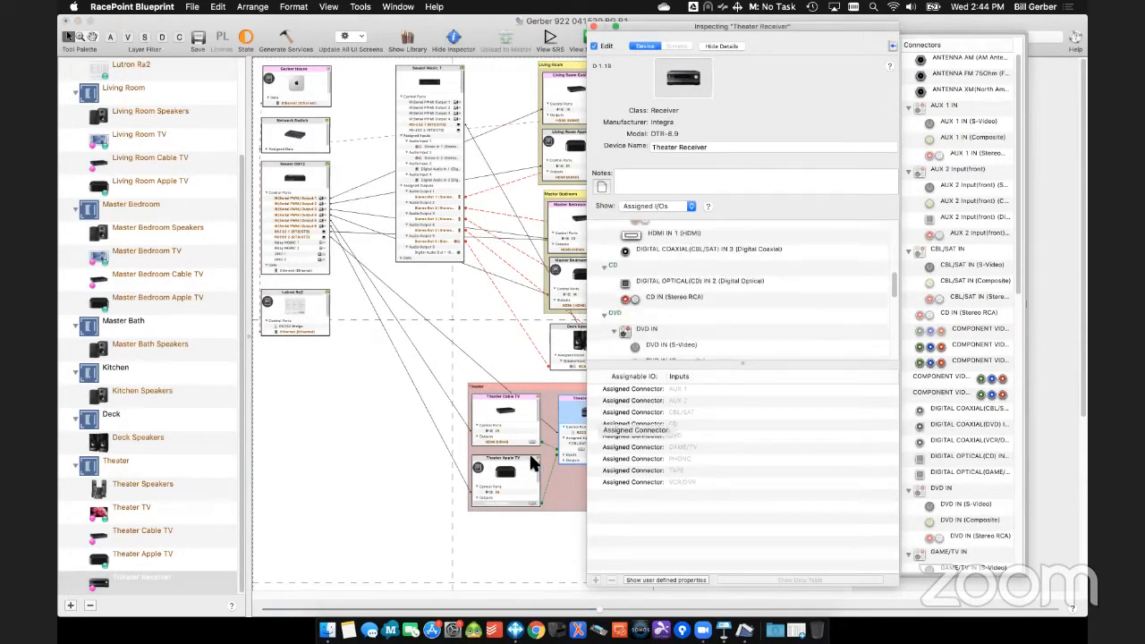
scroll(741, 291, "down", 5)
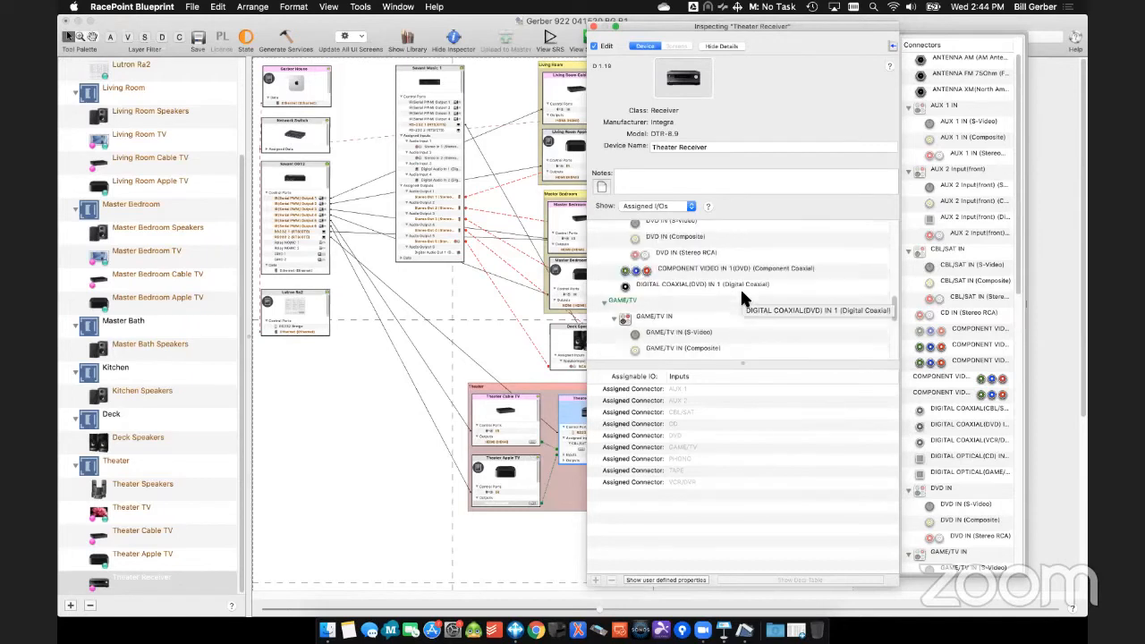
scroll(715, 295, "down", 5)
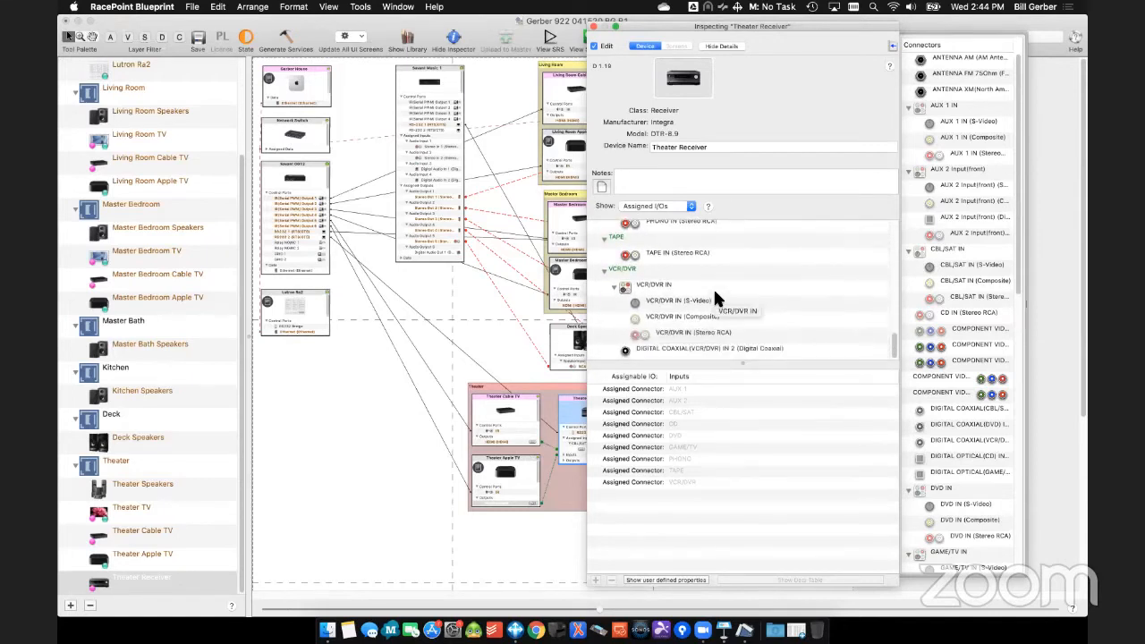
scroll(711, 292, "up", 5)
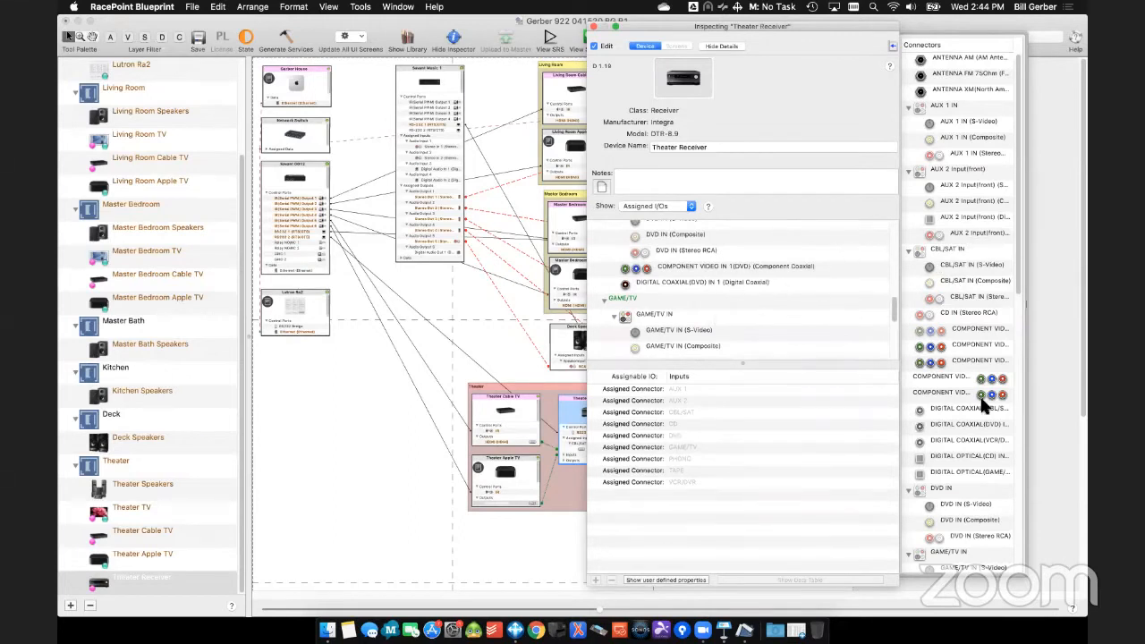
scroll(955, 500, "down", 5)
left_click_drag(954, 443, 653, 313)
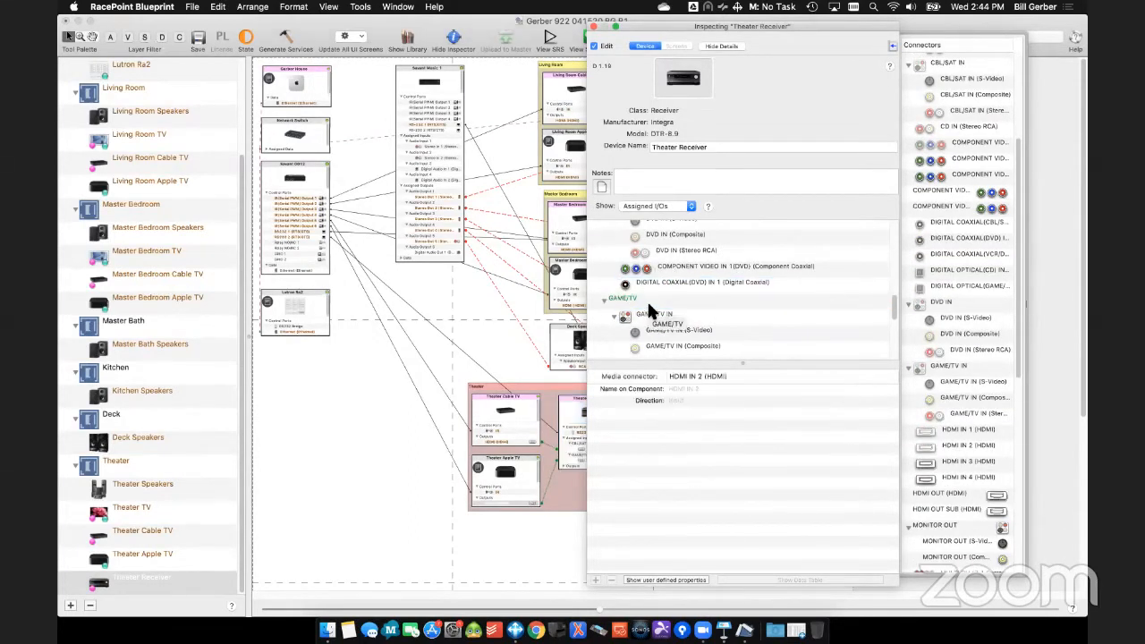
left_click(594, 26)
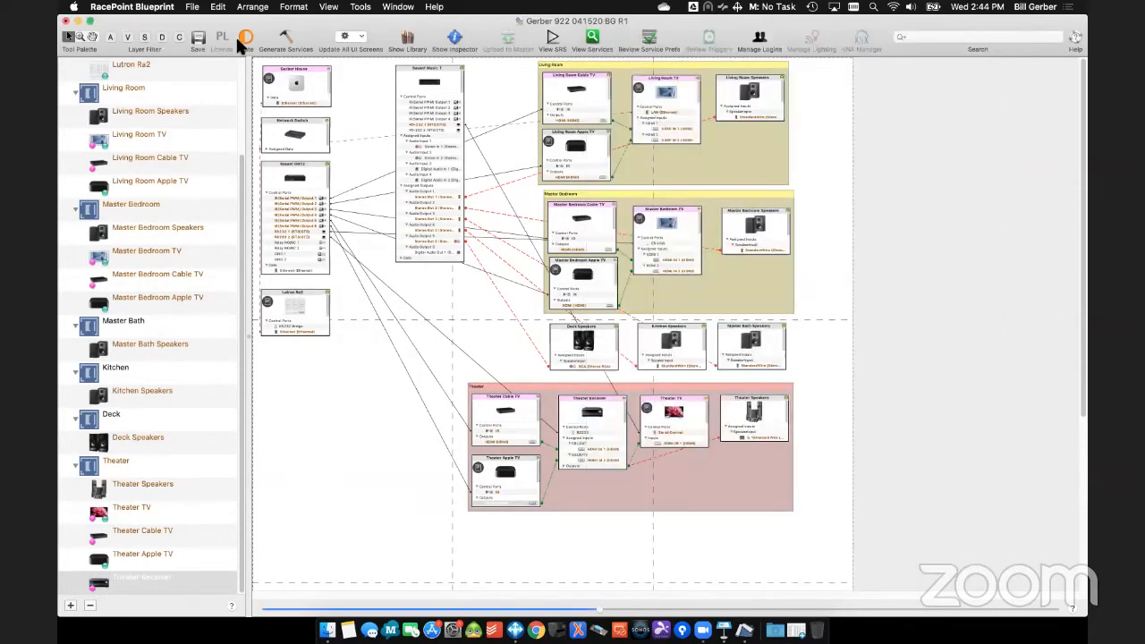
- Regenerate the services with the existing preferences and list the Theater zone's services with a wider Alias column
left_click(288, 37)
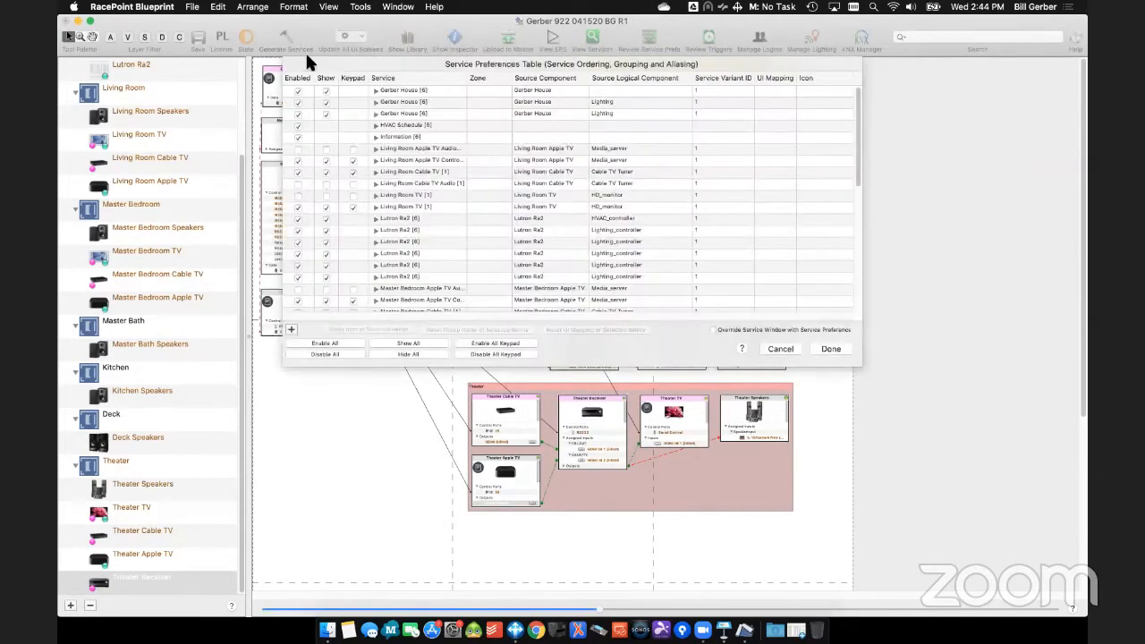
left_click(841, 349)
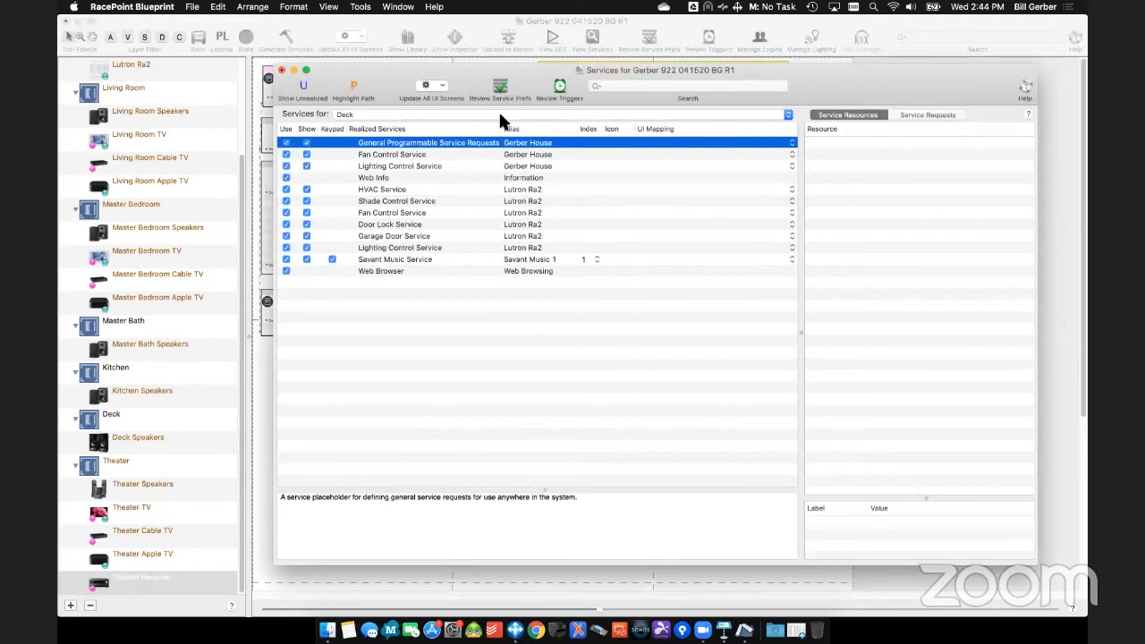
left_click(498, 112)
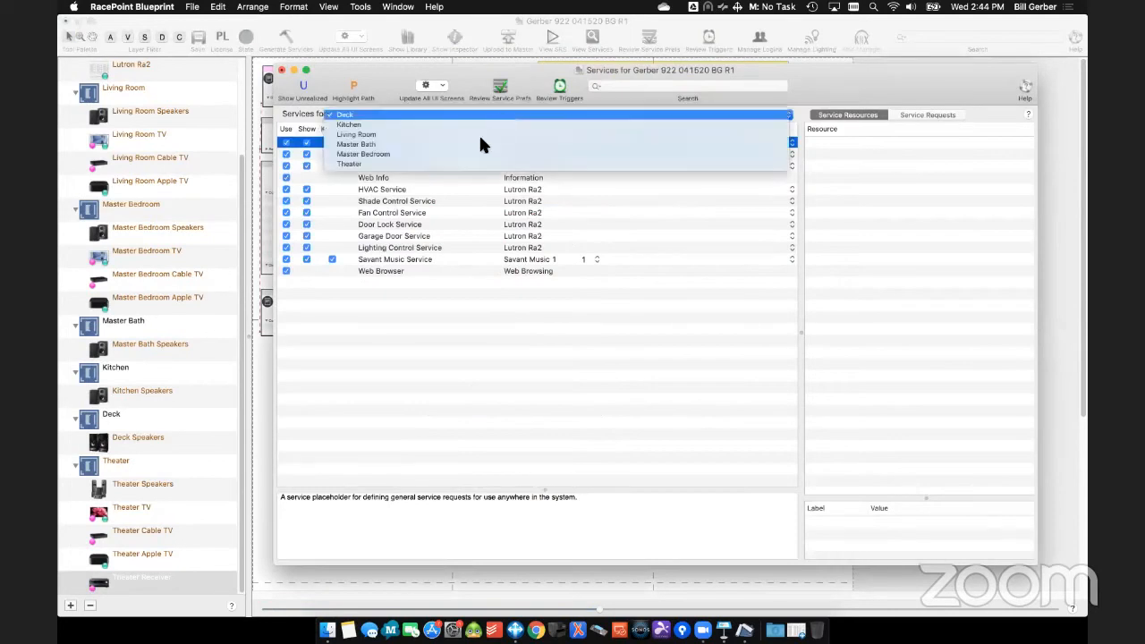
left_click(473, 169)
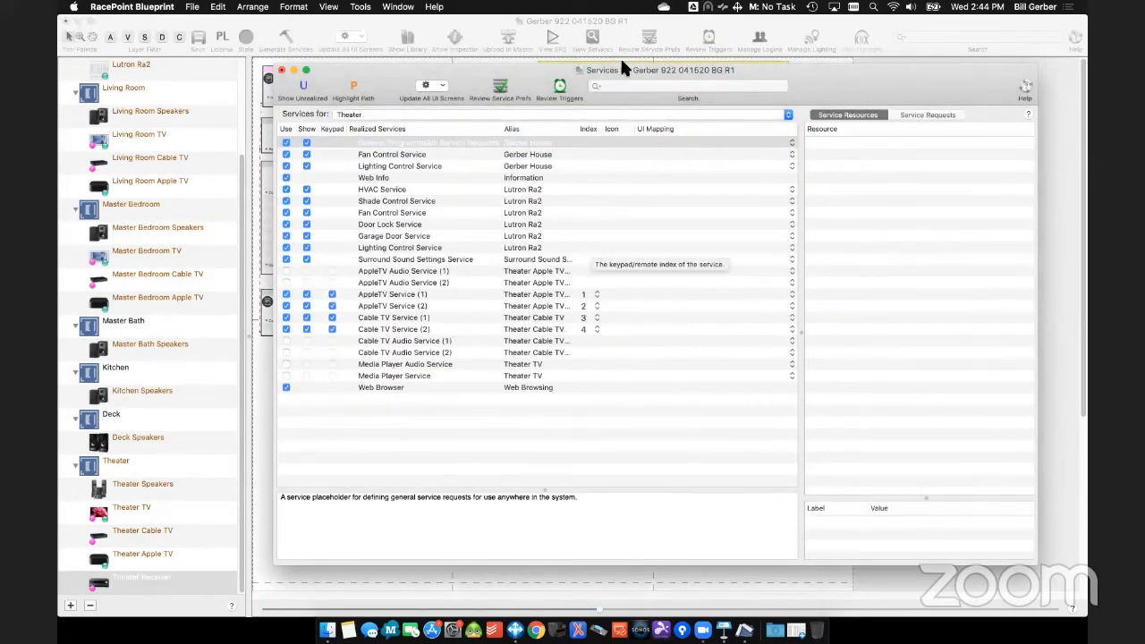
left_click_drag(578, 130, 615, 133)
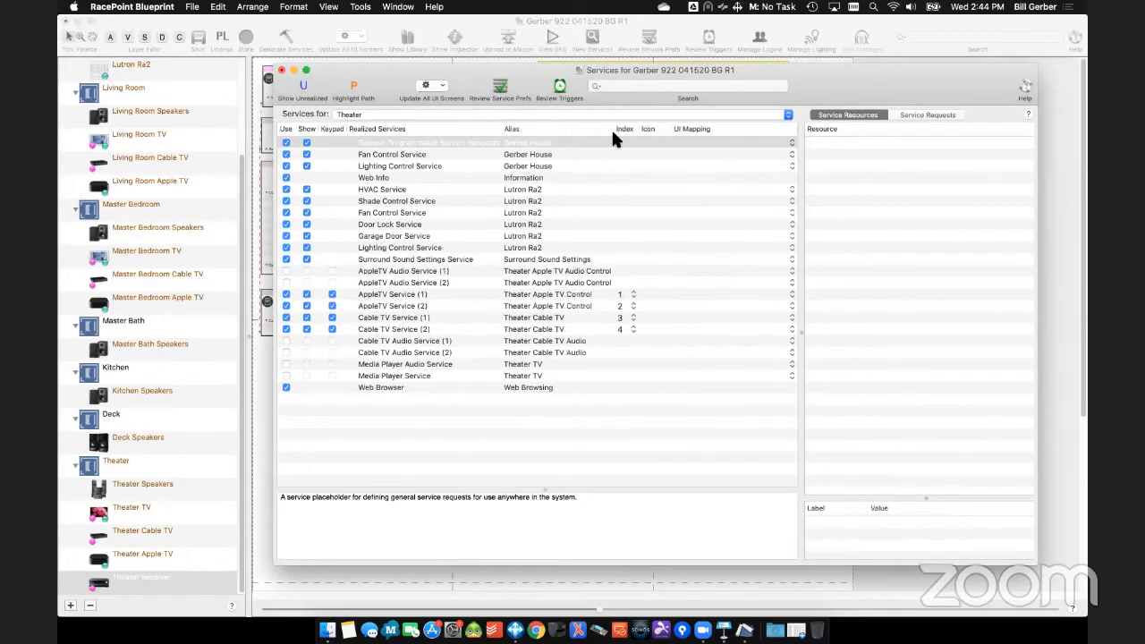
- Compare the audio and video resources of the two AppleTV services and the two Cable TV services in the Theater
left_click(573, 297)
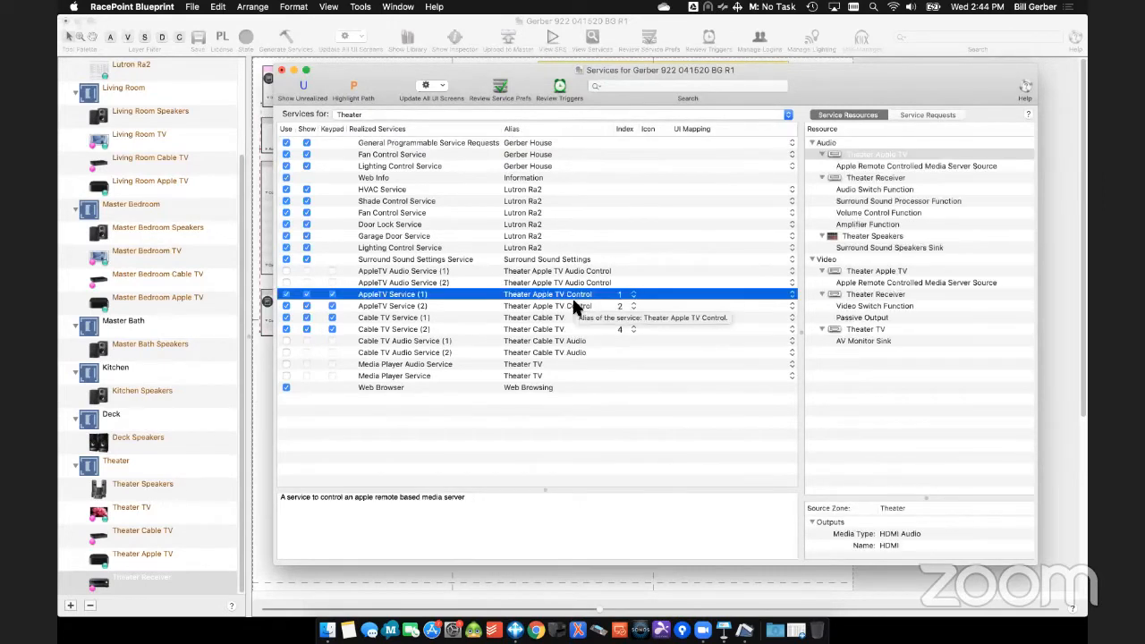
left_click(571, 305)
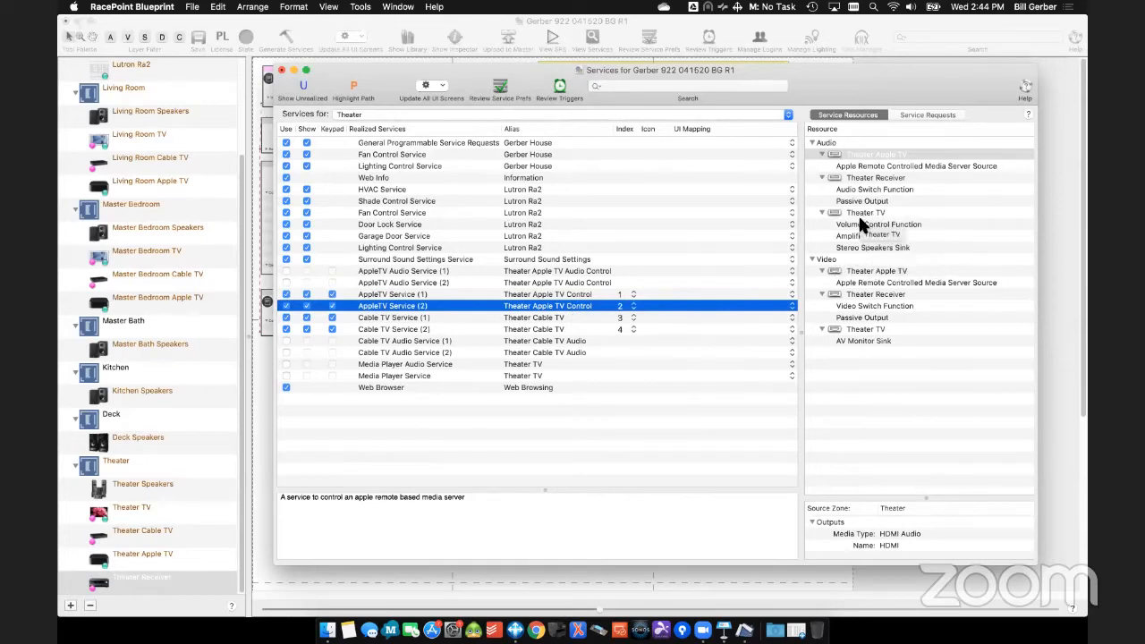
left_click(576, 294)
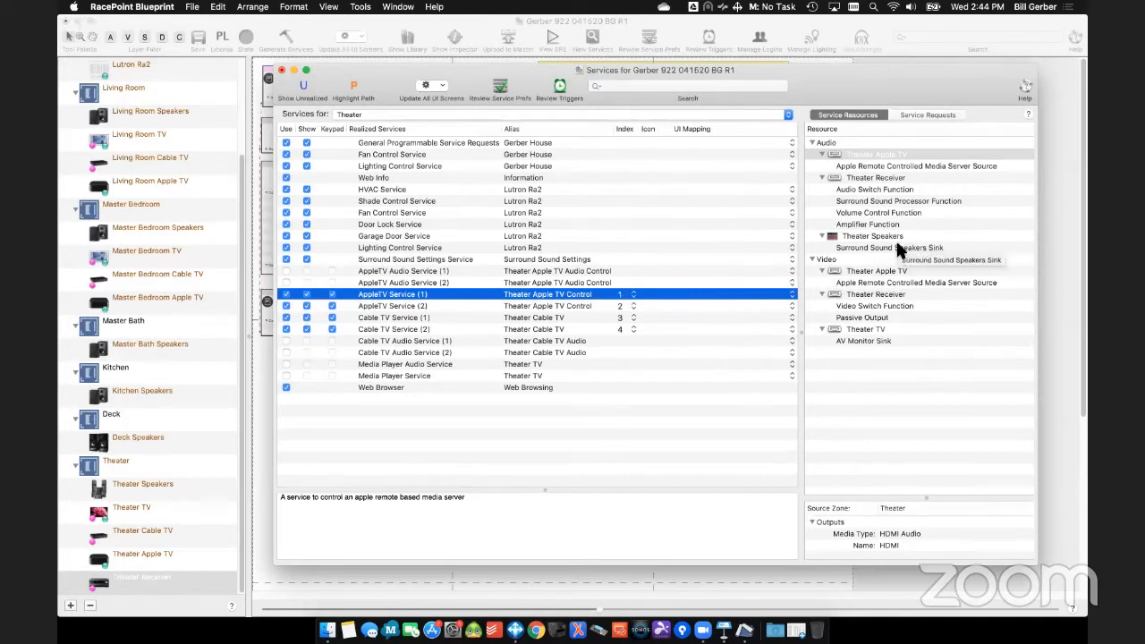
left_click(575, 316)
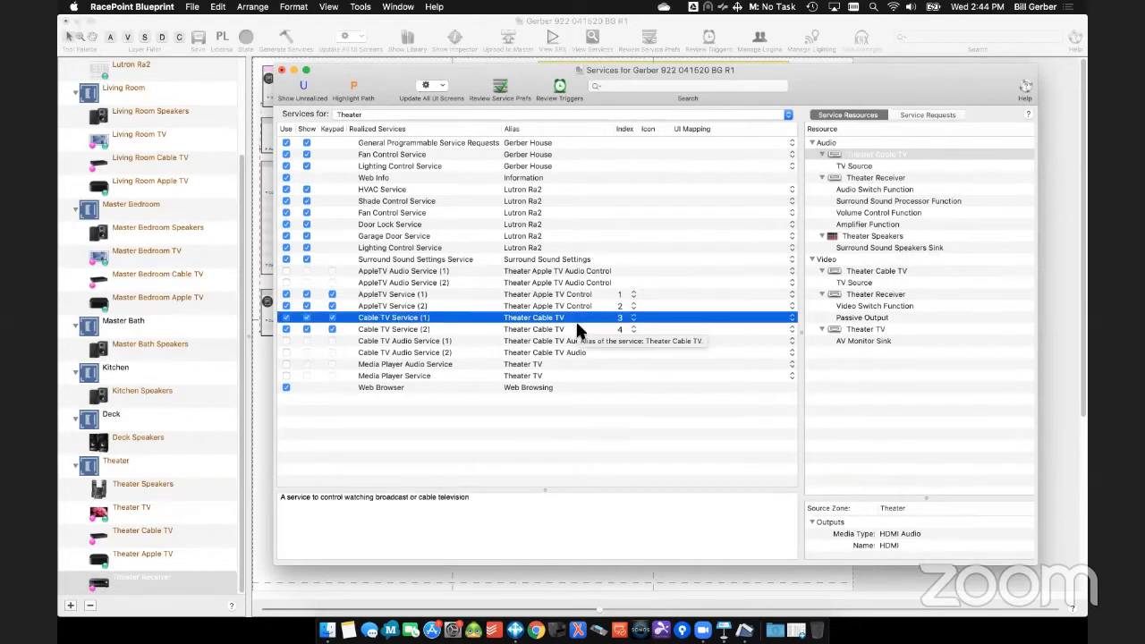
left_click(577, 330)
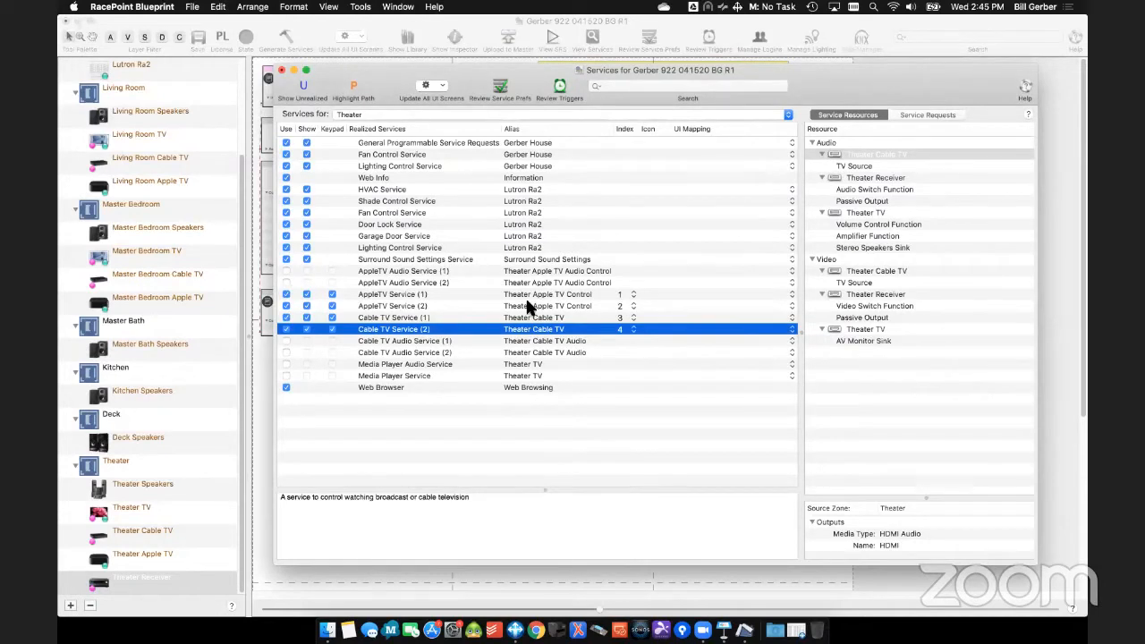
- Change the alias of Cable TV Service (2) to "Theater Cable TV TV Speakers"
left_click(561, 329)
left_click(570, 329)
type("TV Speakers")
key("Return")
- Change the alias of Cable TV Service (1) to "Theater Cable TV Surround Speakers"
left_click(568, 317)
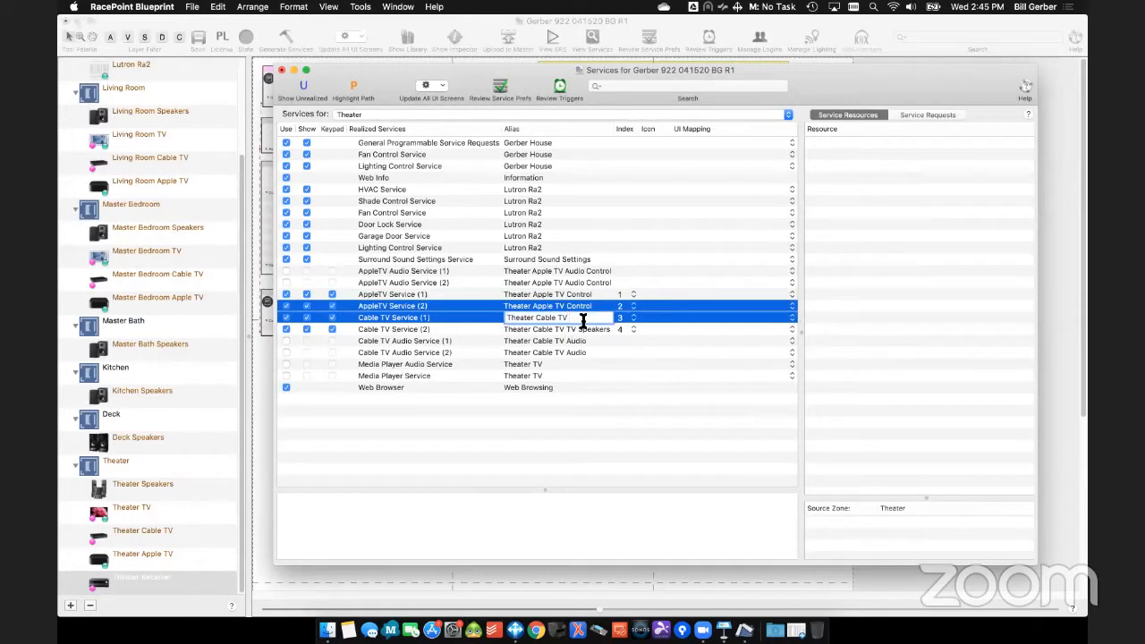
type("Surround Sound")
key("Return")
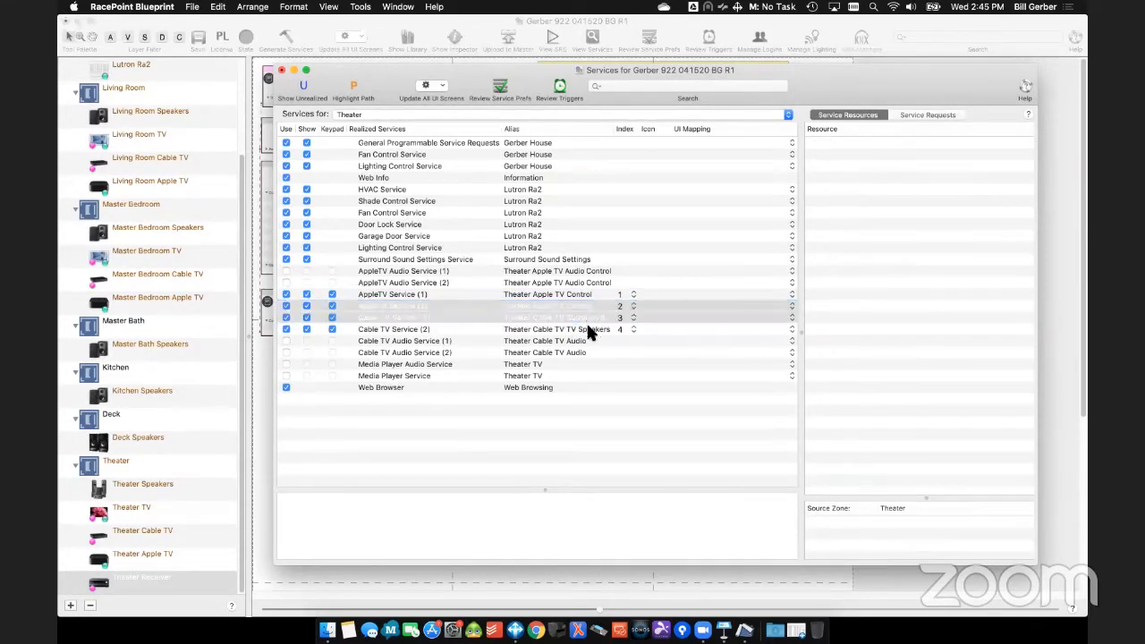
left_click(608, 365)
left_click(574, 318)
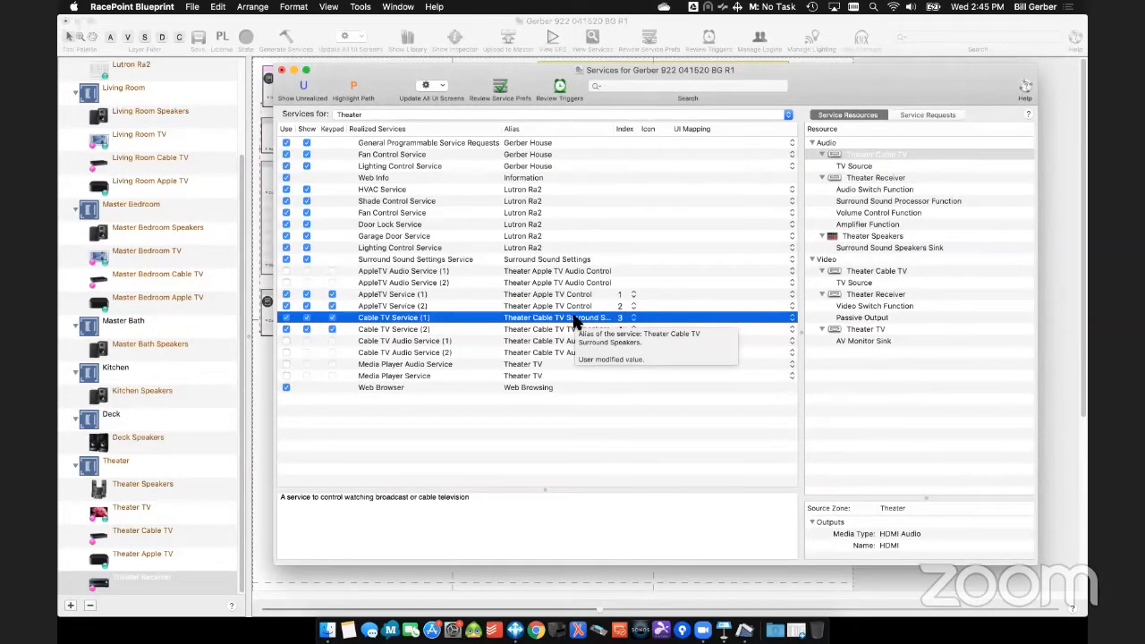
- Disable Cable TV Service (2) for the Theater zone and select AppleTV Service (2)
left_click(575, 330)
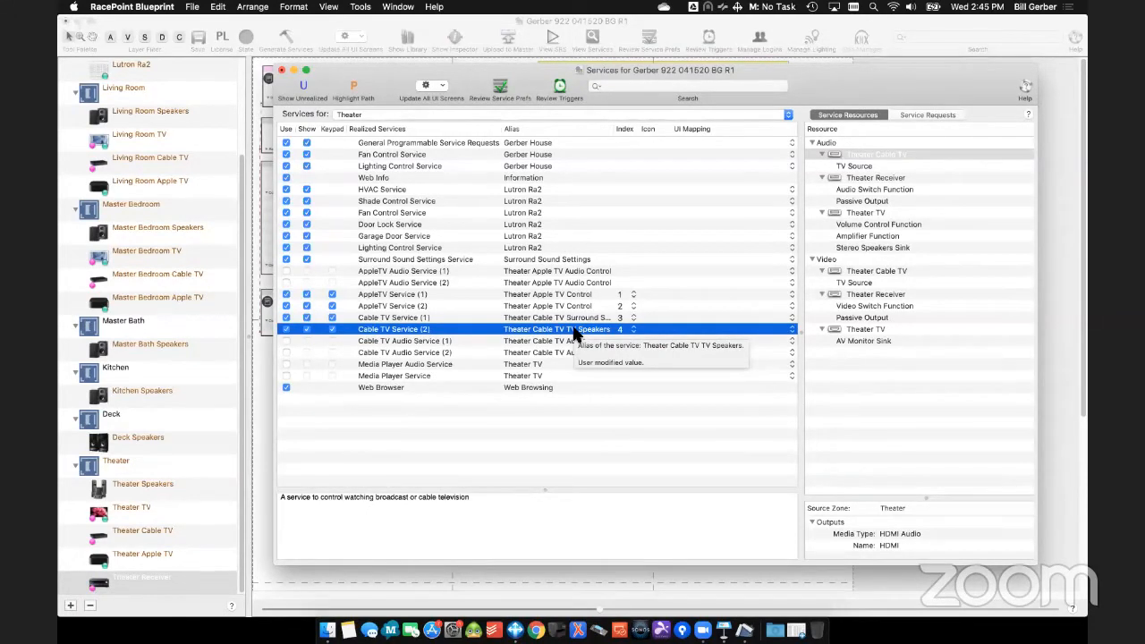
left_click(286, 331)
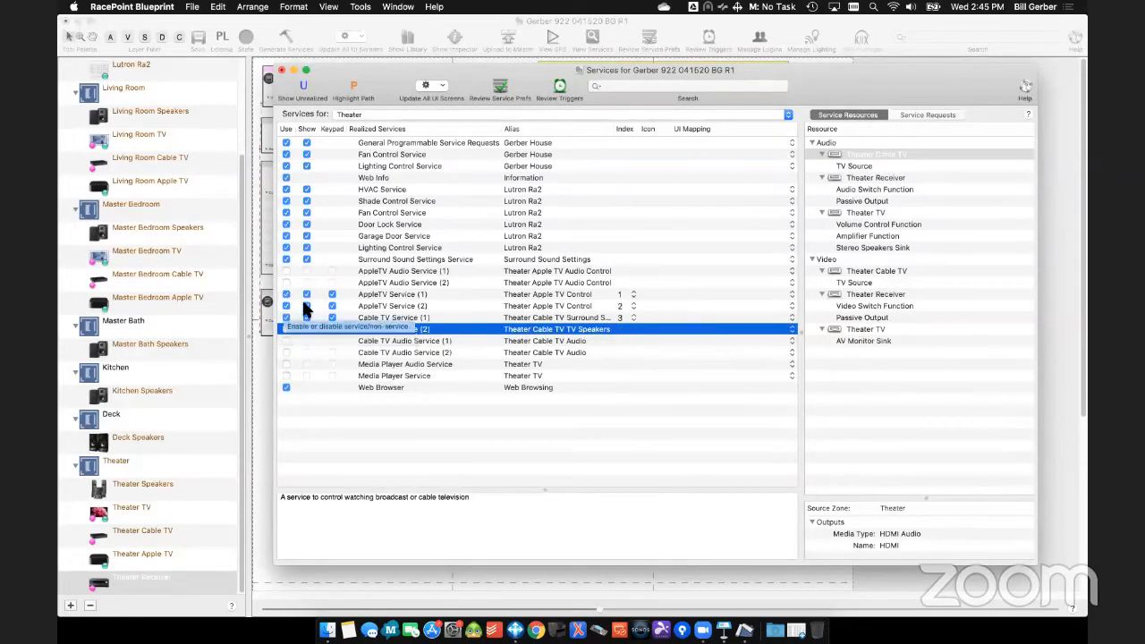
left_click(435, 306)
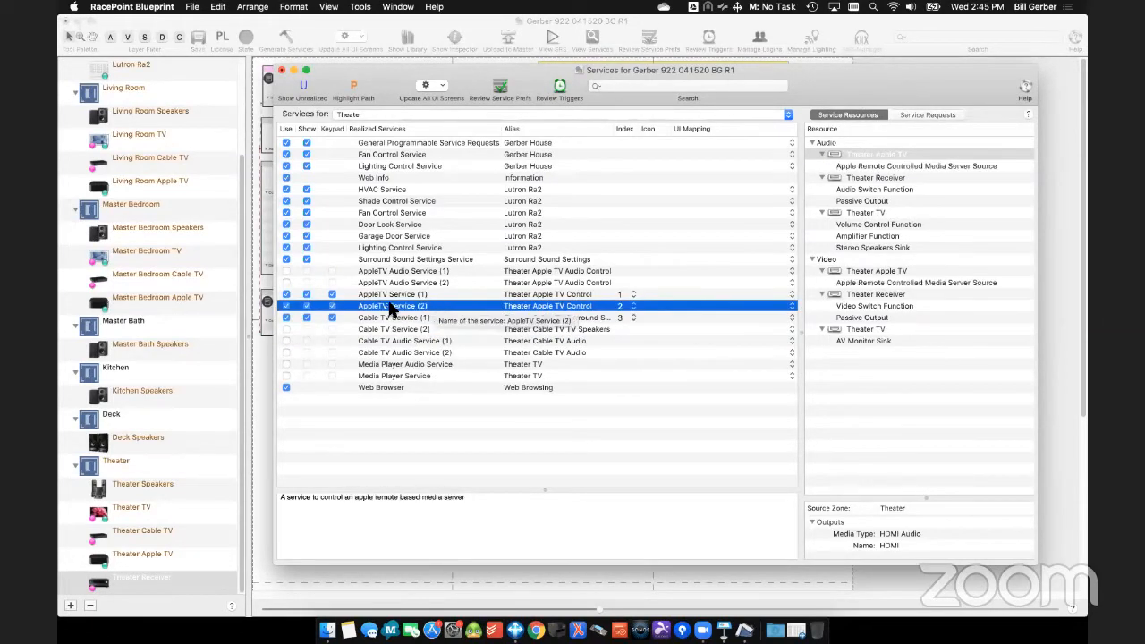
- Disable AppleTV Service (2) for the Theater zone and close the services window
left_click(286, 306)
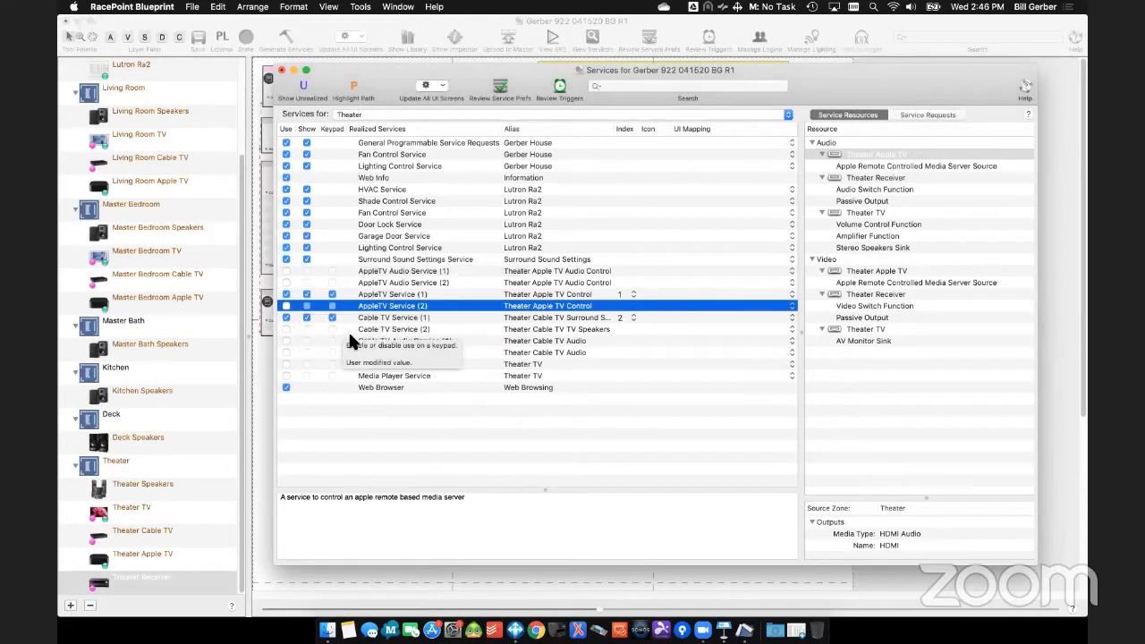
left_click(281, 71)
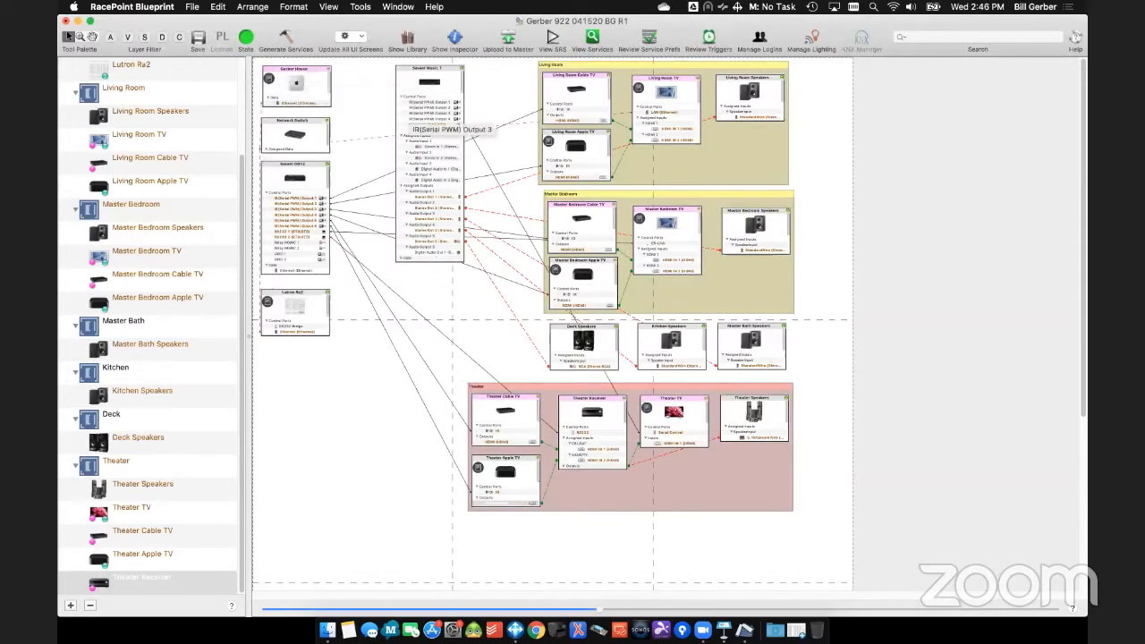
- Find the Roku 4 in the component library and add it to the Theater zone as "Roku" with the zone name as prefix
left_click(407, 38)
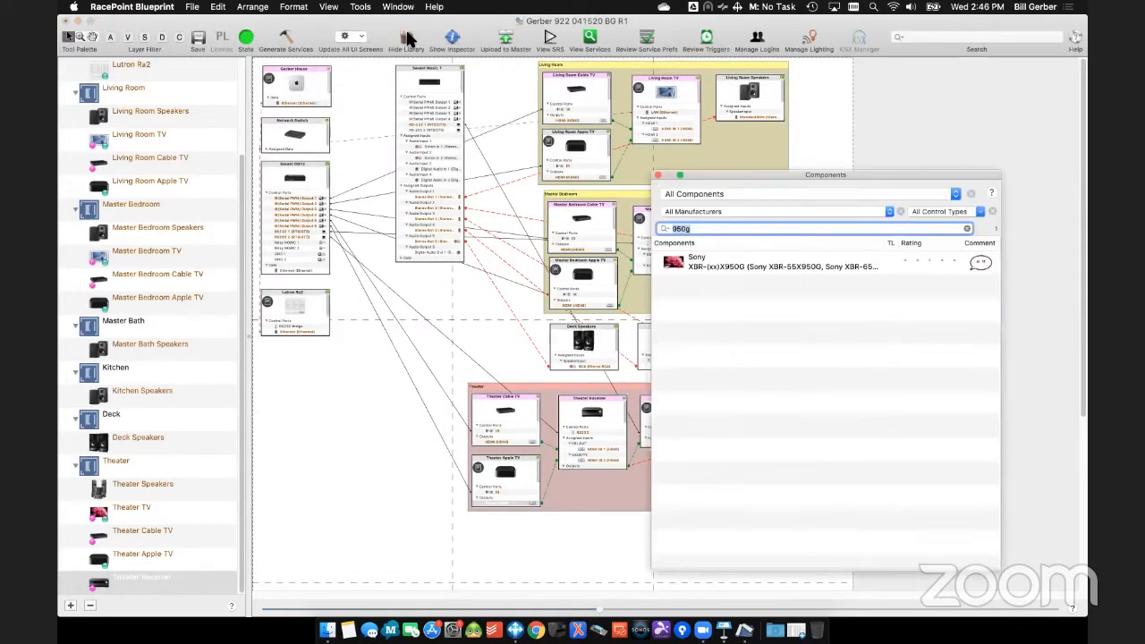
type("roku")
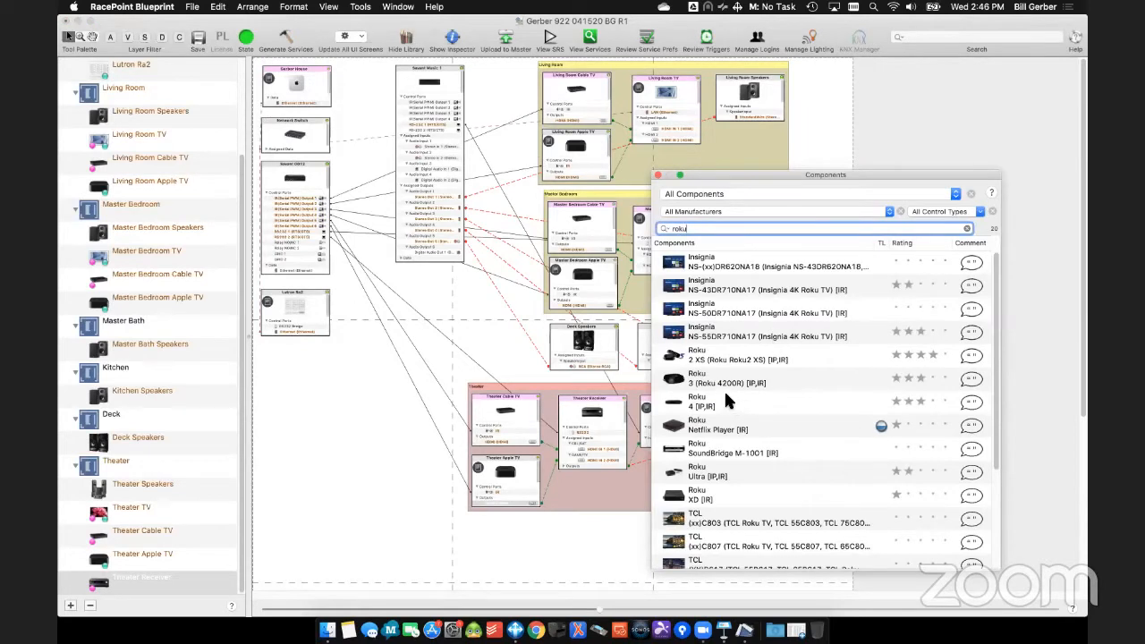
left_click_drag(713, 403, 505, 528)
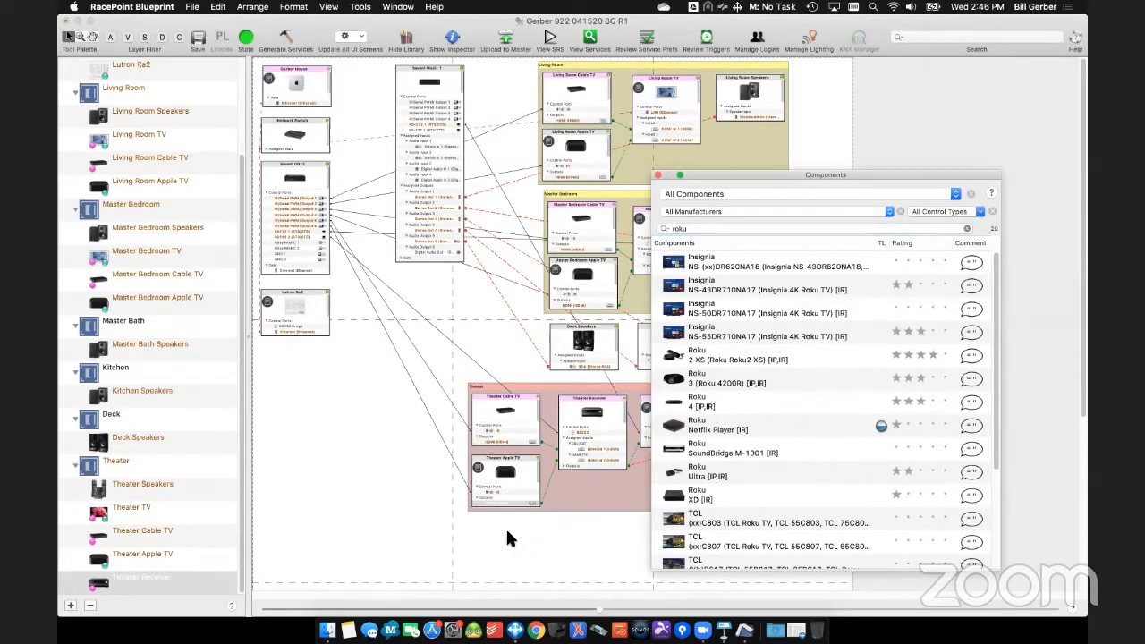
left_click(498, 204)
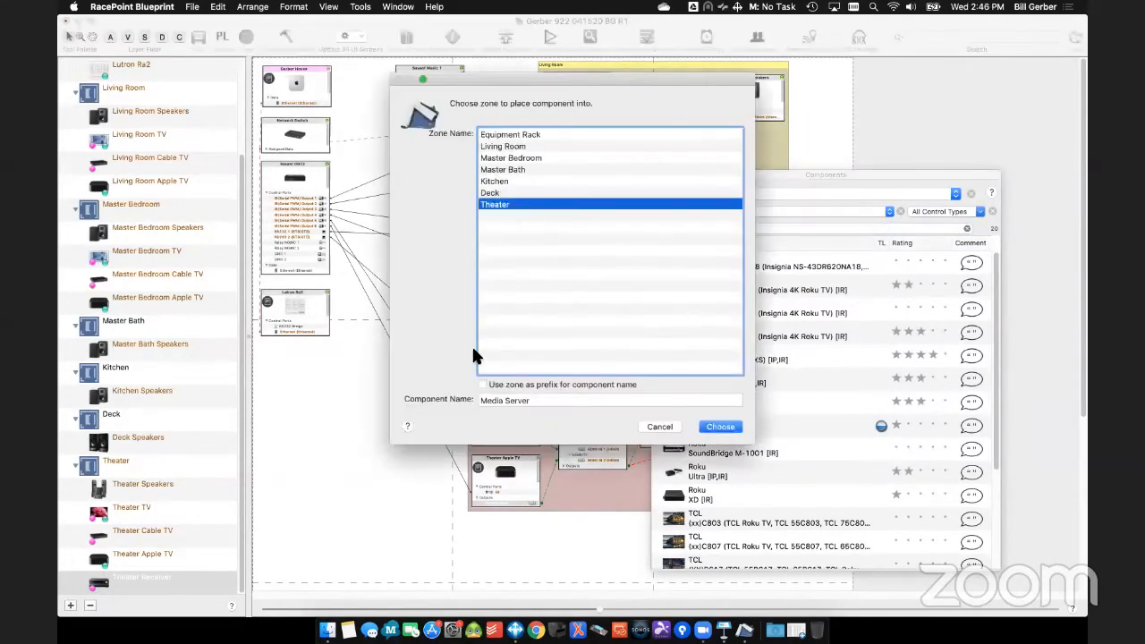
triple_click(486, 400)
type("Rok")
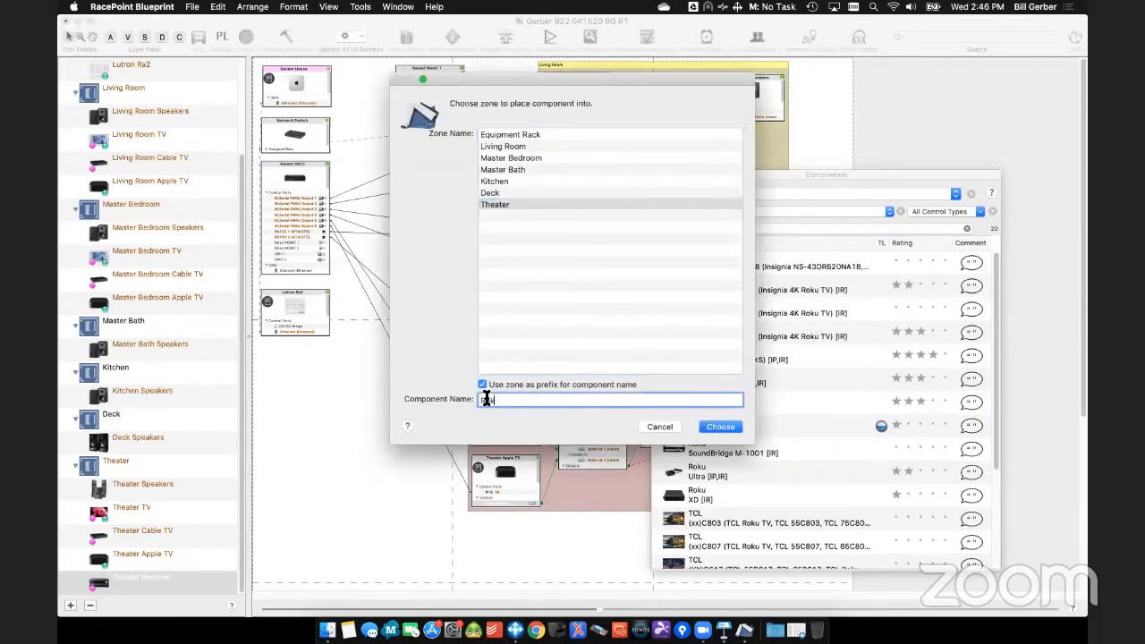
type("u")
key("Return")
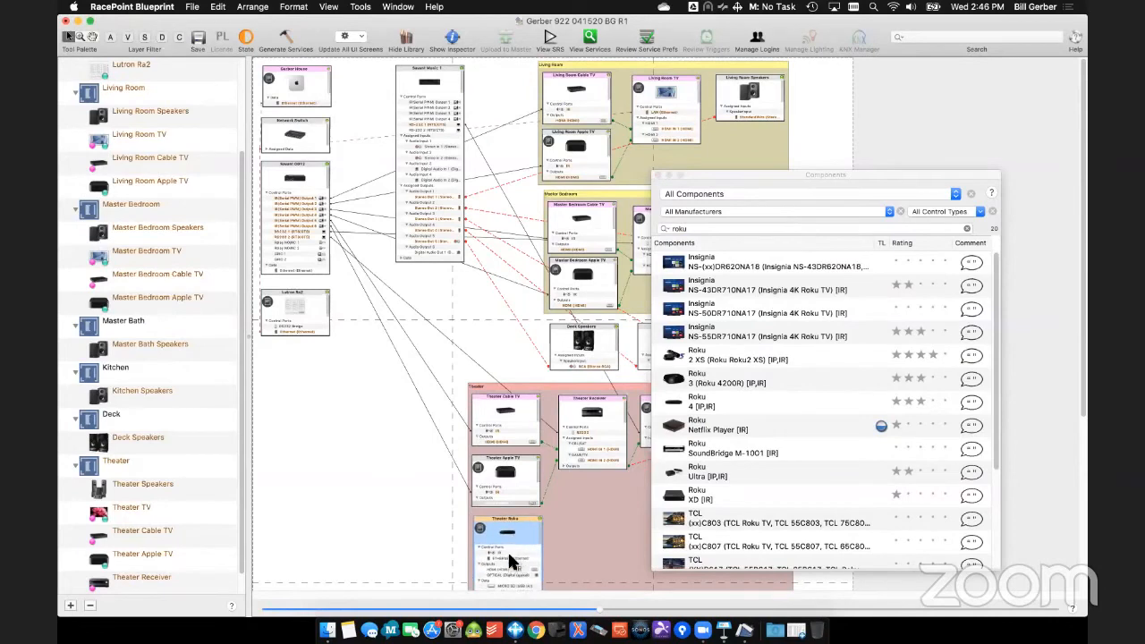
- Connect the Theater Roku's Ethernet control port to port 23 of the Network Switch, leaving the host address blank, and close the component library
left_click(511, 554)
mouse_move(537, 552)
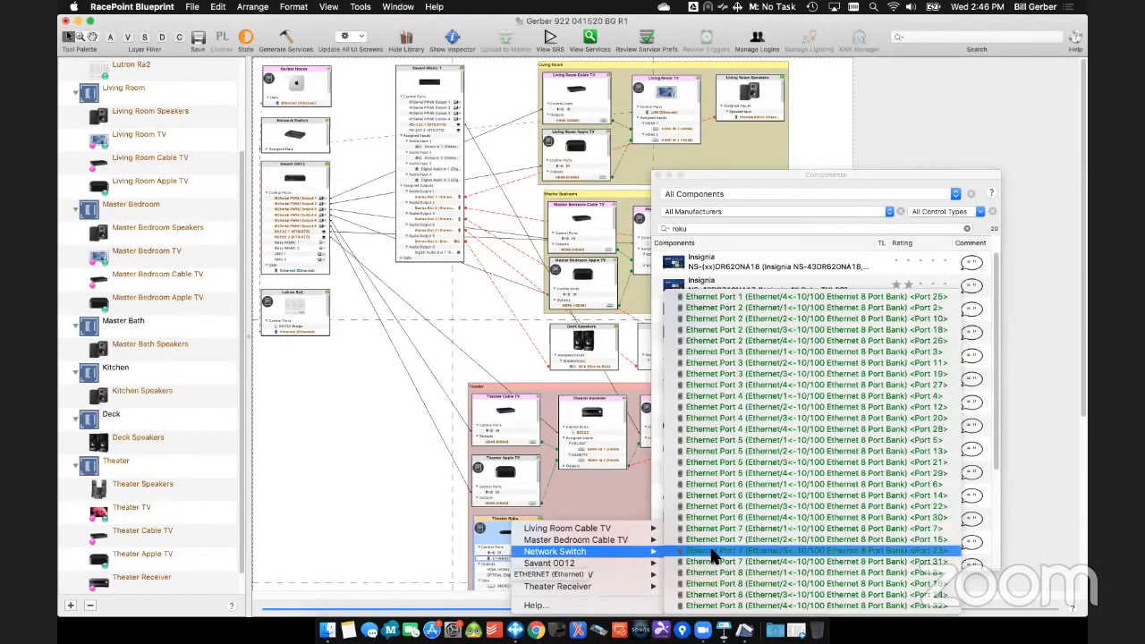
left_click(770, 551)
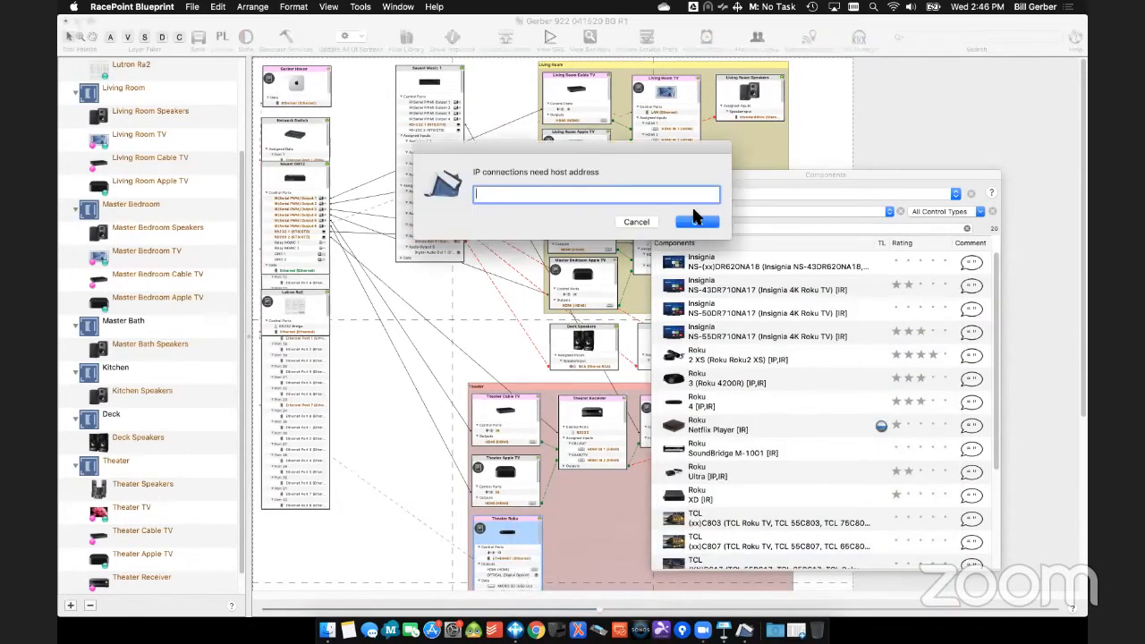
left_click(696, 223)
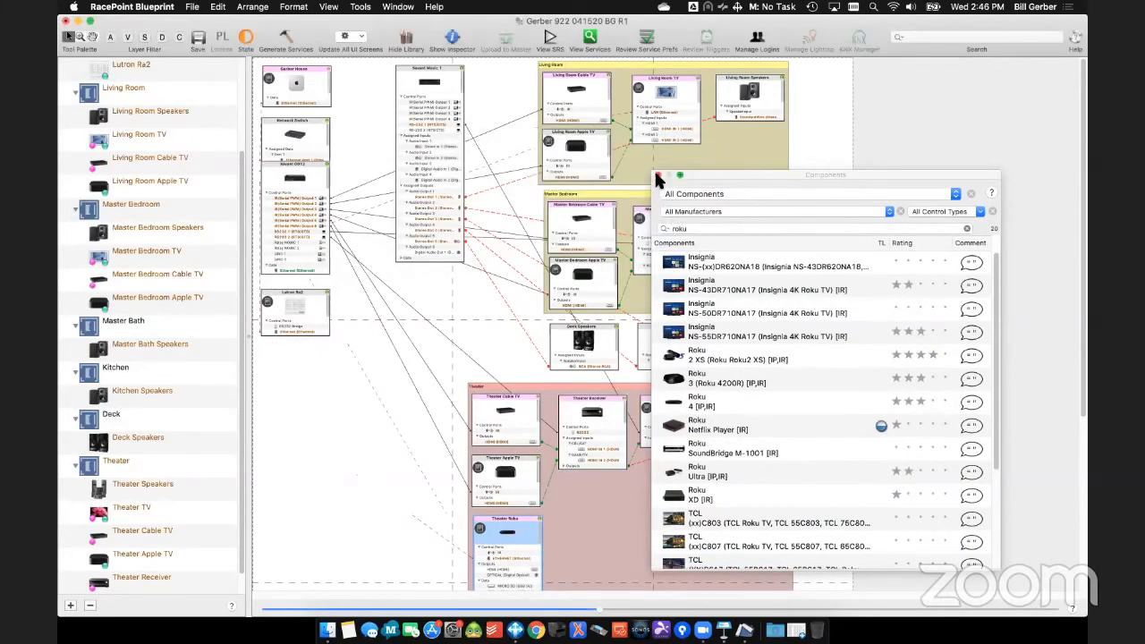
left_click(656, 175)
- Connect the Theater Roku's HDMI output to HDMI IN 3 of the Theater Receiver and expand the receiver's unassigned inputs
scroll(597, 505, "down", 5)
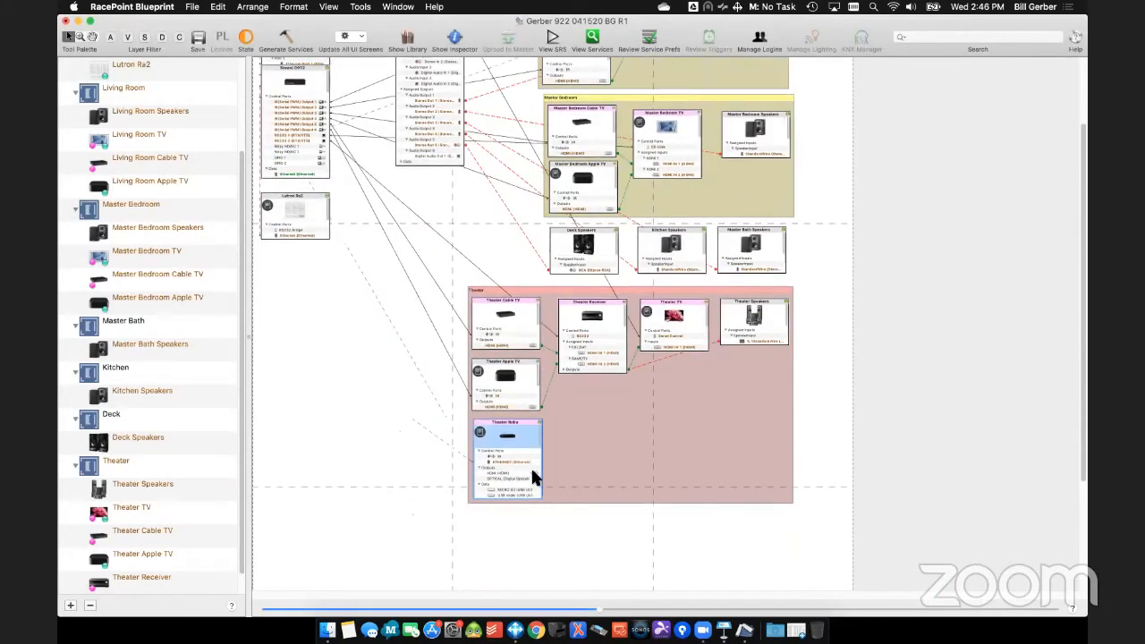
left_click_drag(605, 614, 1068, 557)
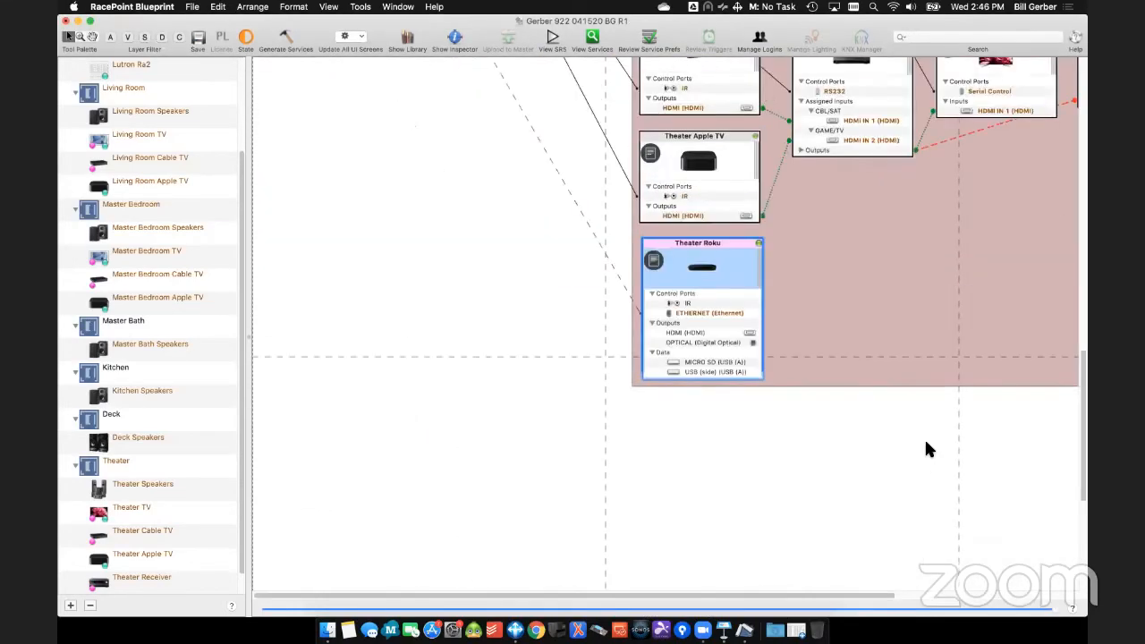
scroll(913, 468, "up", 20)
scroll(914, 477, "down", 10)
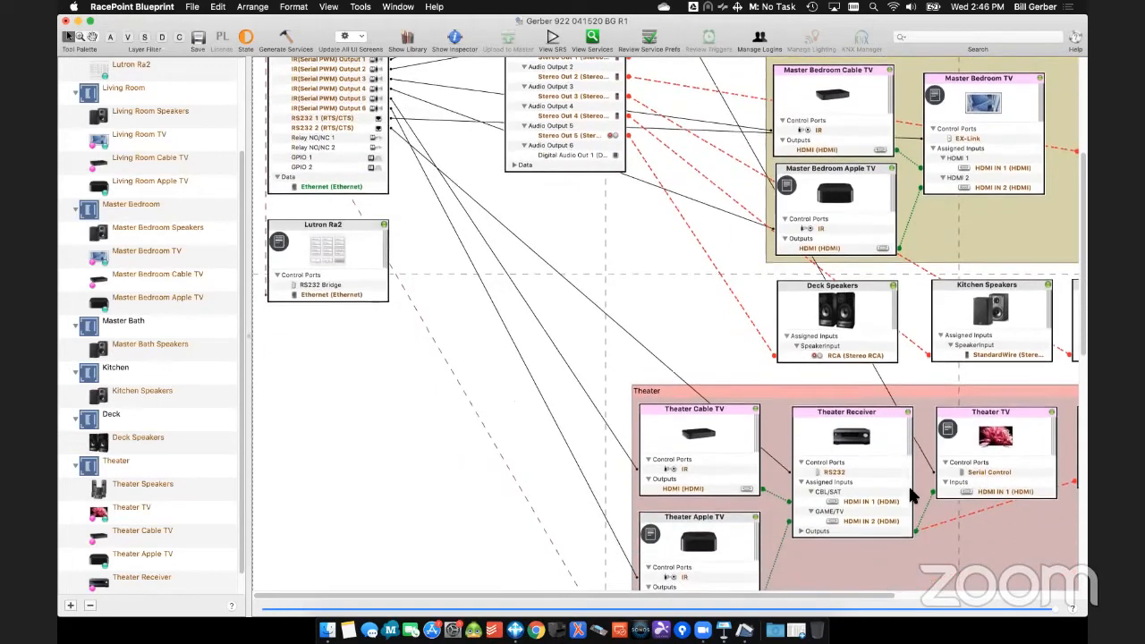
scroll(912, 497, "down", 10)
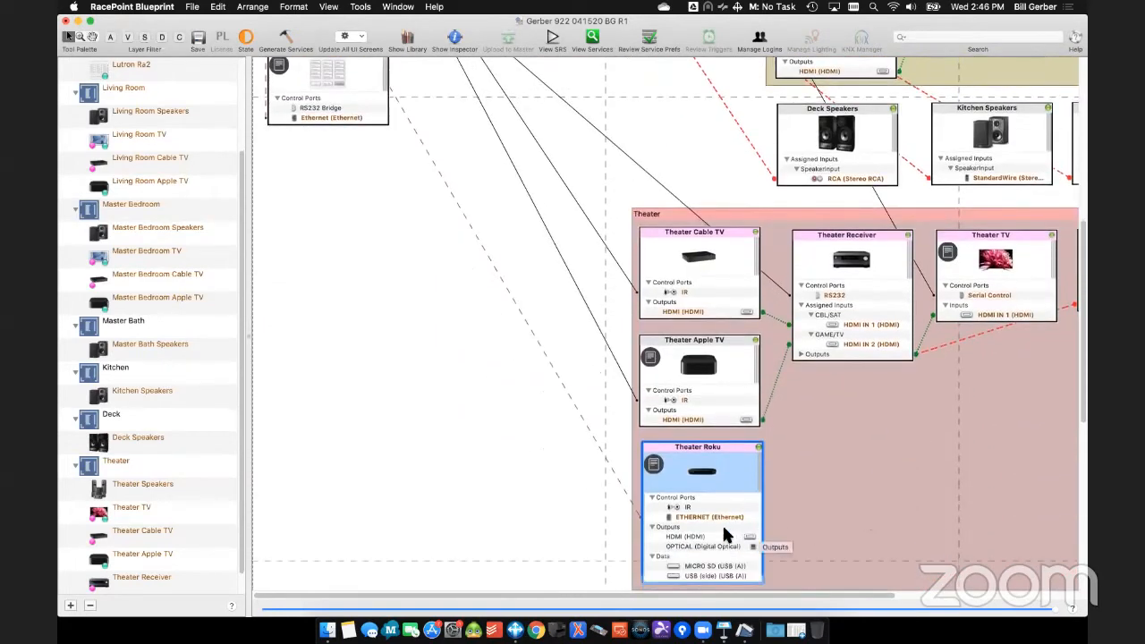
right_click(720, 528)
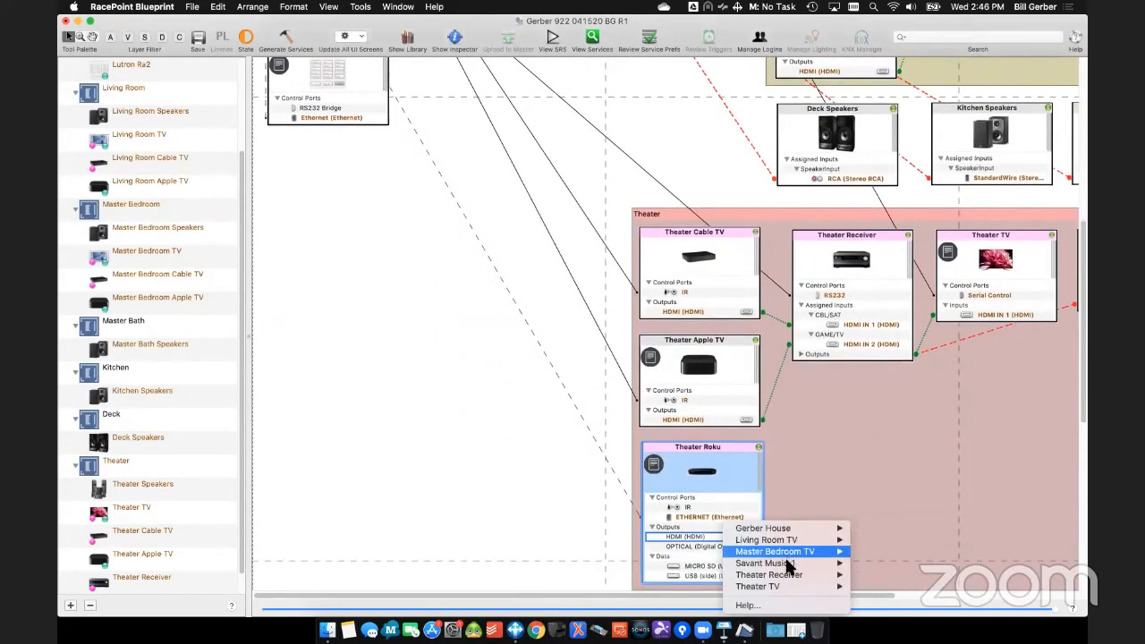
mouse_move(791, 574)
left_click(586, 252)
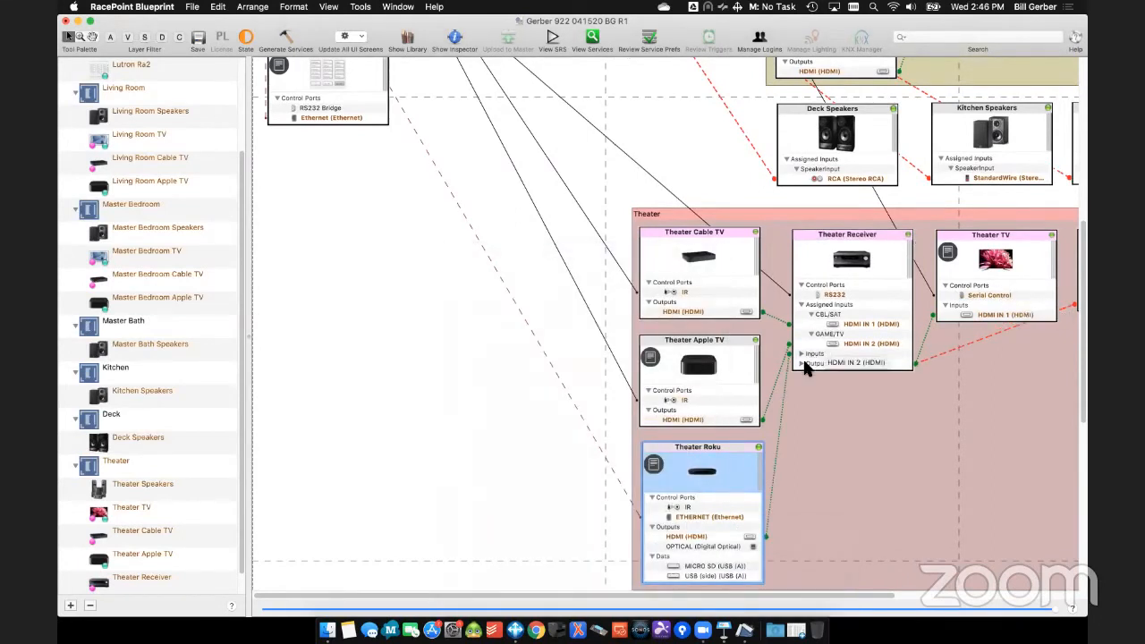
left_click(800, 355)
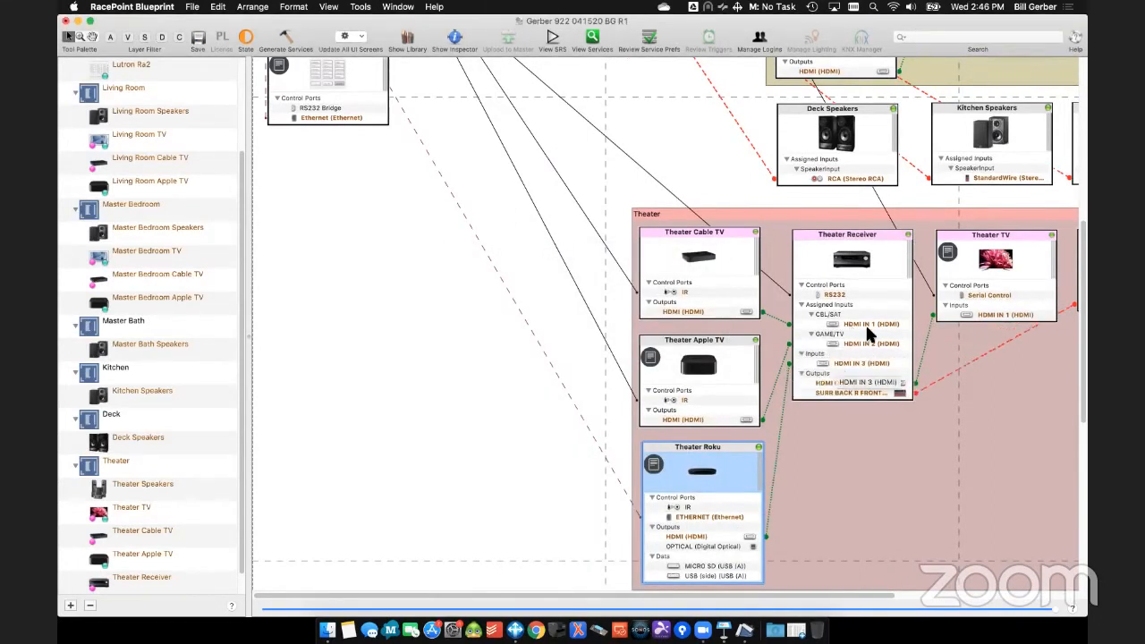
- Assign the HDMI IN 3 connector to the Theater Receiver's AUX 1 input and close the Inspector
double_click(881, 264)
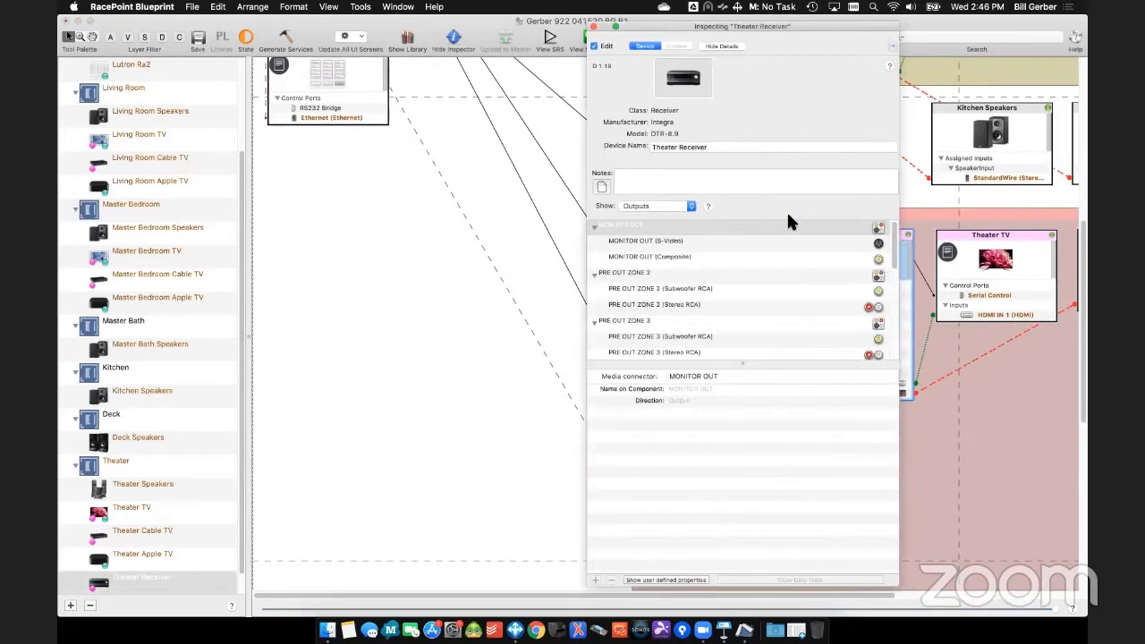
left_click(677, 205)
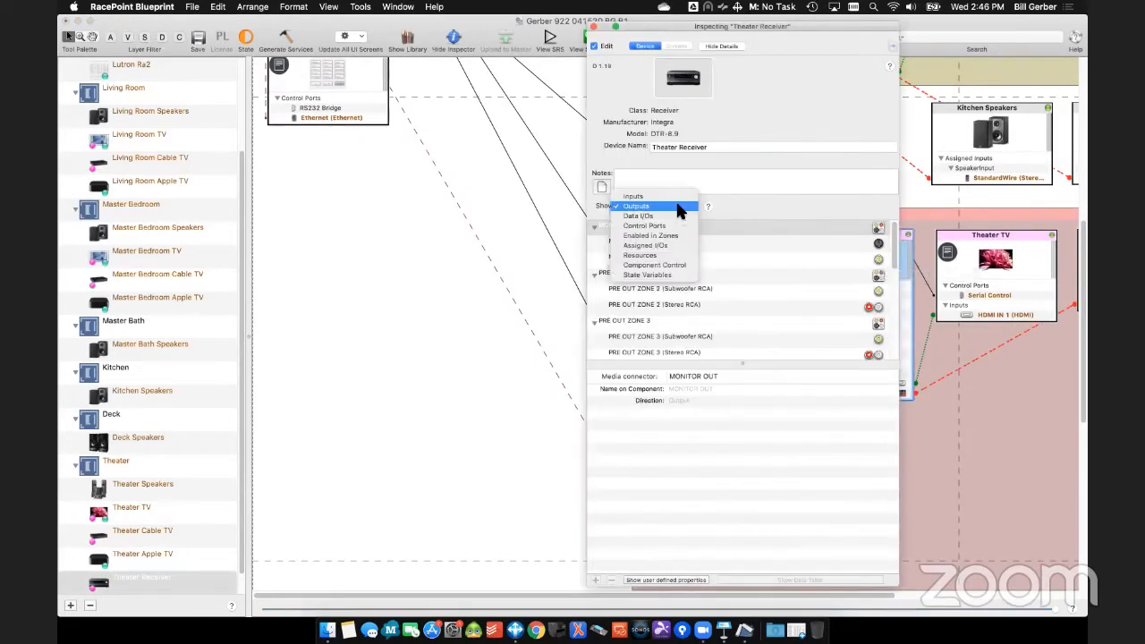
left_click(668, 244)
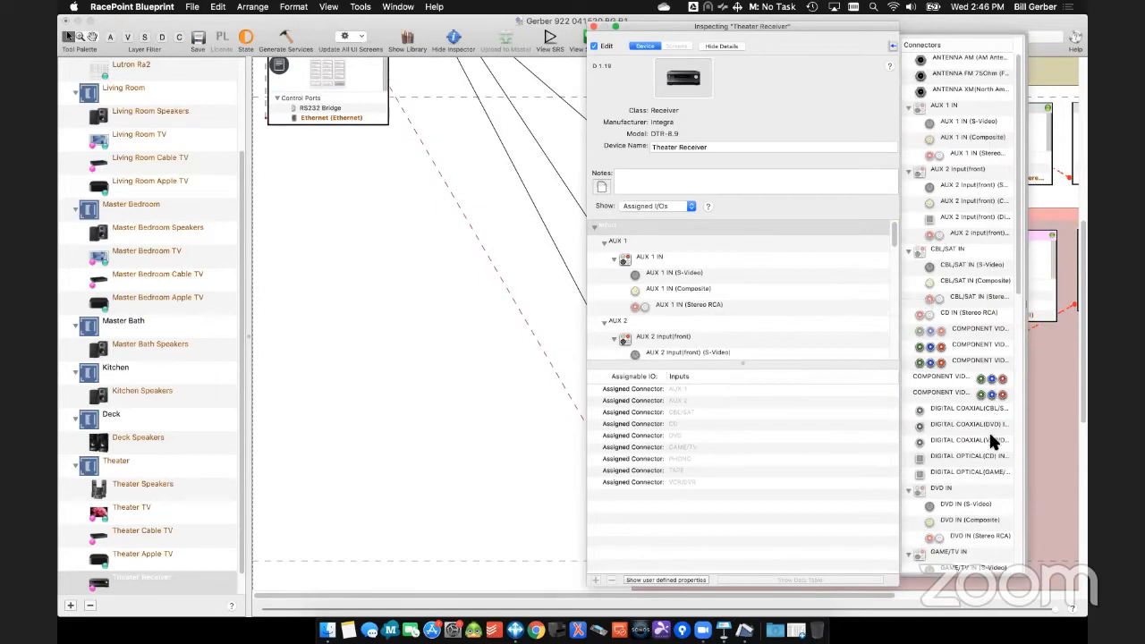
scroll(981, 470, "down", 5)
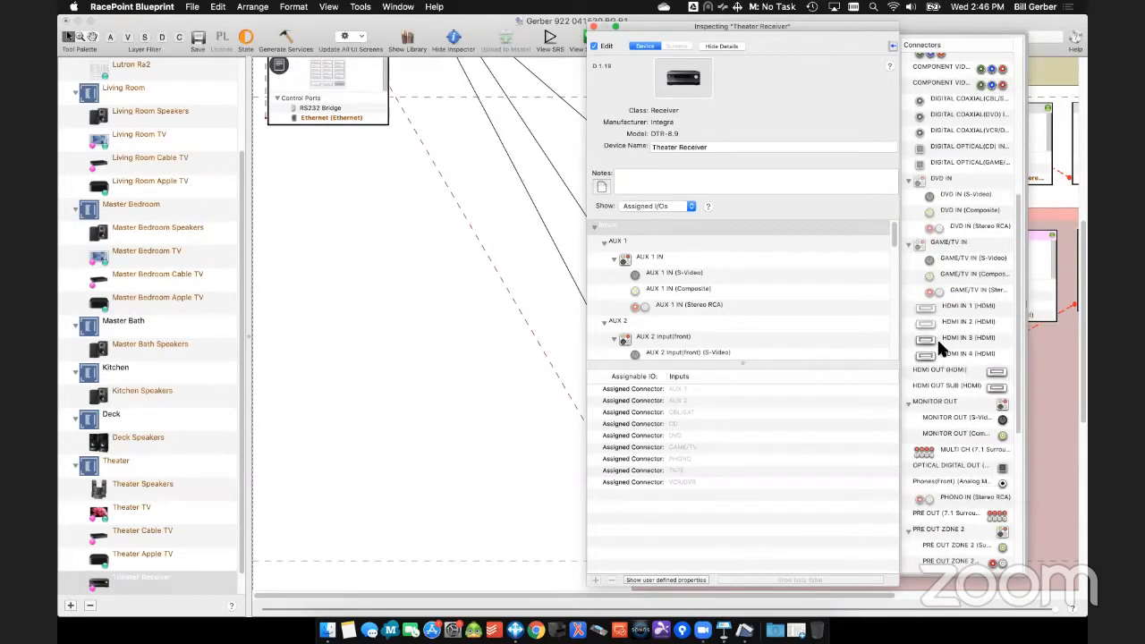
left_click_drag(948, 342, 686, 243)
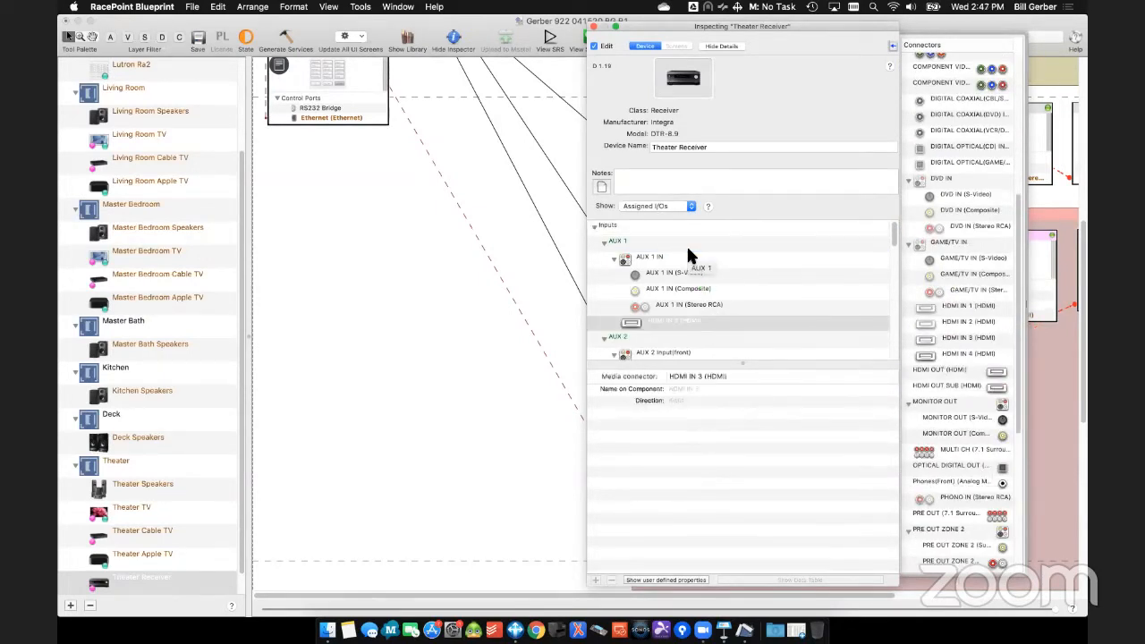
left_click(454, 39)
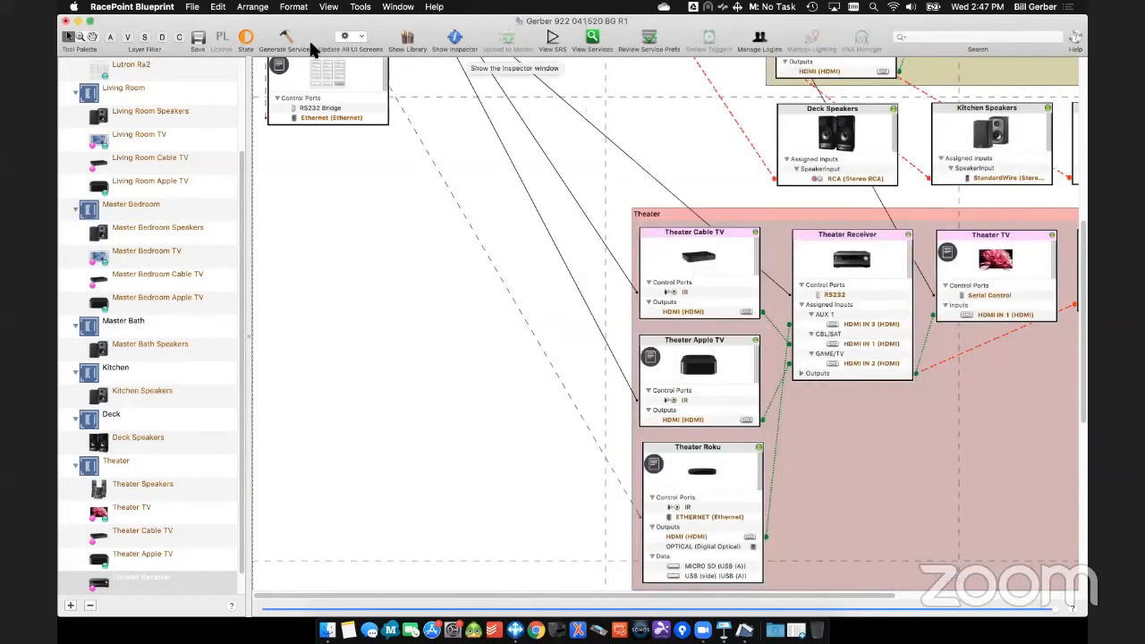
- Generate the services, accept the service preferences table, and list the services for the Theater zone
left_click(287, 39)
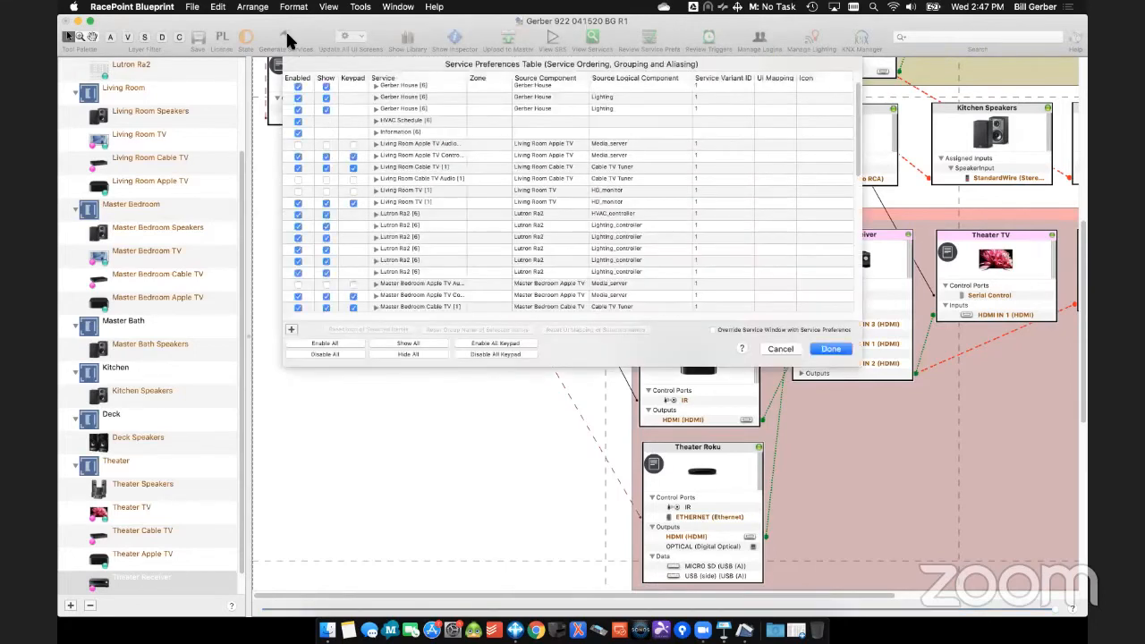
left_click(830, 349)
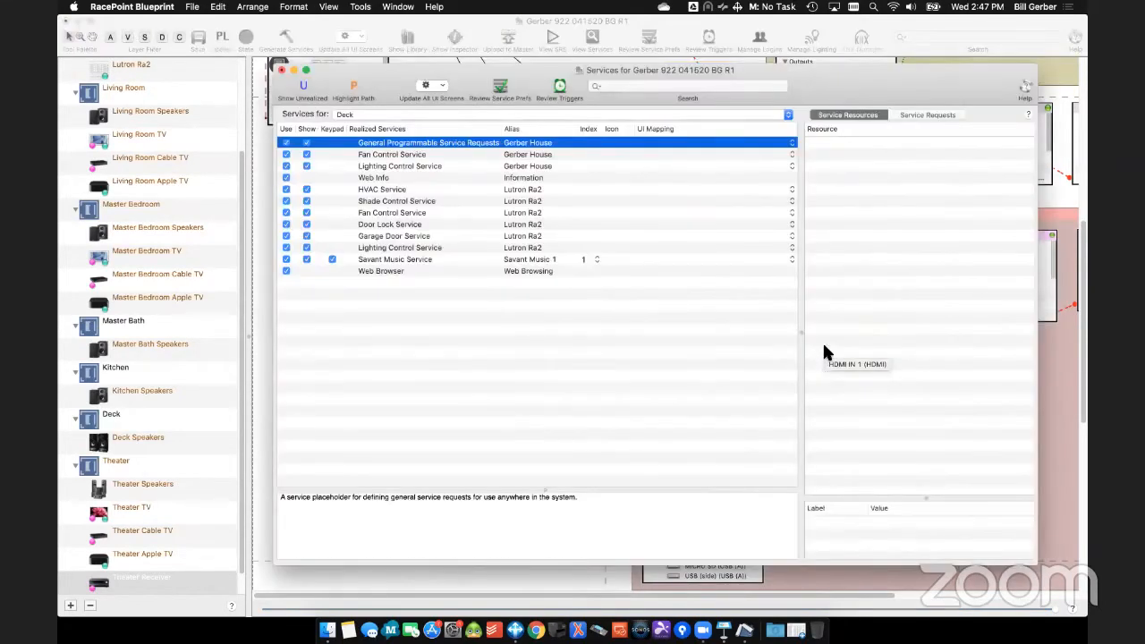
left_click(354, 114)
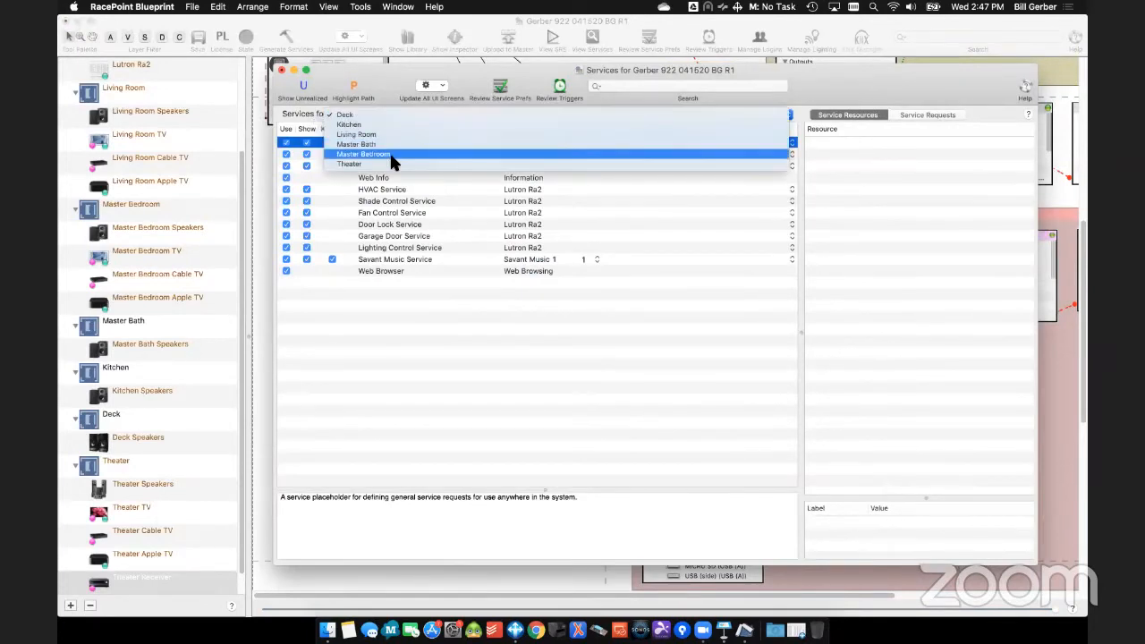
left_click(393, 164)
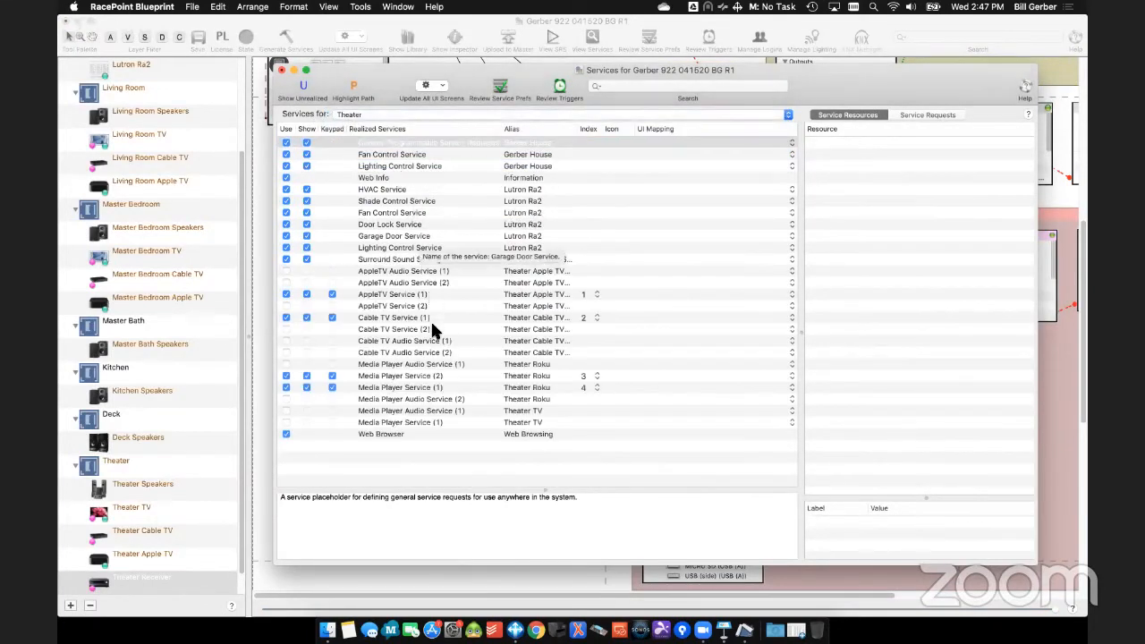
- Compare the resources of the Theater Roku's two media player services, disable Media Player Service (2), and close the services window
left_click(530, 374)
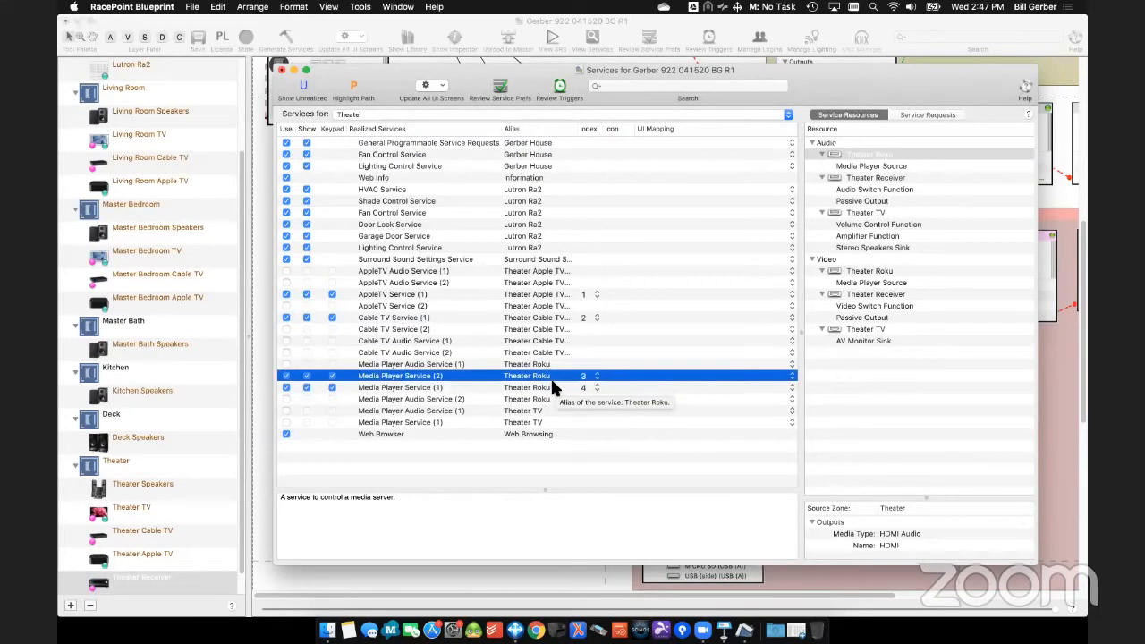
left_click(552, 388)
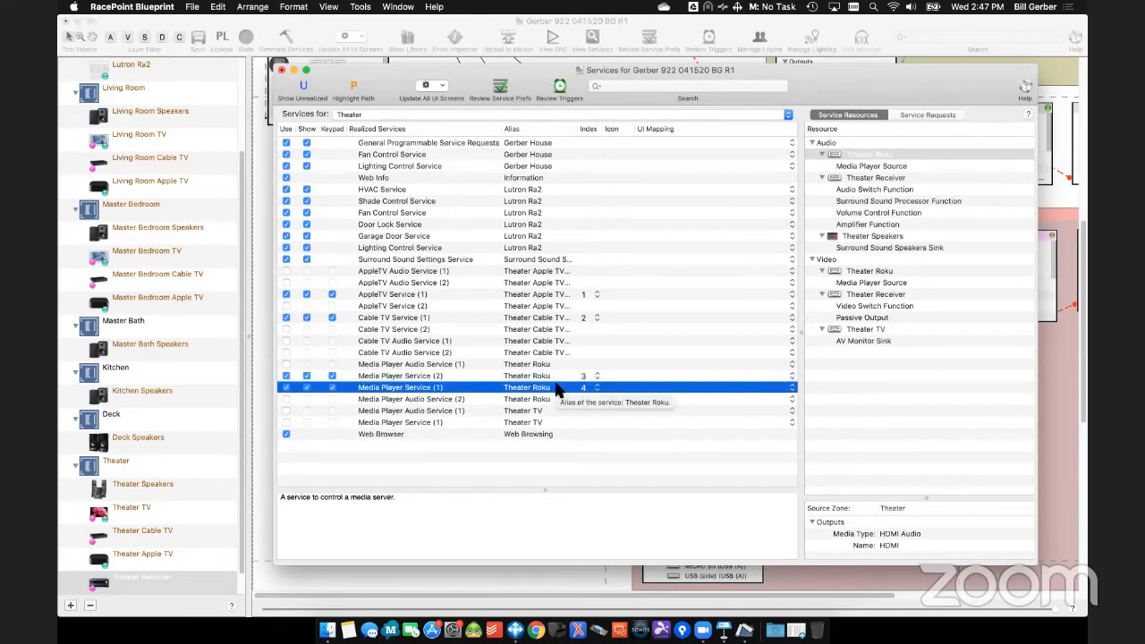
left_click(556, 376)
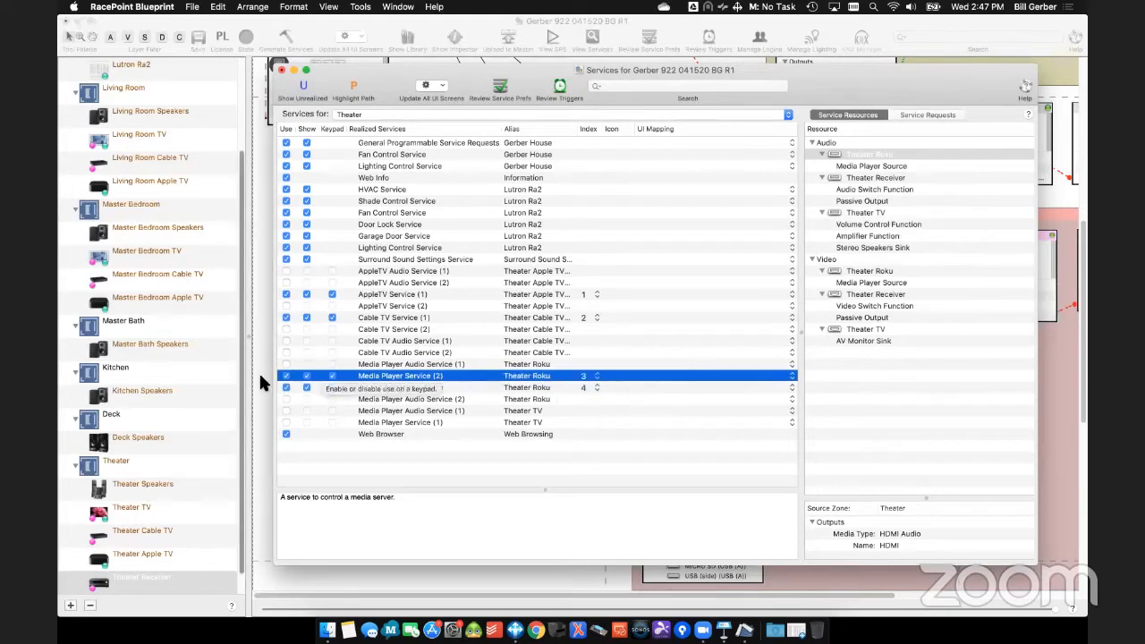
left_click(286, 375)
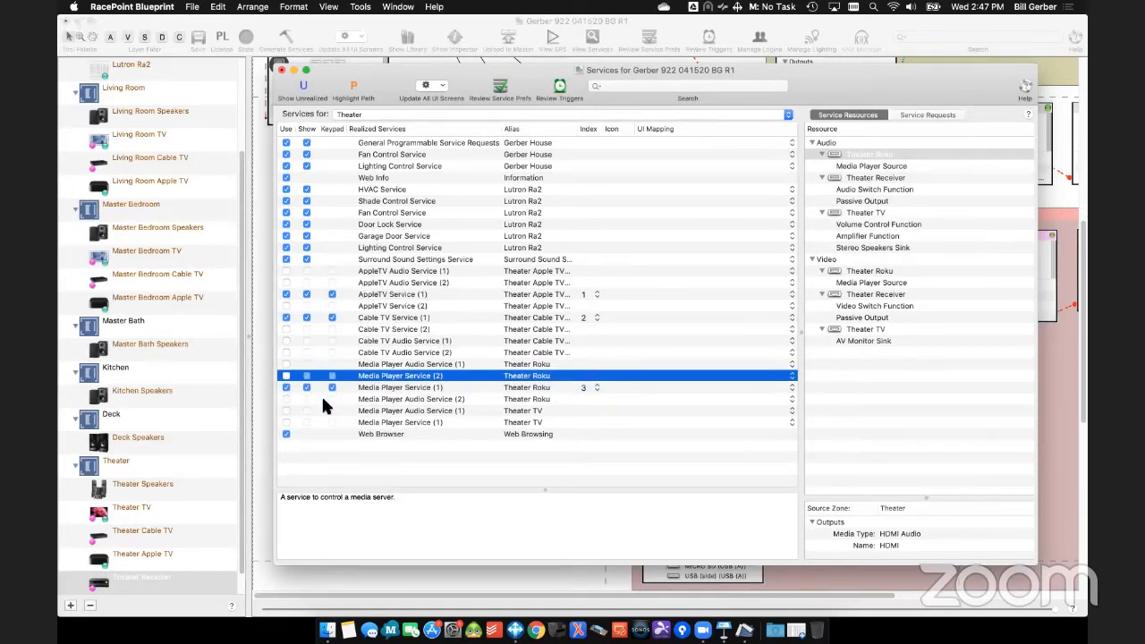
left_click(280, 69)
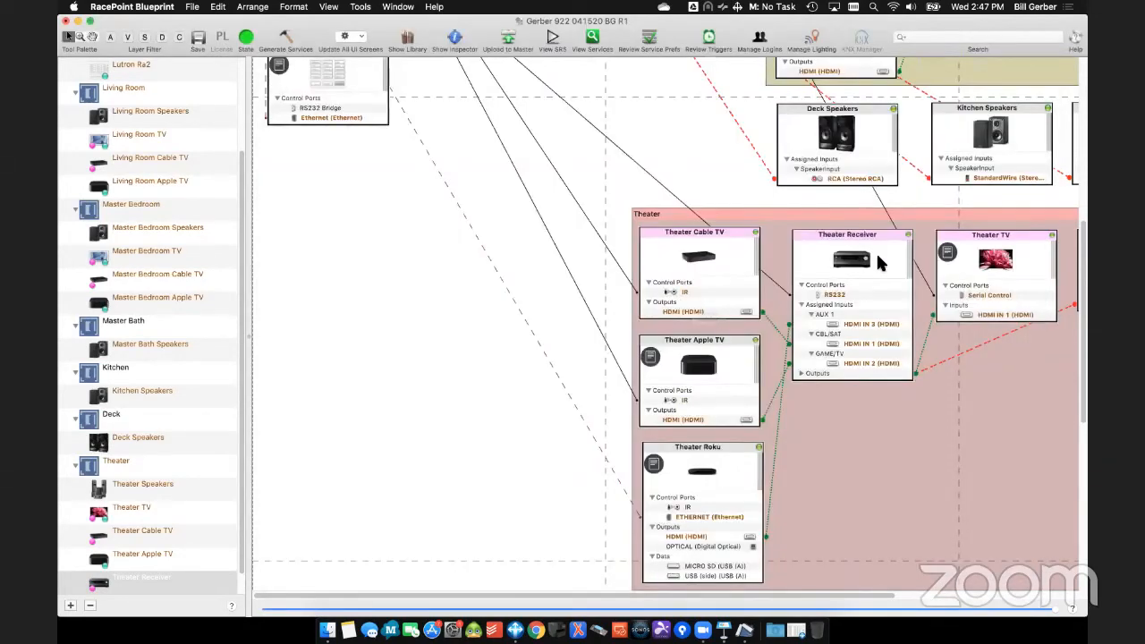
- Disable all of the Theater TV's resources except AV Monitor Sink, and close the Inspector
left_click(1033, 255)
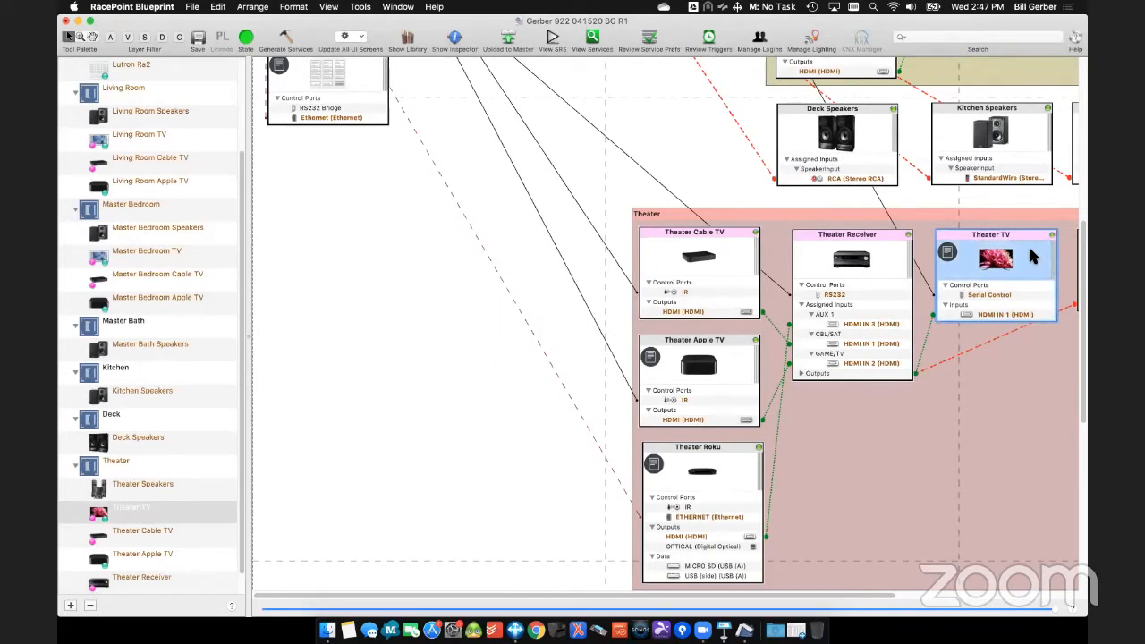
double_click(1030, 252)
left_click(659, 205)
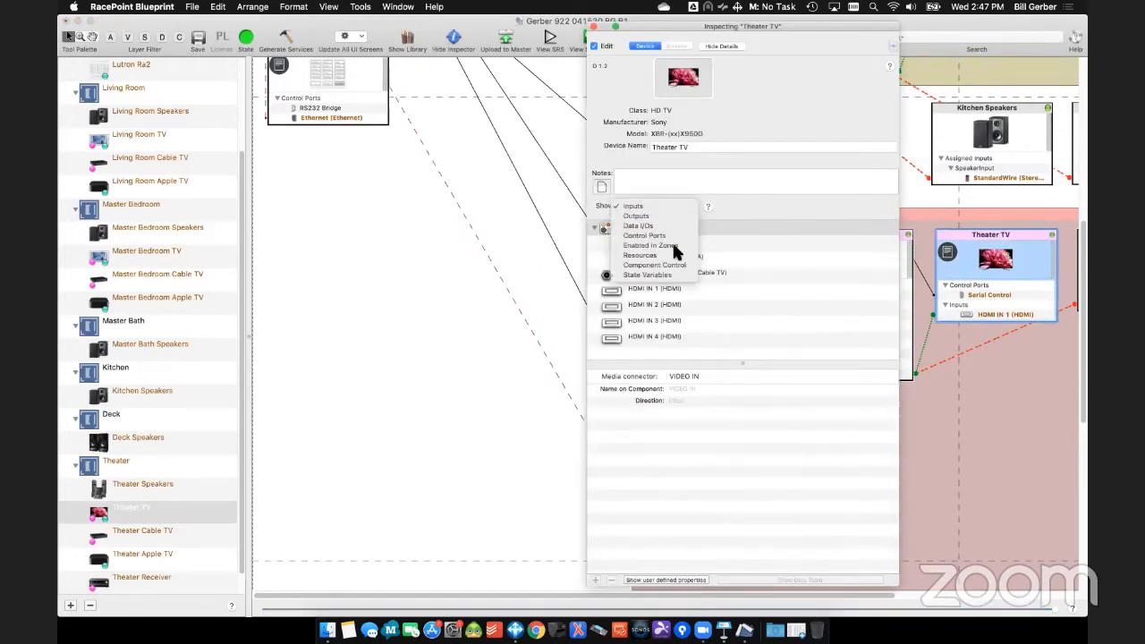
left_click(670, 255)
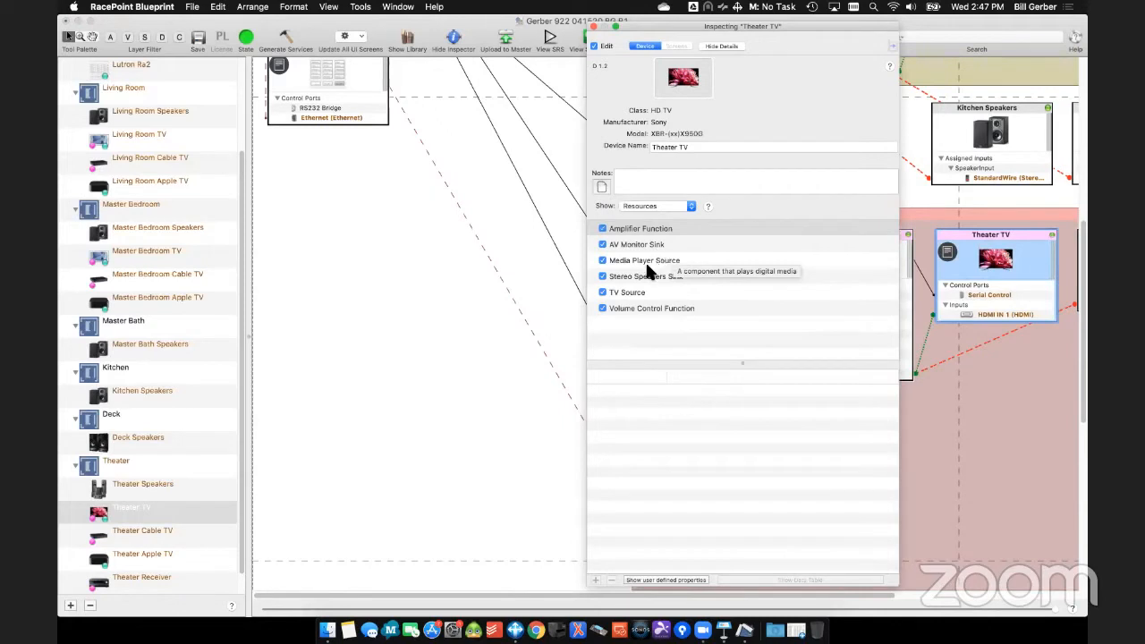
left_click(638, 259)
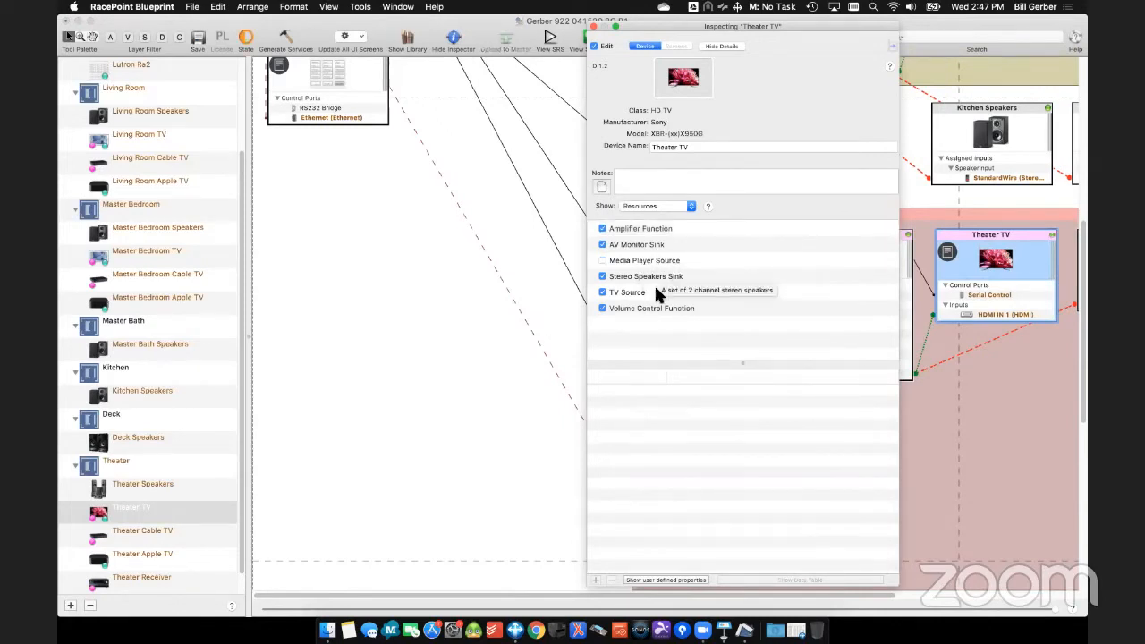
left_click(636, 283)
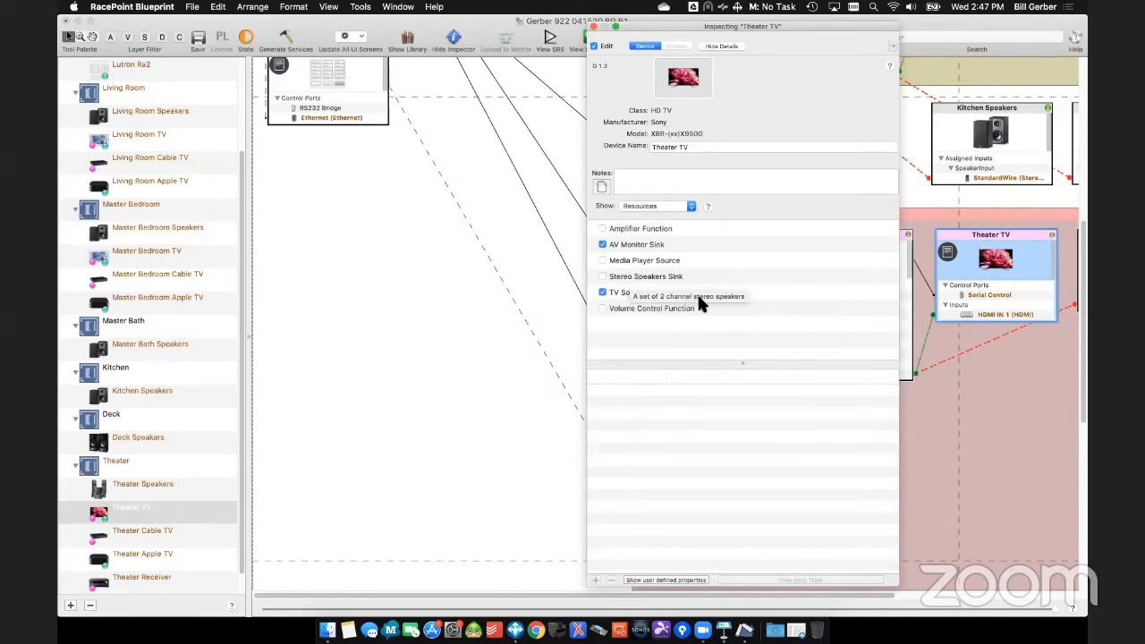
left_click(632, 293)
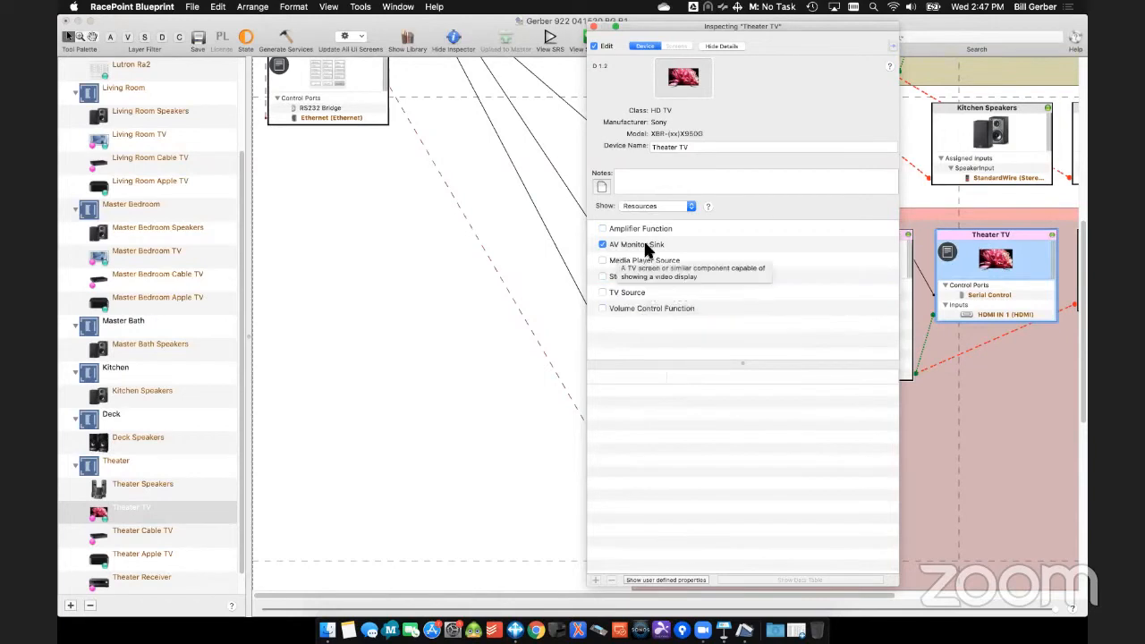
left_click(593, 26)
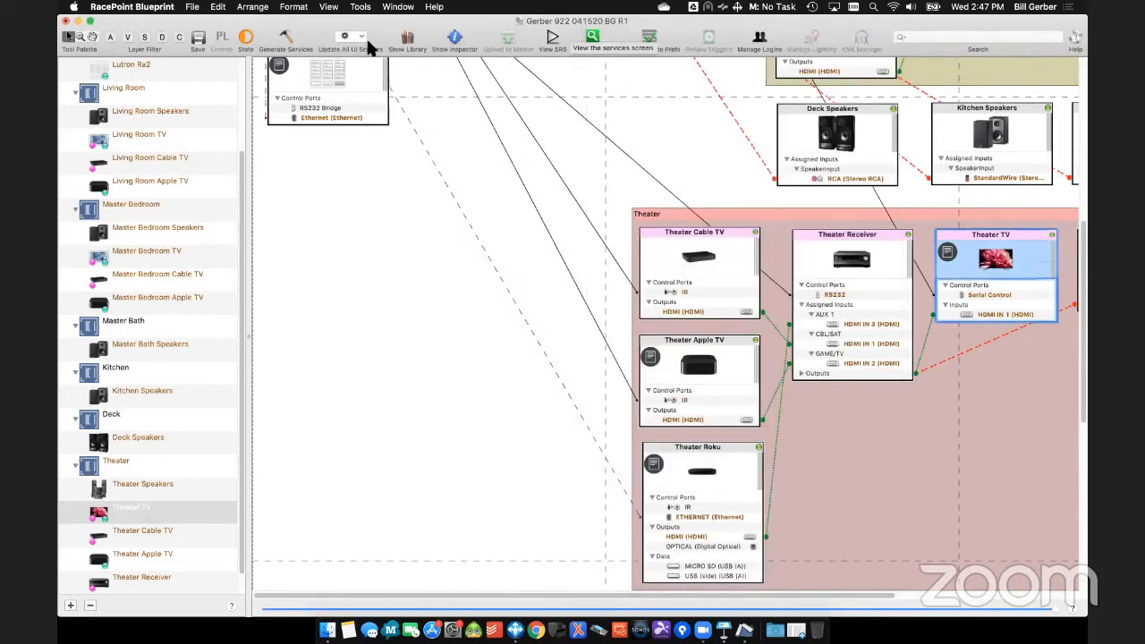
- Regenerate the services, accept the service preferences table, and list the services for the Theater zone
left_click(287, 40)
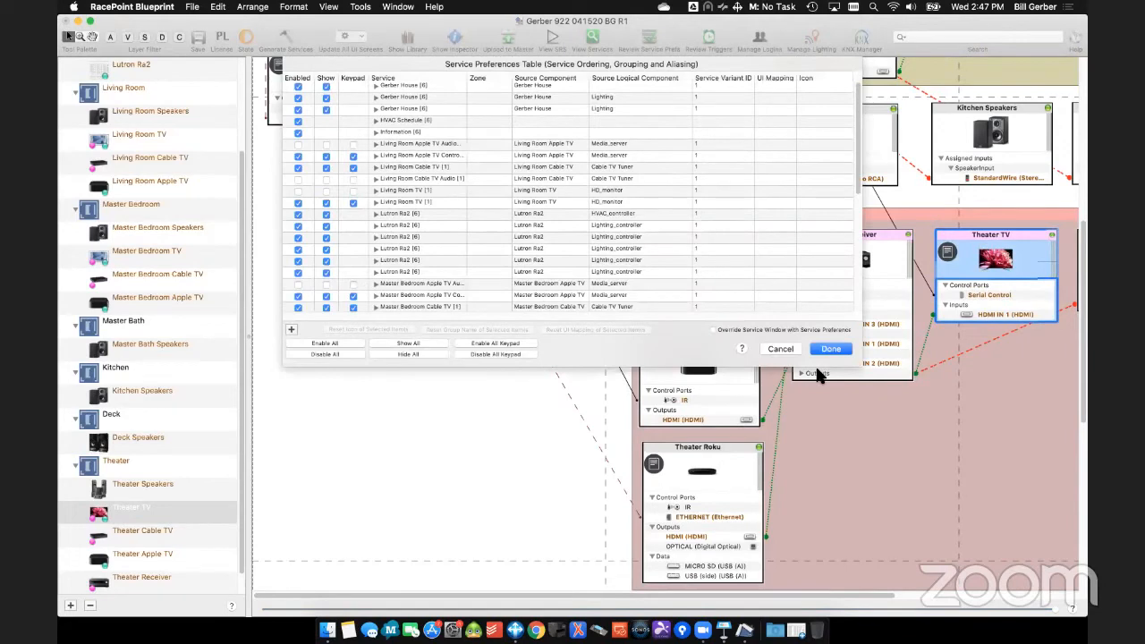
left_click(824, 352)
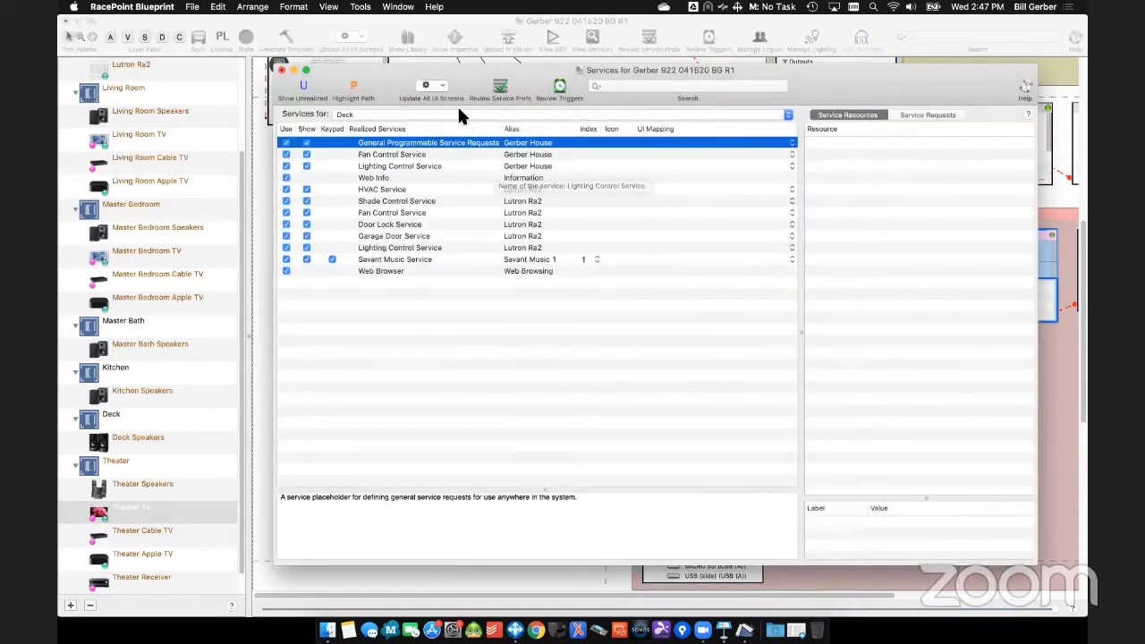
left_click(459, 112)
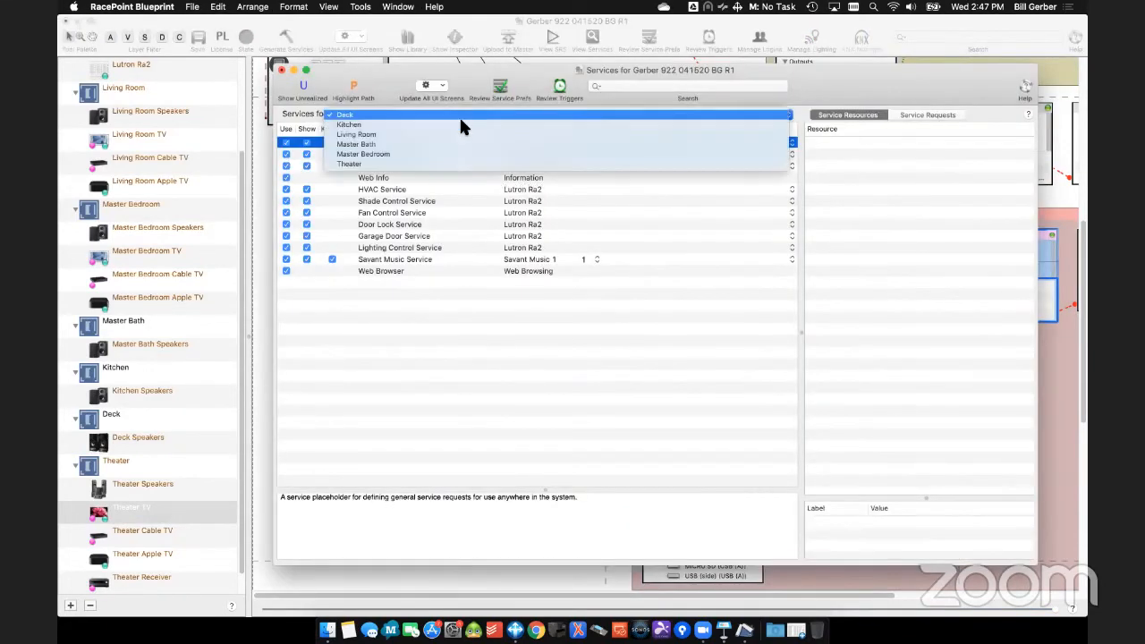
left_click(466, 164)
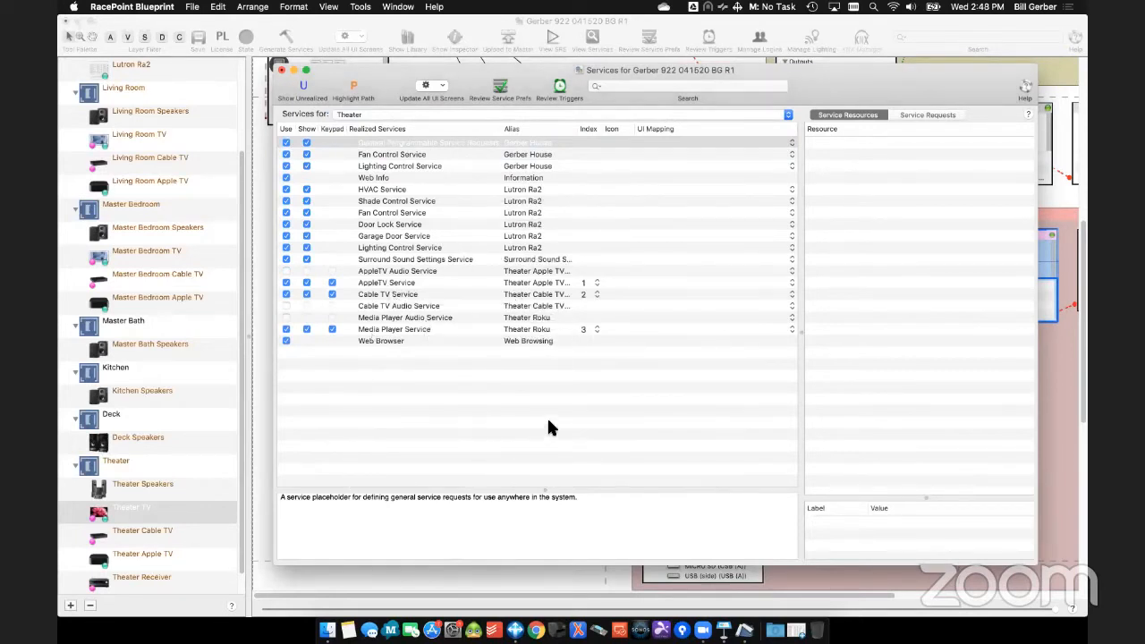
- Widen the Alias column and rename the Cable TV Service alias to "Theater Cable TV"
left_click_drag(580, 129, 645, 128)
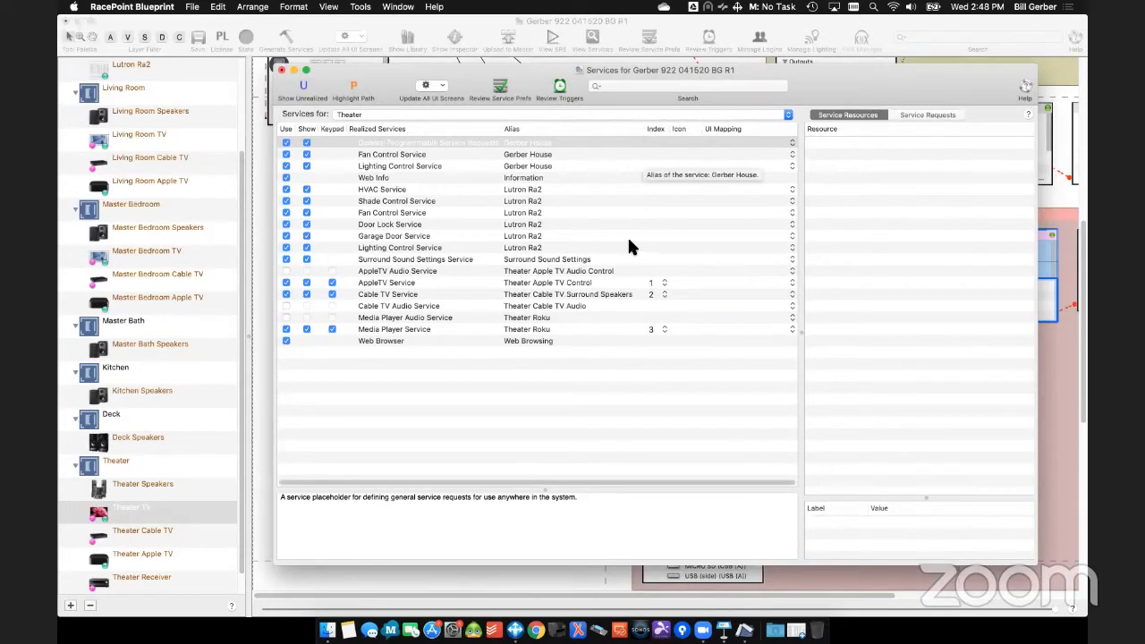
double_click(590, 297)
left_click_drag(569, 298, 636, 300)
key("BackSpace")
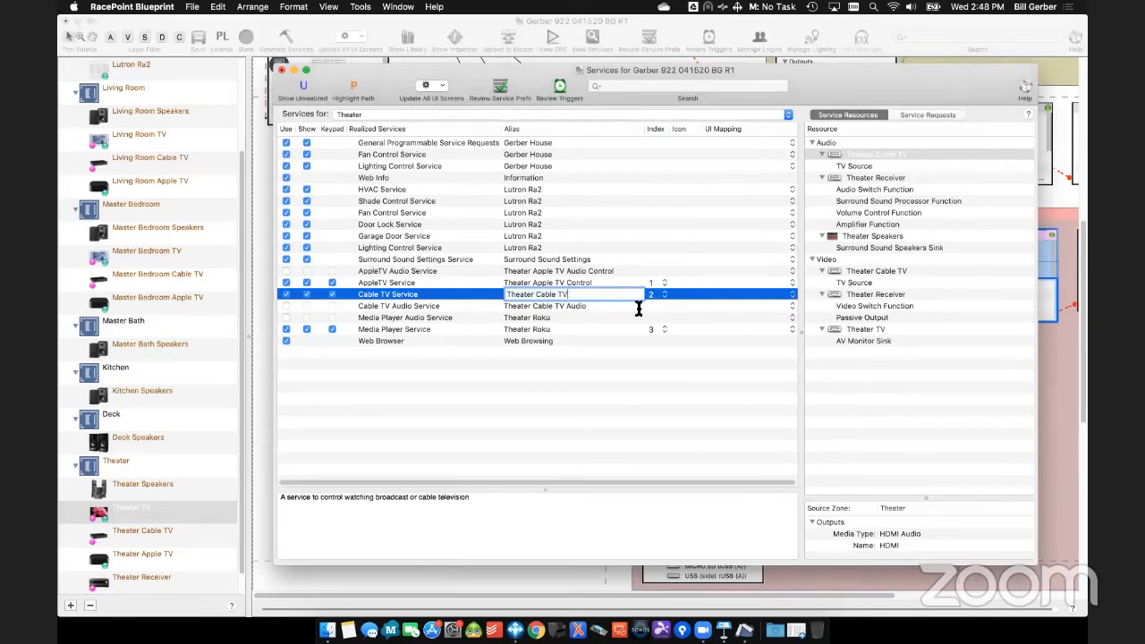
key("Return")
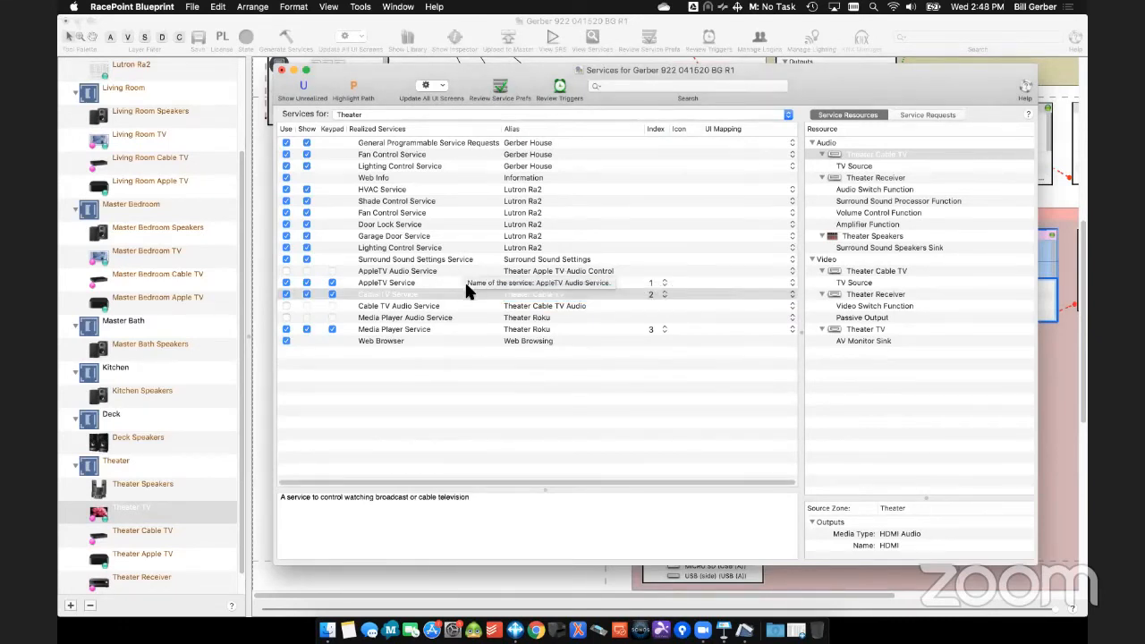
- Rename the AppleTV Service alias to "Theater Apple TV" and close the services window
left_click(561, 282)
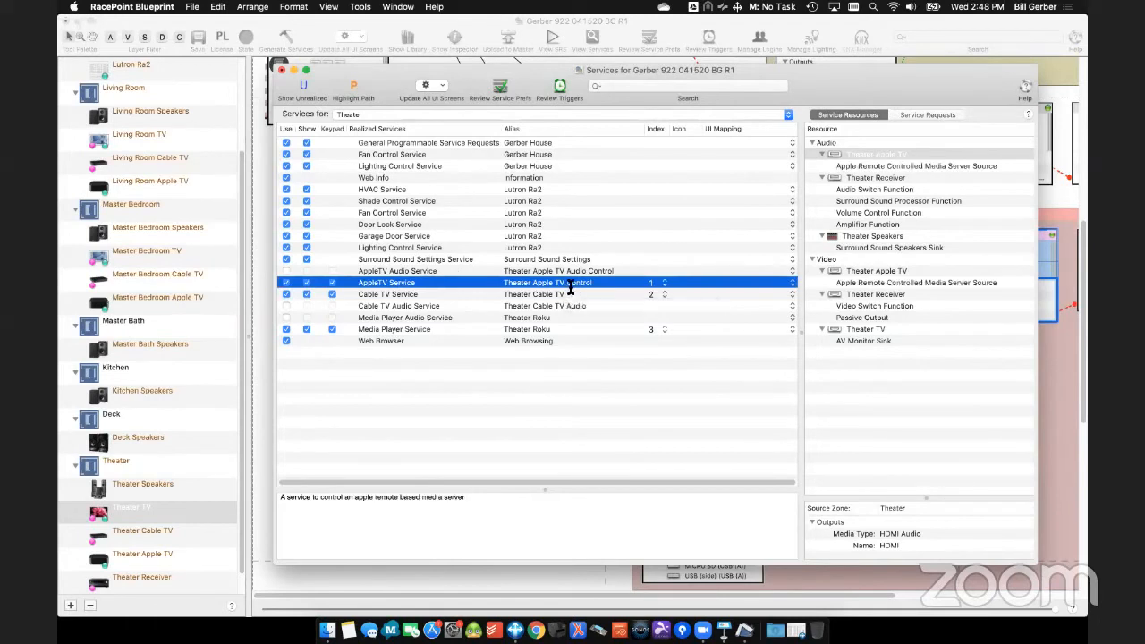
left_click(569, 282)
double_click(593, 285)
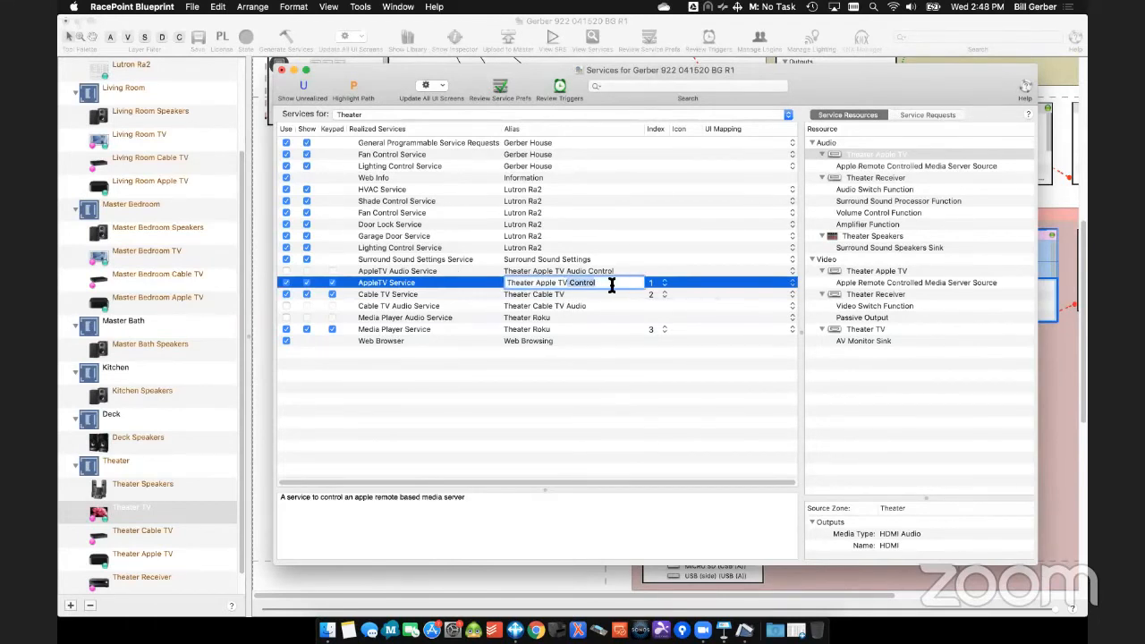
key("BackSpace")
key("Return")
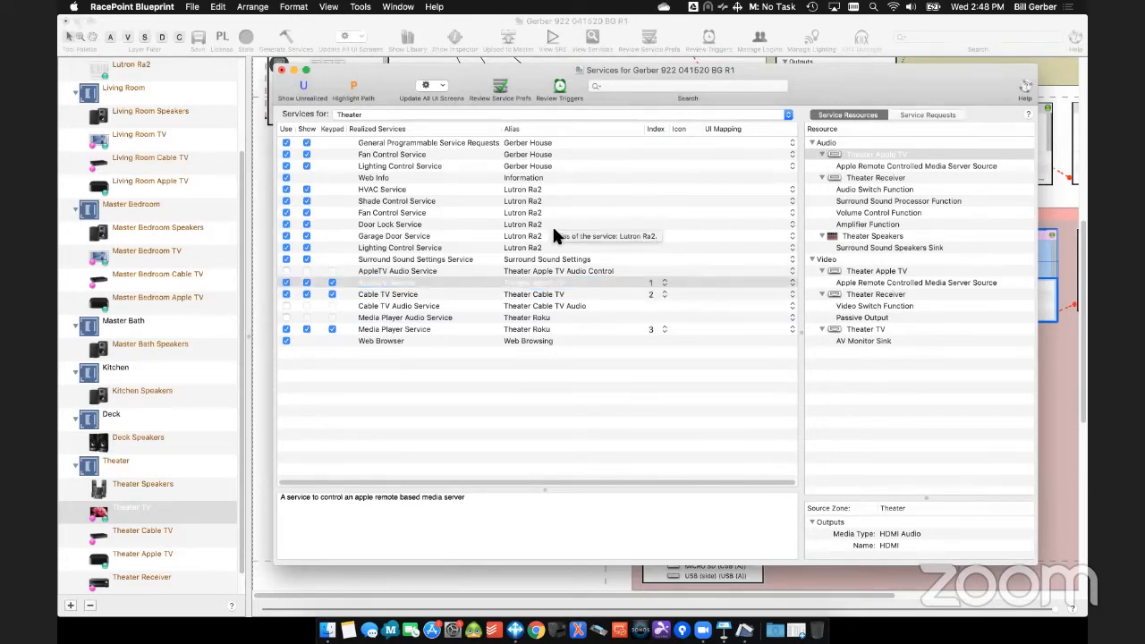
left_click(283, 72)
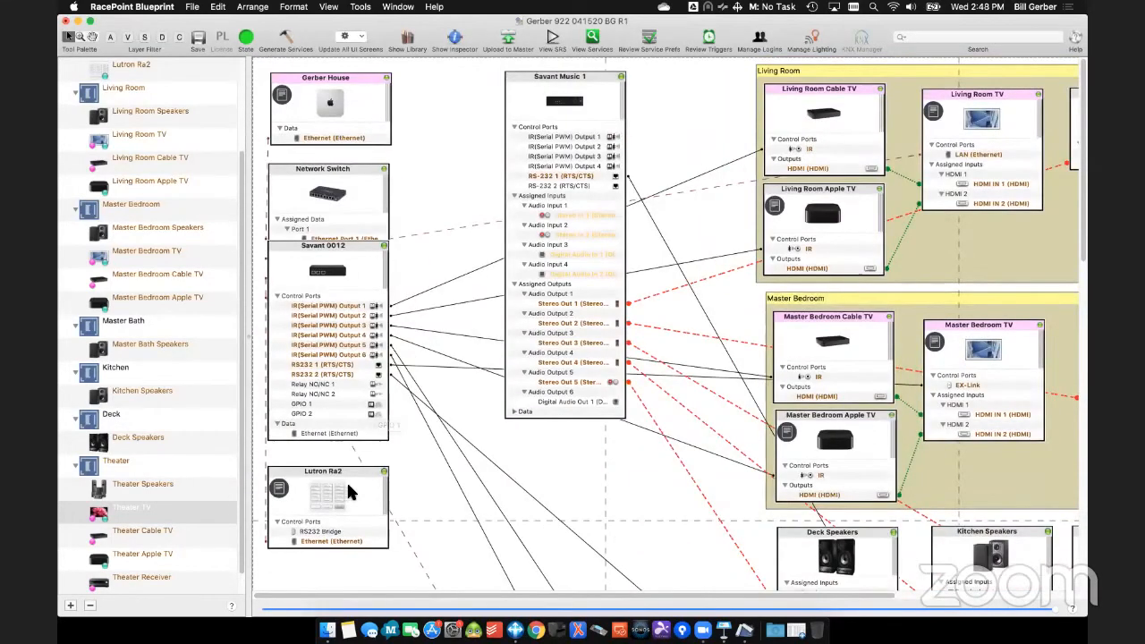
- Disable the Lutron Ra2's Door Lock, Fan, Garage Door and HVAC Controller Source resources
double_click(347, 480)
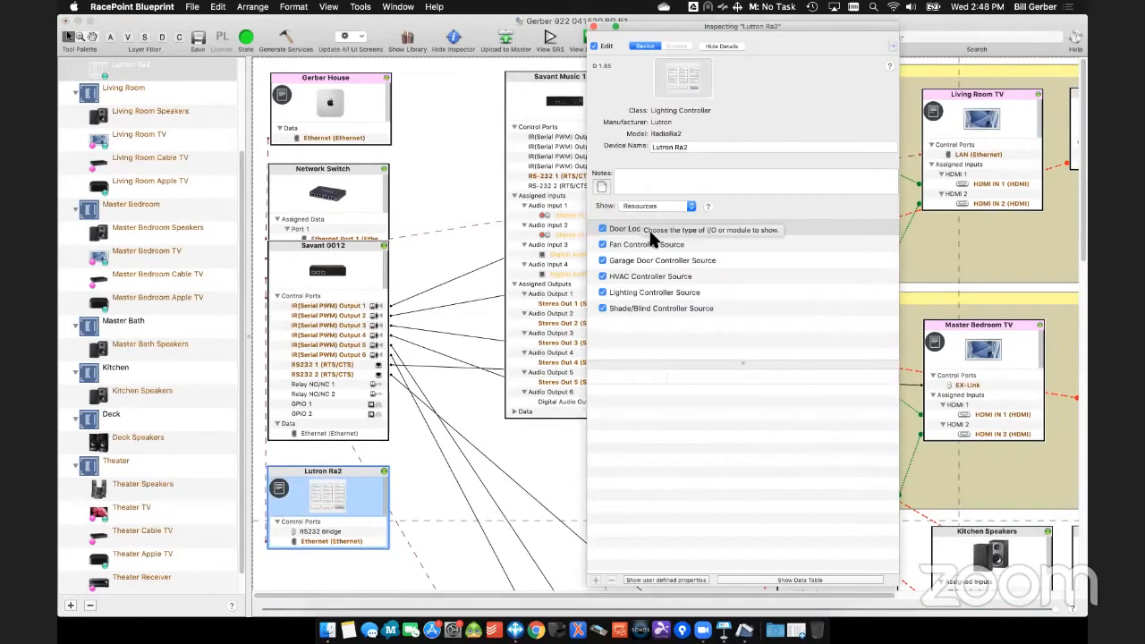
left_click(651, 261)
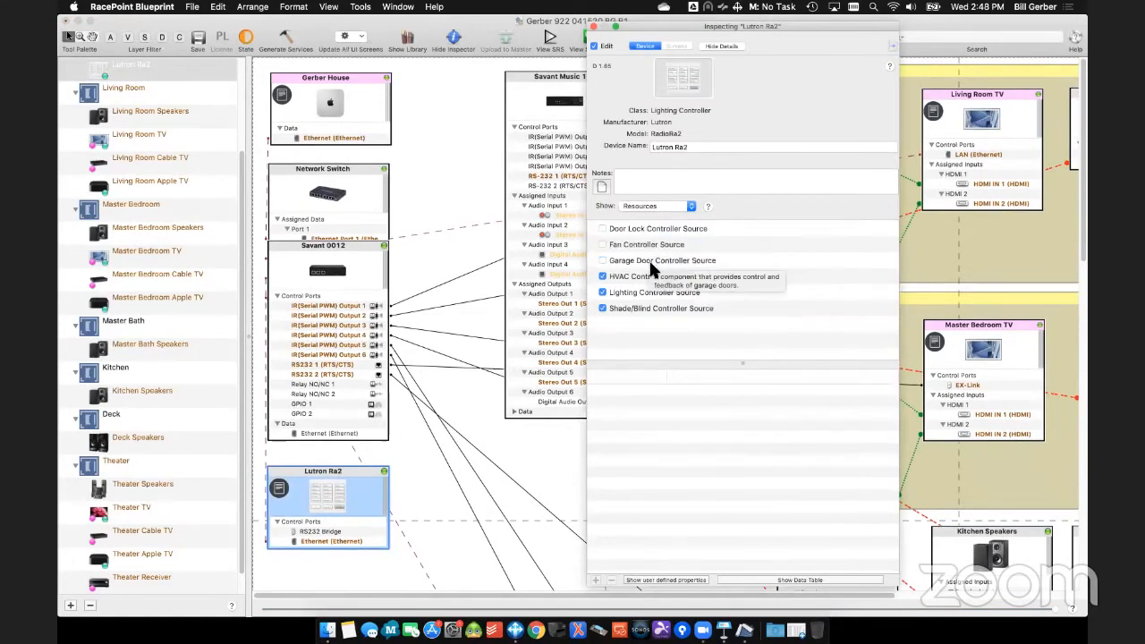
left_click(651, 277)
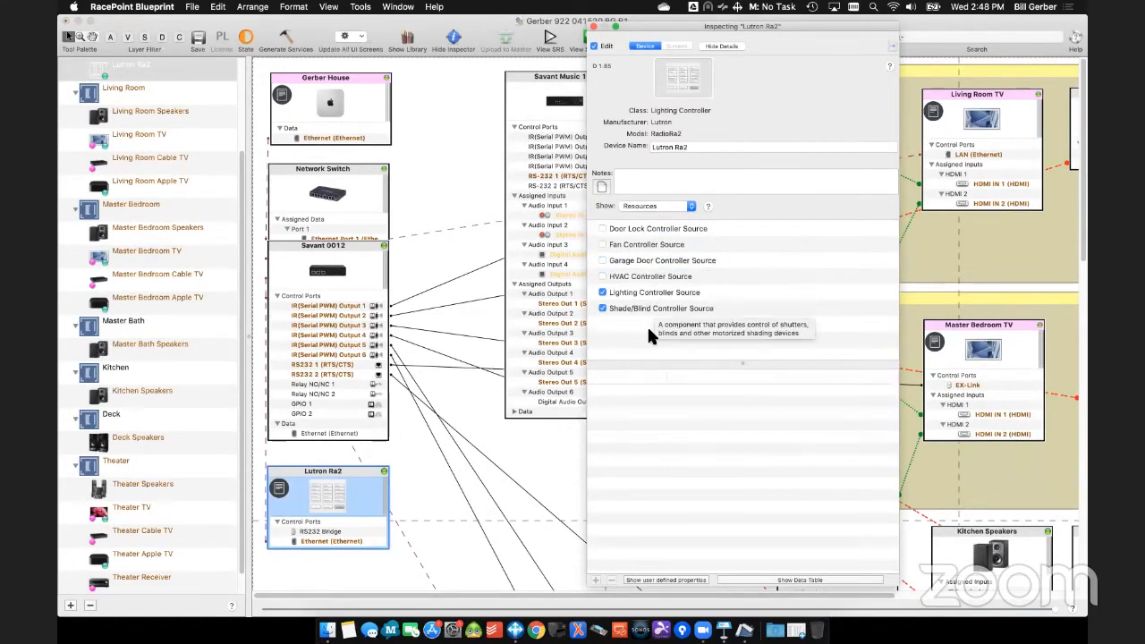
- Disable every resource of the Series 3 Host, from Audio Interrupt Source to Savant On Screen Display Source, confirming the fan and lighting controller removals
left_click(356, 106)
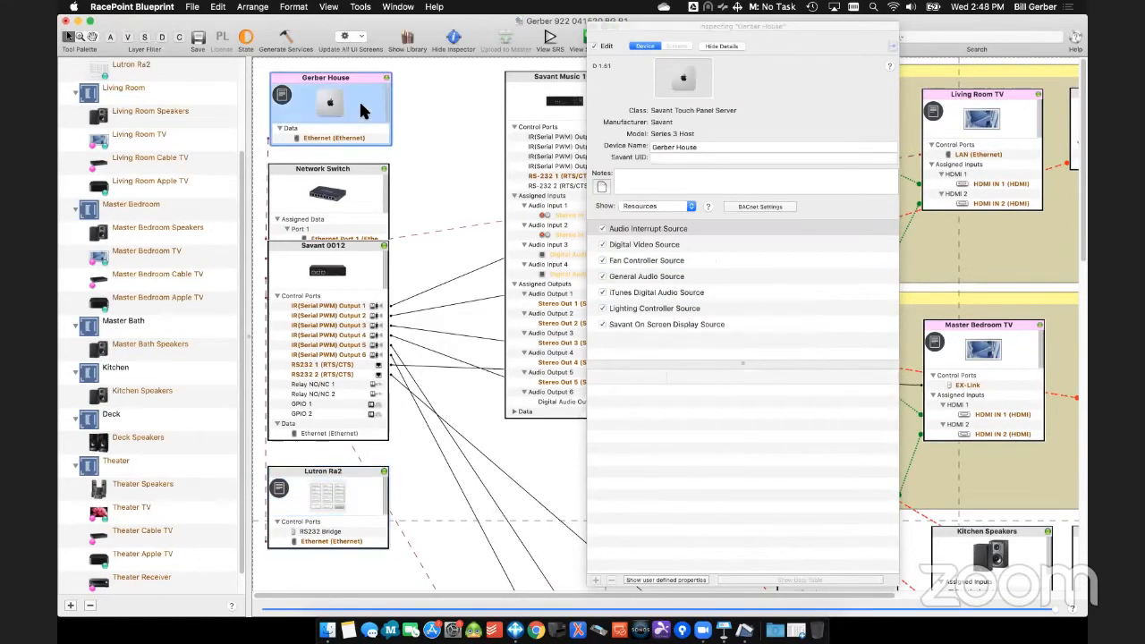
left_click(651, 230)
left_click(650, 245)
left_click(646, 260)
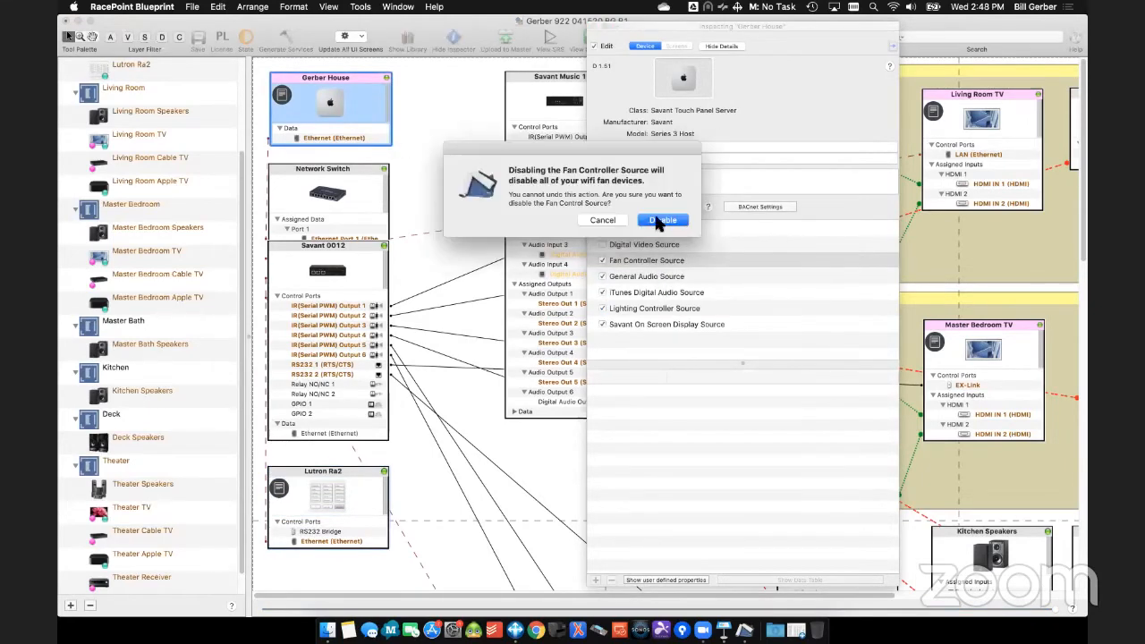
left_click(662, 220)
left_click(650, 276)
left_click(650, 293)
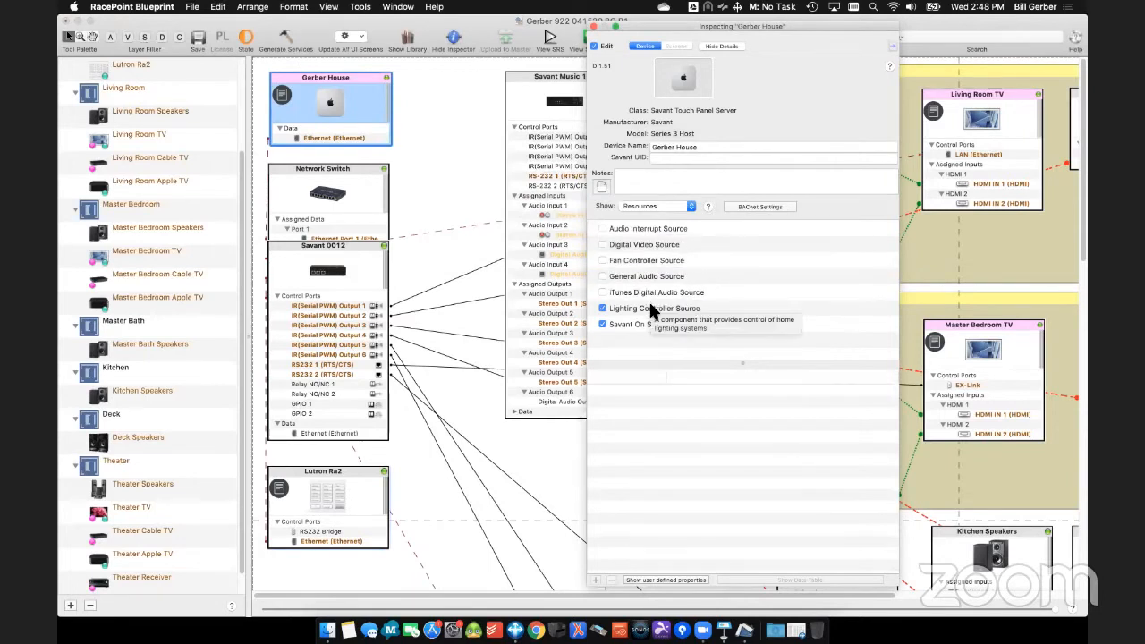
left_click(650, 308)
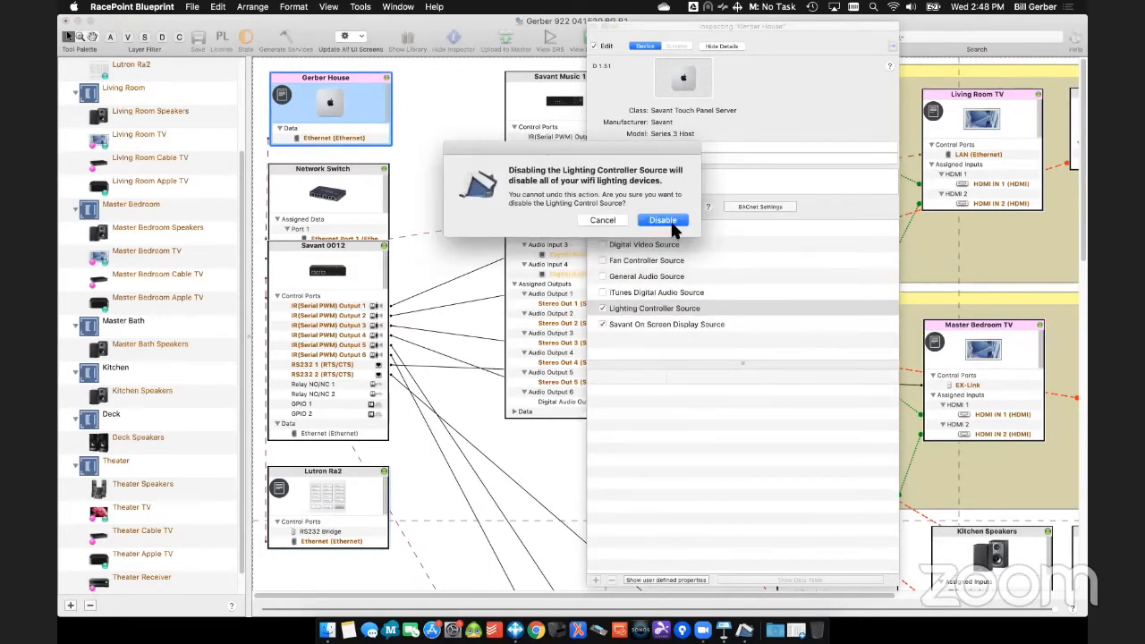
left_click(669, 221)
left_click(652, 324)
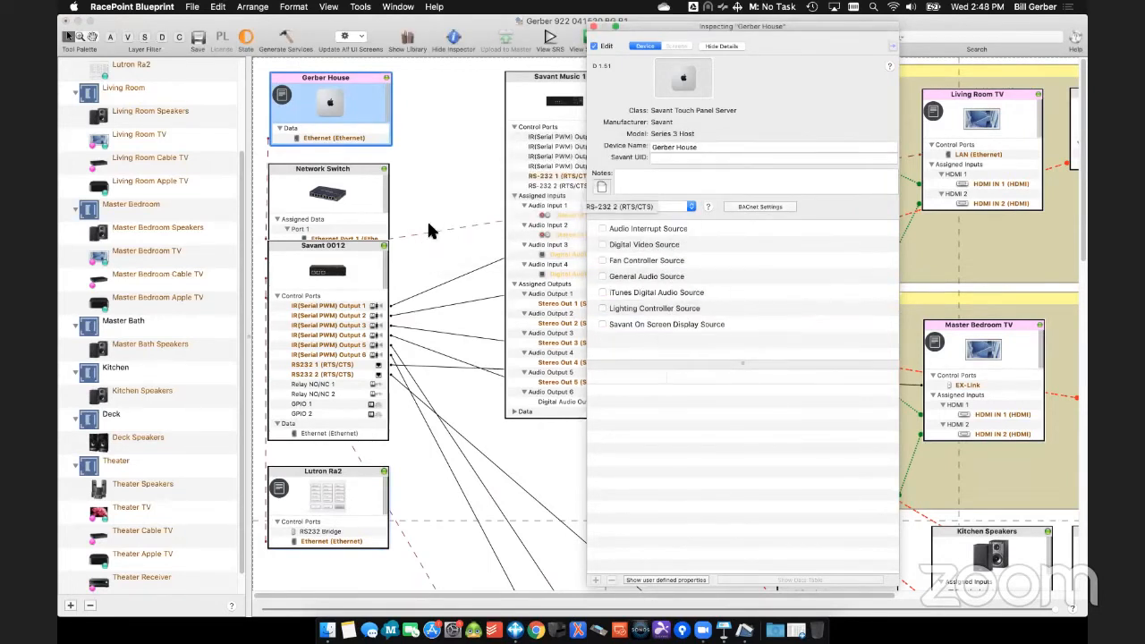
- Move the Savant 0012 block down between the Network Switch and Lutron Ra2, and shift the Inspector clear of the Living Room and Master Bedroom zones
left_click(369, 244)
left_click_drag(367, 240, 369, 324)
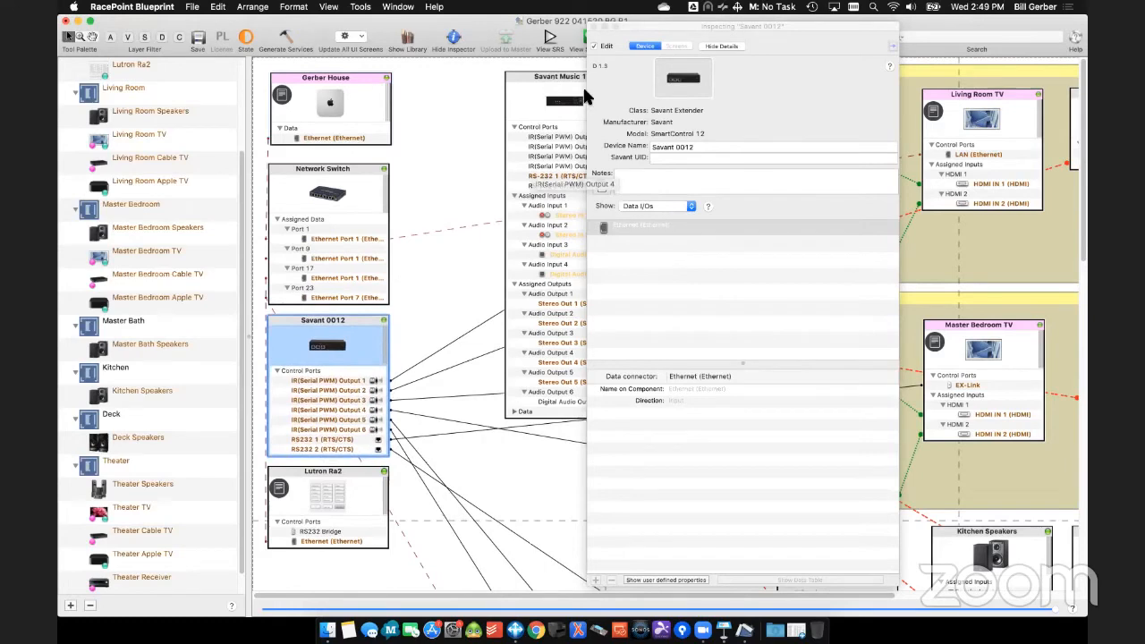
mouse_move(670, 23)
left_mouse_down()
mouse_move(585, 36)
mouse_move(401, 31)
left_mouse_up()
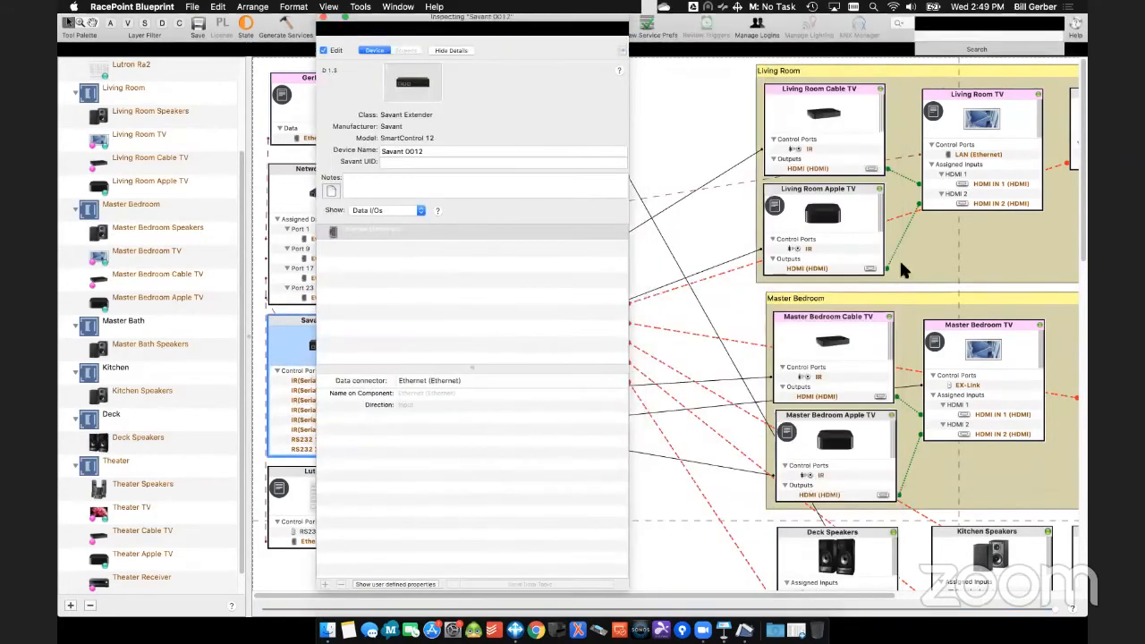
- Show the Living Room TV's resources and disable its TV Source and Media Player Source
left_click(1019, 117)
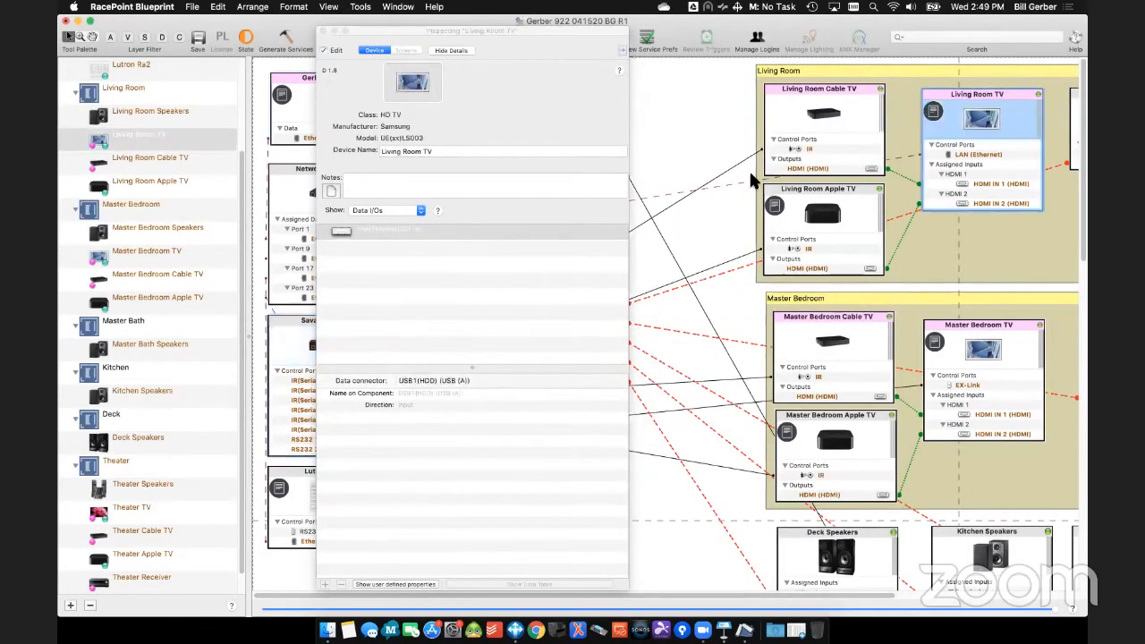
left_click(395, 209)
left_click(396, 269)
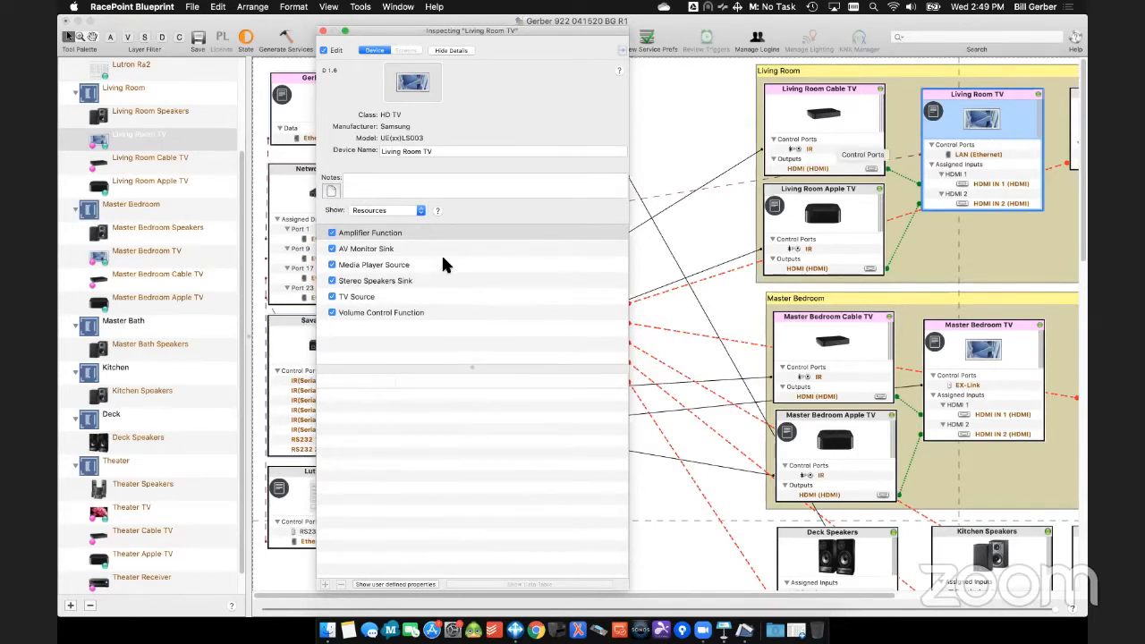
left_click(357, 298)
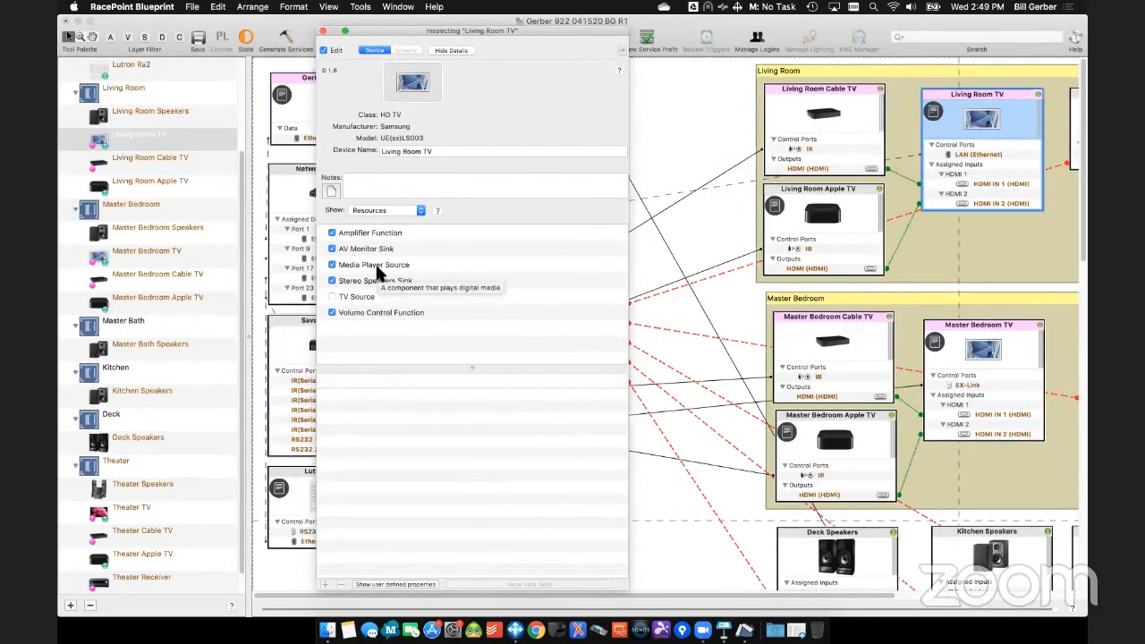
left_click(378, 271)
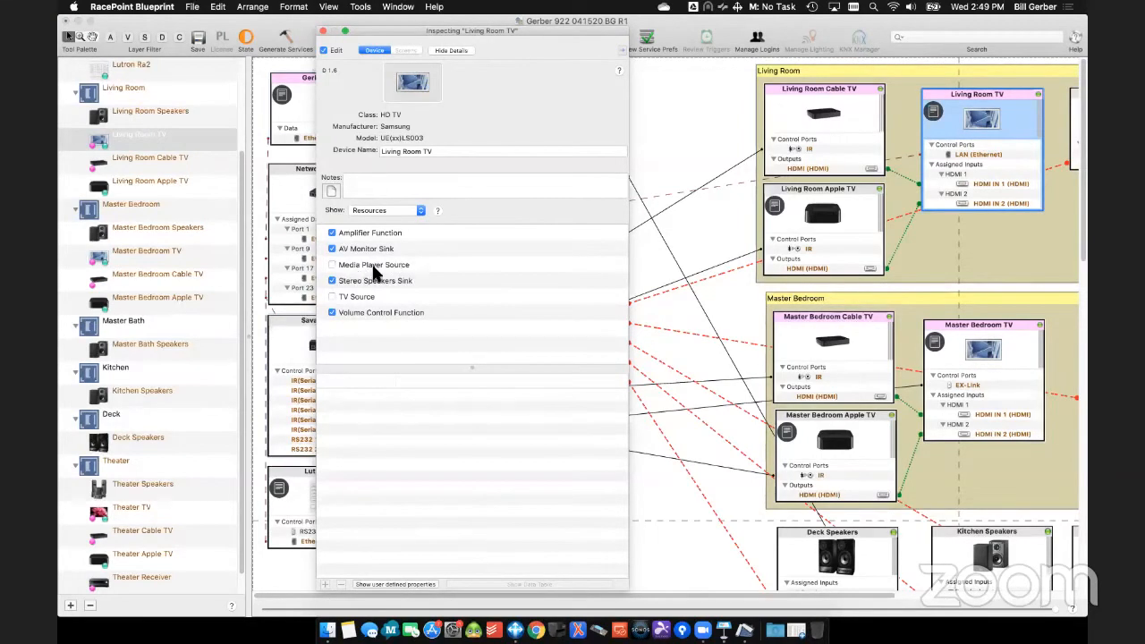
- Disable the Media Player Source and TV Source resources of the Master Bedroom TV
left_click(1008, 354)
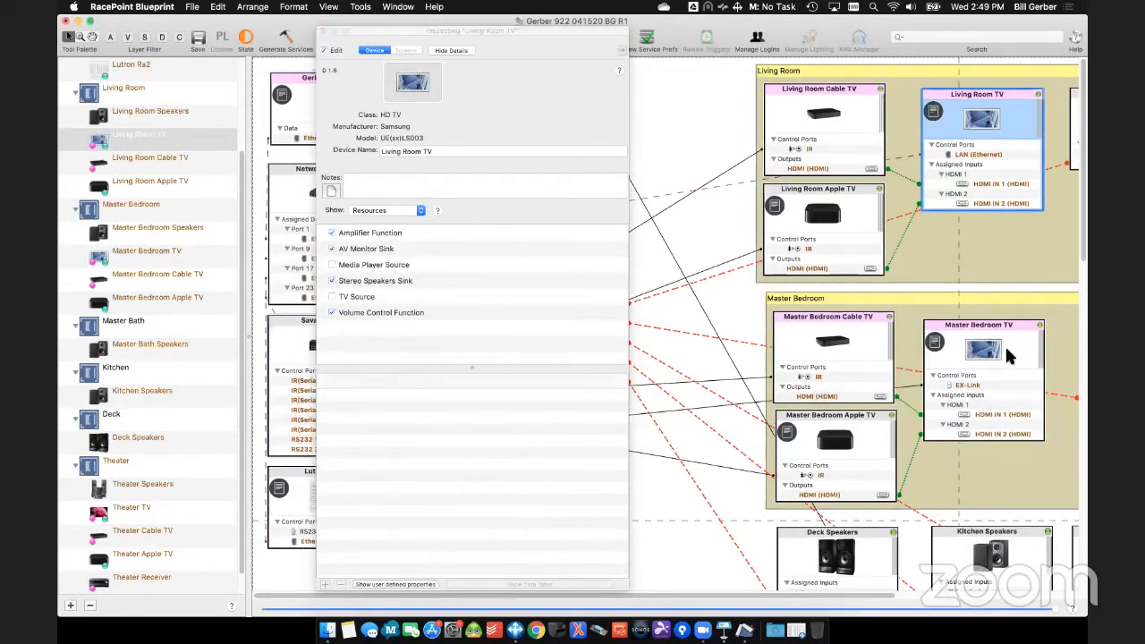
left_click(1007, 347)
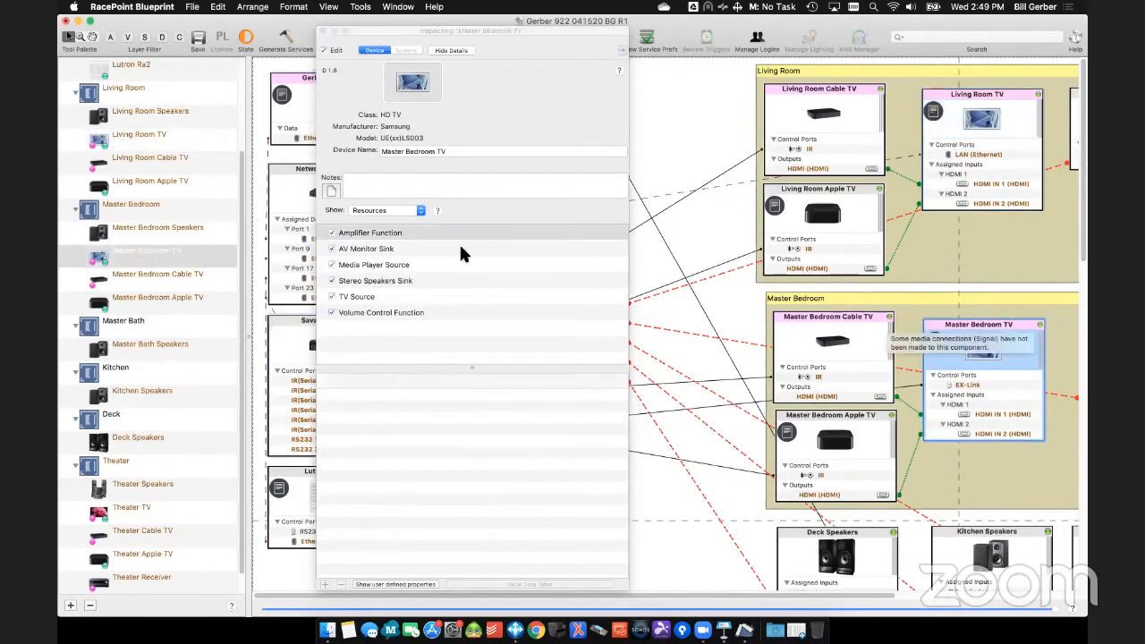
left_click(367, 286)
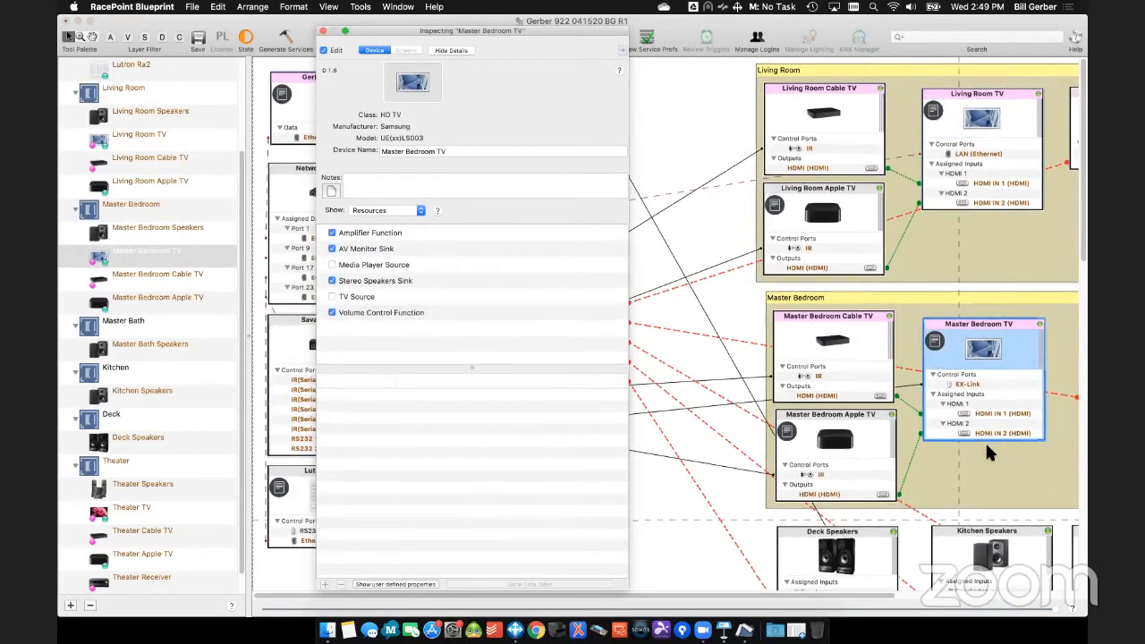
- Close the Inspector, then regenerate the services and enlarge the Service Preferences table to fit every entry
scroll(985, 441, "down", 4)
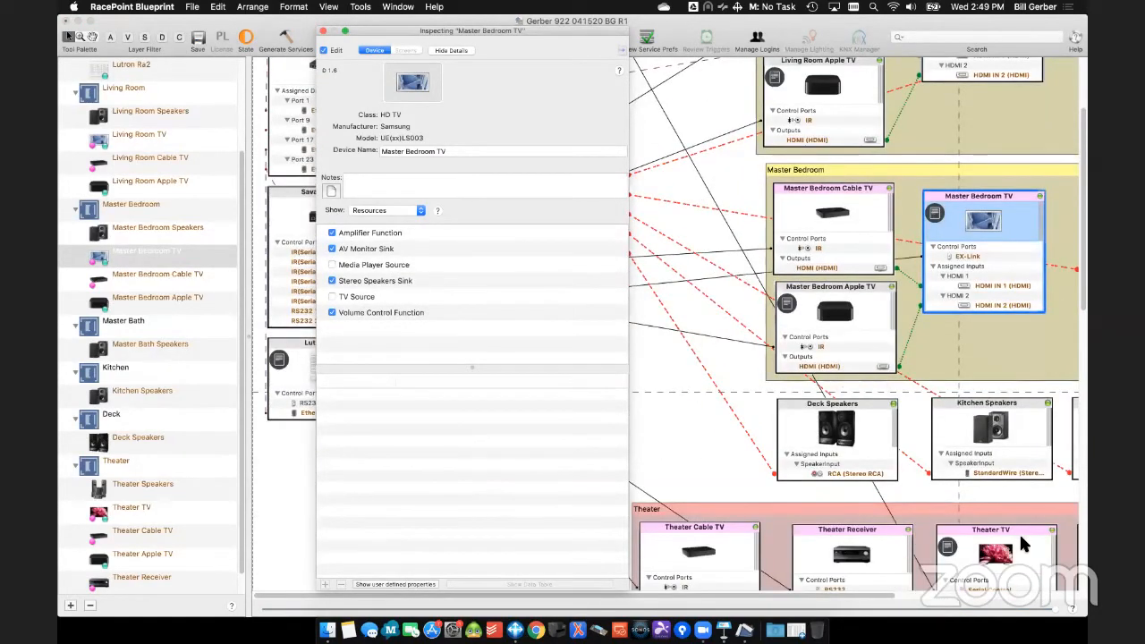
left_click(323, 31)
left_click(295, 44)
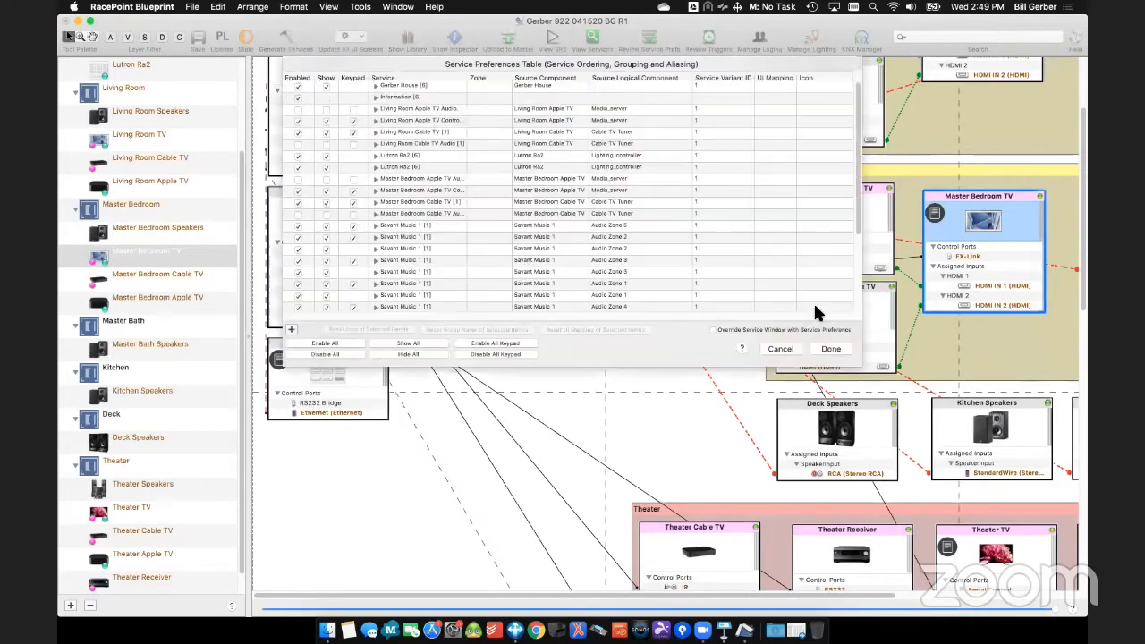
left_click_drag(856, 362, 984, 559)
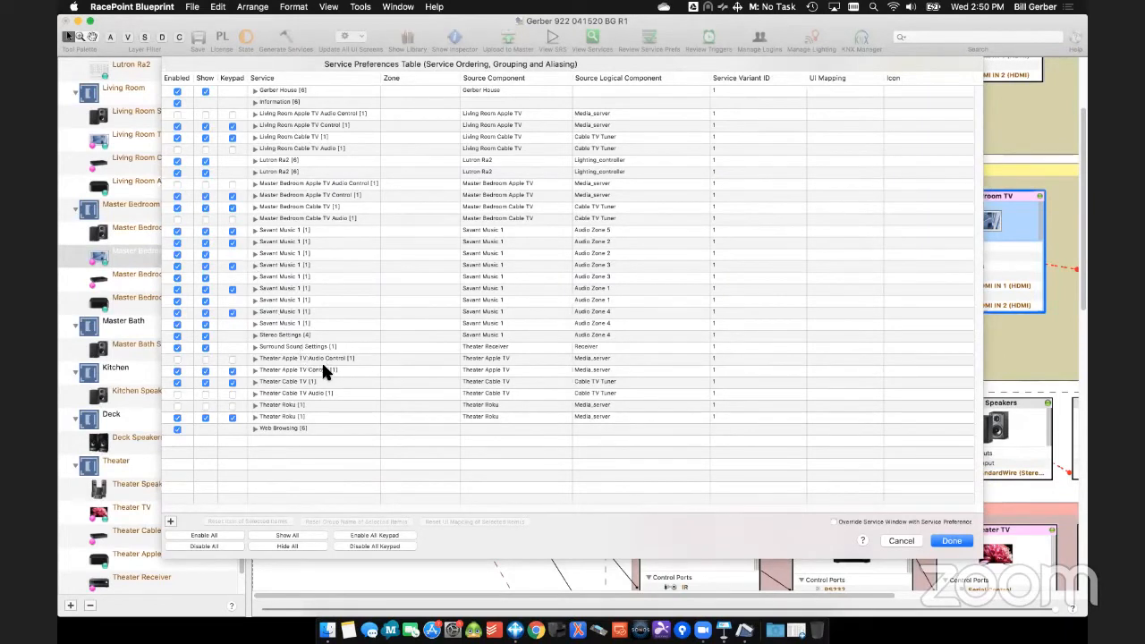
- Group the keypad-enabled Savant Music 1 services of Audio Zones 2 to 5 under the Audio Zone 1 entry
left_click(255, 312)
mouse_move(267, 322)
left_mouse_down()
mouse_move(266, 287)
mouse_move(268, 304)
left_mouse_up()
left_click(254, 265)
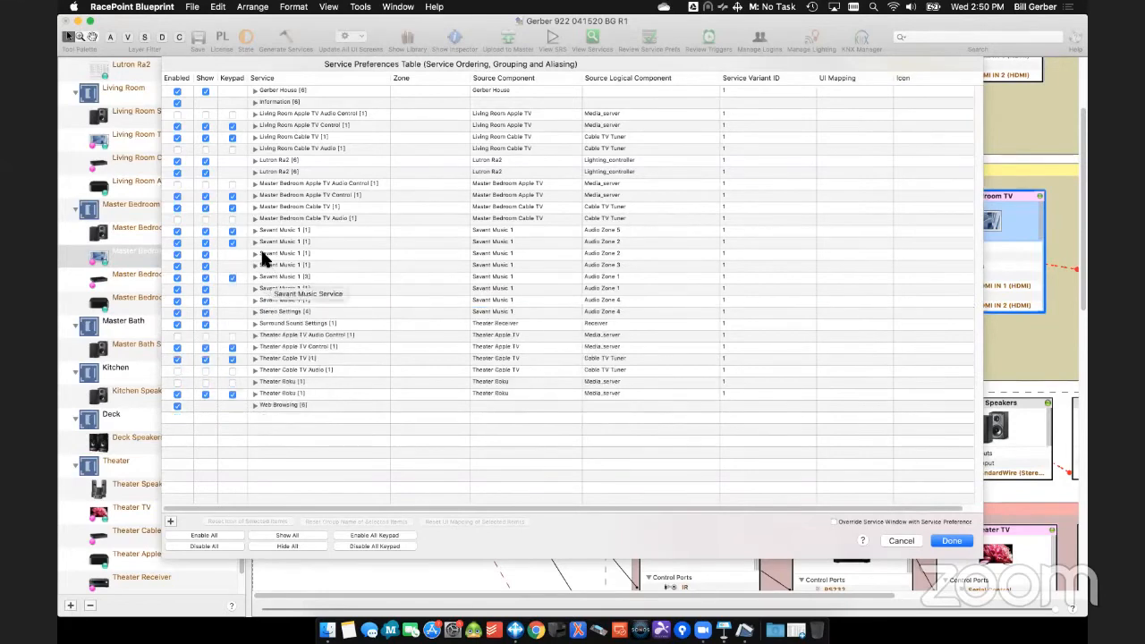
left_click(254, 242)
left_click_drag(289, 258, 288, 288)
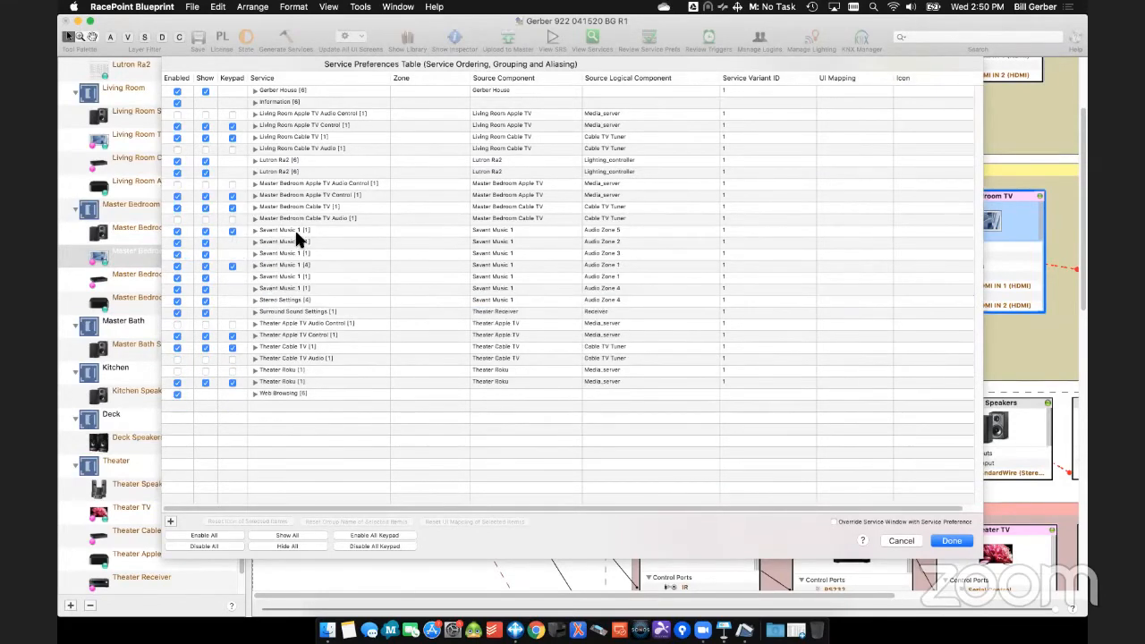
double_click(296, 234)
left_click_drag(301, 240, 301, 281)
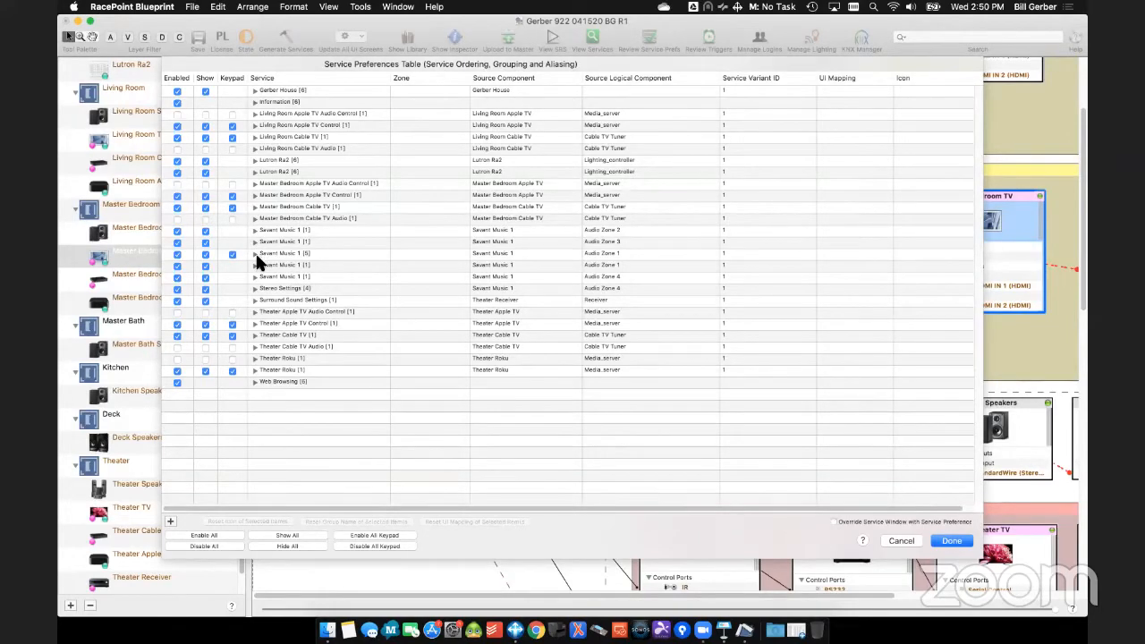
- Rename the Theater Apple TV Control service as Theater Apple TV
double_click(316, 325)
double_click(318, 324)
key("BackSpace")
key("Return")
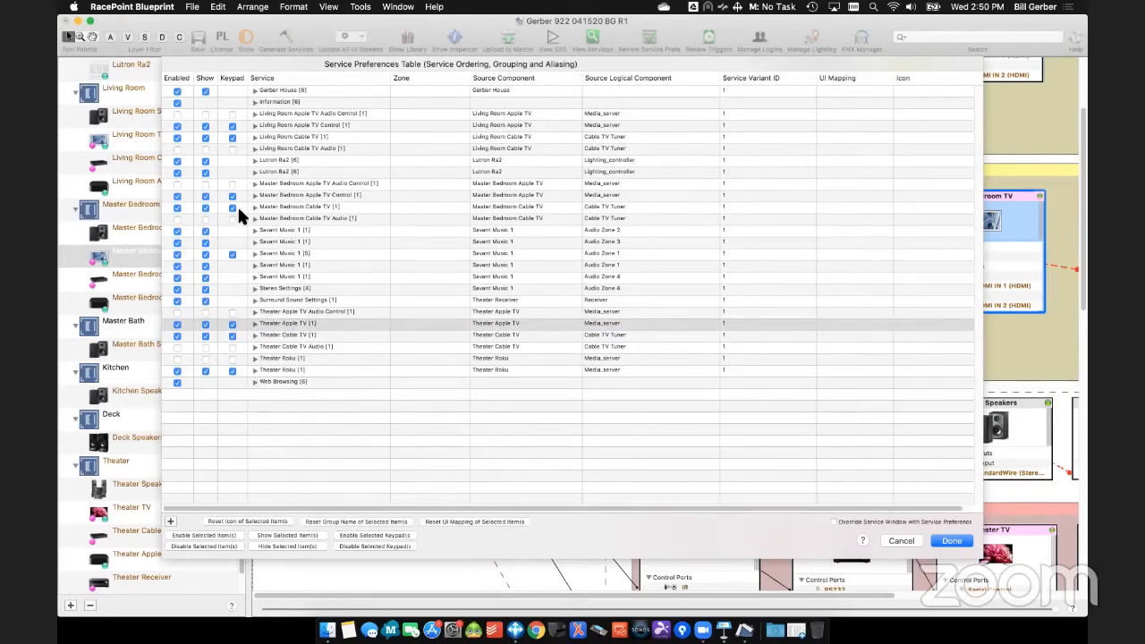
- Rename the Master Bedroom Apple TV Control service as Master Bedroom Apple TV
double_click(349, 195)
double_click(345, 195)
key("BackSpace")
key("Return")
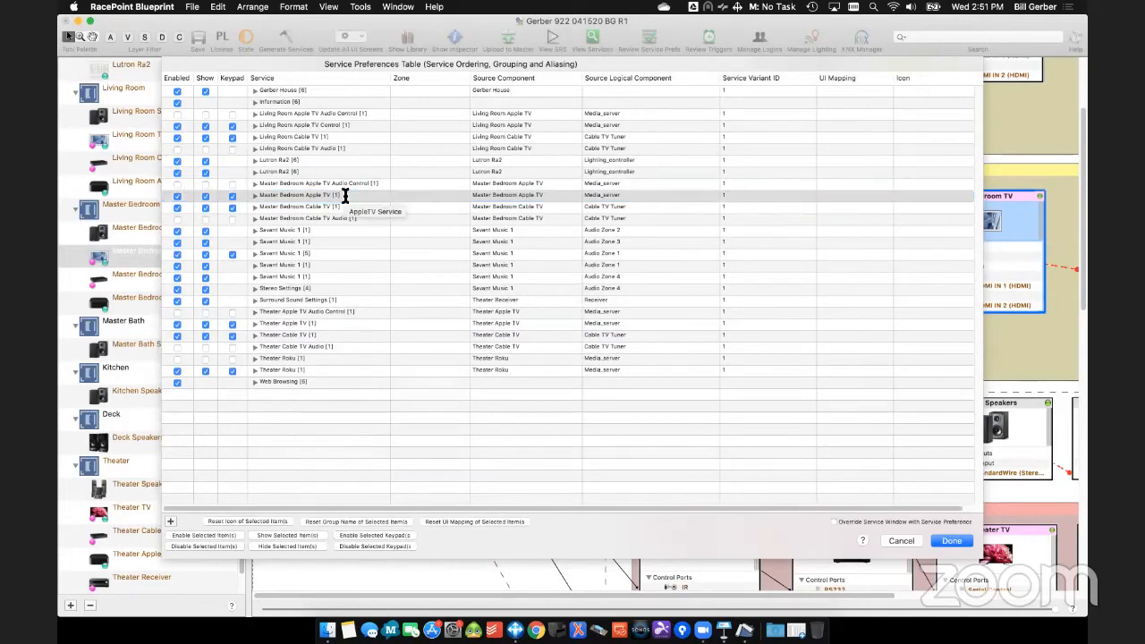
- Rename the Living Room Apple TV Control service as Living Room Apple TV and save the preferences with the Service Window override enabled
double_click(336, 125)
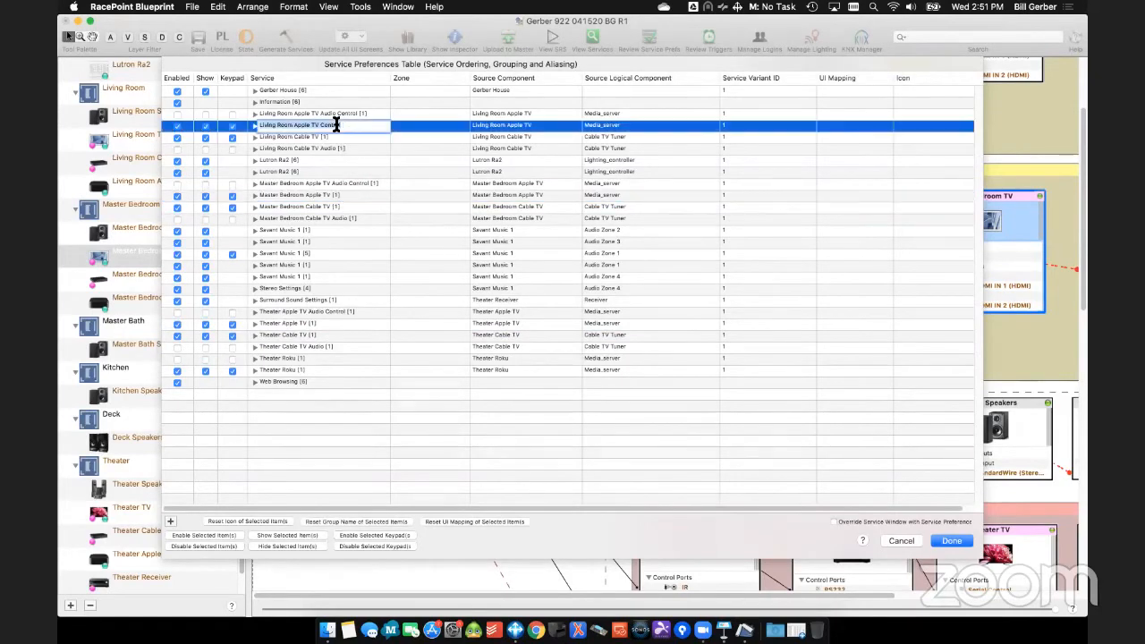
double_click(337, 125)
key("BackSpace")
key("Return")
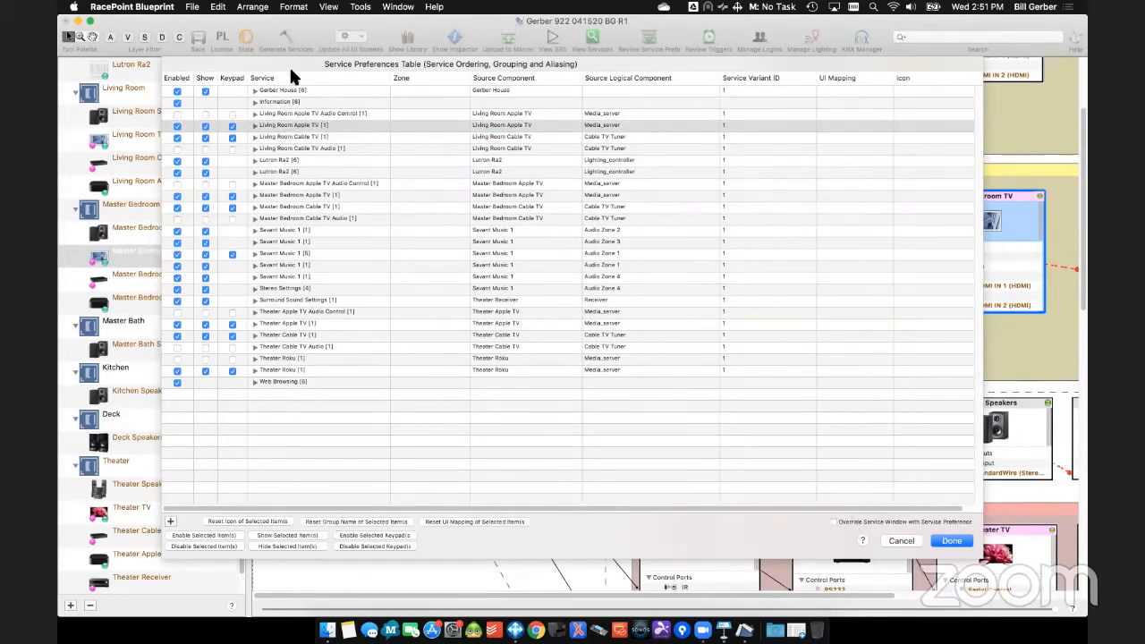
left_click(861, 523)
left_click(948, 542)
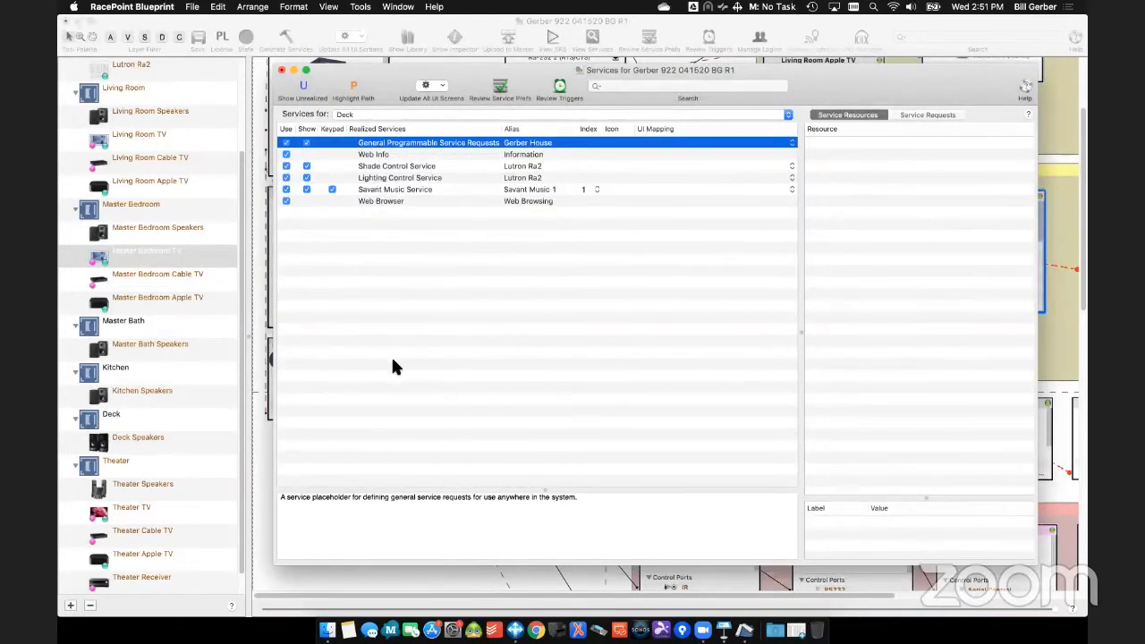
- Examine the Theater zone's services, checking the full aliases, keypad indexes and resources of the Apple TV, Cable TV and Roku services
left_click(361, 113)
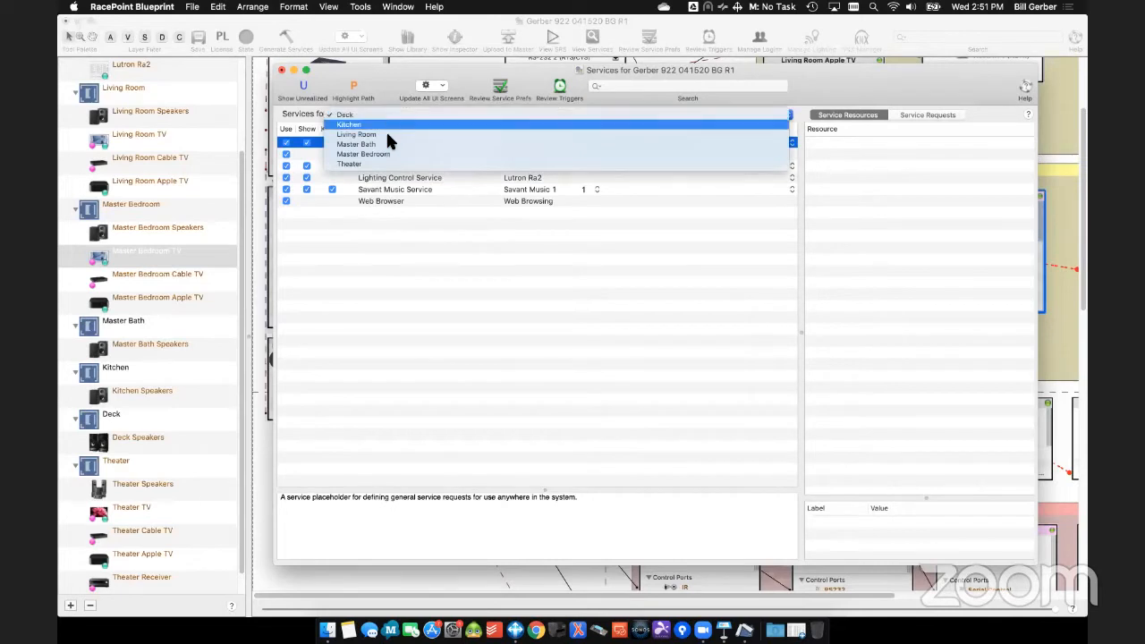
left_click(385, 164)
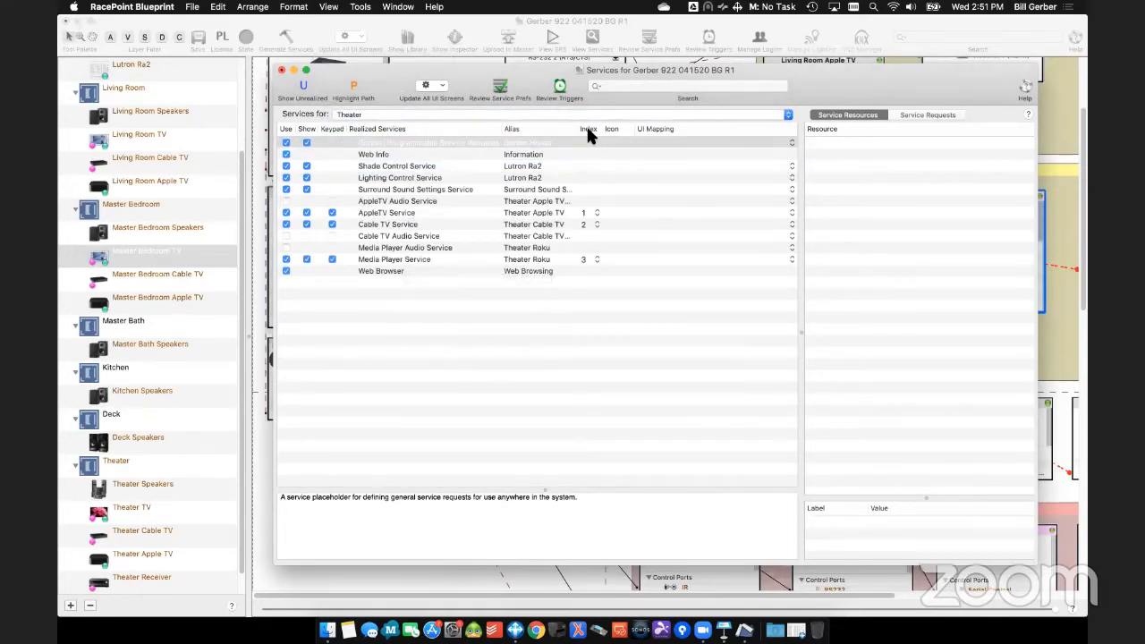
left_click_drag(582, 135, 642, 136)
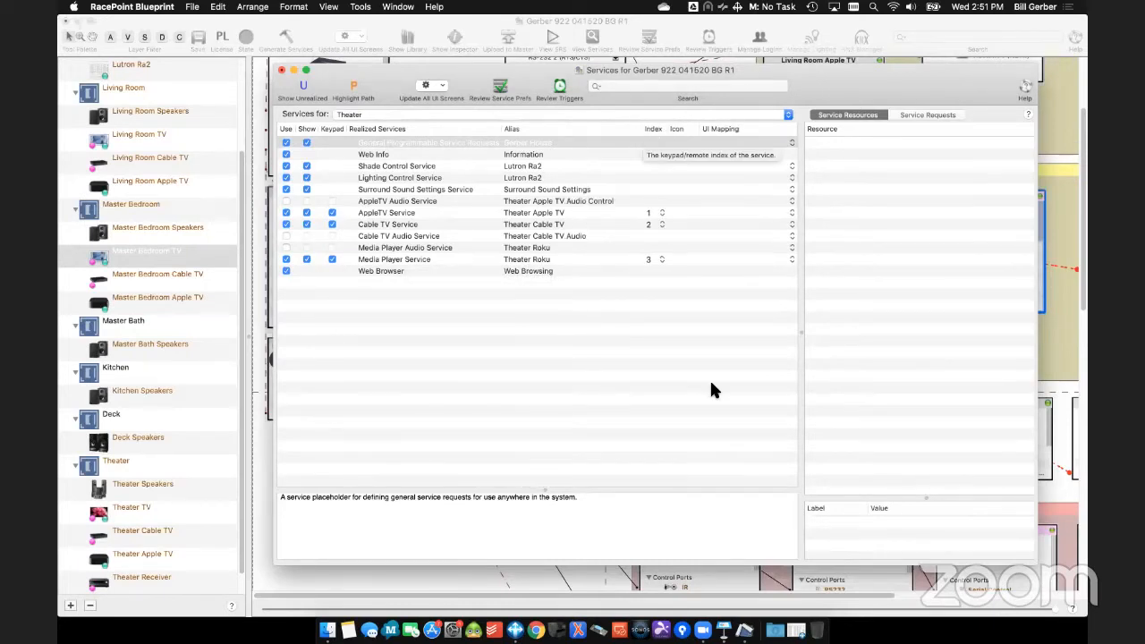
left_click(585, 207)
left_click(586, 212)
left_click(586, 224)
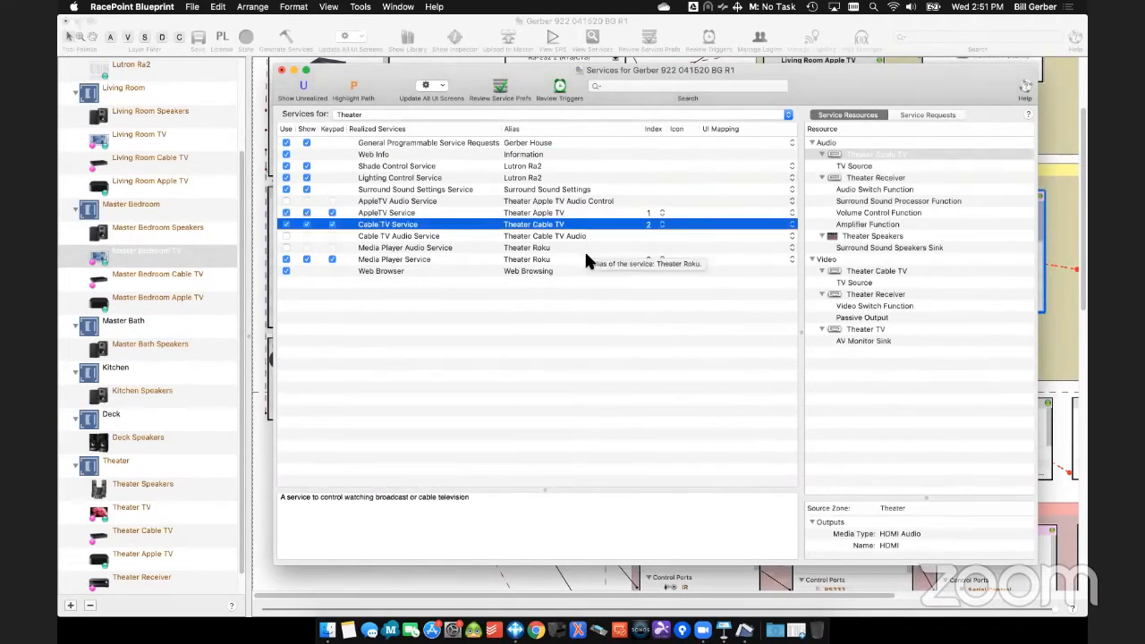
left_click(586, 260)
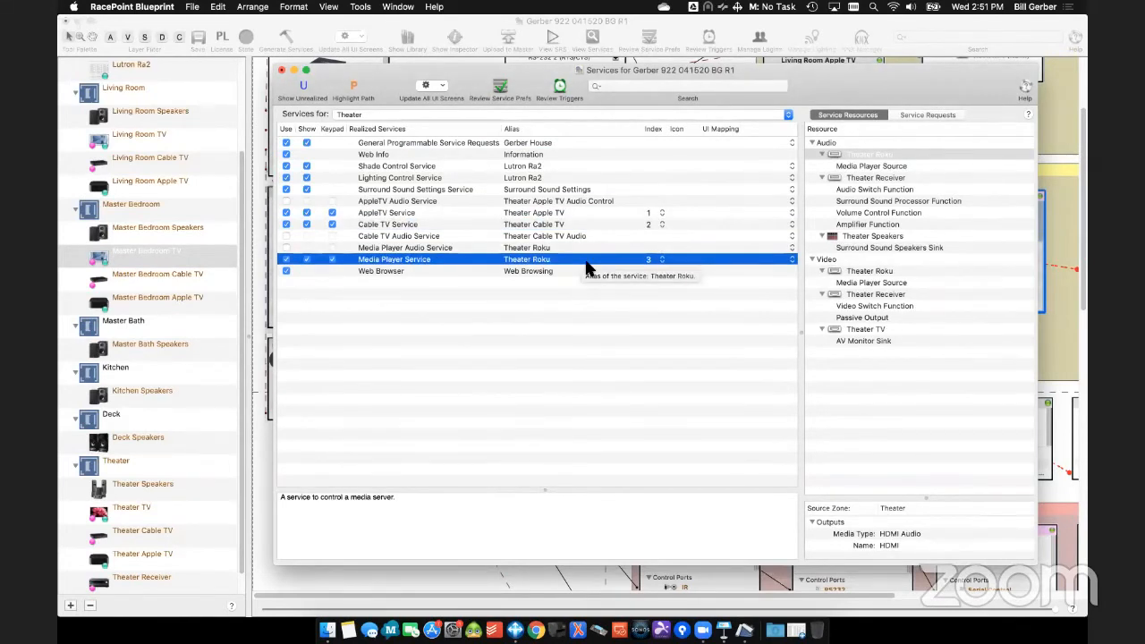
left_click(283, 71)
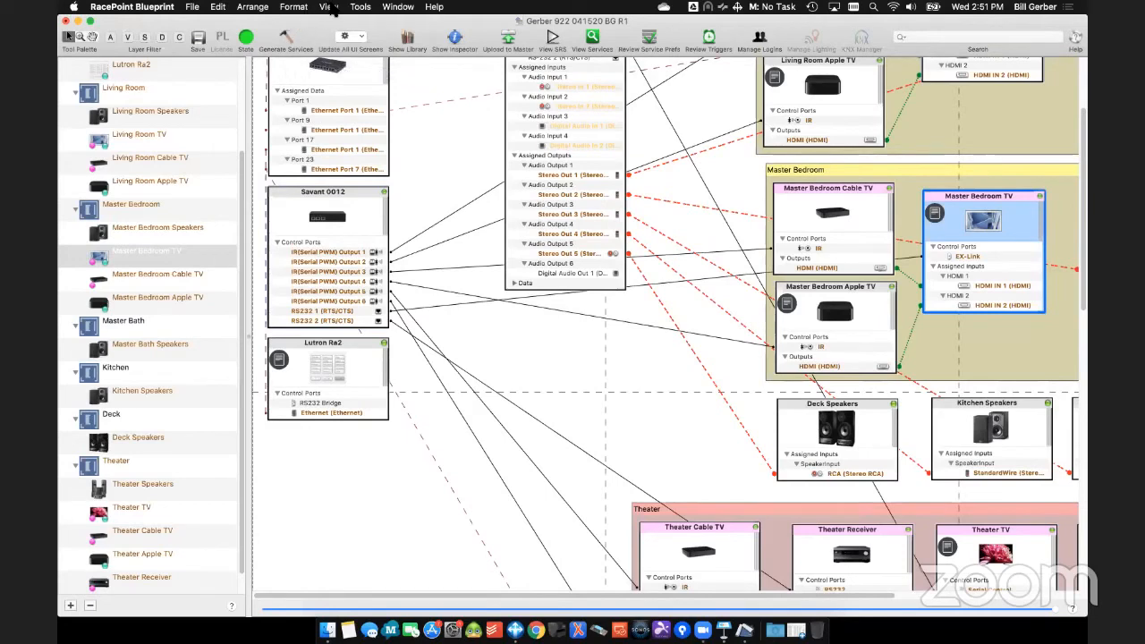
- Set the branding icons of the Master Bedroom Cable TV to Verizon and the Master Bedroom Apple TV to Apple TV
left_click(361, 6)
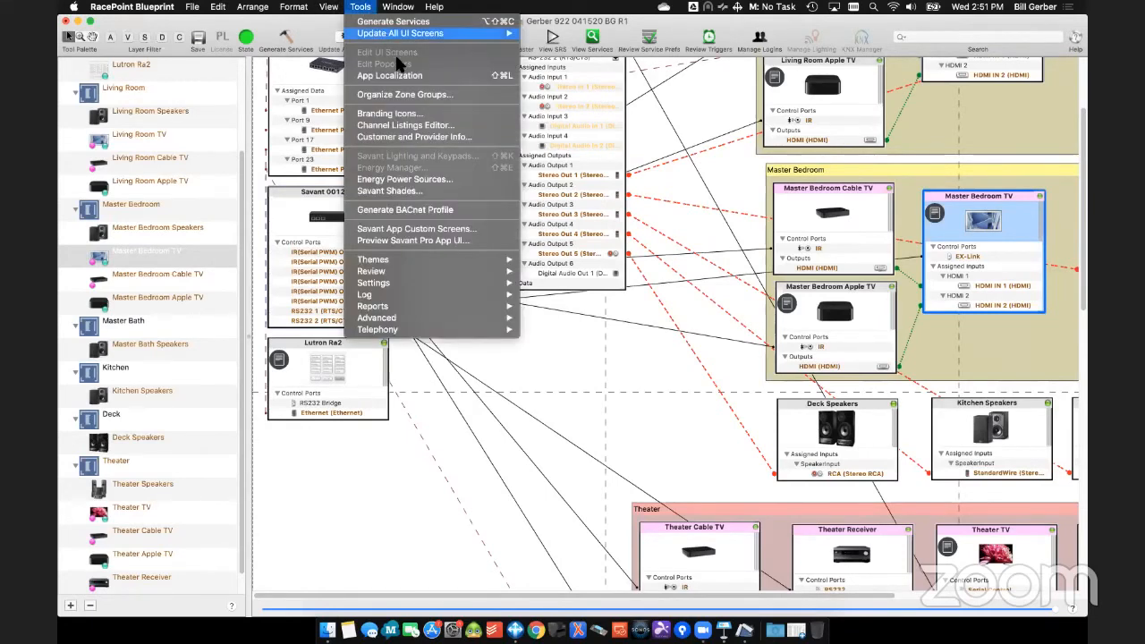
left_click(415, 117)
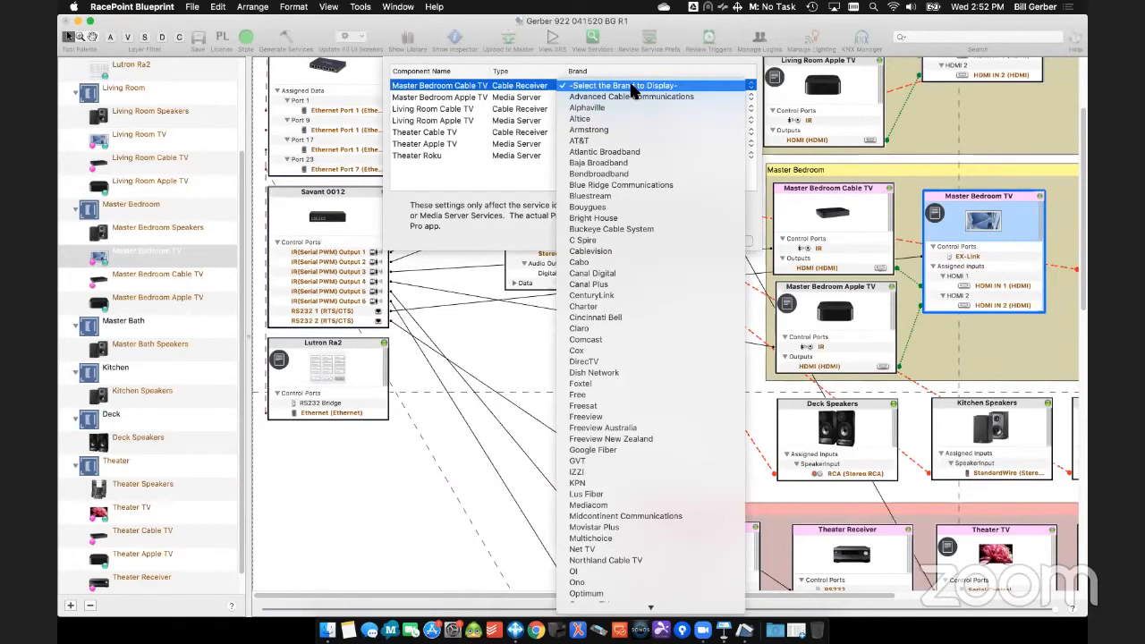
key("v")
key("Return")
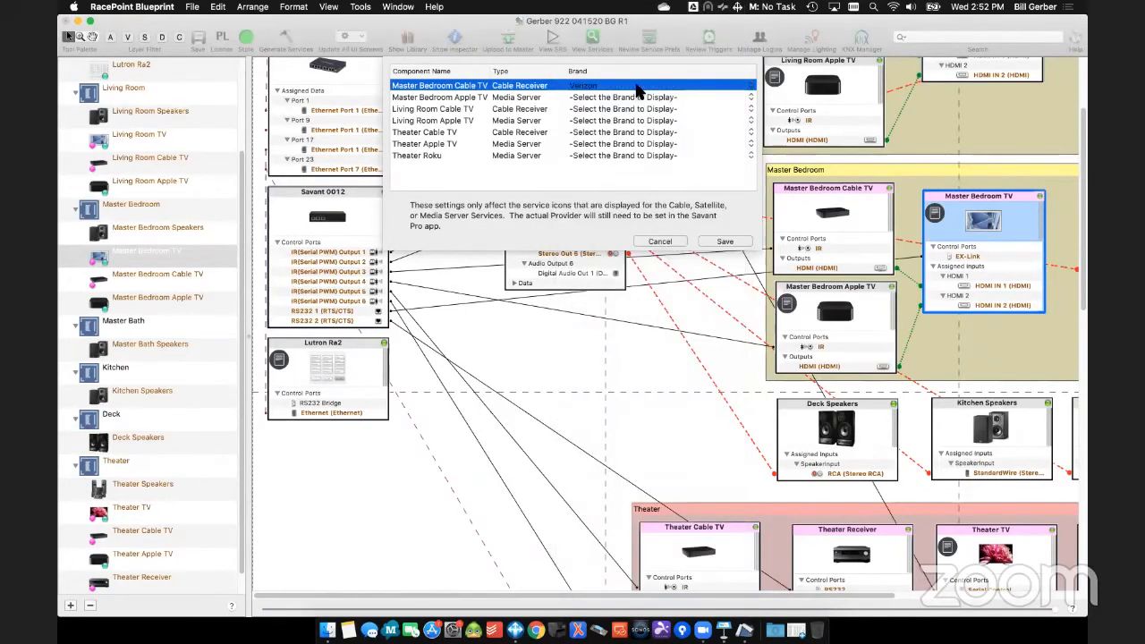
left_click(635, 98)
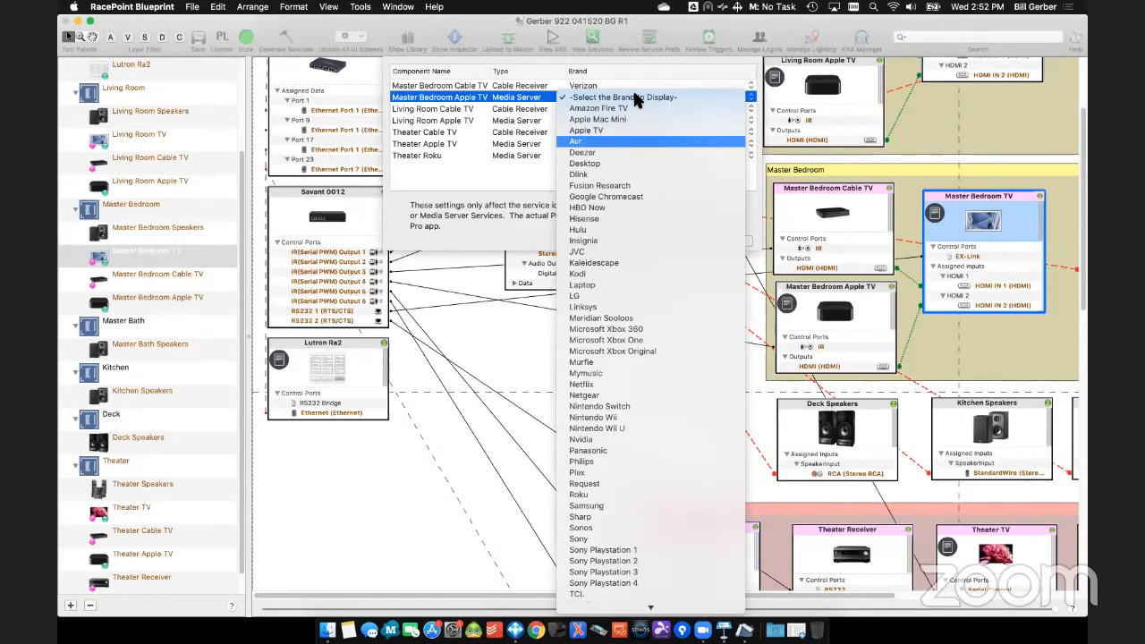
left_click(635, 97)
- Set the branding icons of the Living Room Cable TV to Verizon and the Living Room Apple TV to Apple TV
left_click(638, 109)
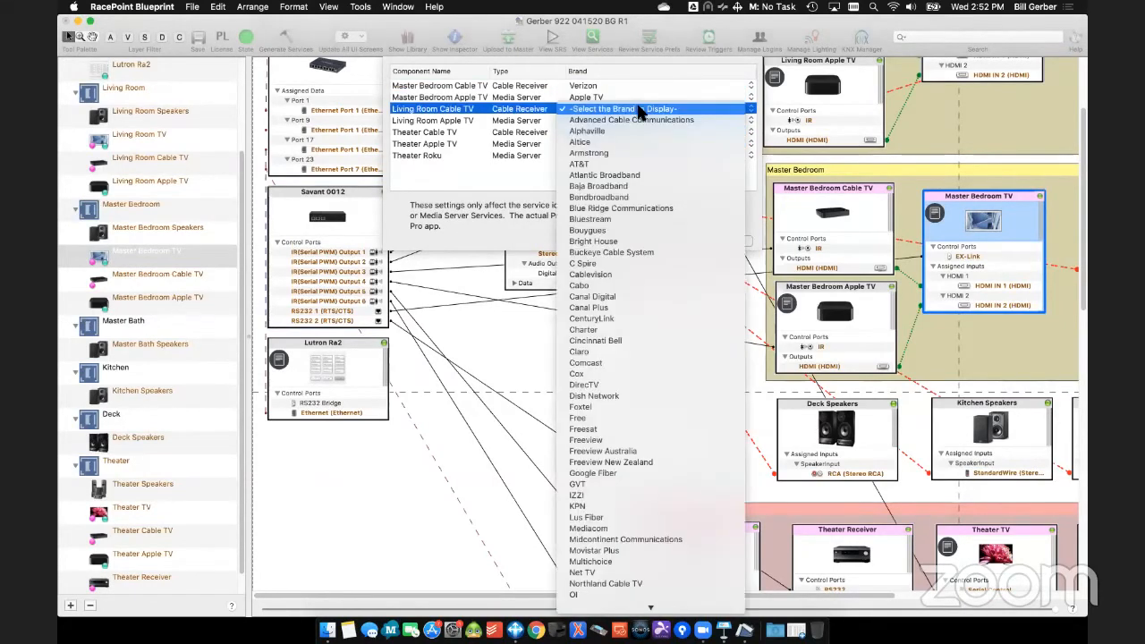
key("v")
key("Return")
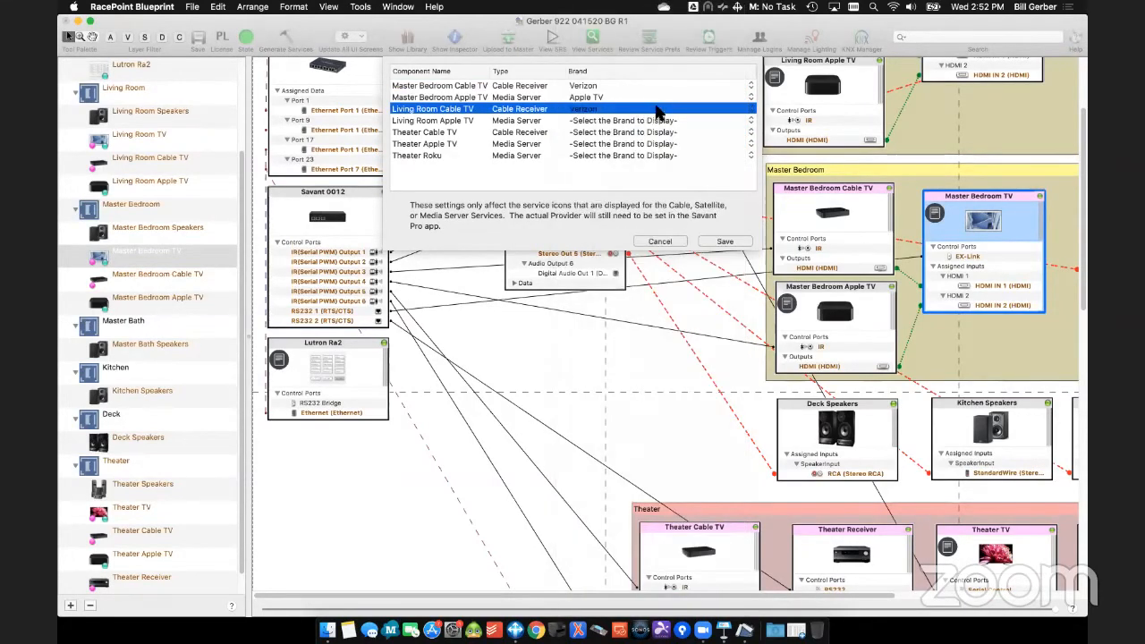
left_click(658, 123)
key("Down")
key("Down")
key("Down")
key("Return")
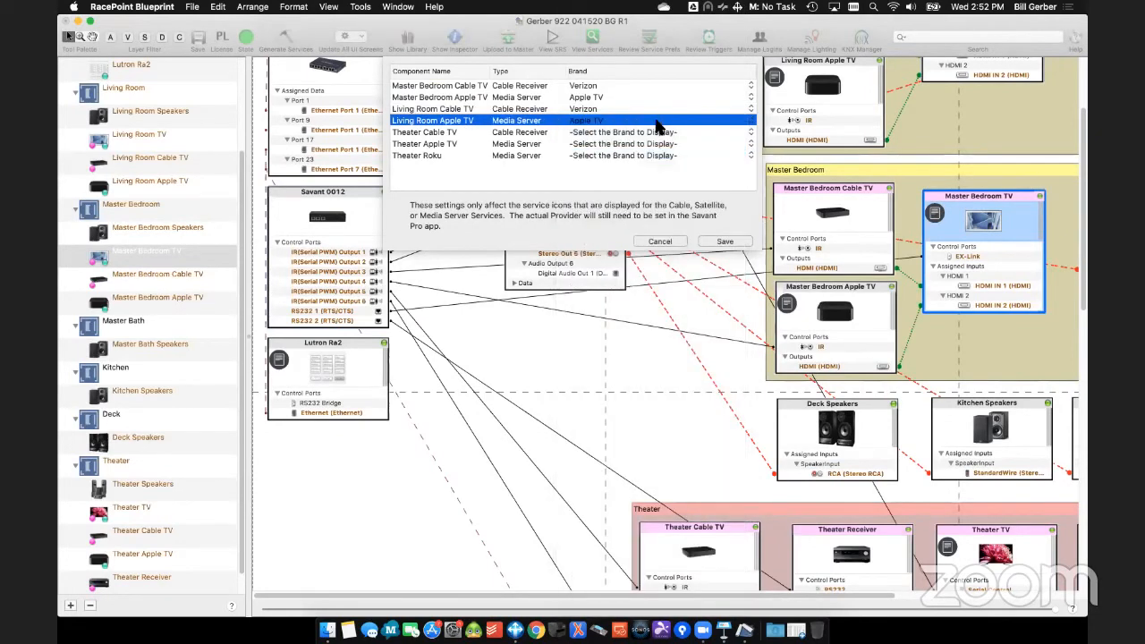
- Set the branding icons of the Theater Cable TV to Verizon and the Theater Apple TV to Apple TV
left_click(660, 134)
key("v")
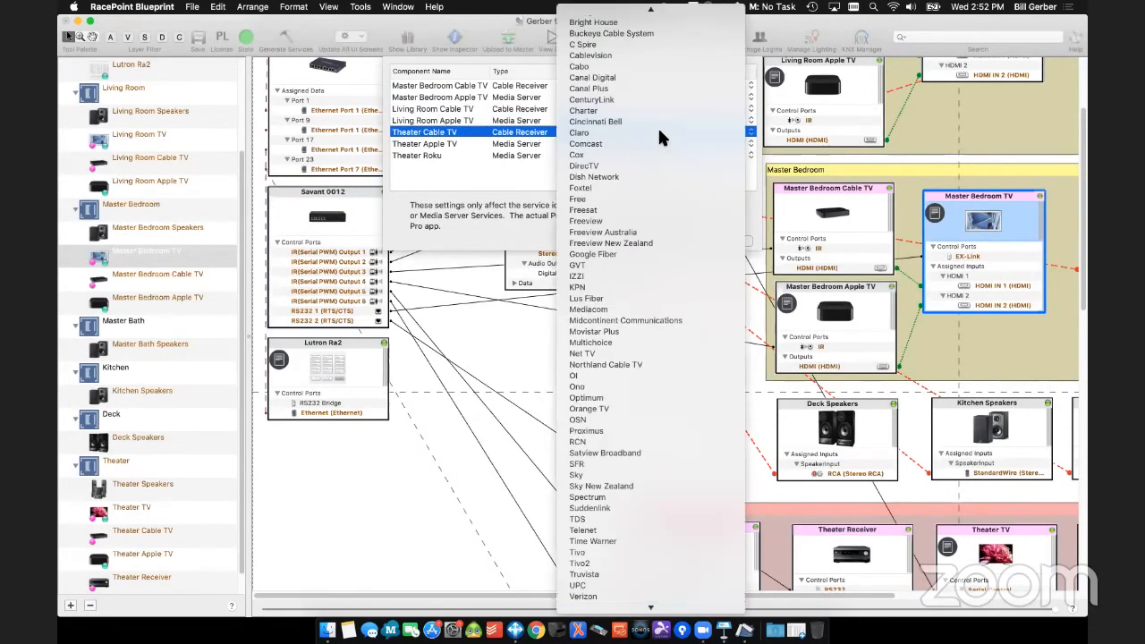
key("Return")
left_click(659, 144)
key("Down")
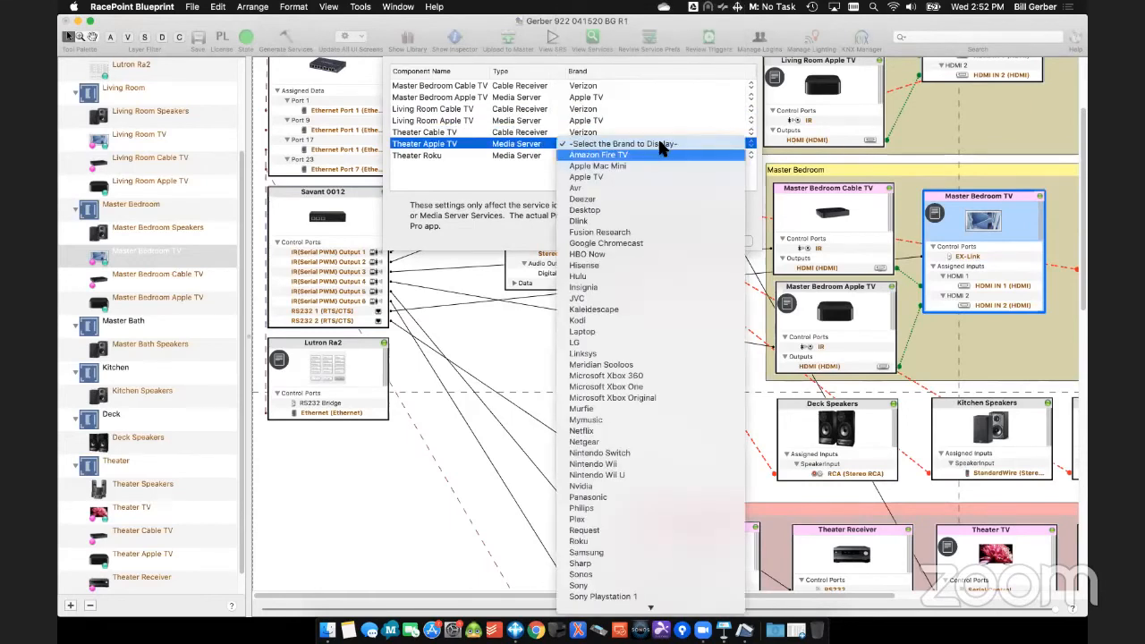
key("Down")
key("Down")
key("Return")
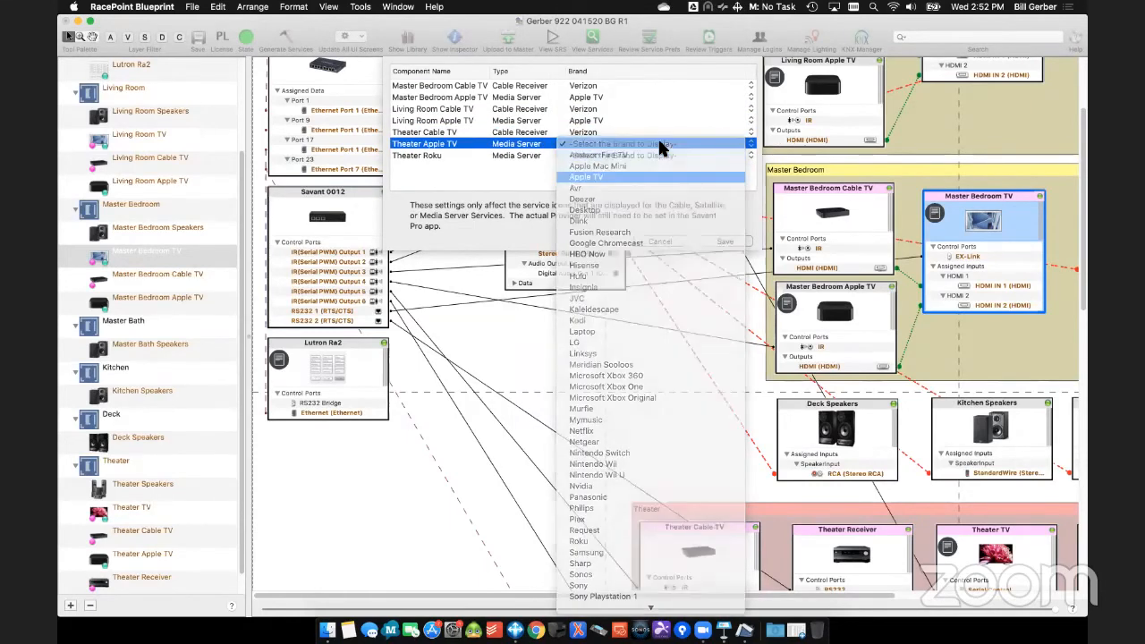
- Set the Theater Roku's branding icon to Roku and save the branding icon settings
left_click(659, 157)
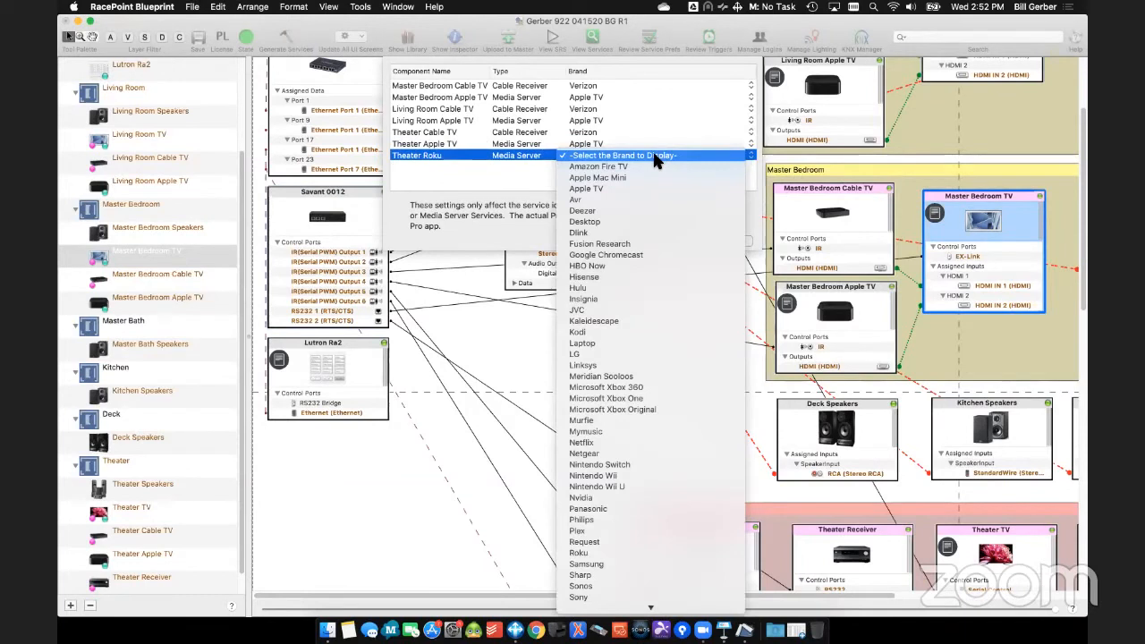
key("r")
key("o")
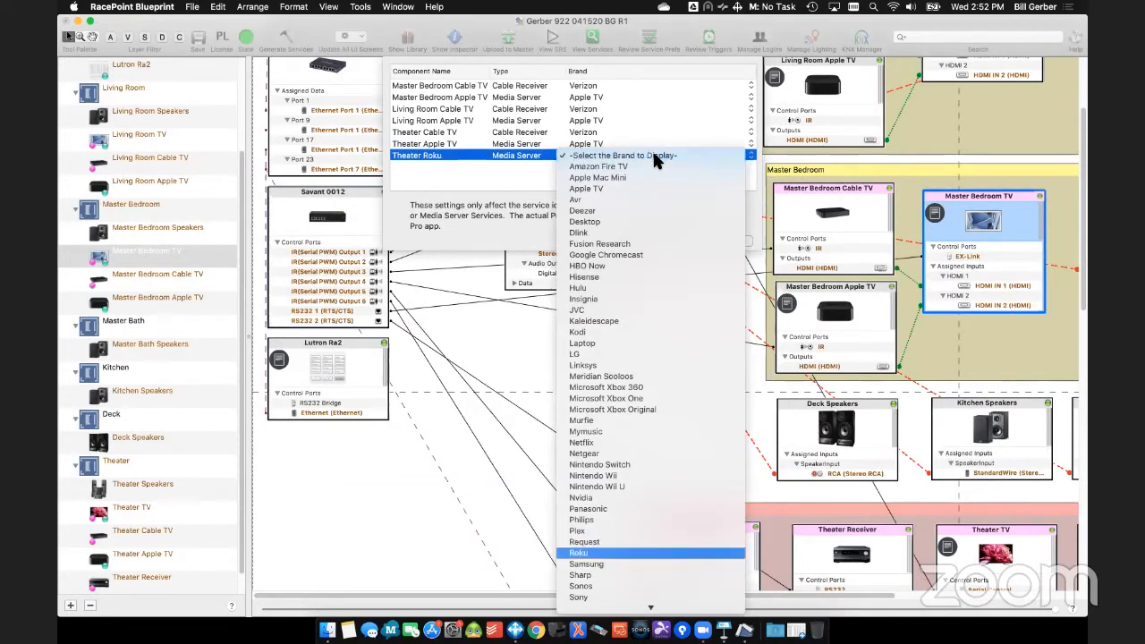
key("Return")
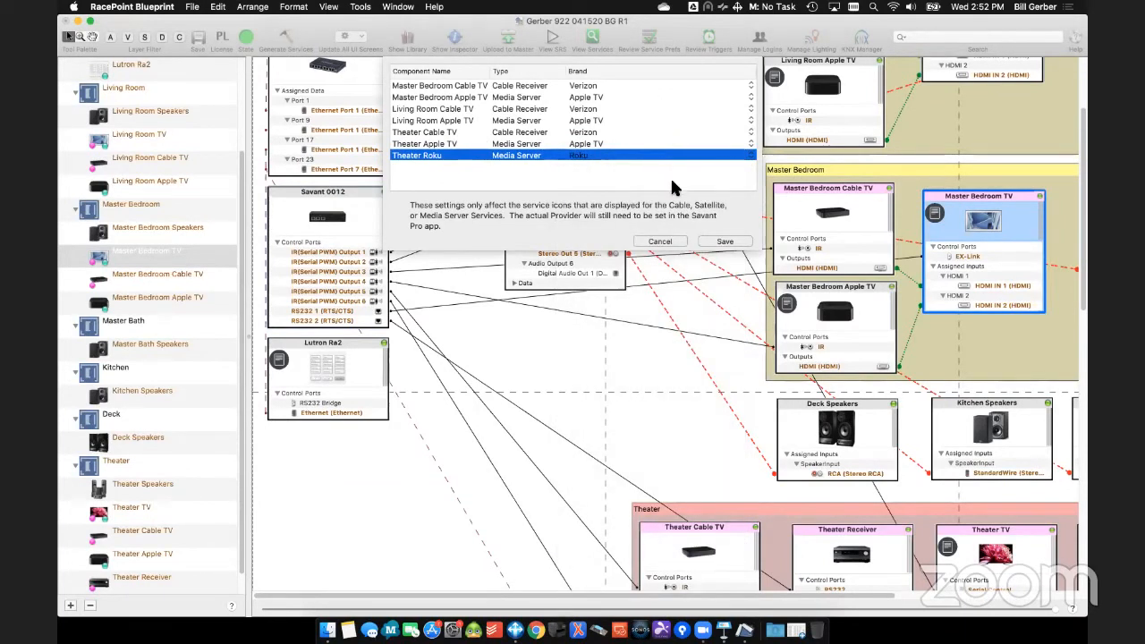
left_click(724, 240)
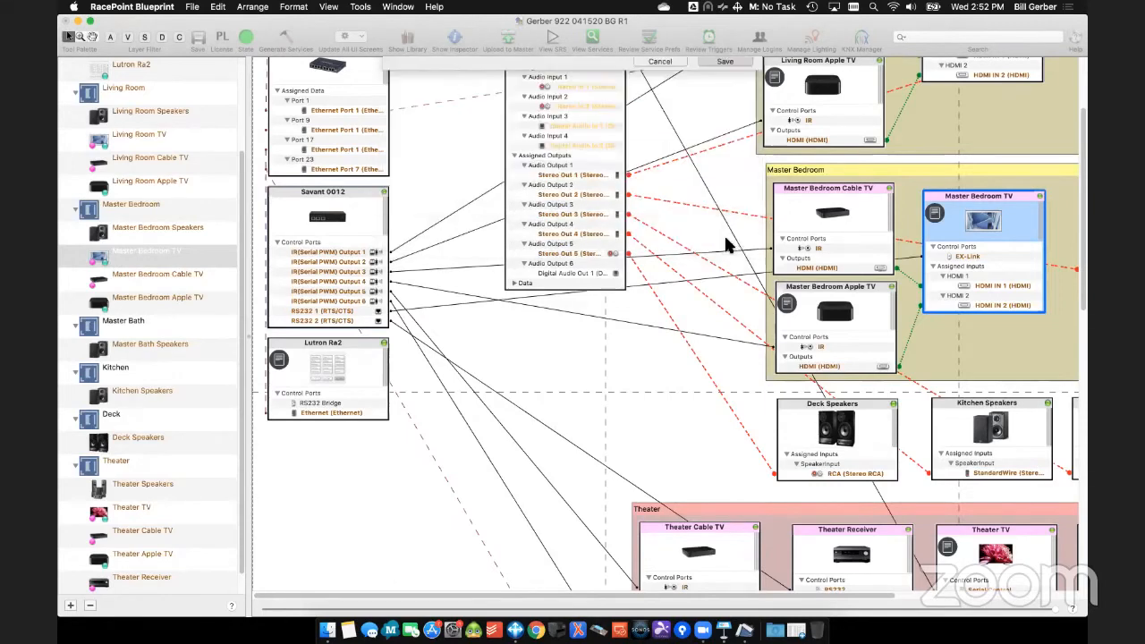
- Reorder the services in the Savant App Preferences as Cable TV, Apple TV, Roku, Savant Music, Lighting and Shades
left_click(360, 6)
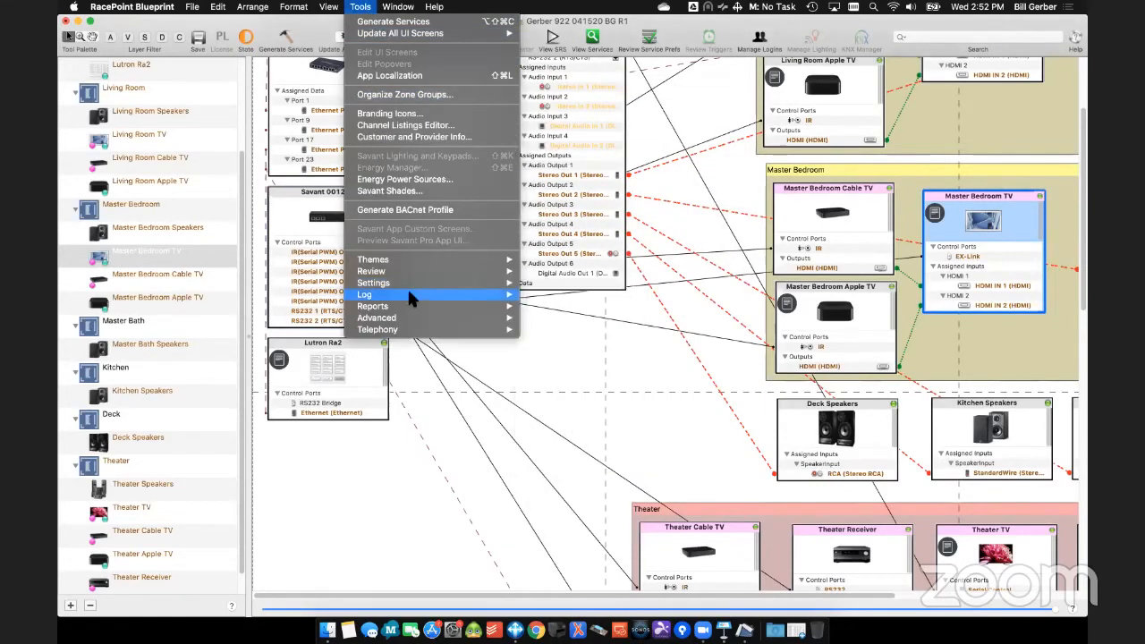
mouse_move(407, 277)
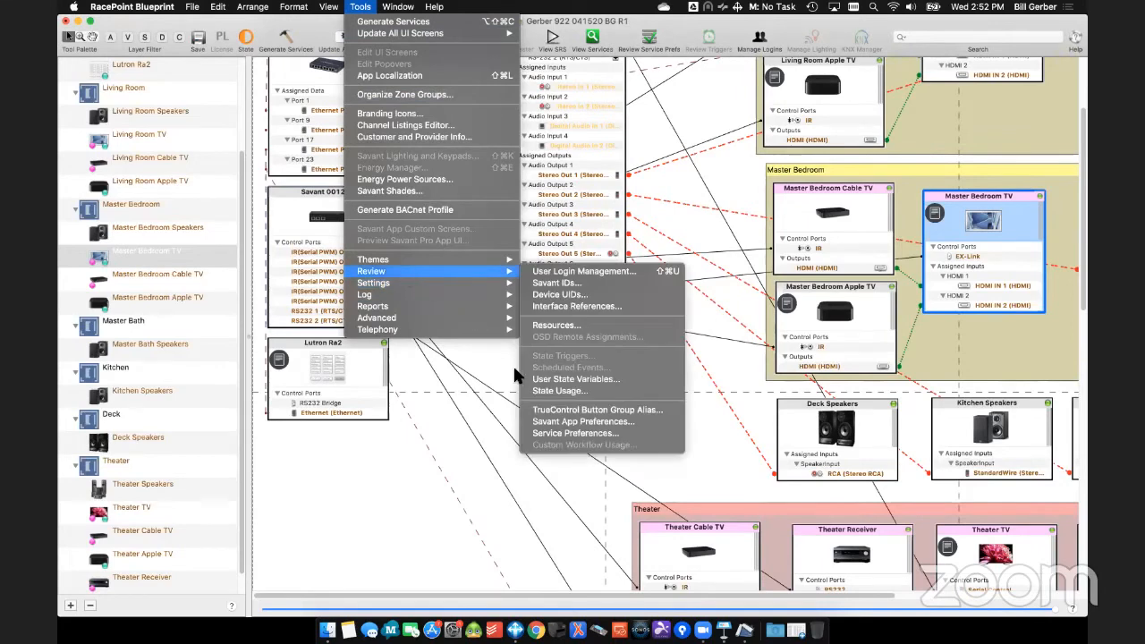
left_click(609, 425)
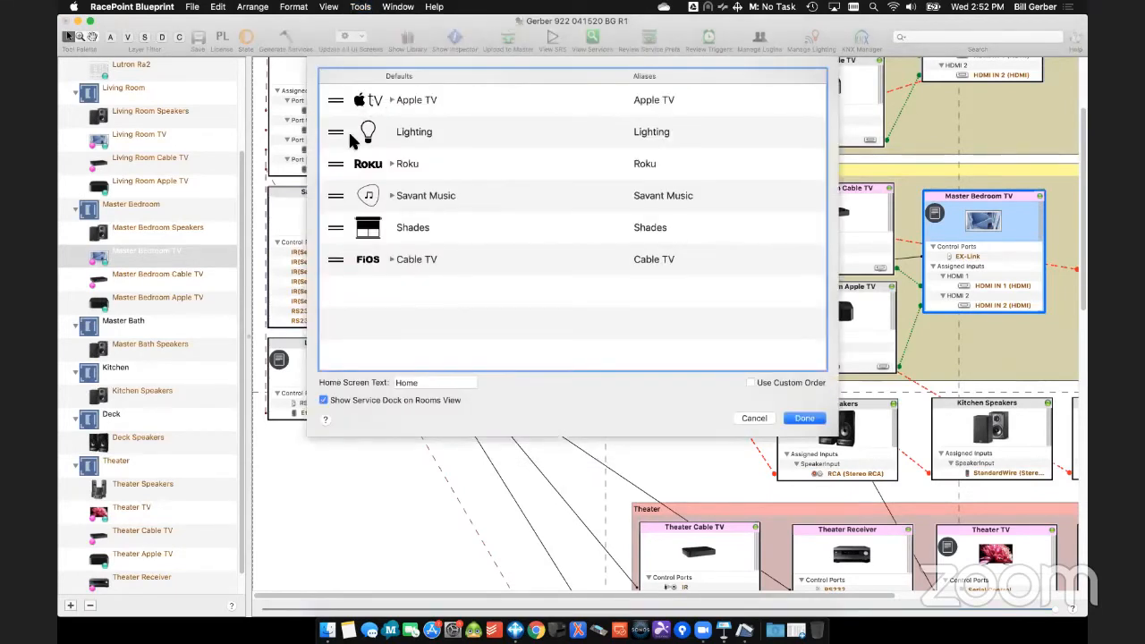
left_click_drag(336, 260, 336, 122)
left_click_drag(338, 195, 343, 157)
left_click_drag(343, 228, 340, 190)
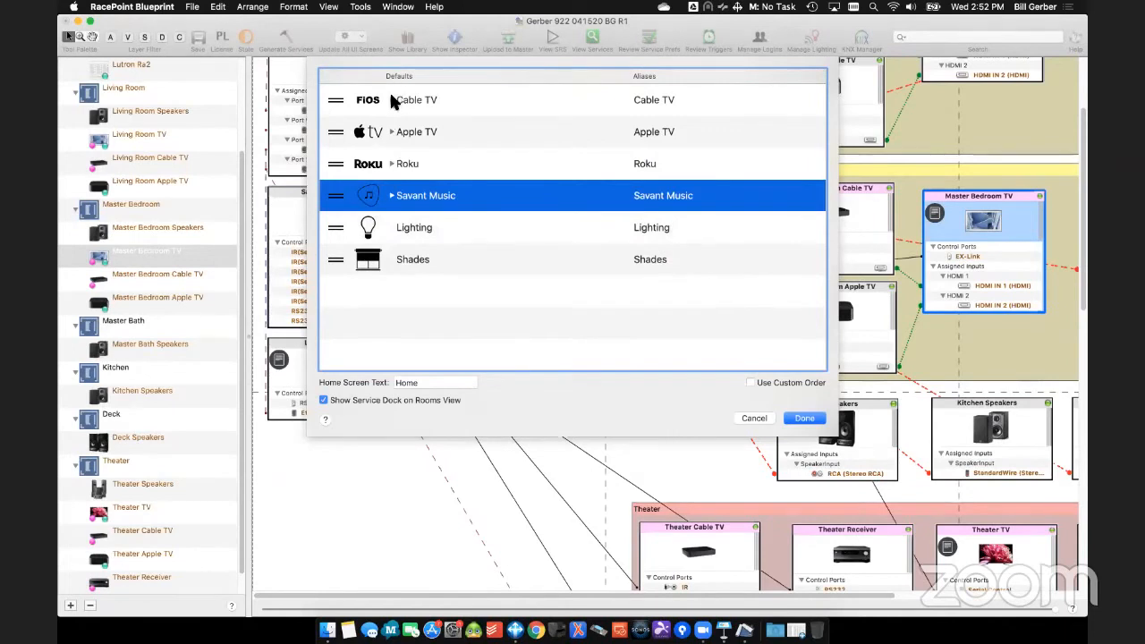
- Expand the Savant Music service and check the alias of its Savant Music 1 entry without changing it
left_click(391, 196)
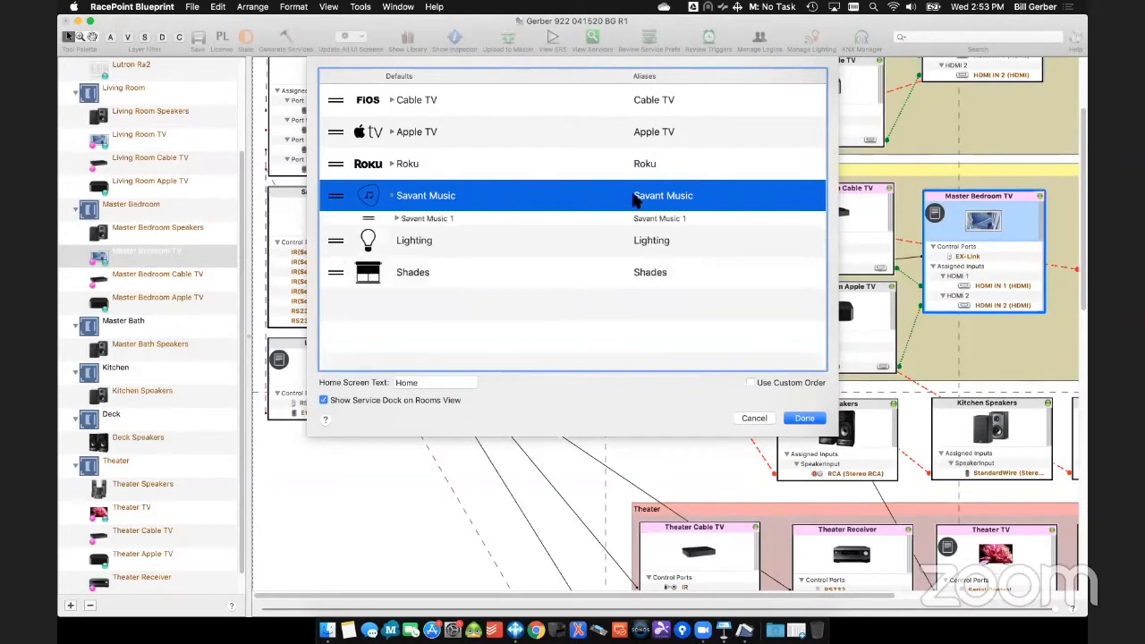
double_click(680, 197)
left_click(676, 221)
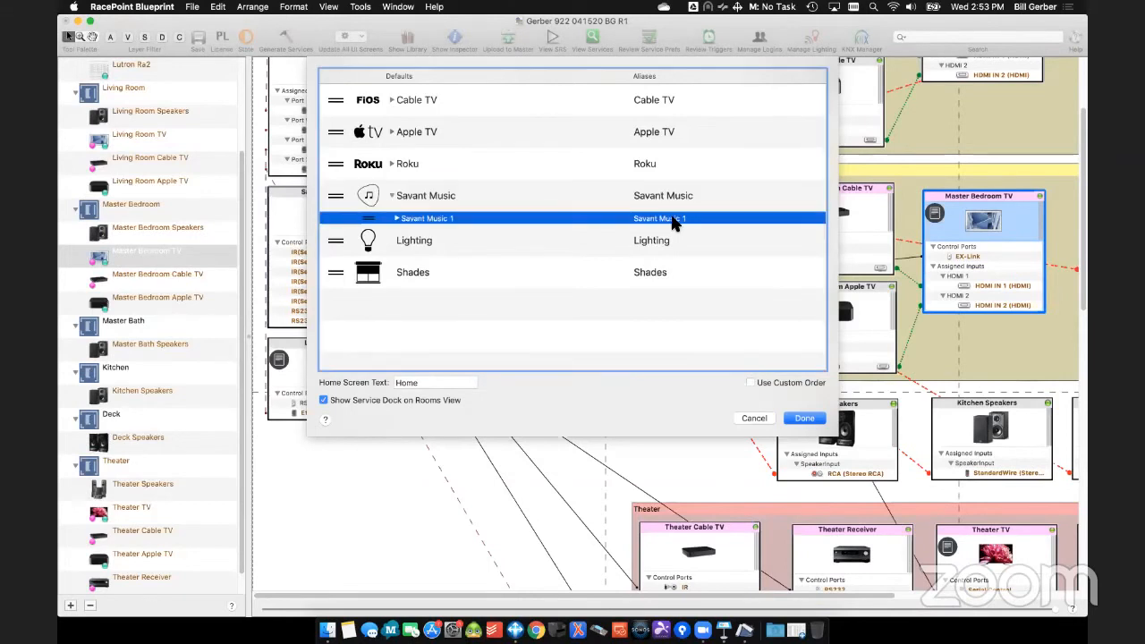
double_click(675, 220)
left_click(703, 217)
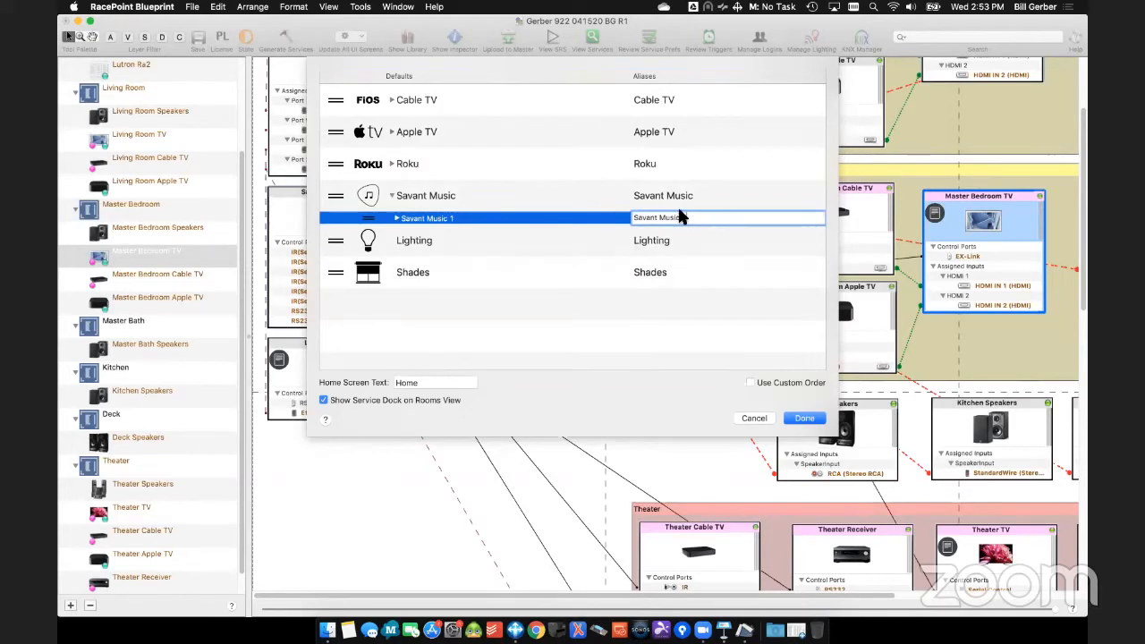
left_click(511, 309)
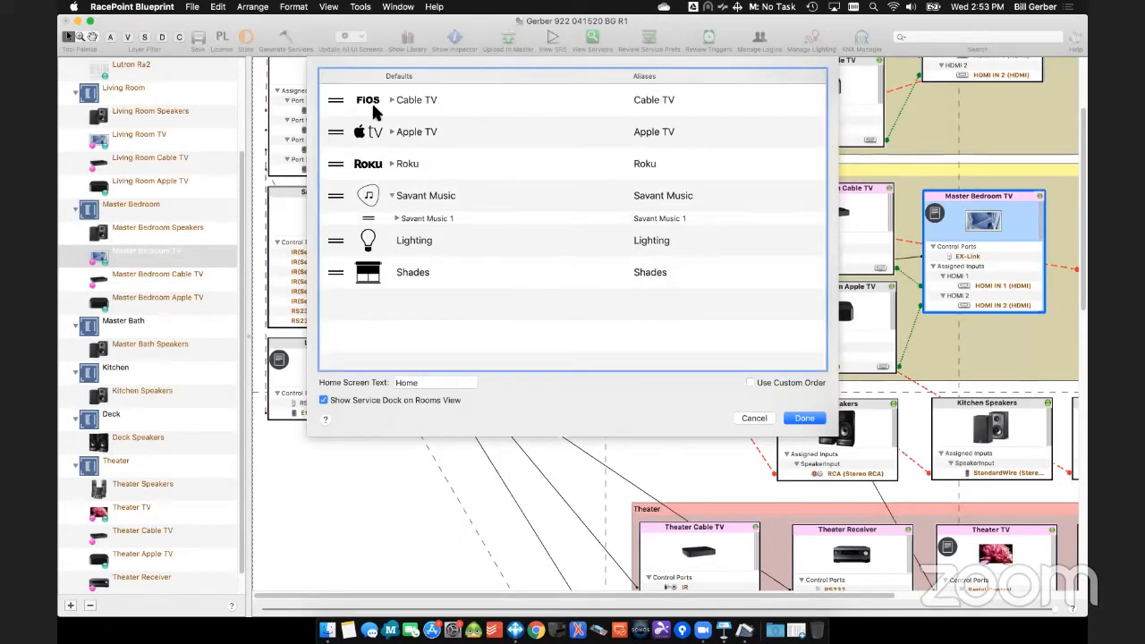
- Enable Use Custom Order, set the home screen text to Sky Lodge and save the Savant App Preferences
left_click(802, 385)
left_click(449, 383)
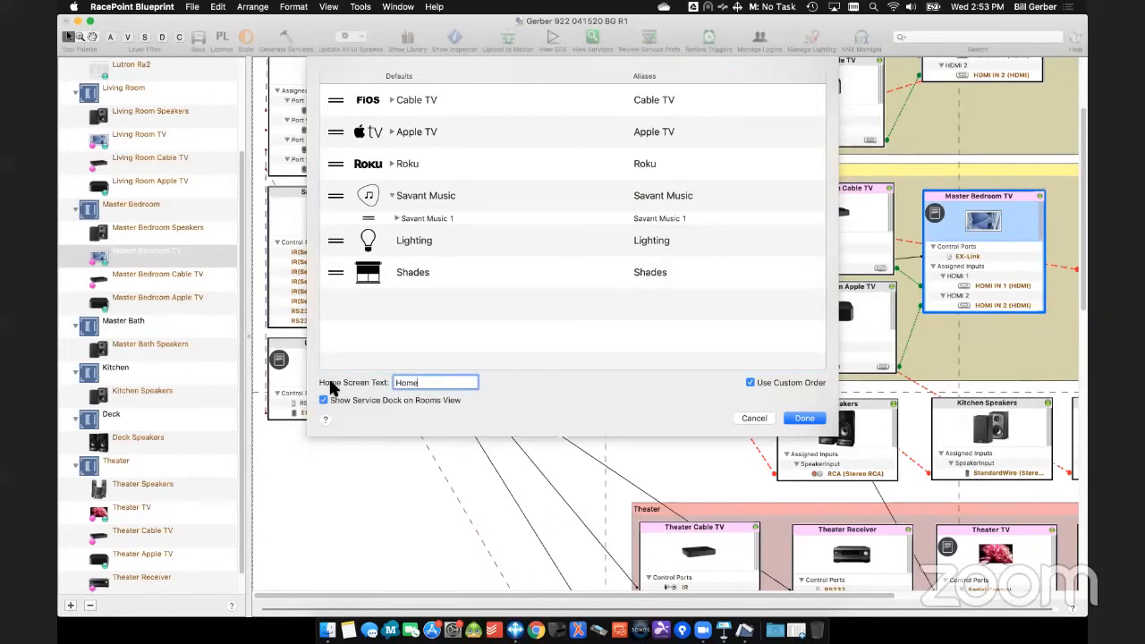
double_click(436, 383)
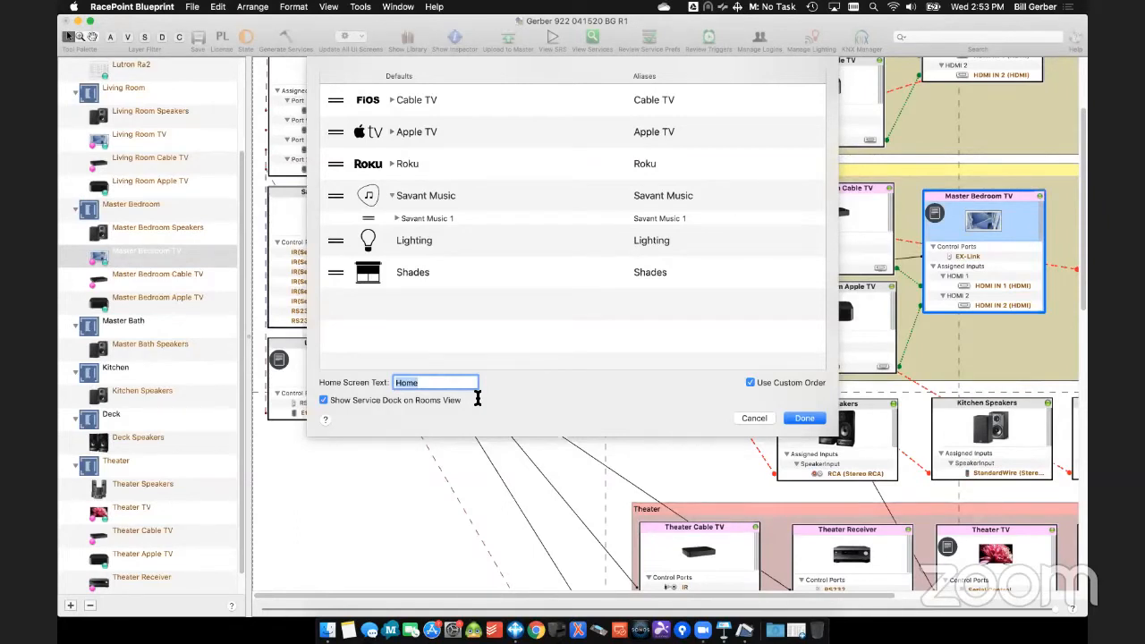
type("Conferne")
key("BackSpace")
key("BackSpace")
type("ence Center")
key("BackSpace")
key("BackSpace")
key("BackSpace")
key("BackSpace")
key("BackSpace")
key("BackSpace")
key("BackSpace")
key("BackSpace")
key("BackSpace")
key("BackSpace")
key("BackSpace")
key("BackSpace")
key("BackSpace")
key("BackSpace")
key("BackSpace")
key("BackSpace")
key("BackSpace")
type("Skio")
key("BackSpace")
key("BackSpace")
type("y Lodge")
key("Return")
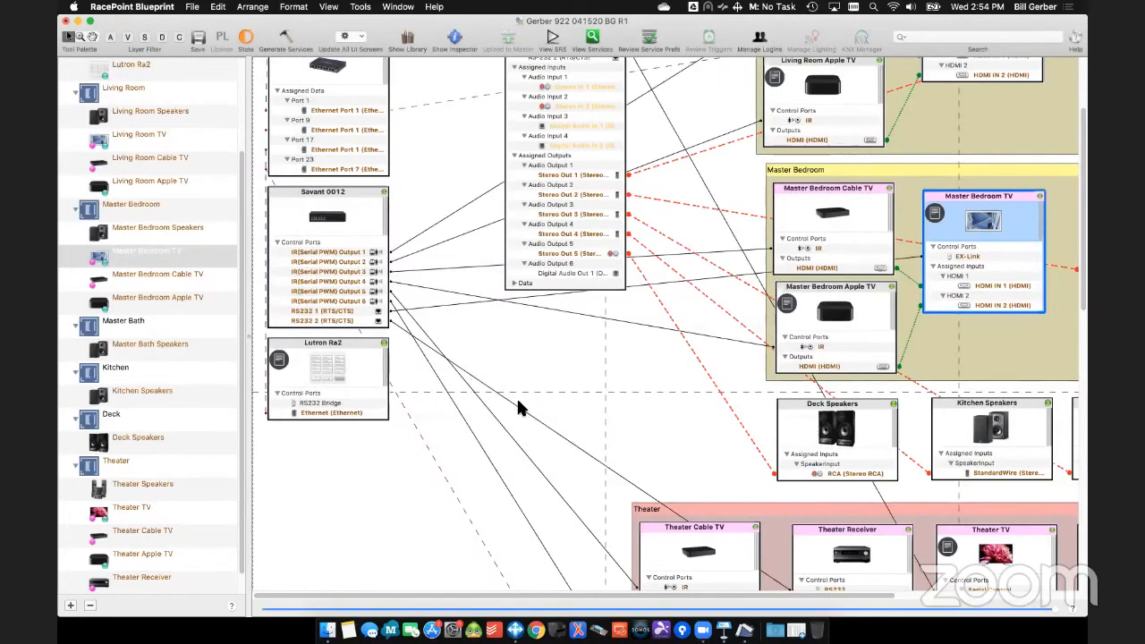
- Reopen the Savant App Preferences to check the saved home screen text and service order, and close them
left_click(360, 6)
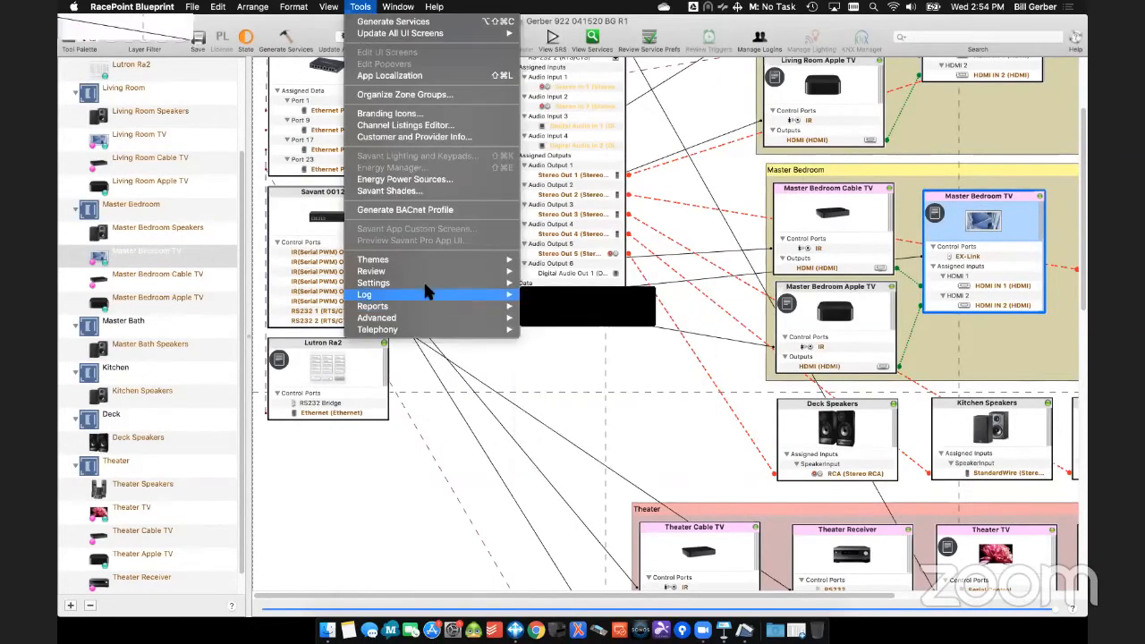
mouse_move(427, 270)
left_click(627, 419)
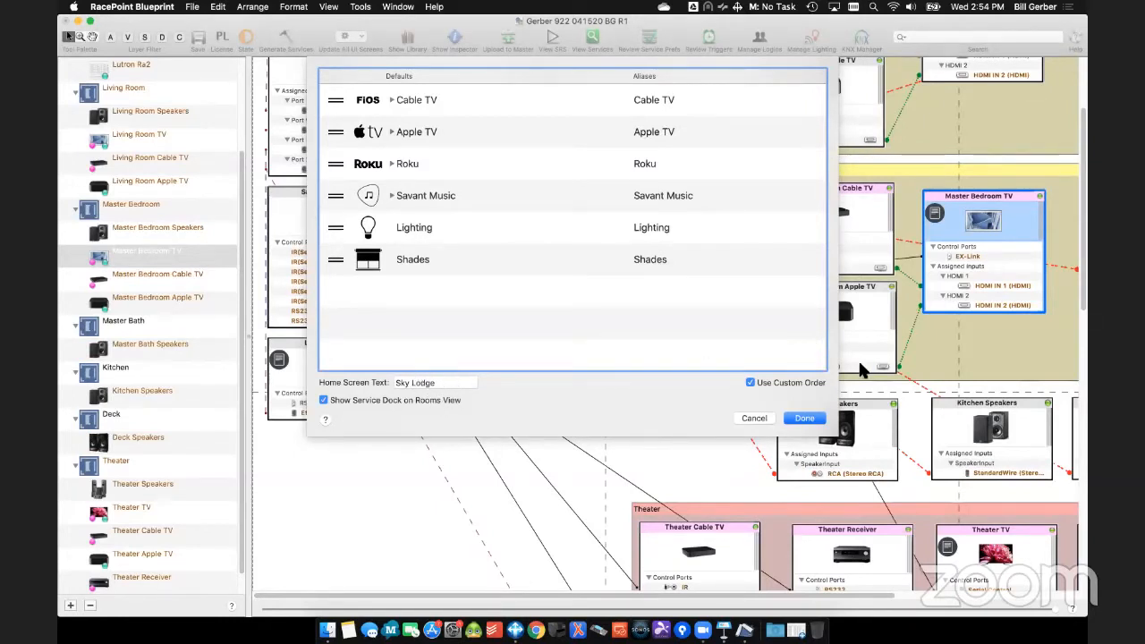
key("Return")
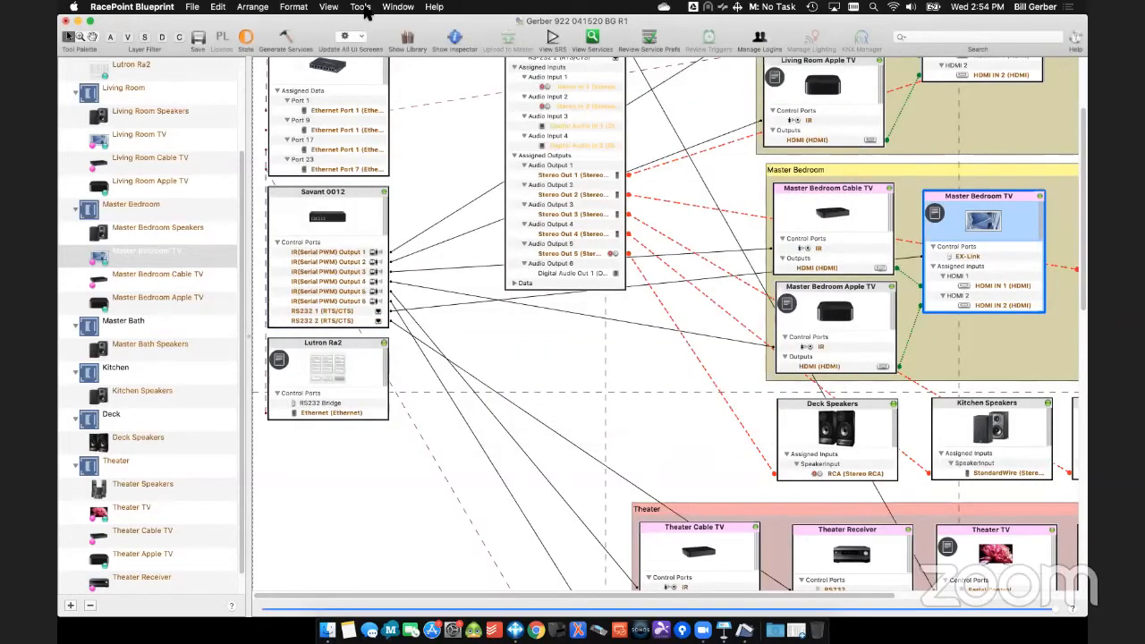
- In the Channel Listings Editor, turn off cloud-based listings, add zip code 01532 and re-enable cloud-based channel listings
left_click(361, 7)
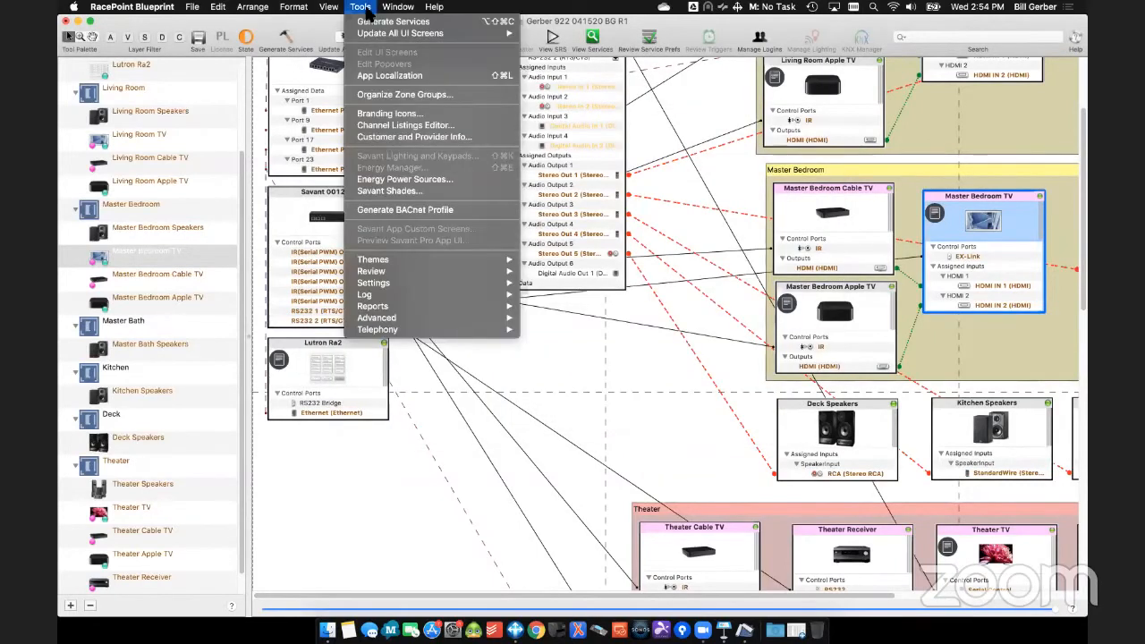
left_click(401, 126)
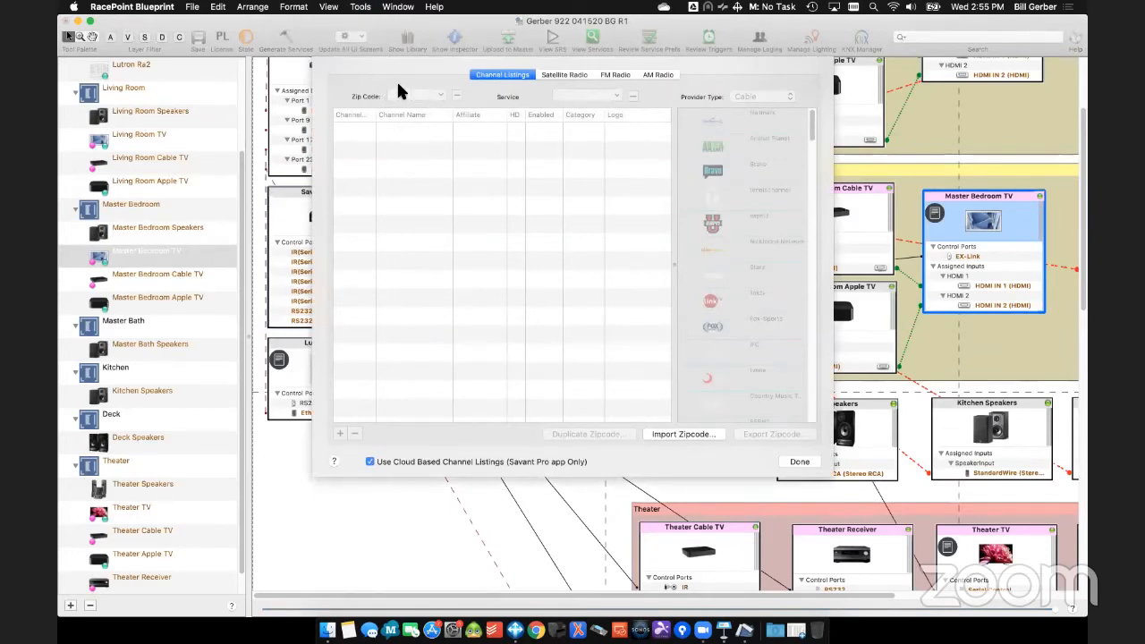
left_click(428, 461)
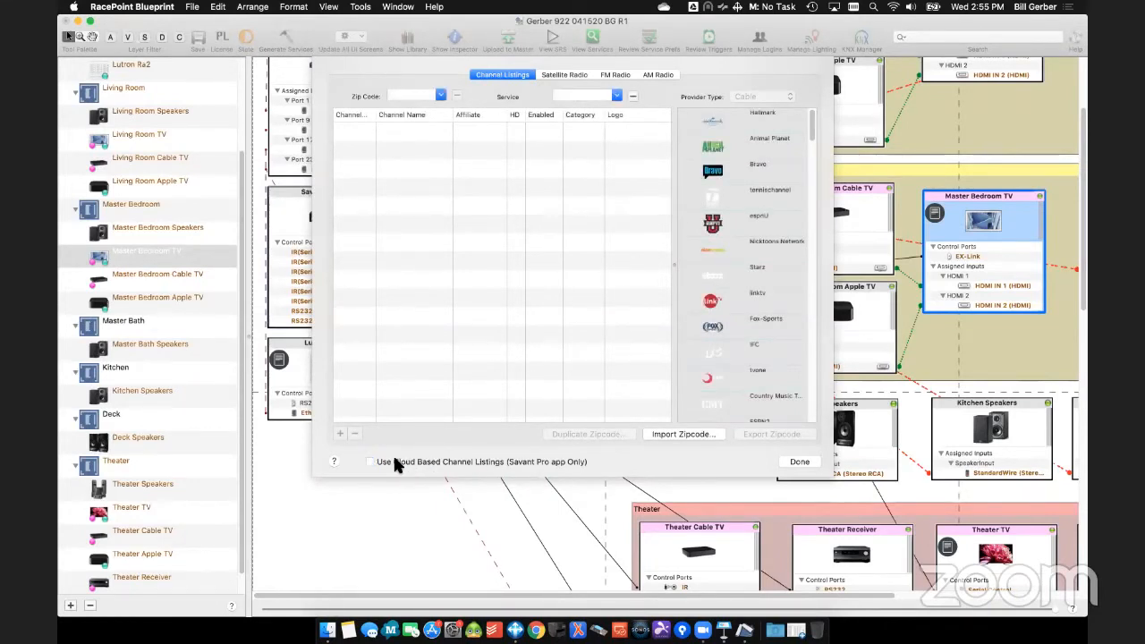
left_click(414, 97)
type("01532")
key("Return")
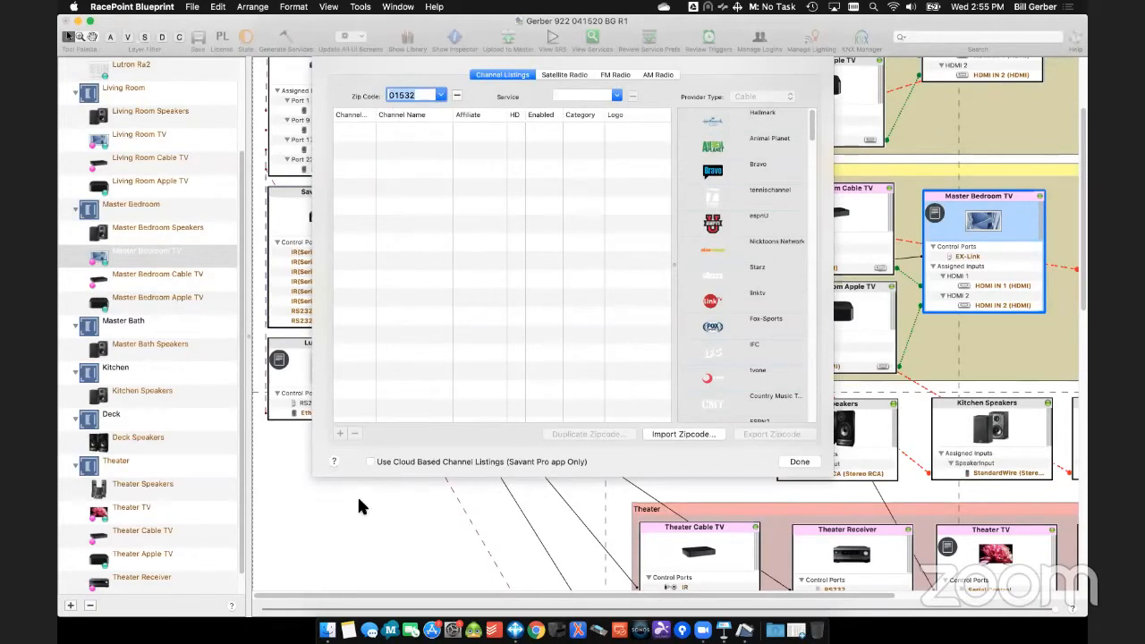
left_click(370, 461)
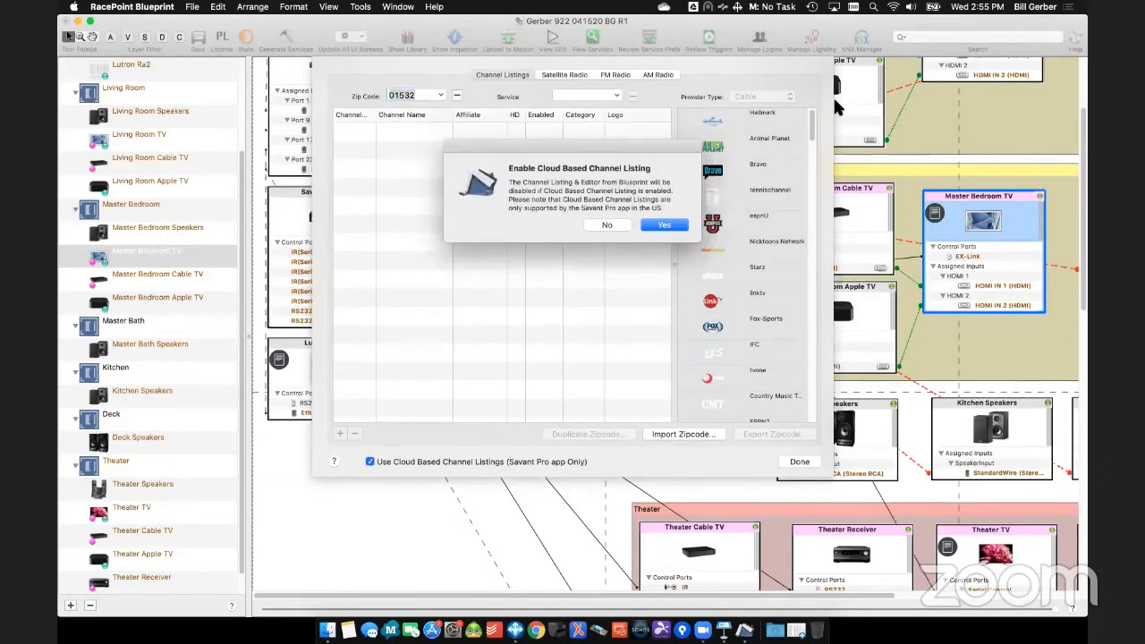
left_click(671, 225)
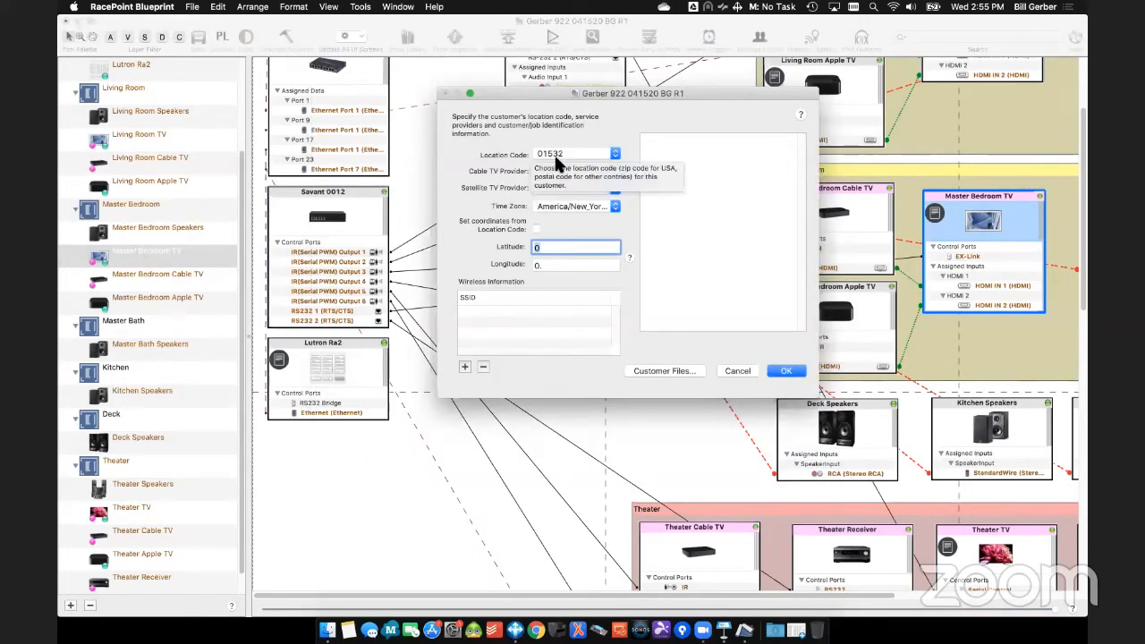
- Set the latitude and longitude from the location code and save the customer and provider information
left_click(536, 229)
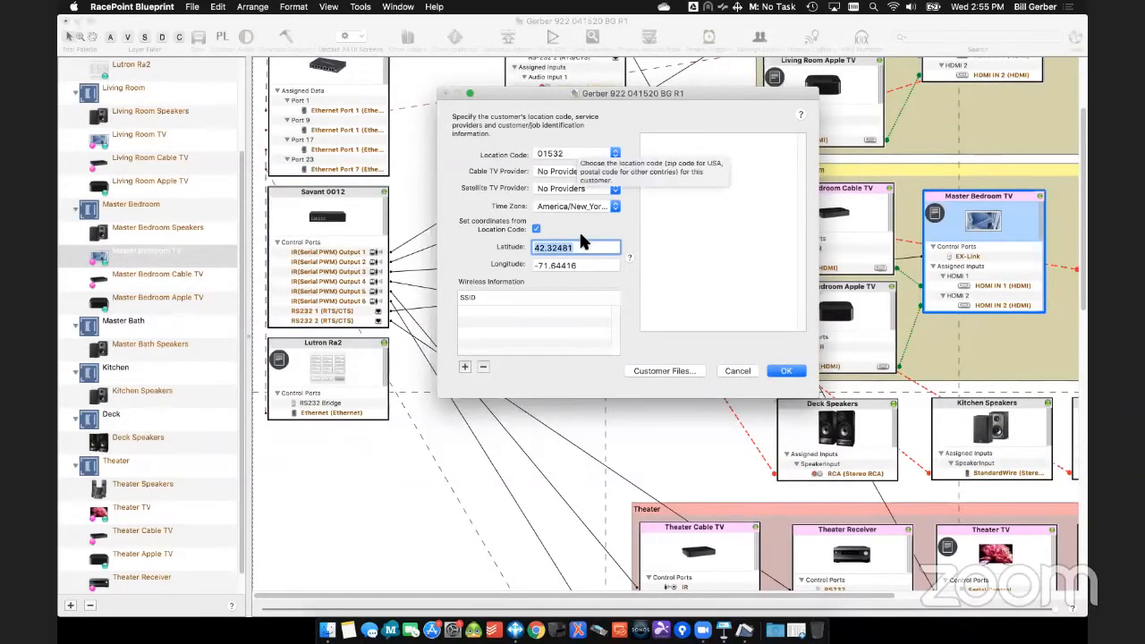
left_click(778, 374)
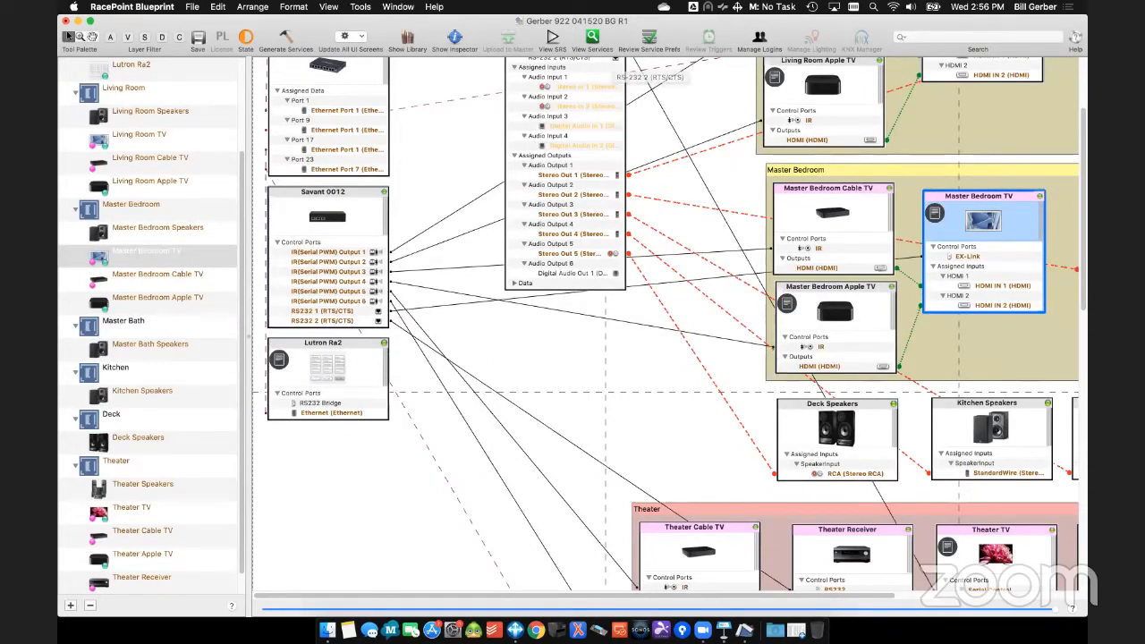
- Create a zone group named 1st Floor containing the Living Room, Kitchen and Deck
left_click(361, 7)
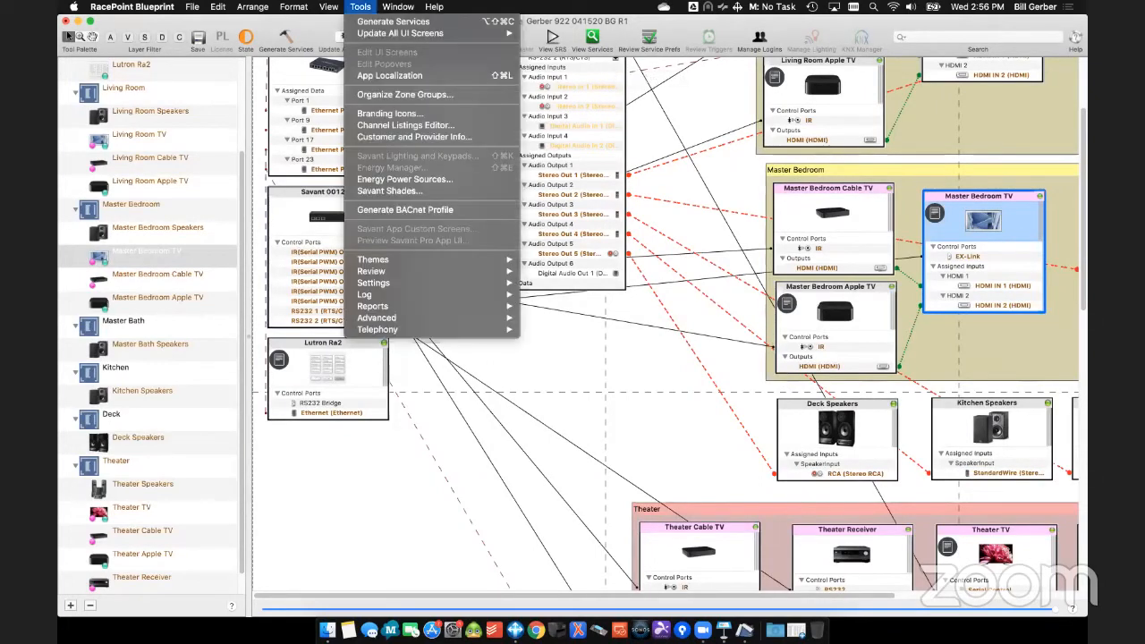
left_click(374, 96)
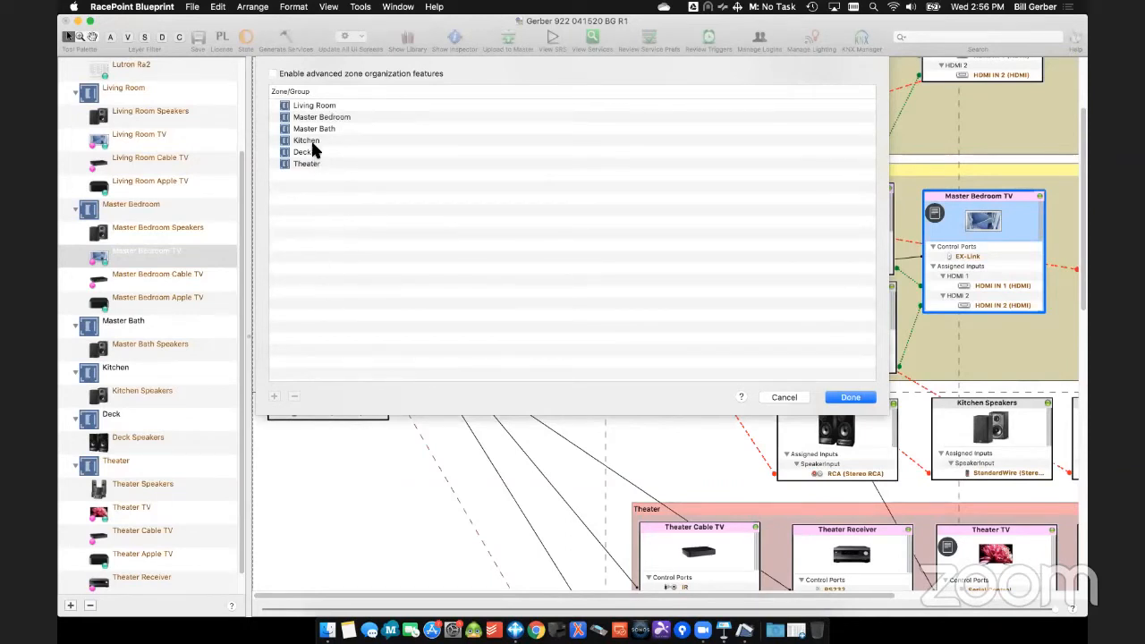
left_click(313, 106)
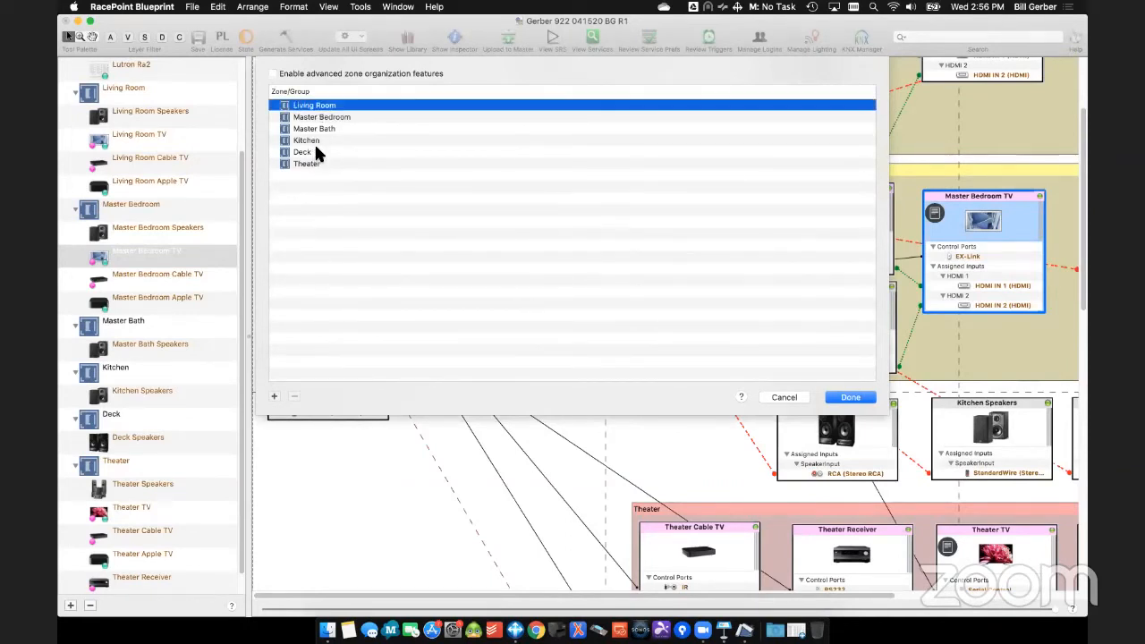
left_click(312, 151, "super")
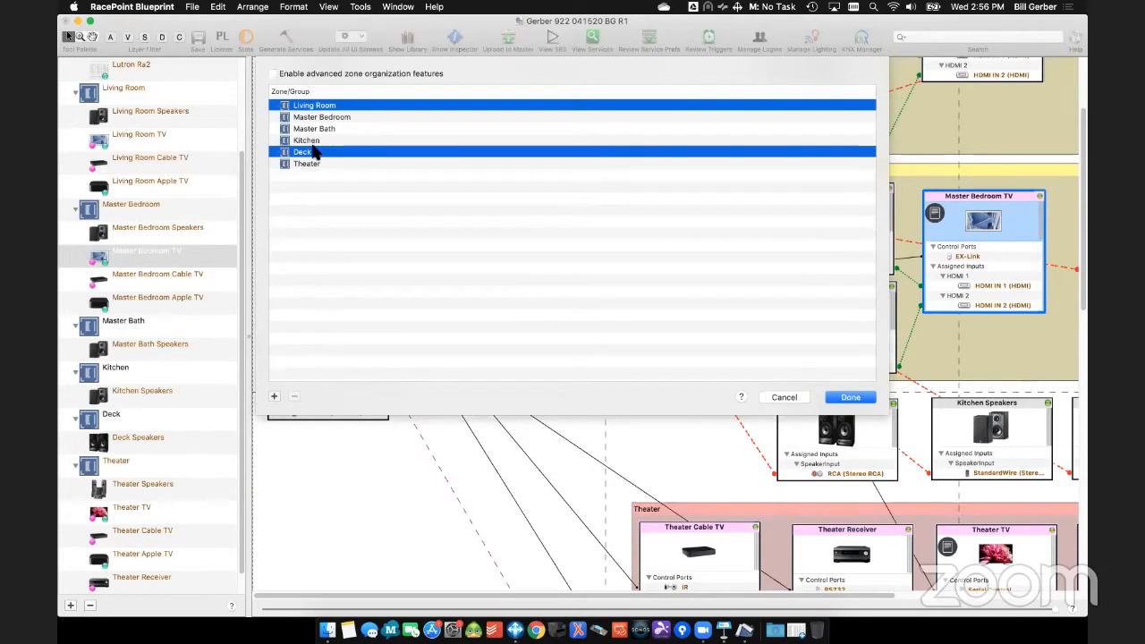
left_click(314, 141, "super")
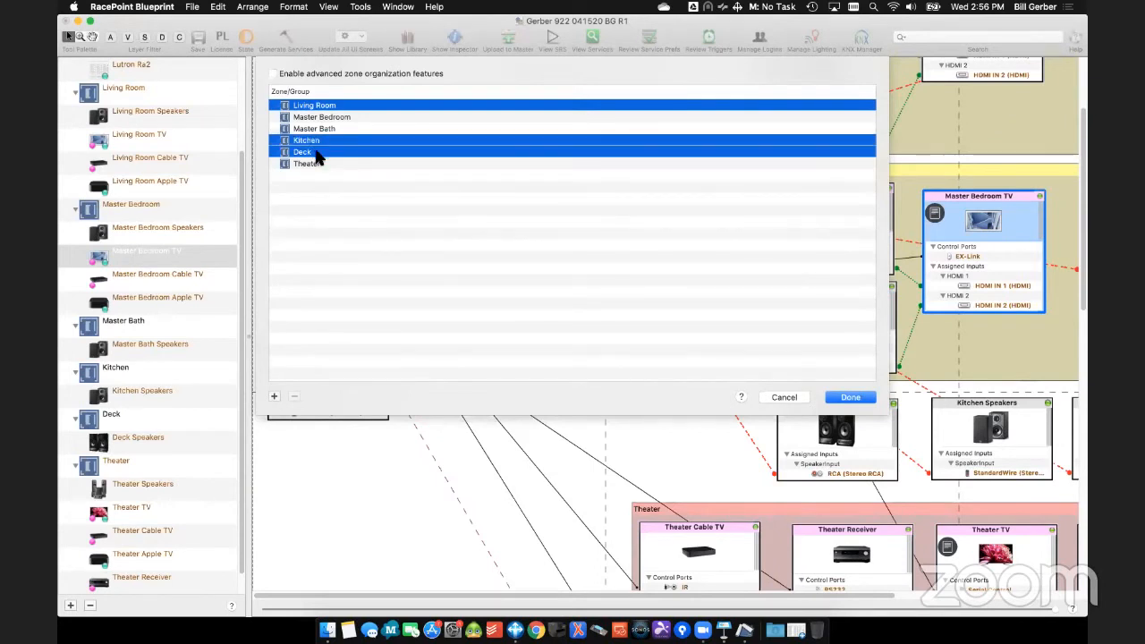
left_click(273, 398)
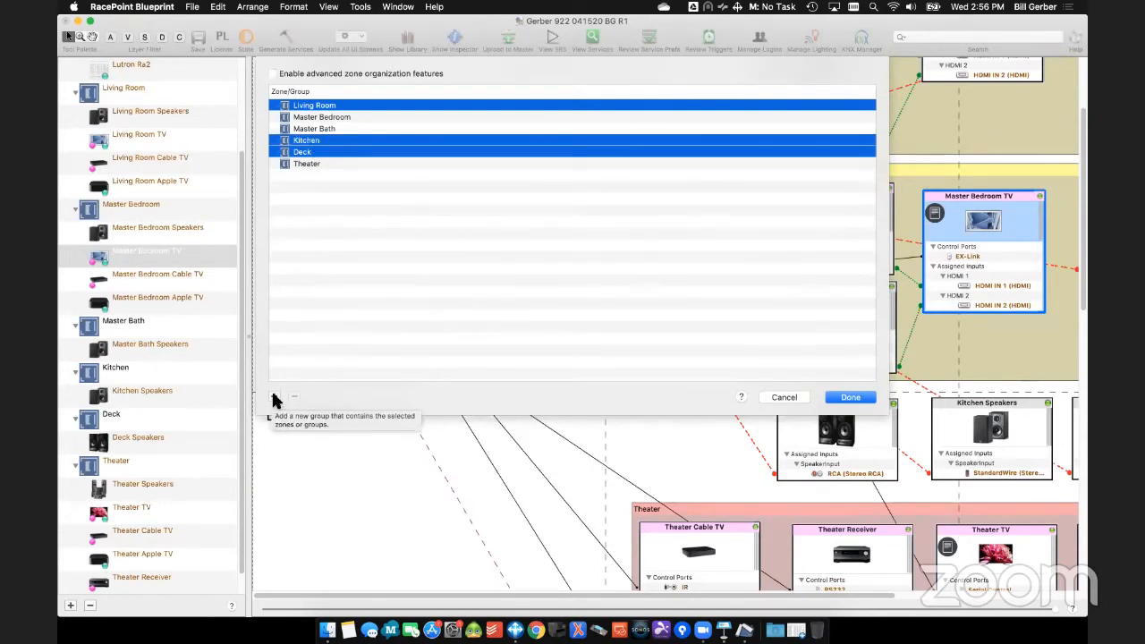
left_click(313, 105)
left_click(313, 106)
type("1s")
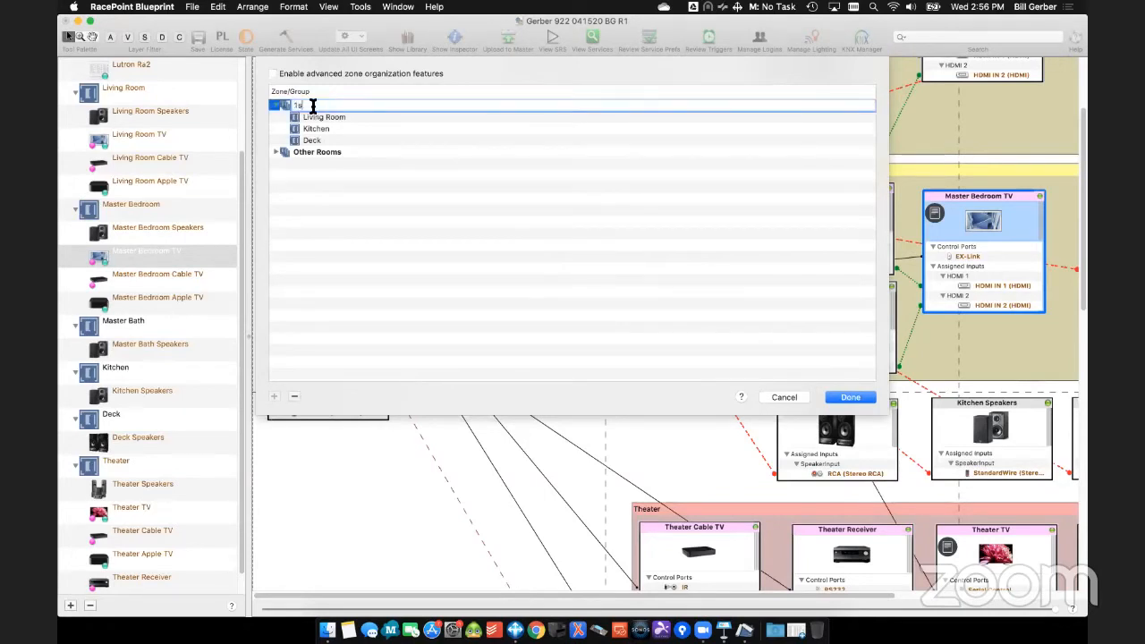
type("t Floor")
key("Return")
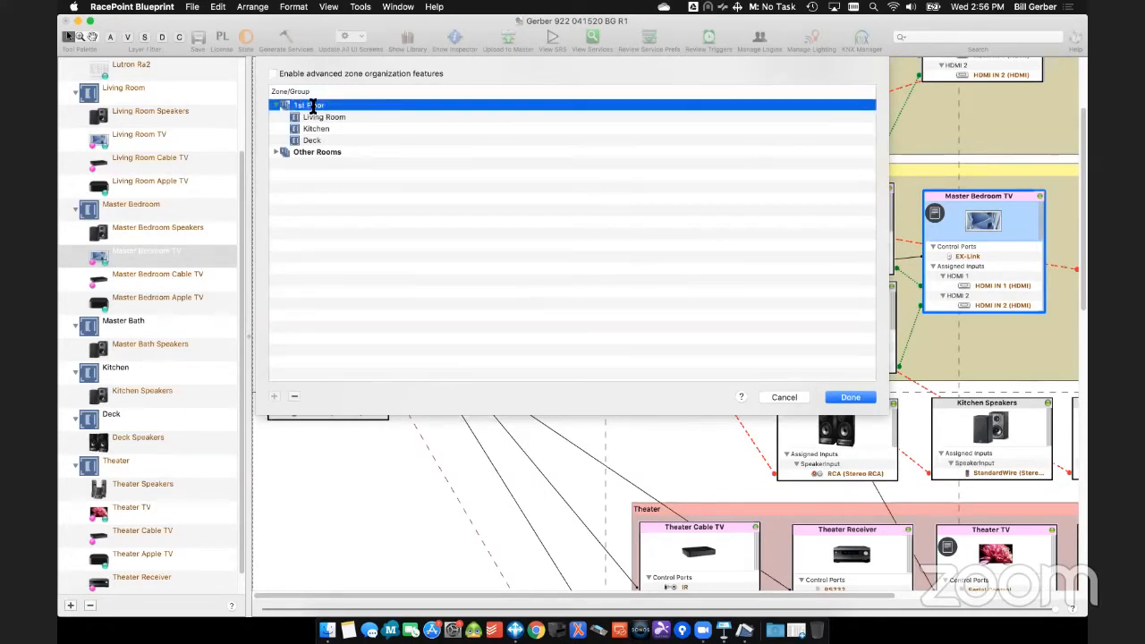
- Put Master Bedroom and Master Bath from Other Rooms into a new zone group
left_click(278, 153)
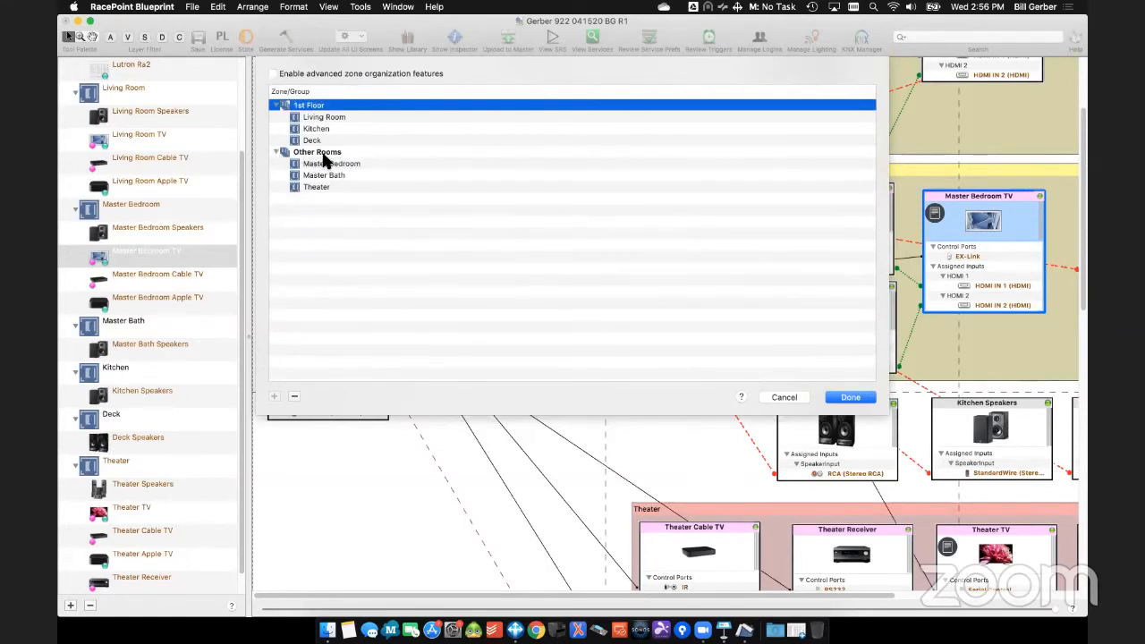
left_click(325, 165)
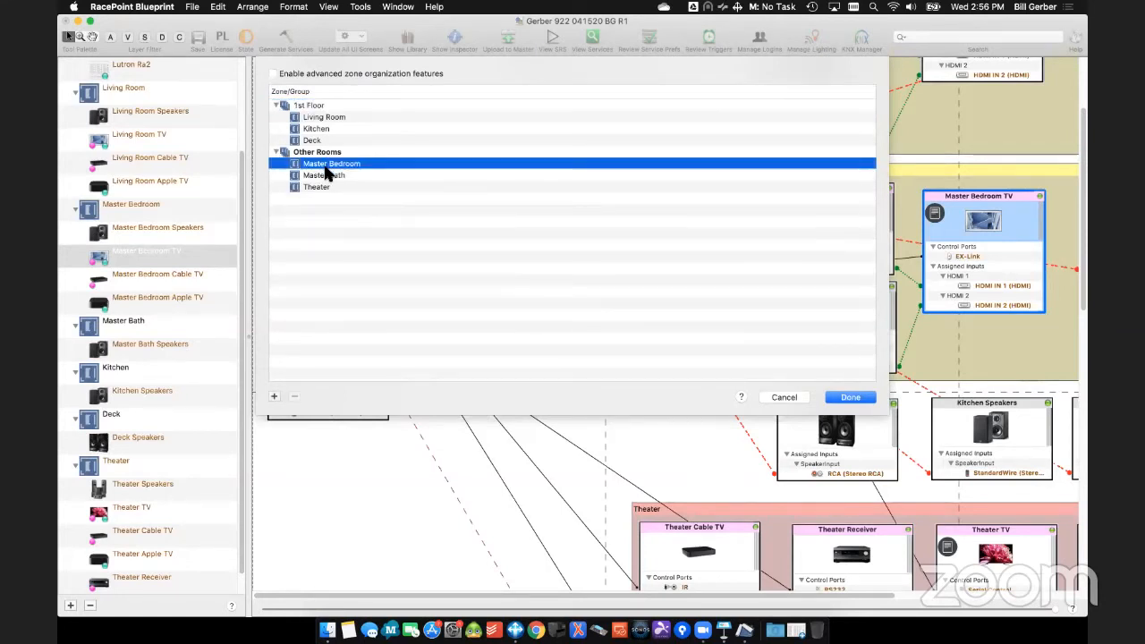
left_click(326, 174, "shift")
left_click(278, 392)
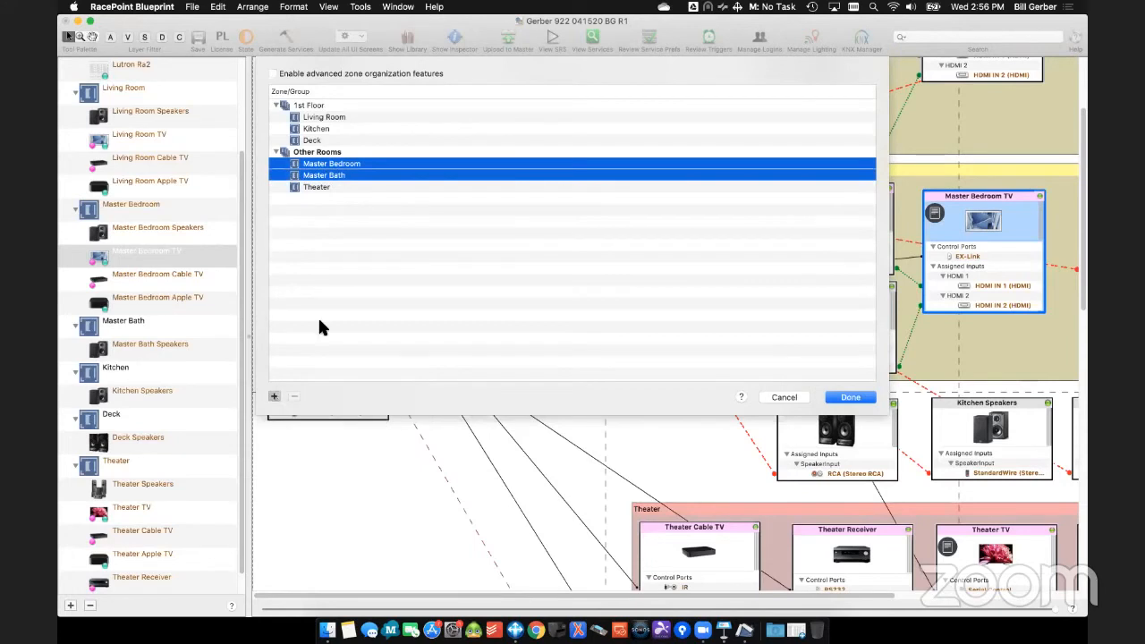
- Rename the Other Rooms zone group as Basement
left_click(318, 154)
left_click(323, 154)
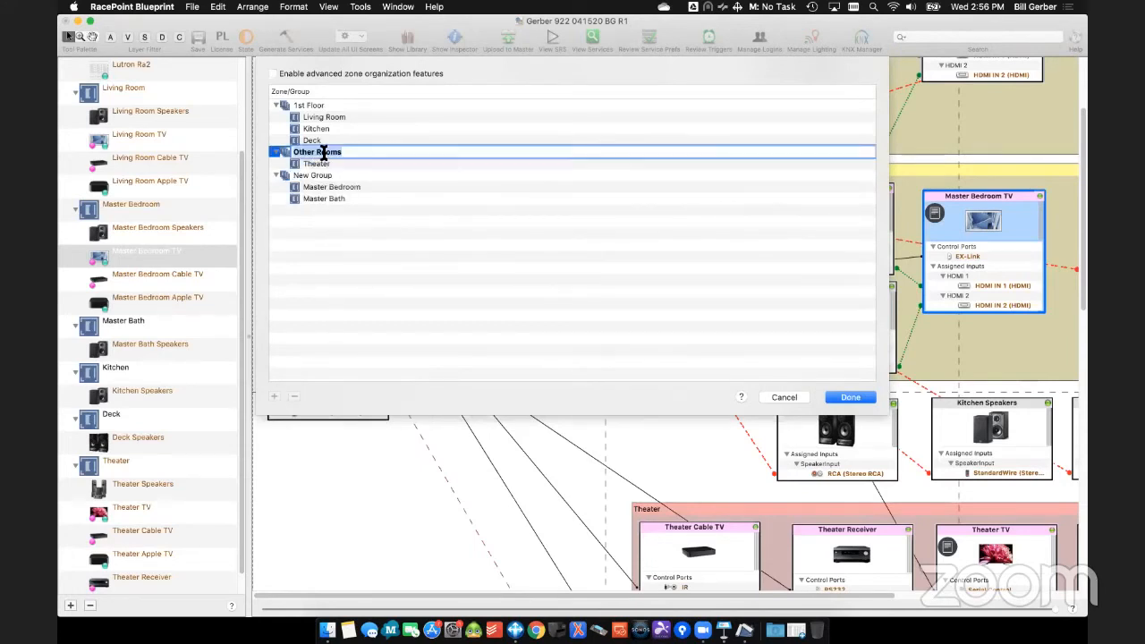
type("Basement")
key("Return")
- Rename the zone group holding Master Bedroom and Master Bath as 2nd Floor
left_click(328, 176)
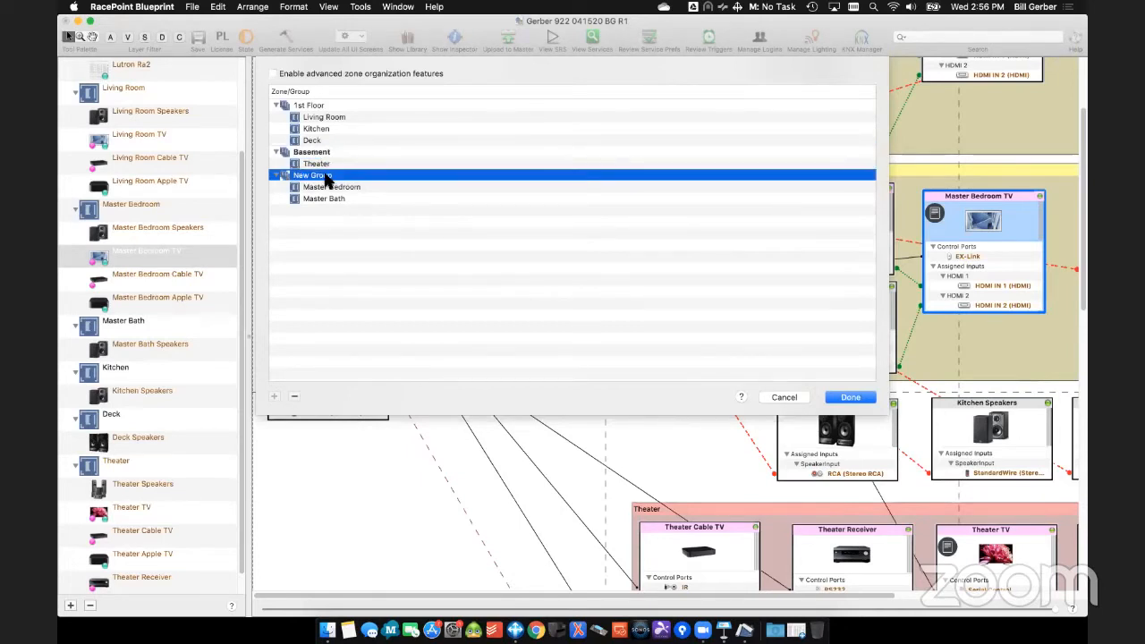
left_click(325, 177)
type("2nd Floor")
key("Return")
- Move the 2nd Floor group above Basement and save the zone group organization
left_click(315, 154)
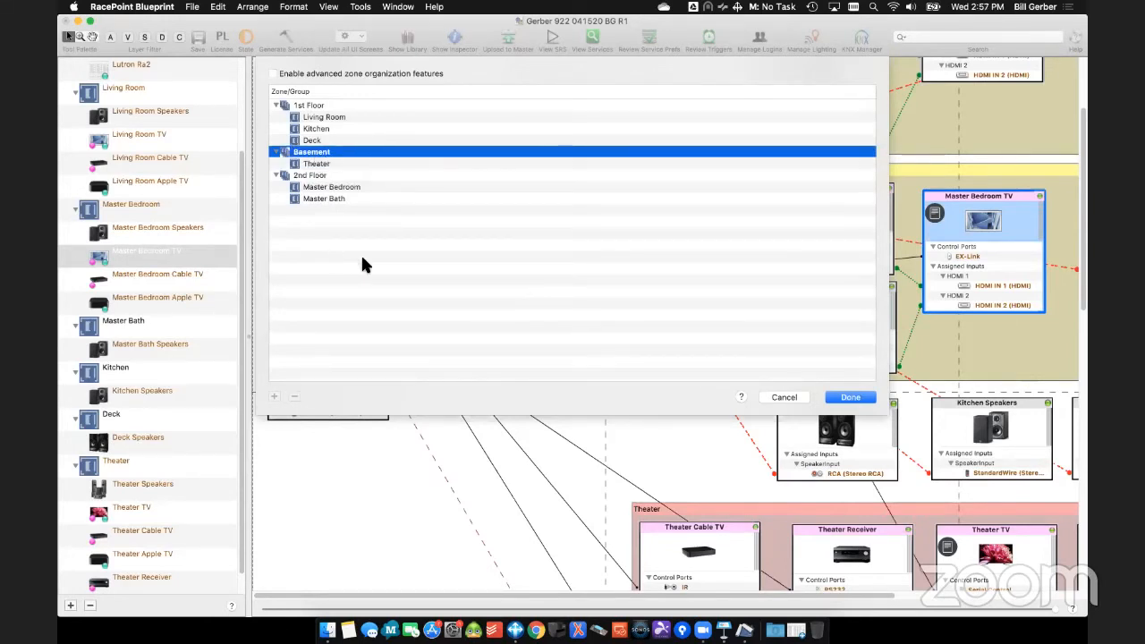
left_click(313, 154)
mouse_move(311, 156)
left_mouse_down()
mouse_move(280, 188)
mouse_move(287, 215)
mouse_move(310, 204)
mouse_move(289, 165)
mouse_move(300, 149)
mouse_move(296, 217)
mouse_move(306, 157)
left_mouse_up()
left_click(306, 176)
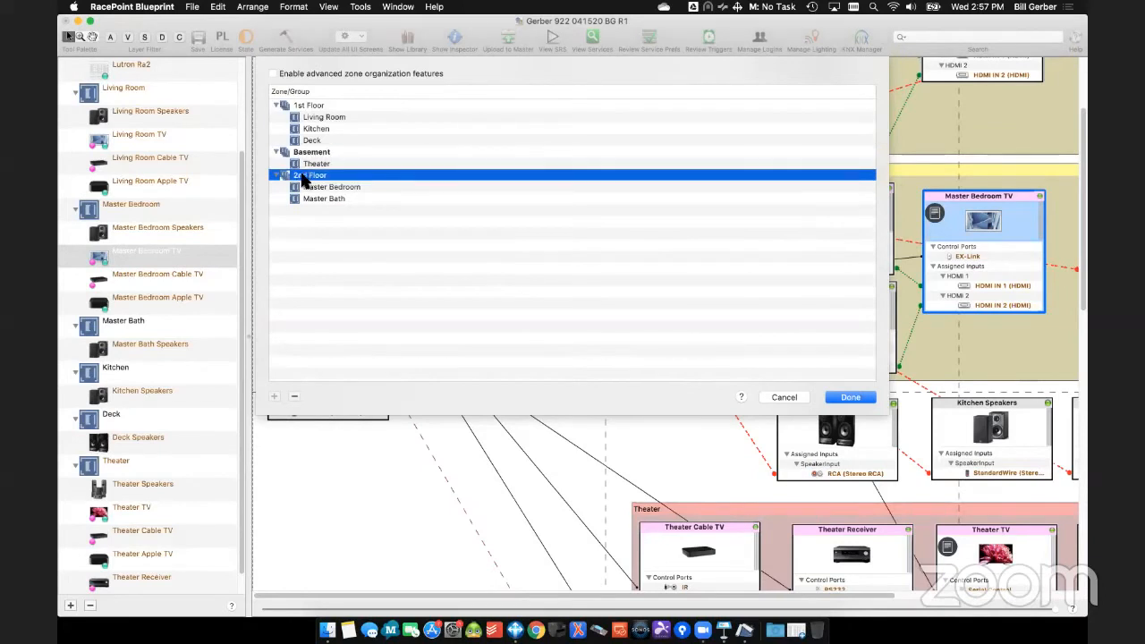
left_click_drag(302, 182, 285, 147)
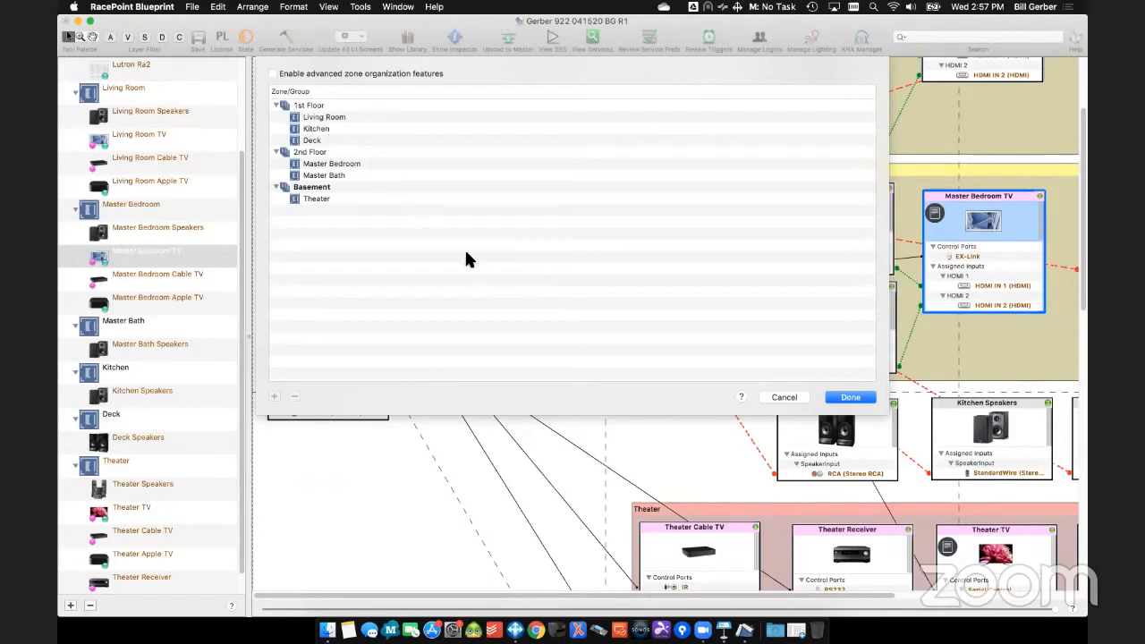
left_click(849, 398)
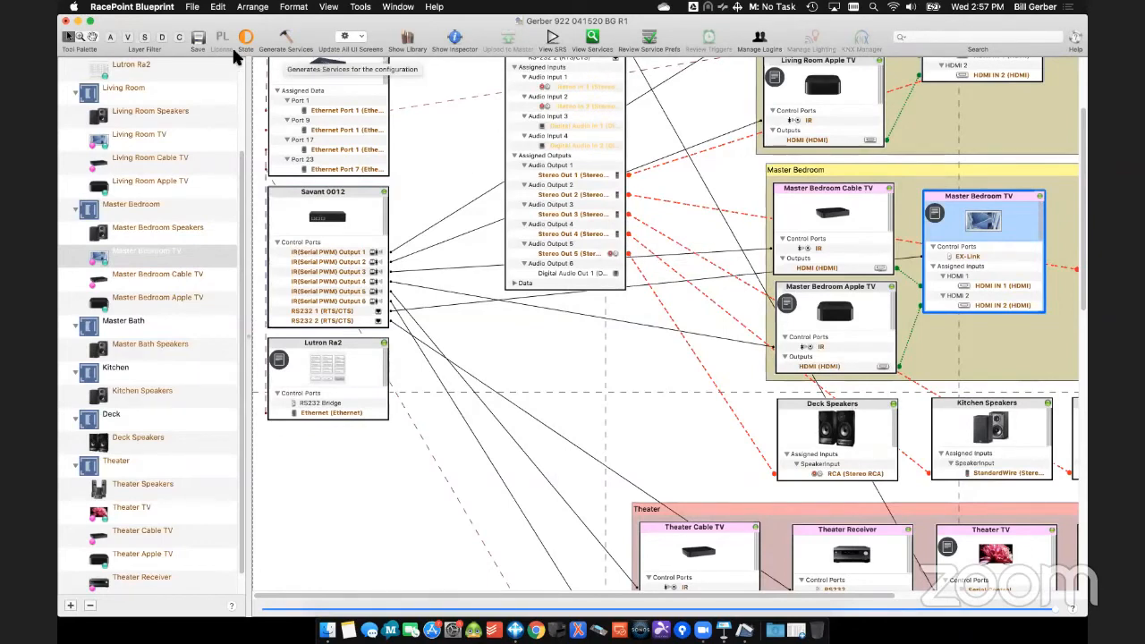
- Generate the services for the configuration and save the document
left_click(284, 38)
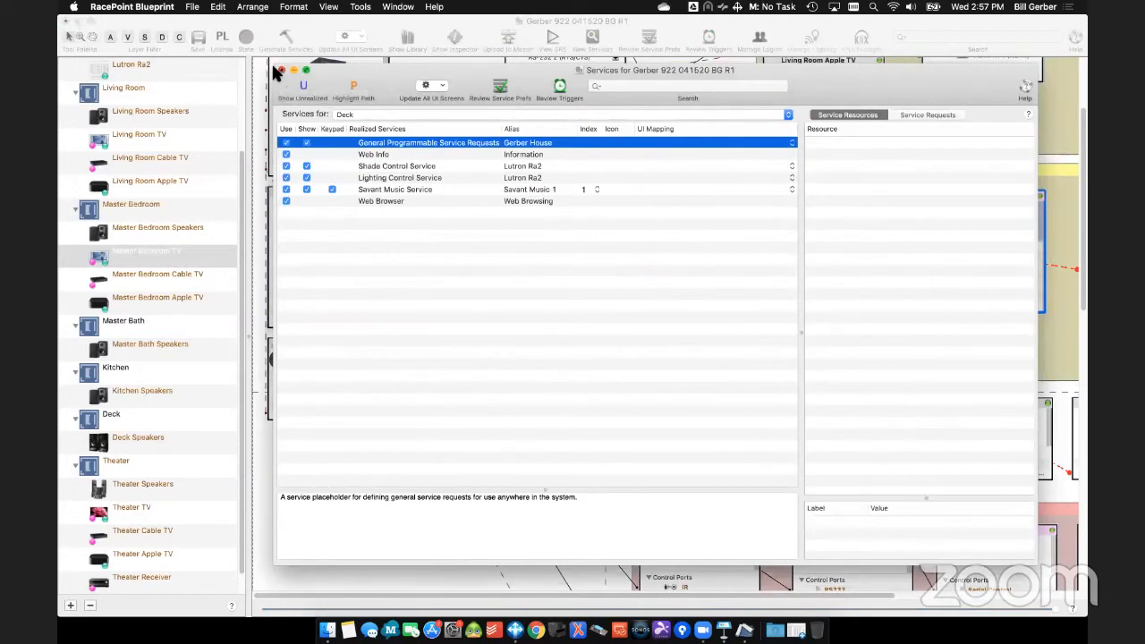
left_click(280, 70)
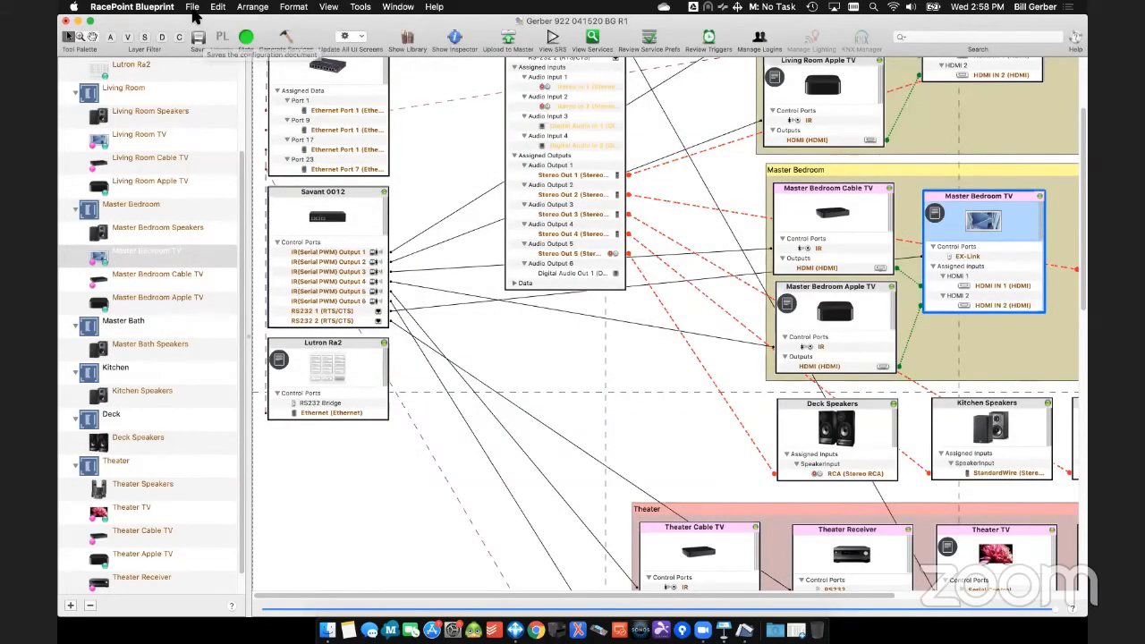
left_click(199, 36)
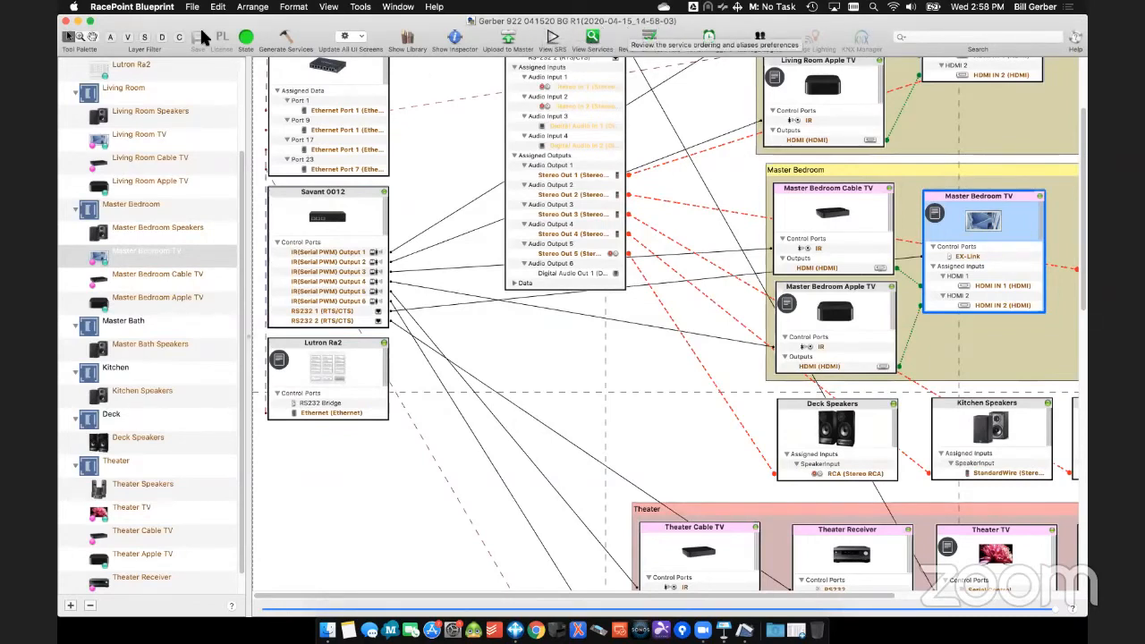
- Review the general application preferences, including the revision dates option for document names
left_click(116, 7)
left_click(136, 47)
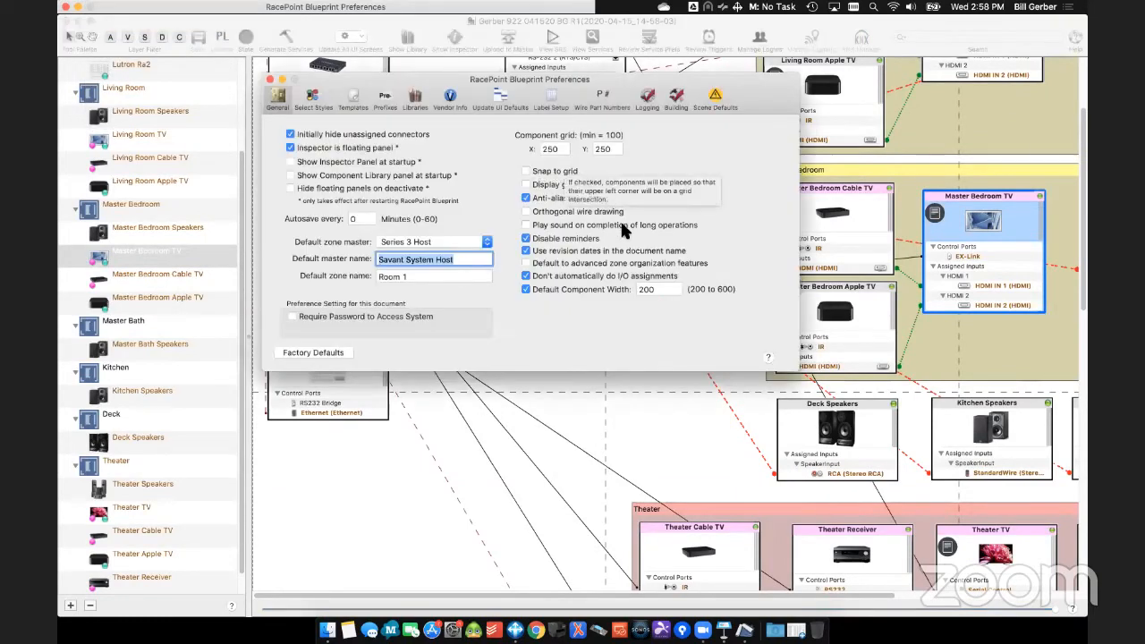
left_click_drag(754, 81, 779, 245)
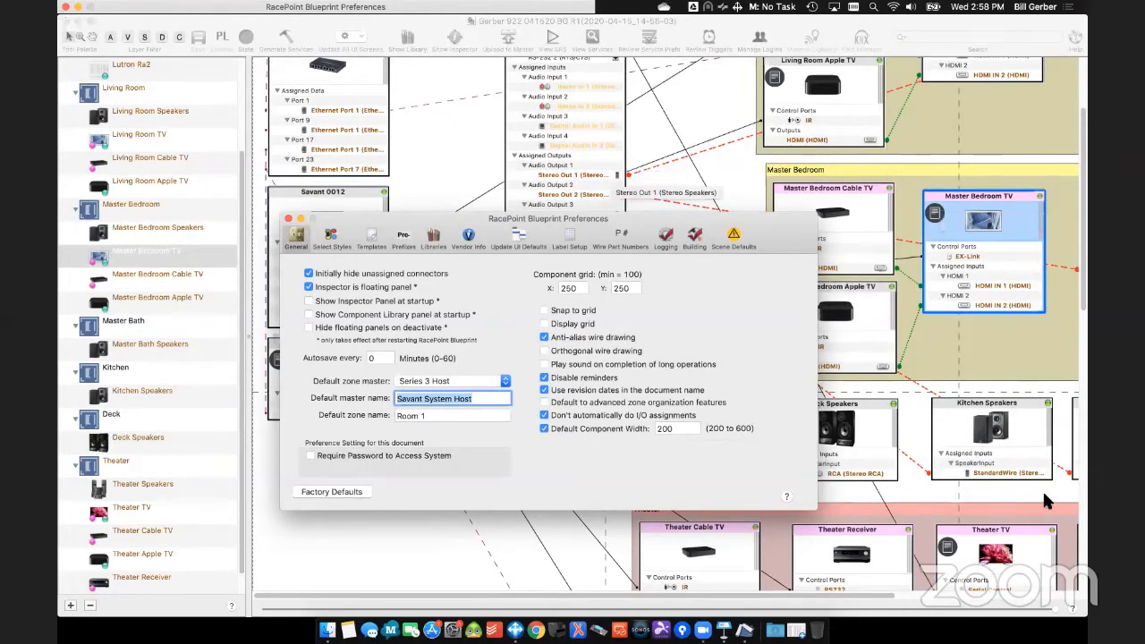
left_click(289, 219)
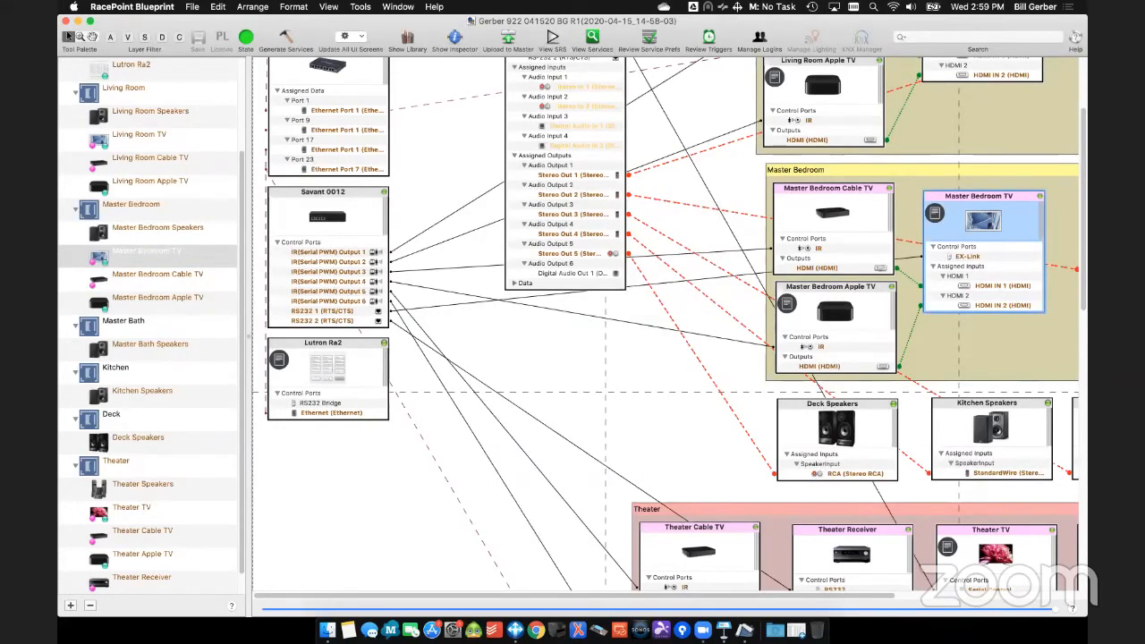
- Open the Savant IDs review list for the configuration's Savant components
scroll(515, 434, "up", 5)
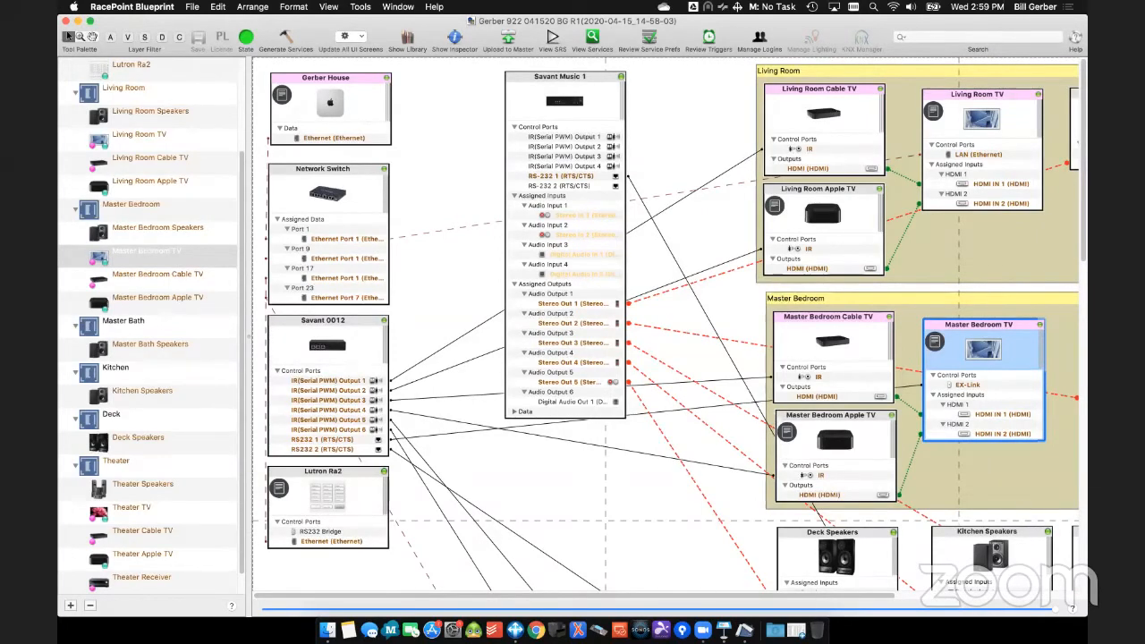
left_click(361, 7)
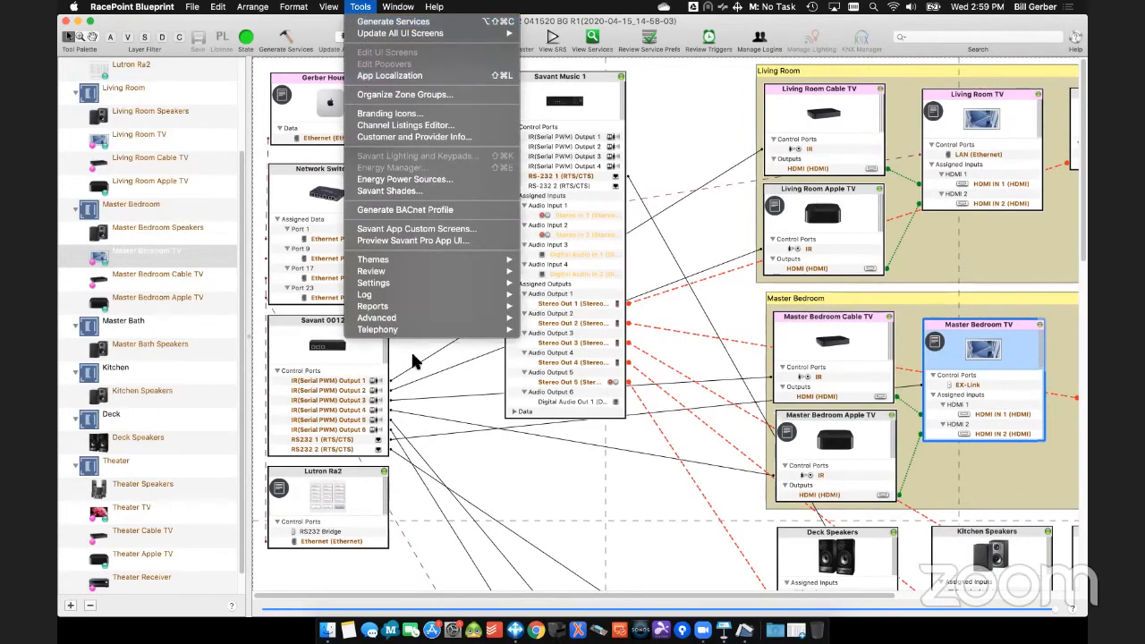
mouse_move(416, 270)
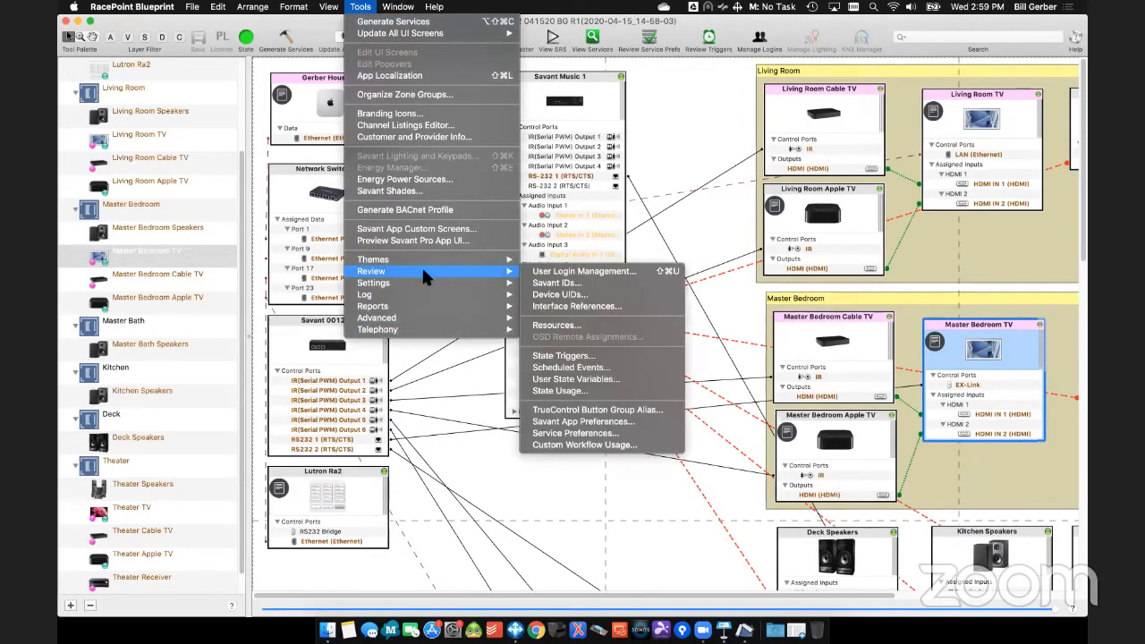
left_click(574, 283)
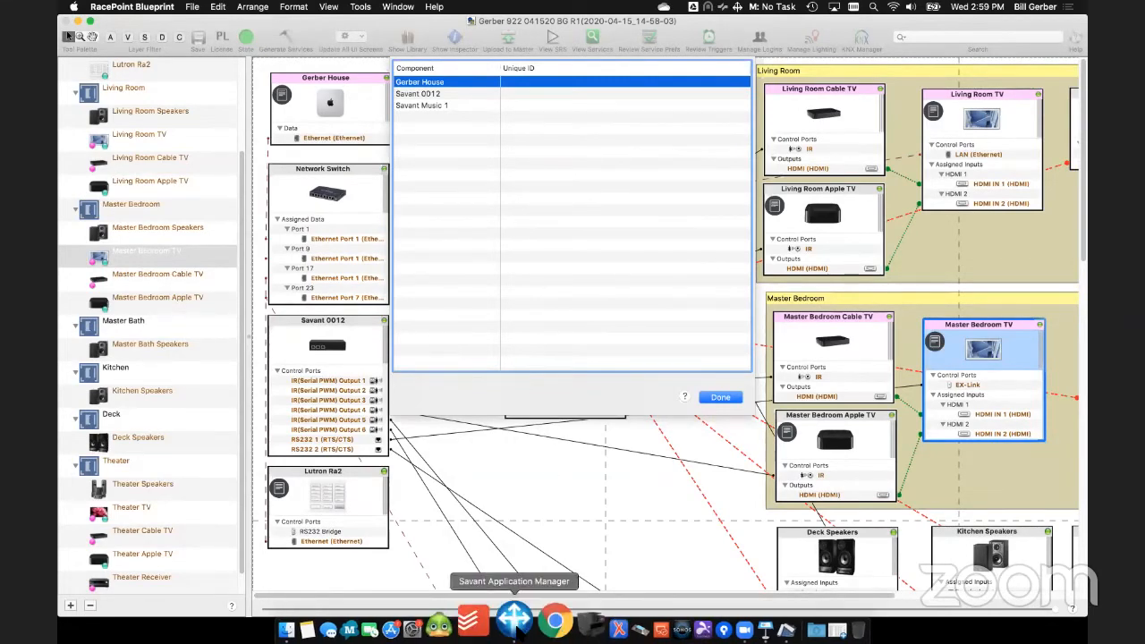
- Launch rpmEmbScanner from Savant Application Manager and place its window beside the Unique ID list in RacePoint Blueprint
left_click(534, 595)
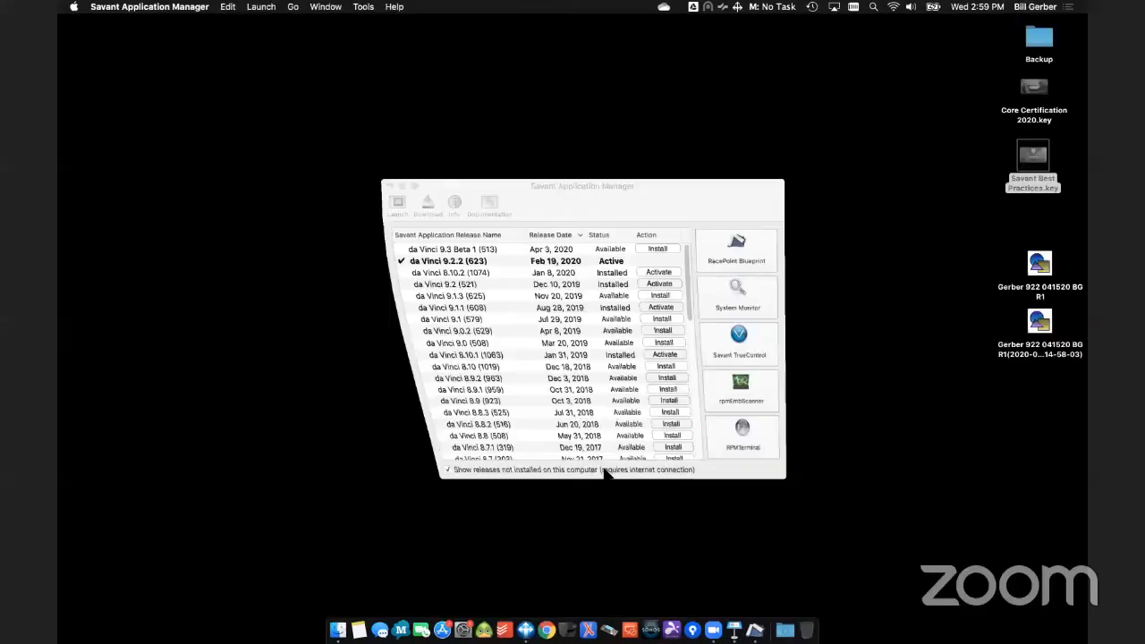
left_click(742, 387)
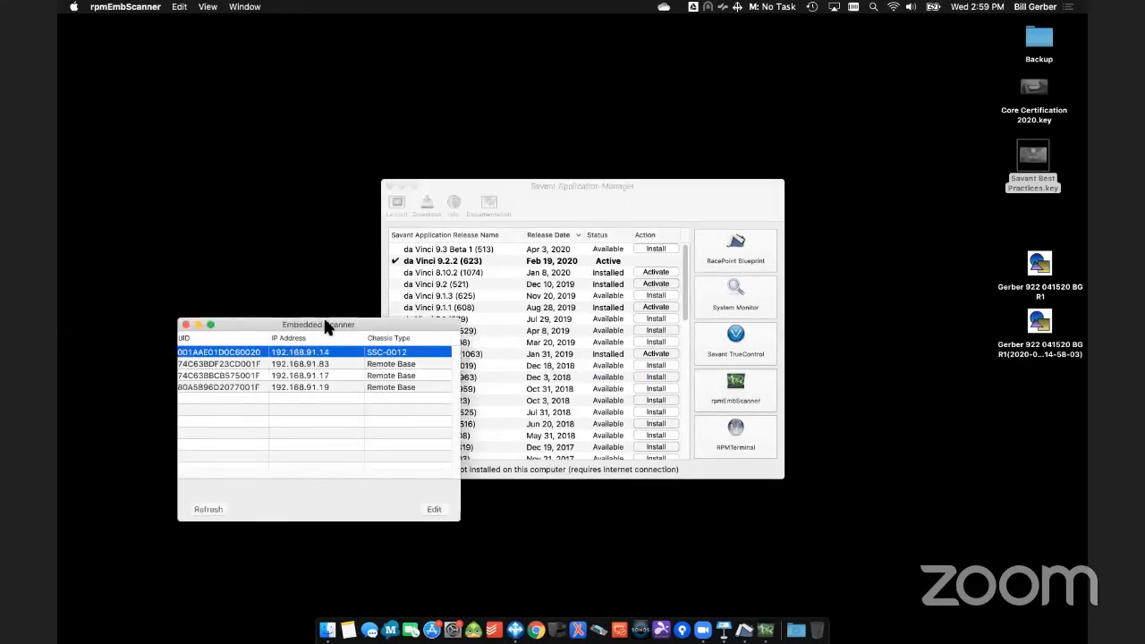
left_click_drag(313, 329, 441, 15)
left_click_drag(846, 220, 595, 34)
left_click(582, 31)
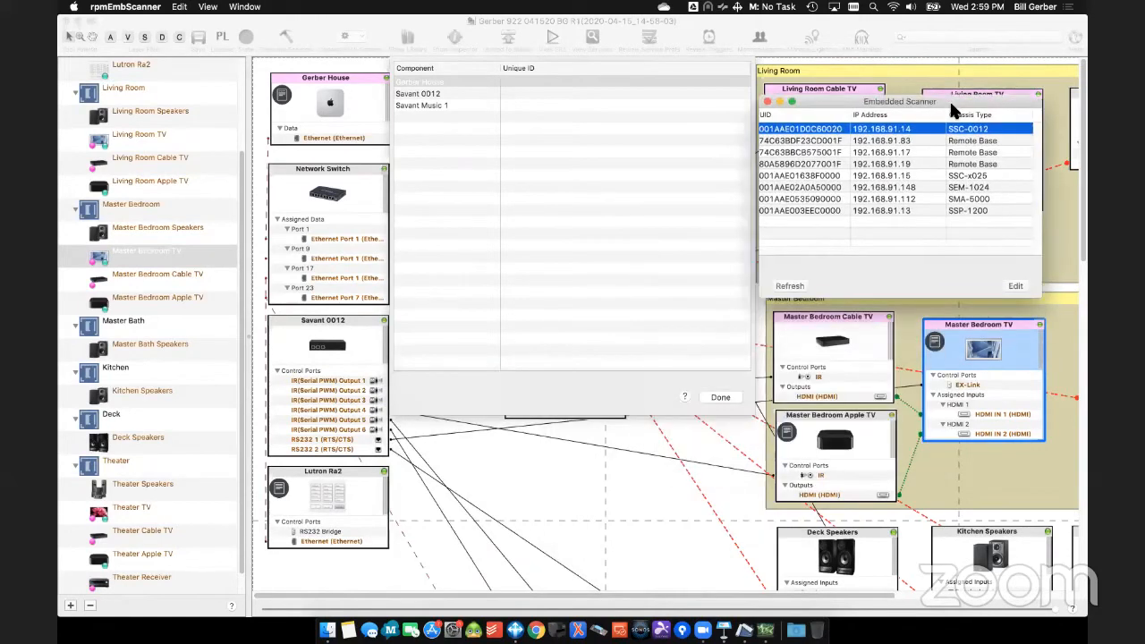
- Copy the UID of the SMA chassis at 192.168.91.112 from the scanner into Savant Music 1's Unique ID
left_click(953, 213)
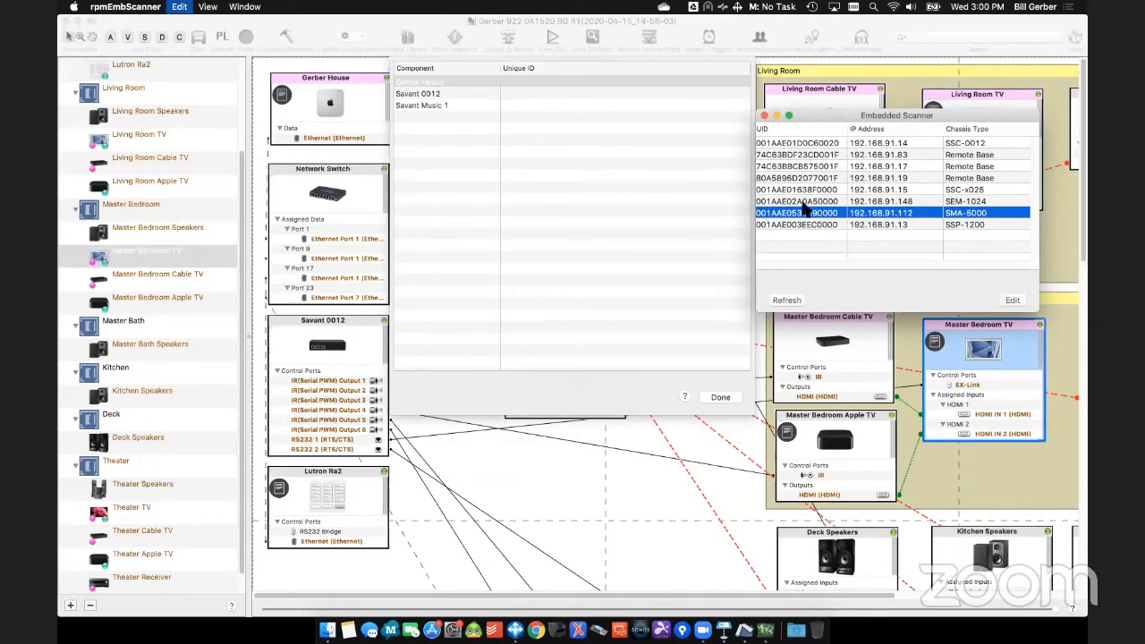
left_click(516, 96)
left_click(531, 106)
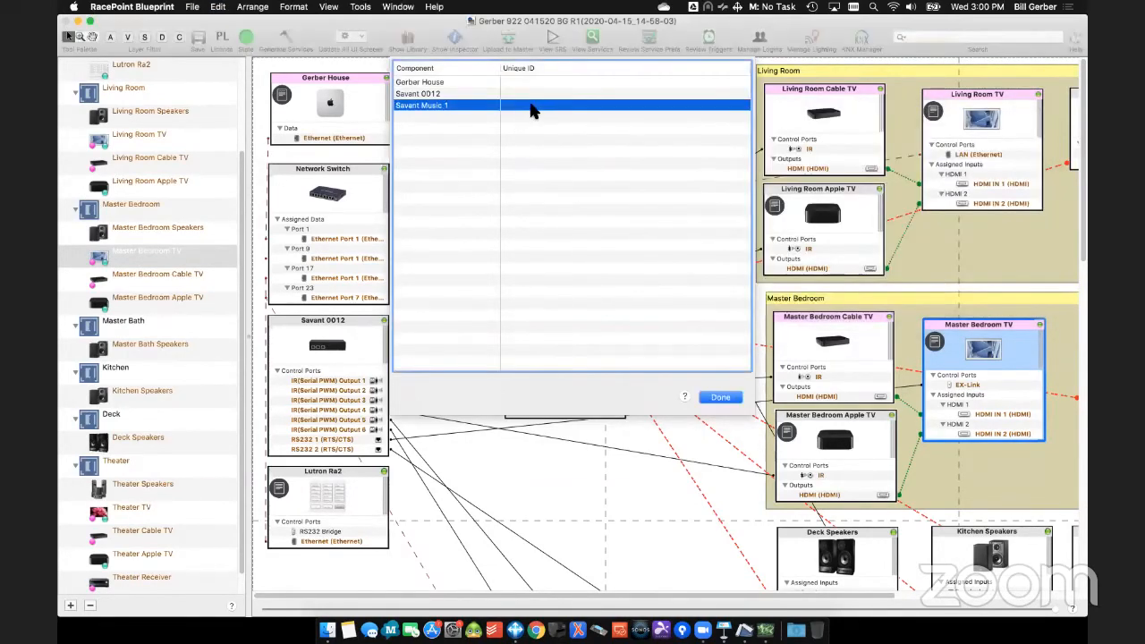
double_click(537, 104)
key("super+v")
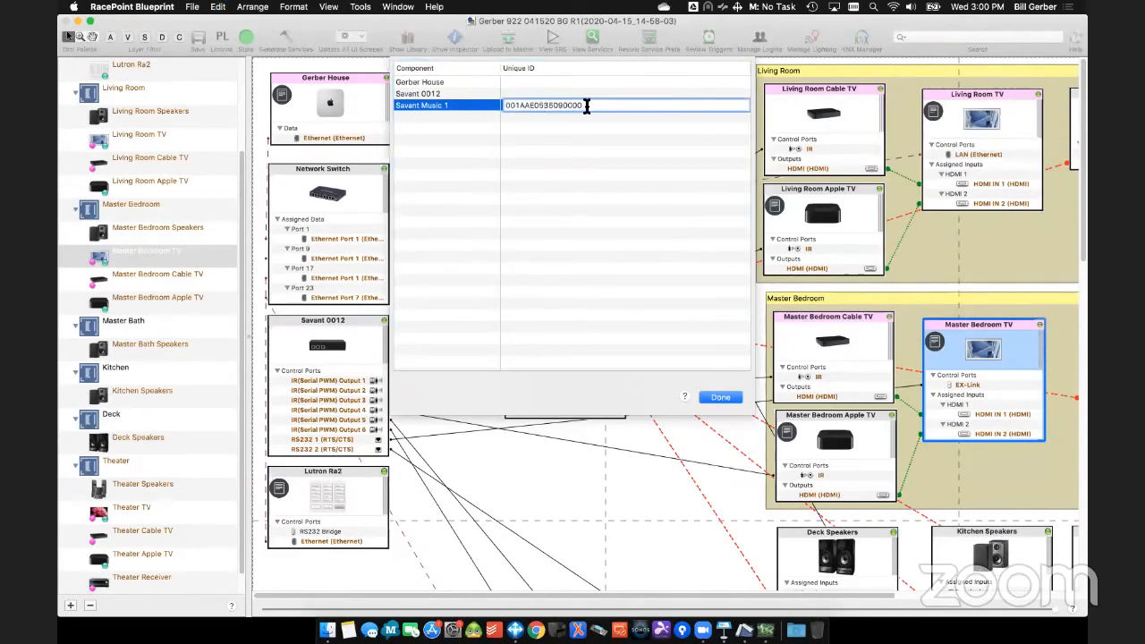
- Copy the UID of the SSC-0012 at 192.168.91.14 from the scanner into Savant 0012's Unique ID
left_click(765, 630)
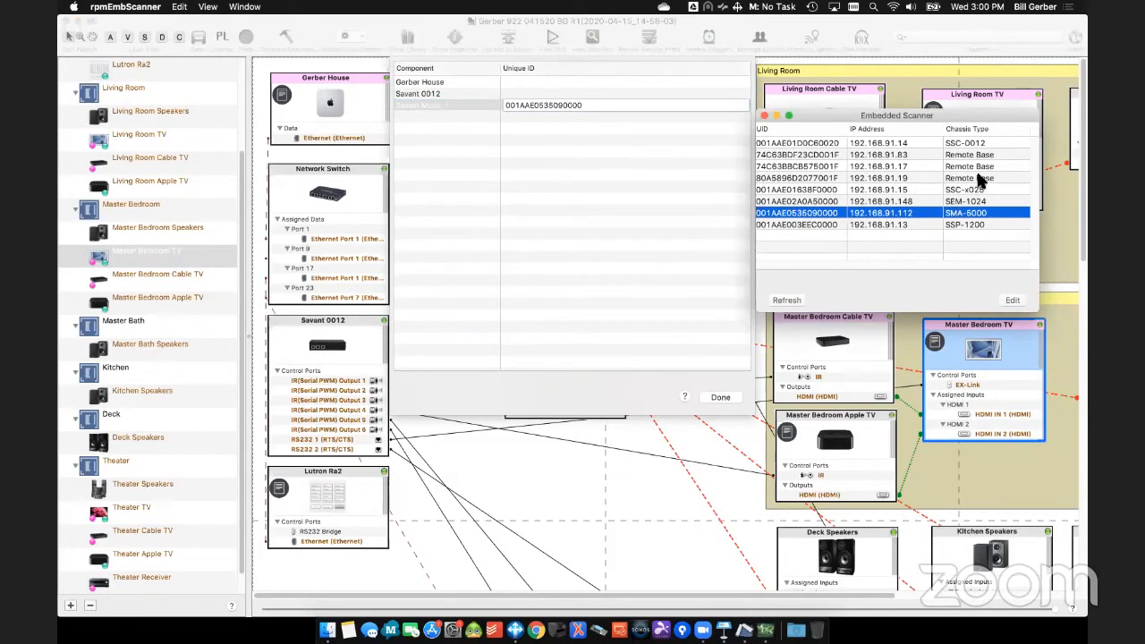
left_click(805, 146)
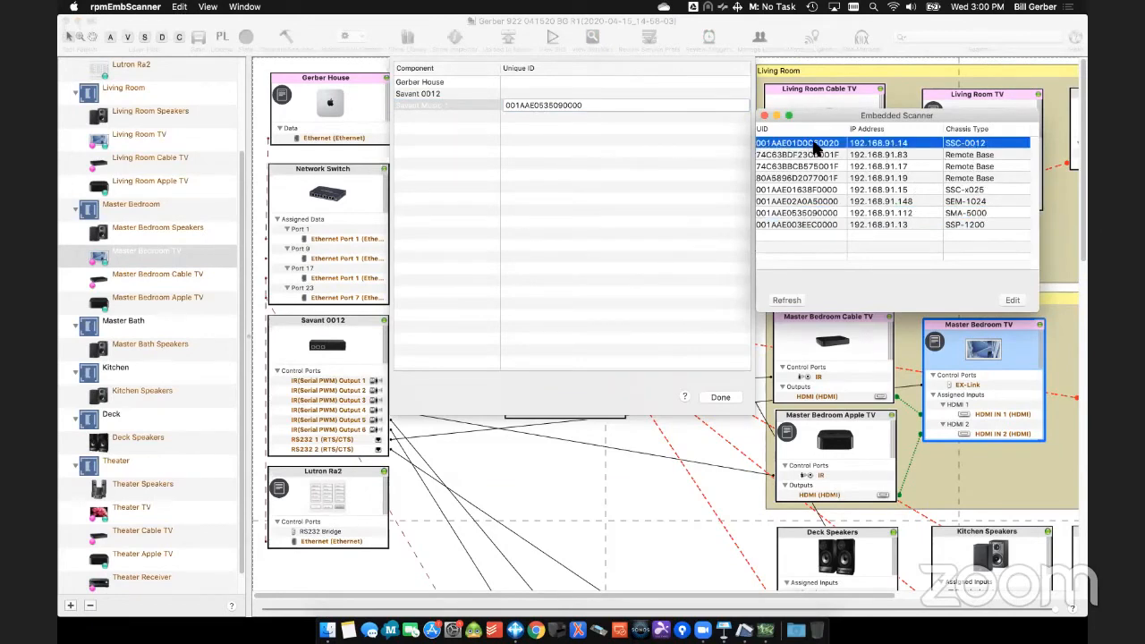
left_click(556, 90)
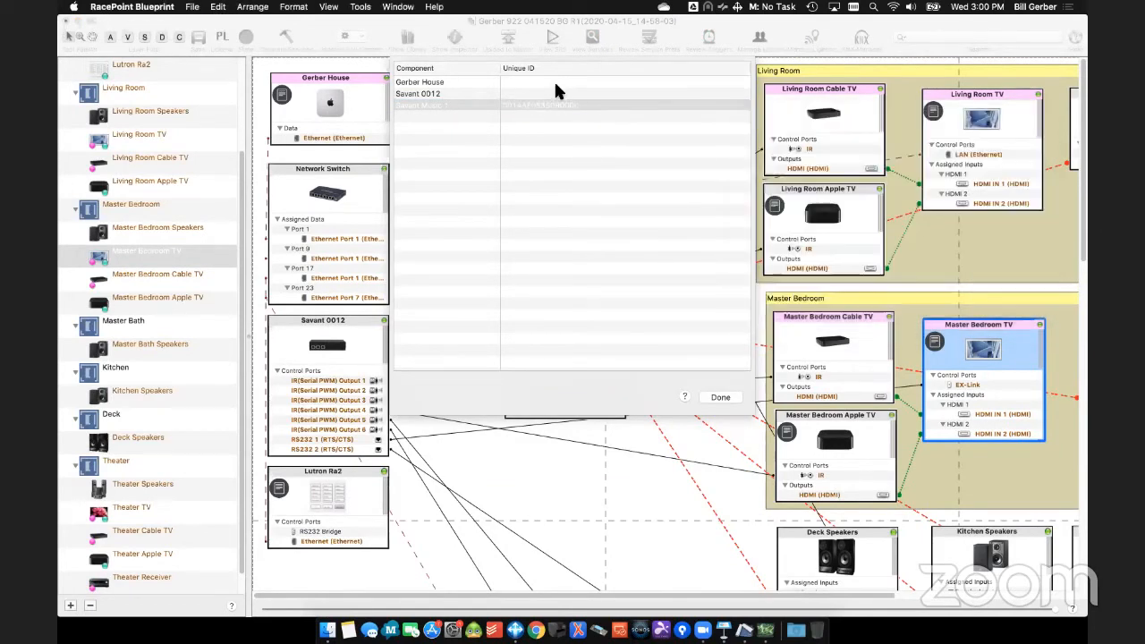
left_click(560, 93)
type("001AAE01D0C60020")
key("Return")
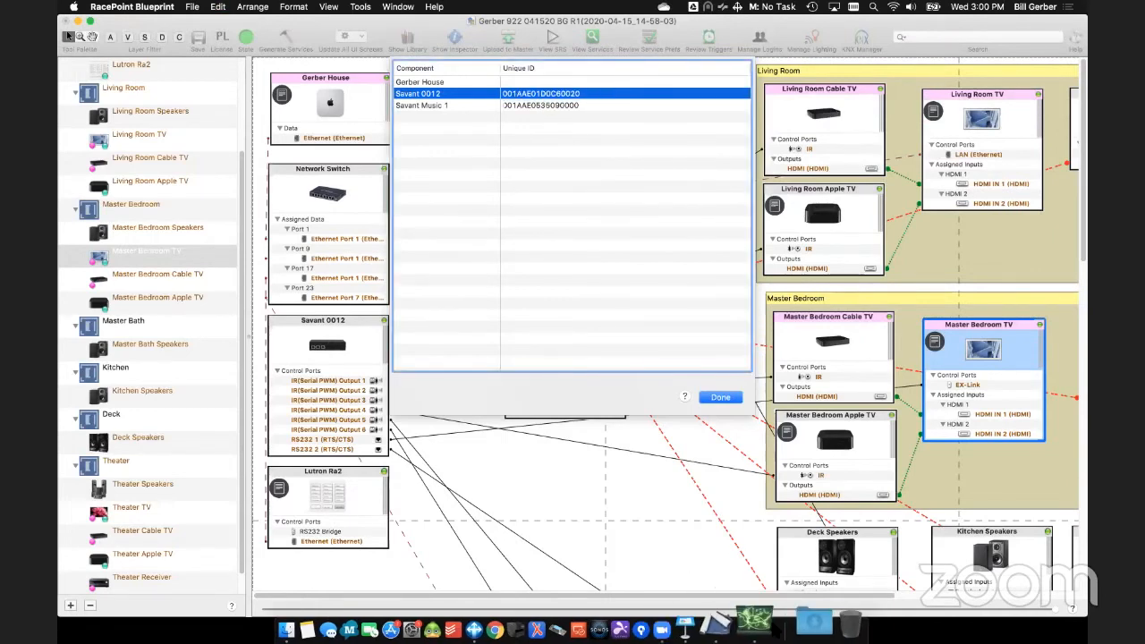
- Open the host component's Unique ID for editing and leave it blank
left_click(761, 619)
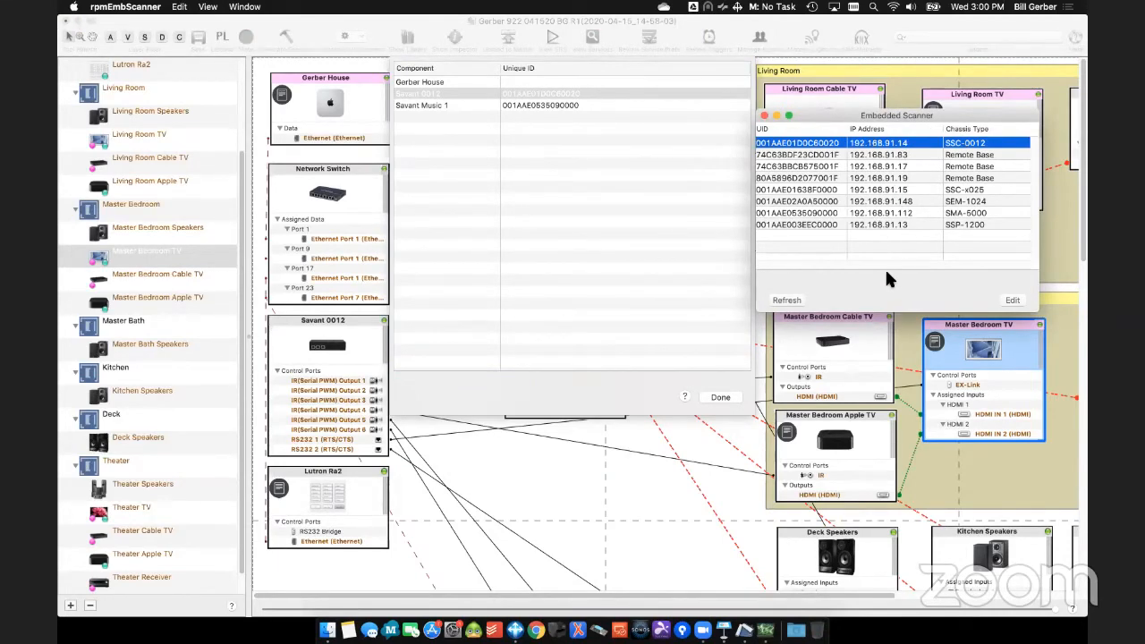
left_click(523, 85)
left_click(528, 84)
left_click(529, 82)
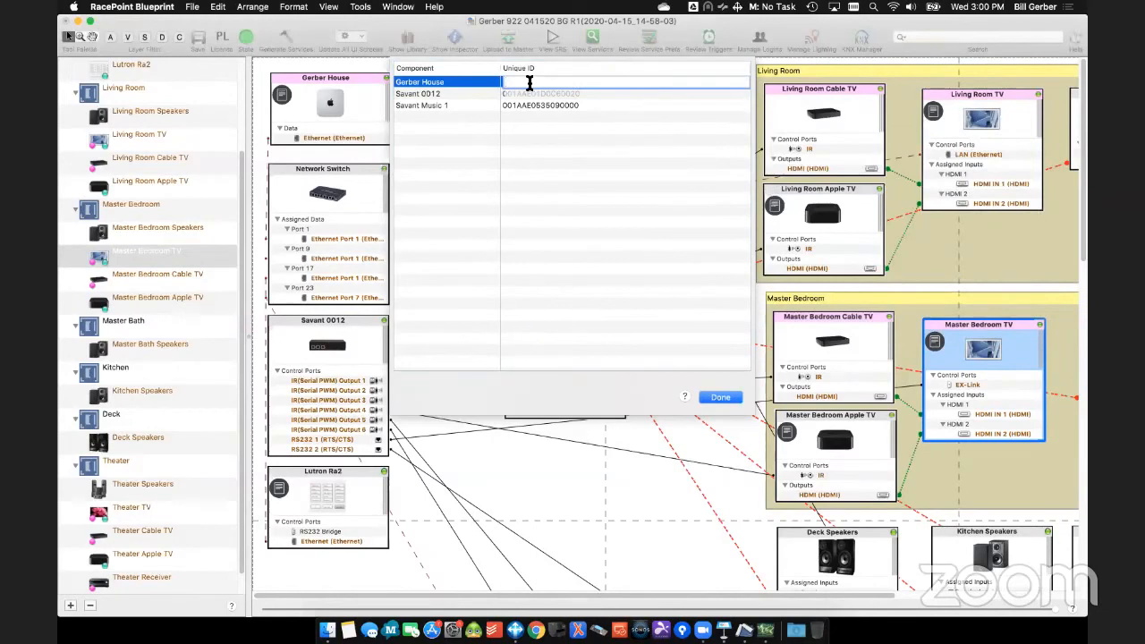
left_click(563, 158)
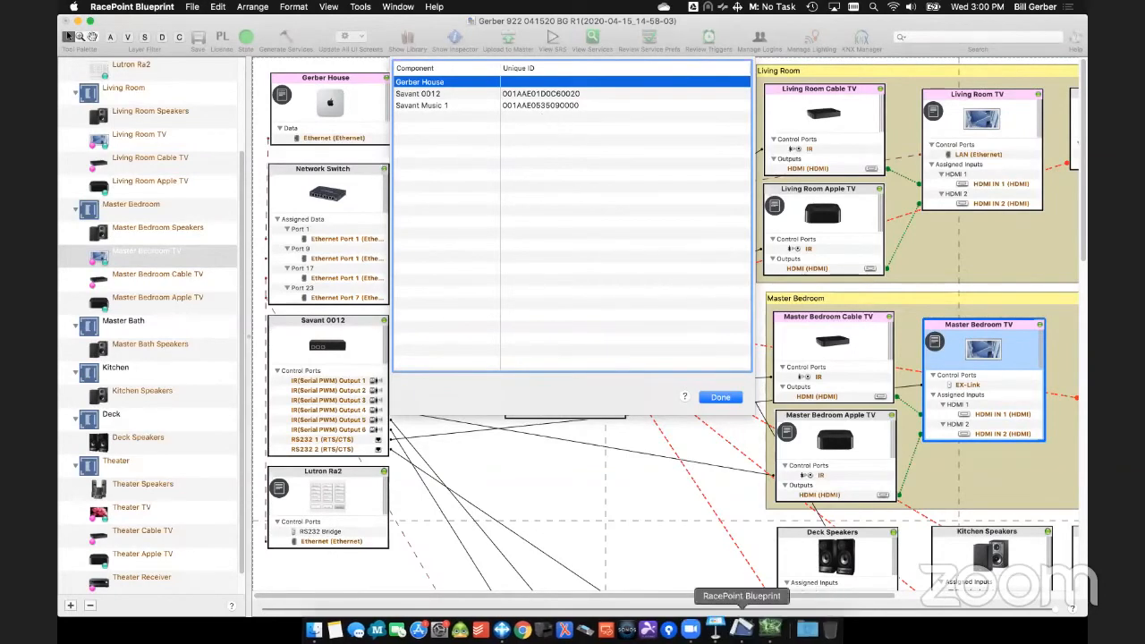
- Recheck the scanned devices, close the Embedded Scanner and finish the Savant ID entries
left_click(769, 617)
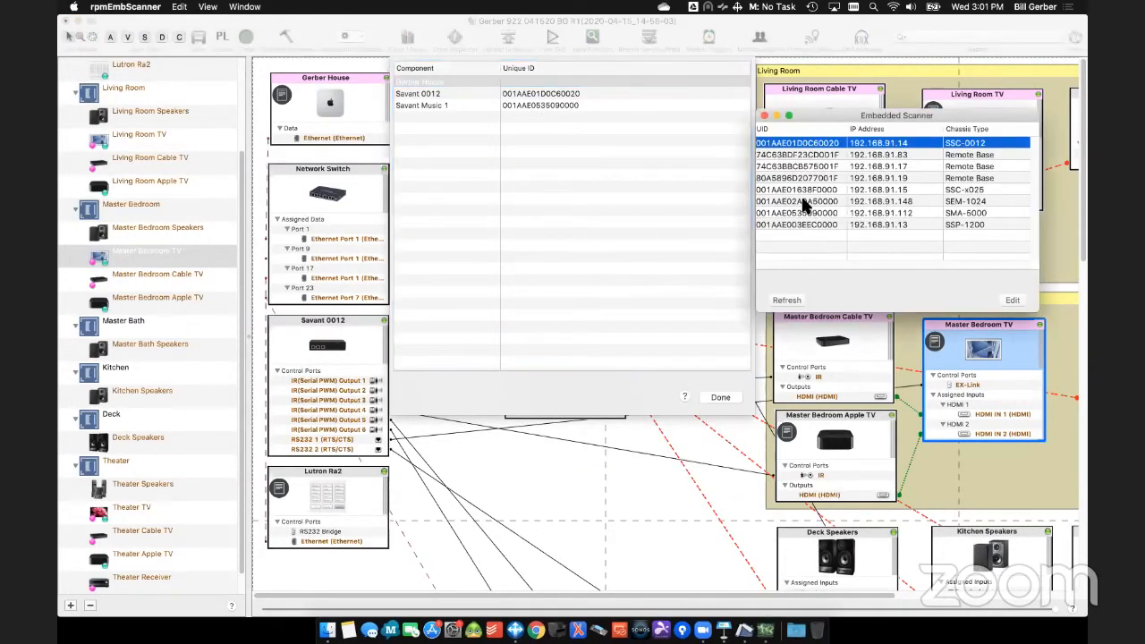
left_click(803, 189)
left_click(799, 212)
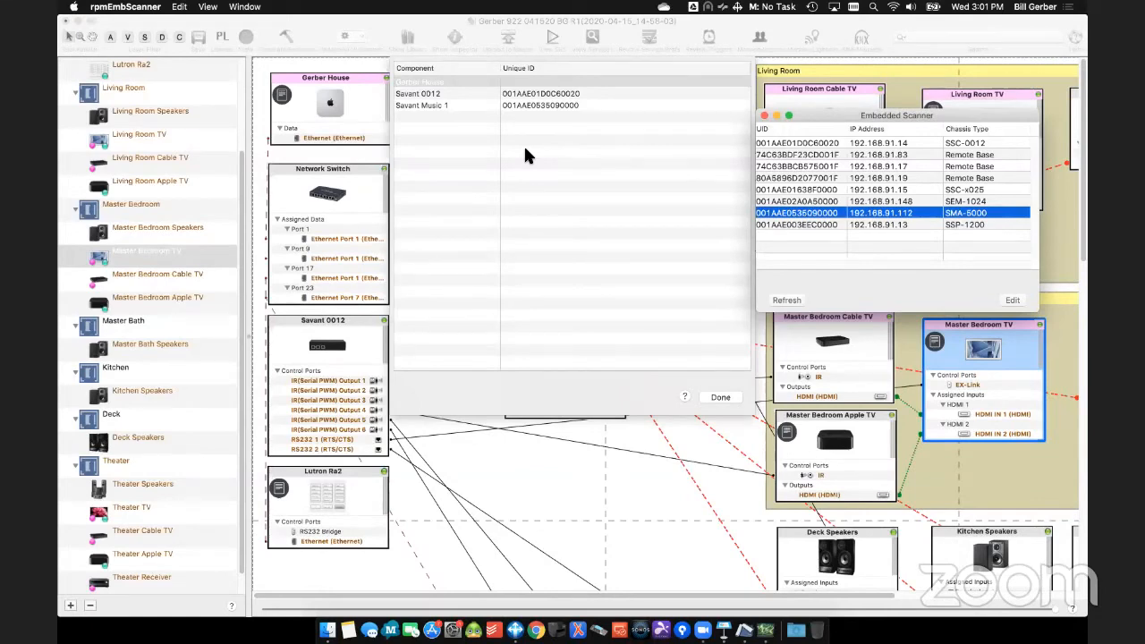
left_click(765, 118)
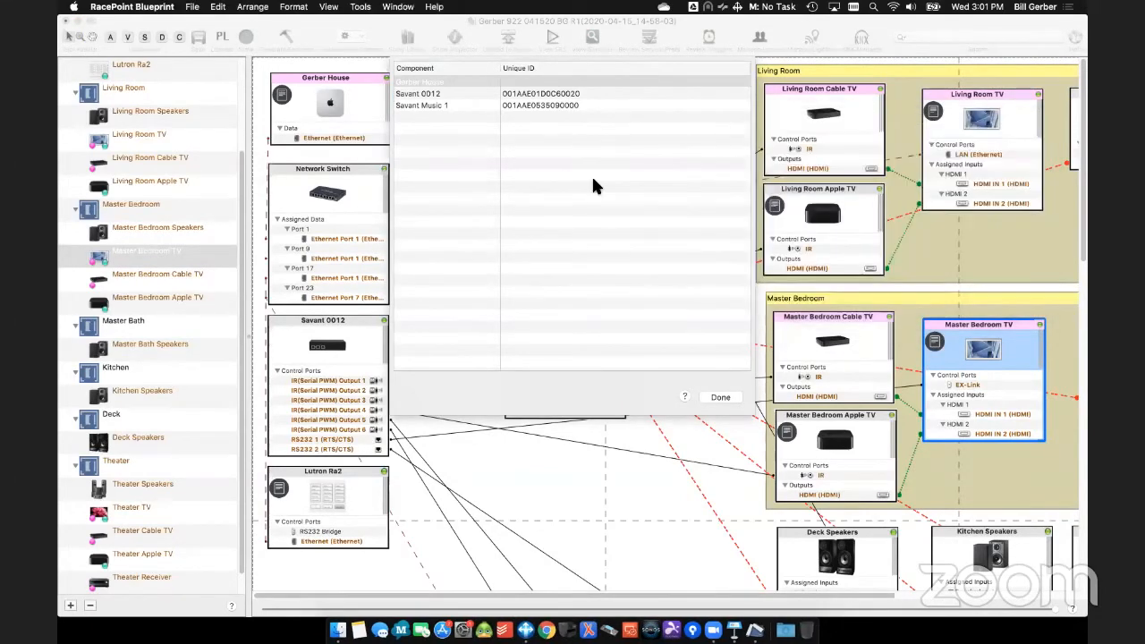
left_click(738, 398)
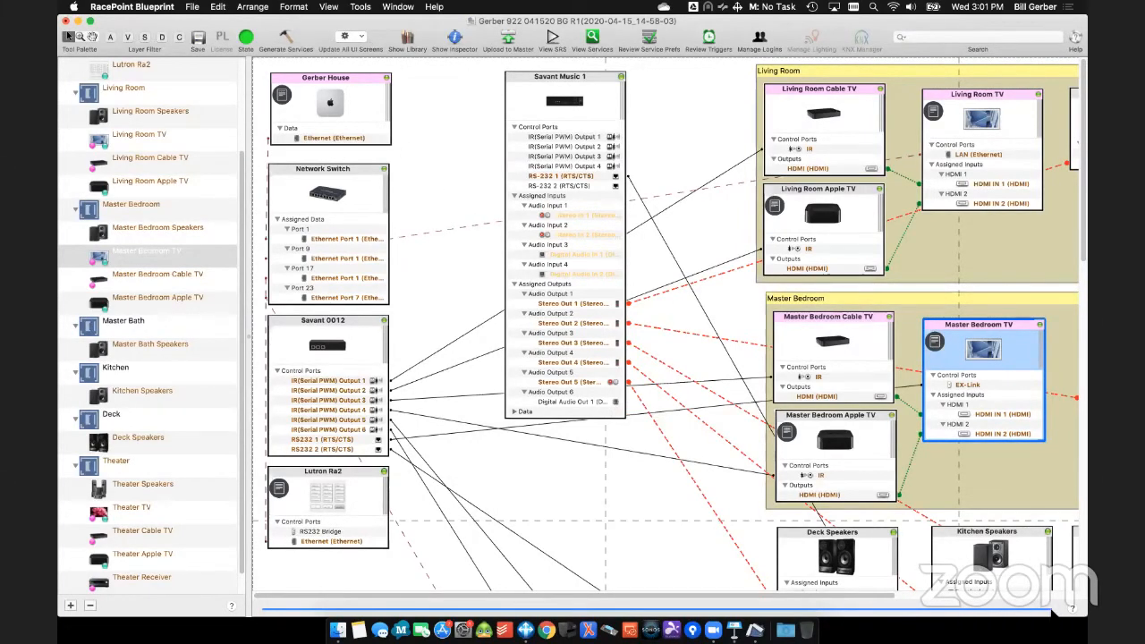
- Move the Savant Music 1 component slightly closer to the Living Room and Master Bedroom groups in the layout
left_click_drag(1052, 609, 683, 607)
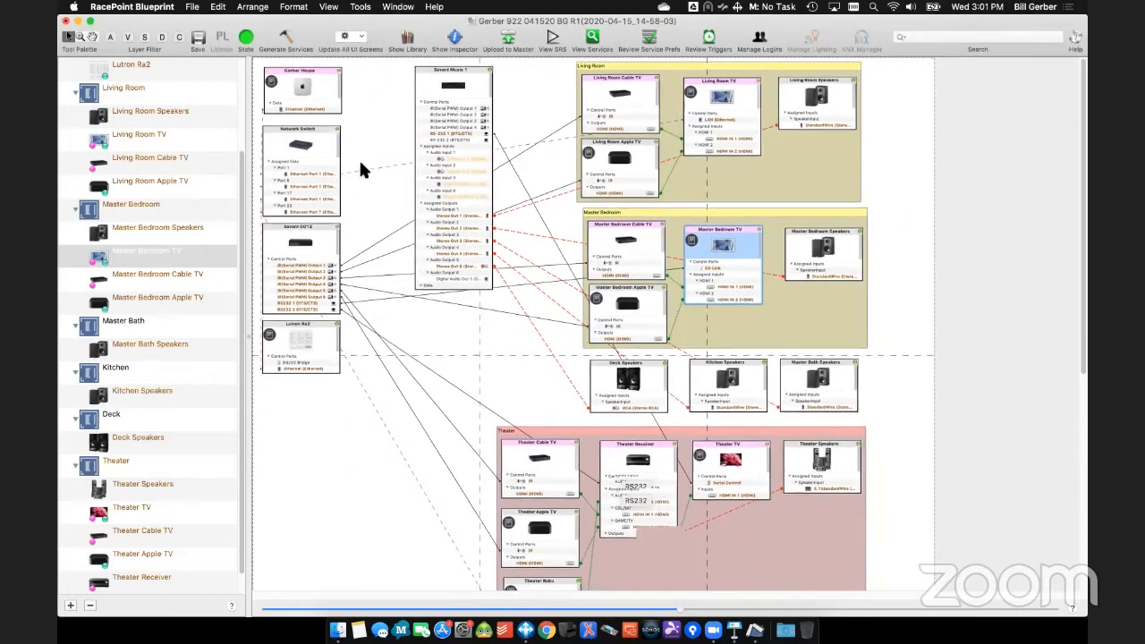
left_click(297, 309)
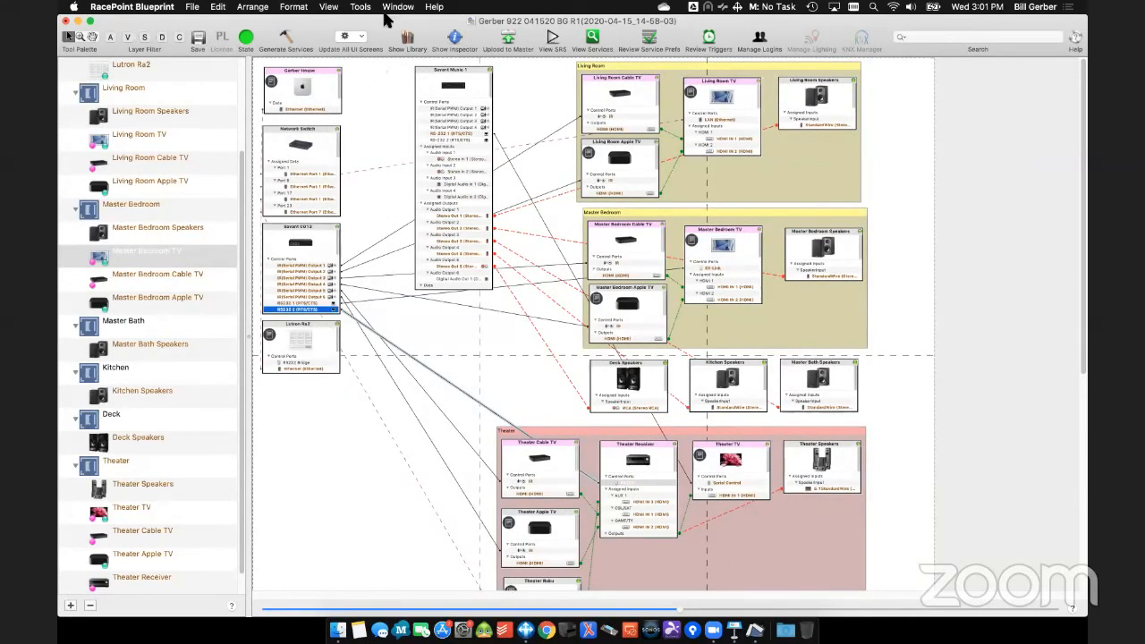
left_click_drag(458, 77, 472, 78)
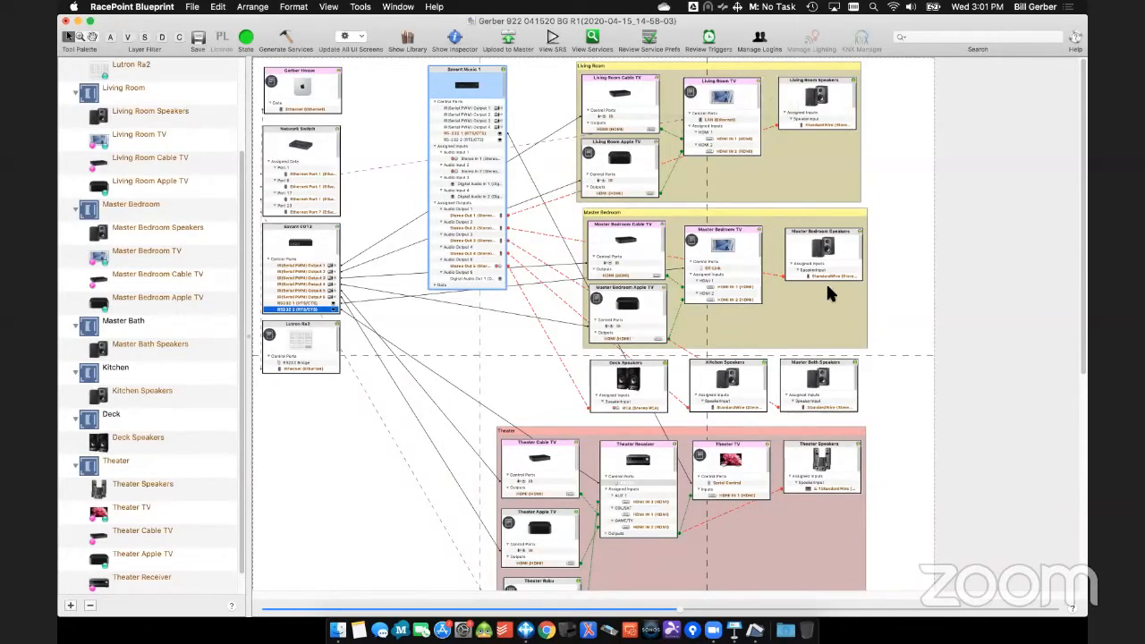
- Align the Master Bedroom group under Living Room, nudge its TV within the group, and save the configuration
left_click_drag(768, 209, 762, 209)
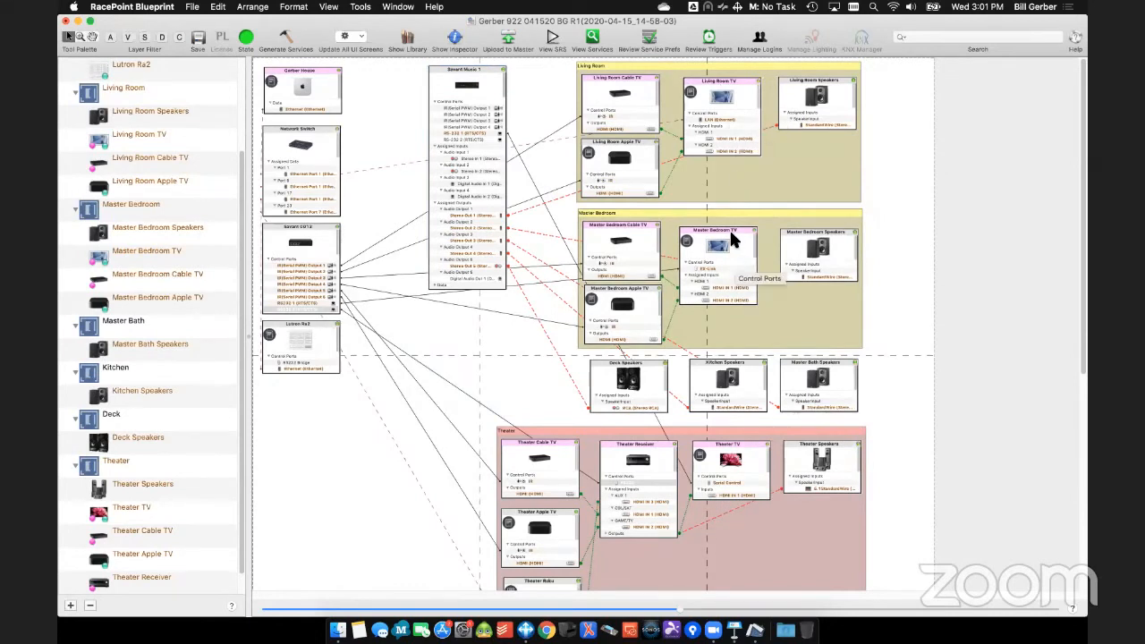
left_click(734, 238)
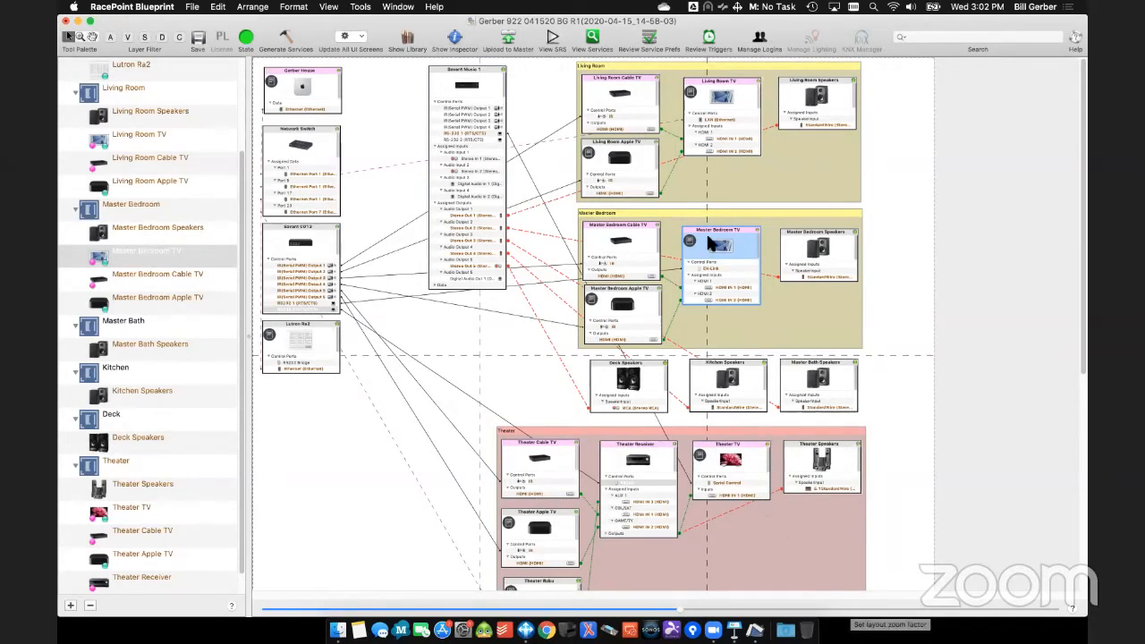
left_click(198, 36)
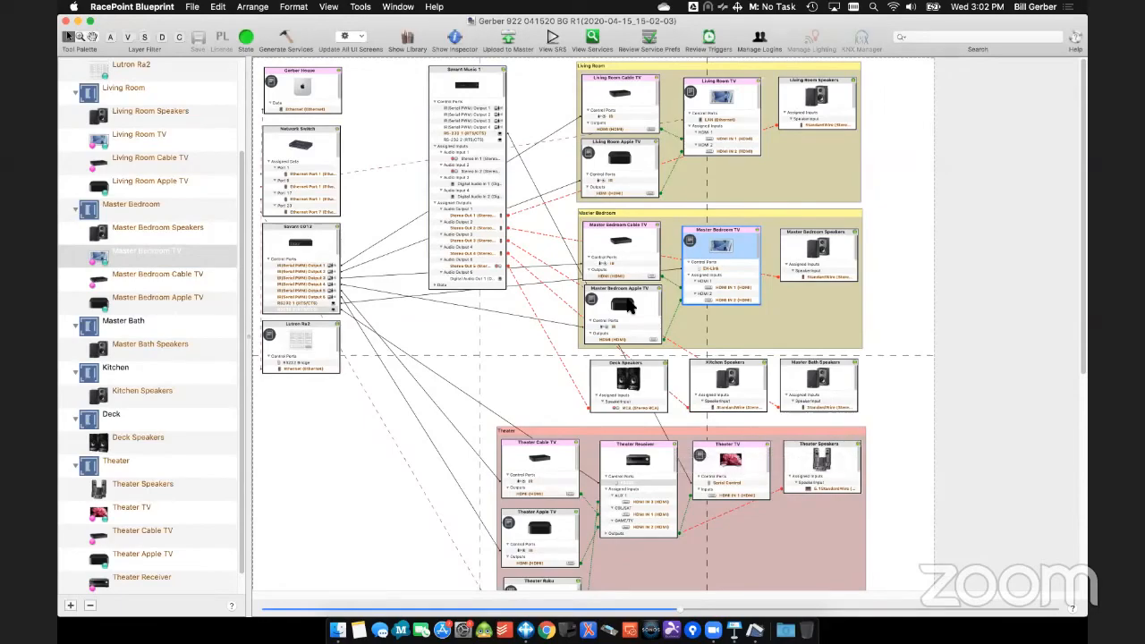
- Switch to Keynote and play the slideshow from the Blueprint Live Demo slide
key("ctrl+Right")
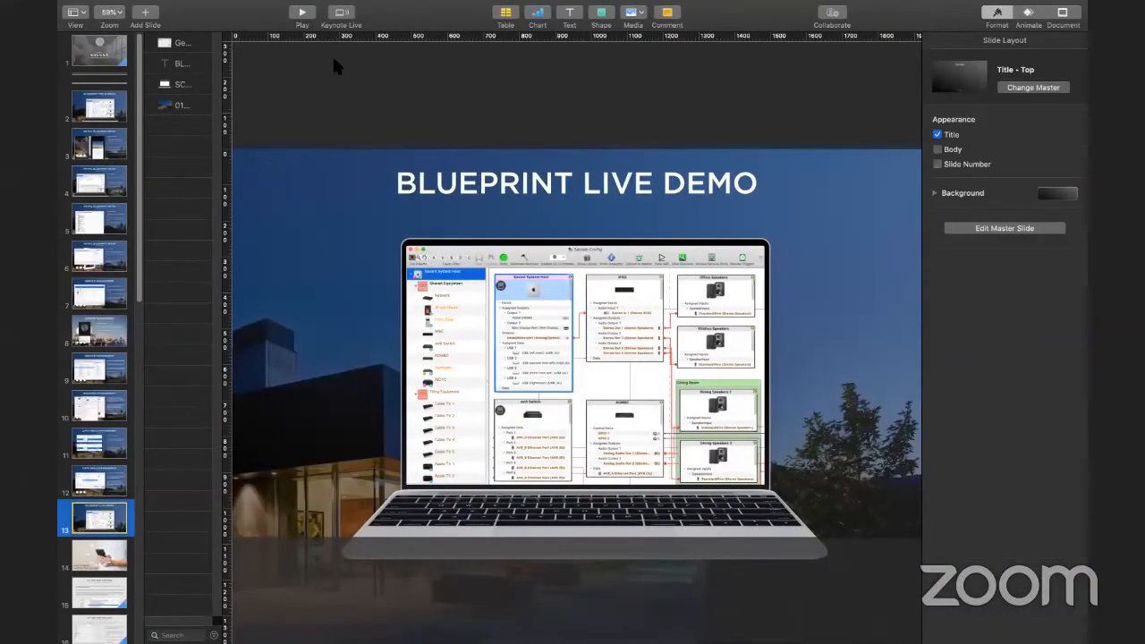
left_click(301, 12)
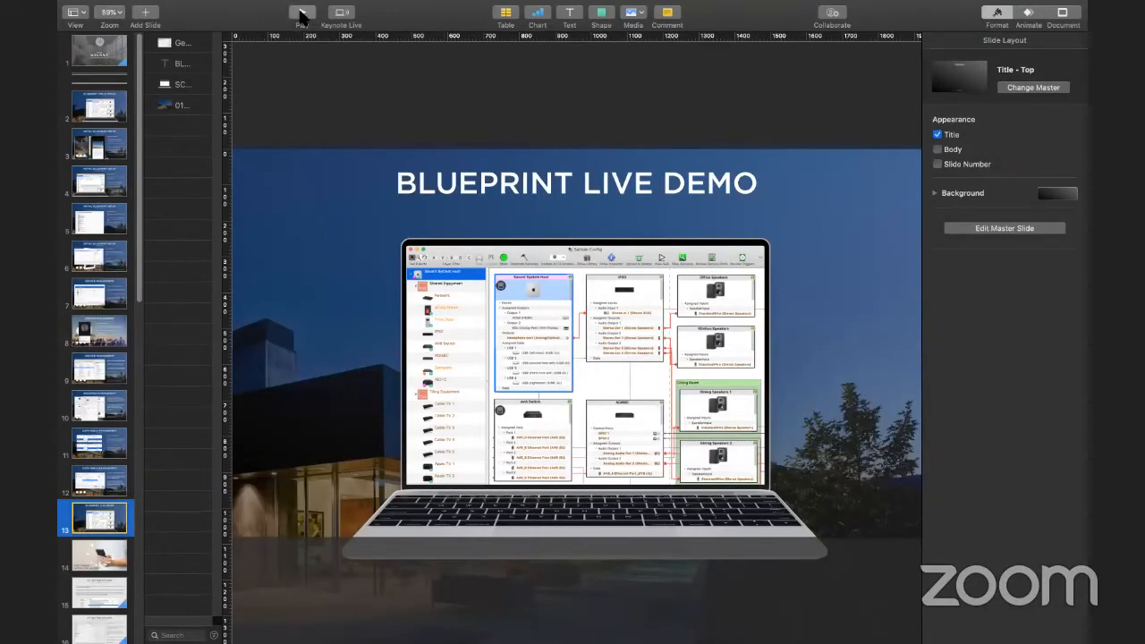
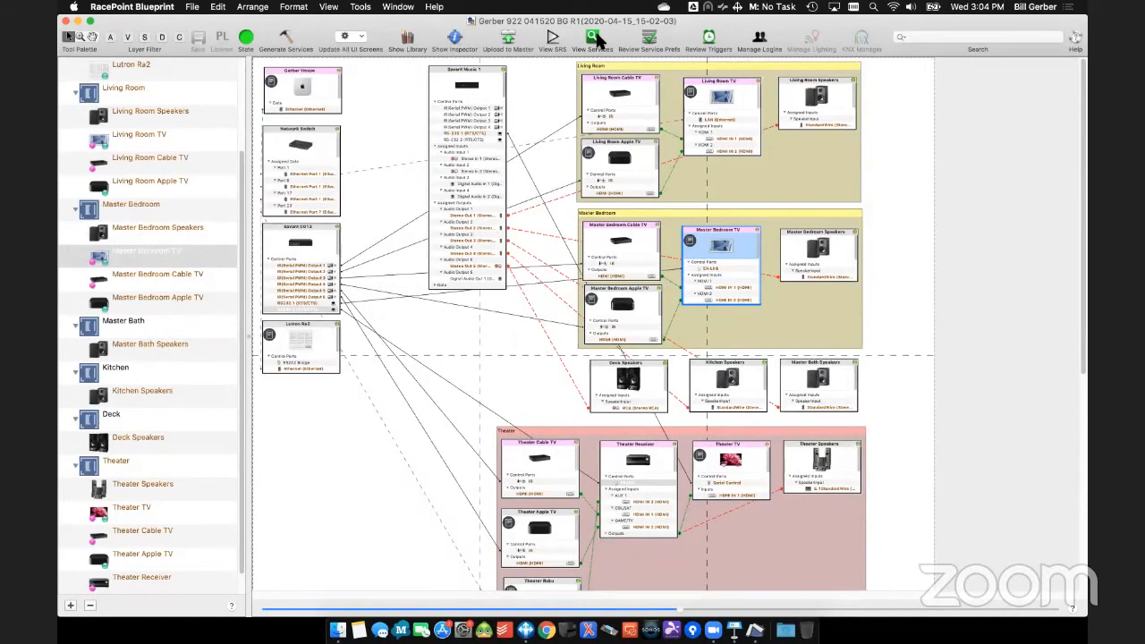
- Look over the realized services for the Deck zone and close the Services window
left_click_drag(518, 64, 473, 67)
left_click(365, 114)
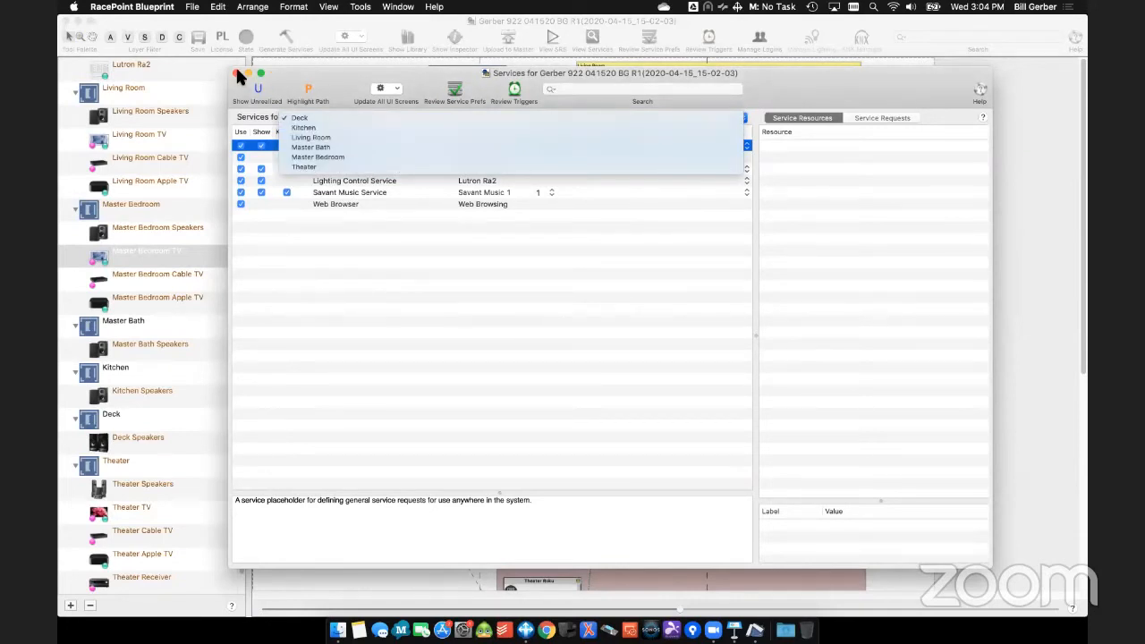
left_click(438, 117)
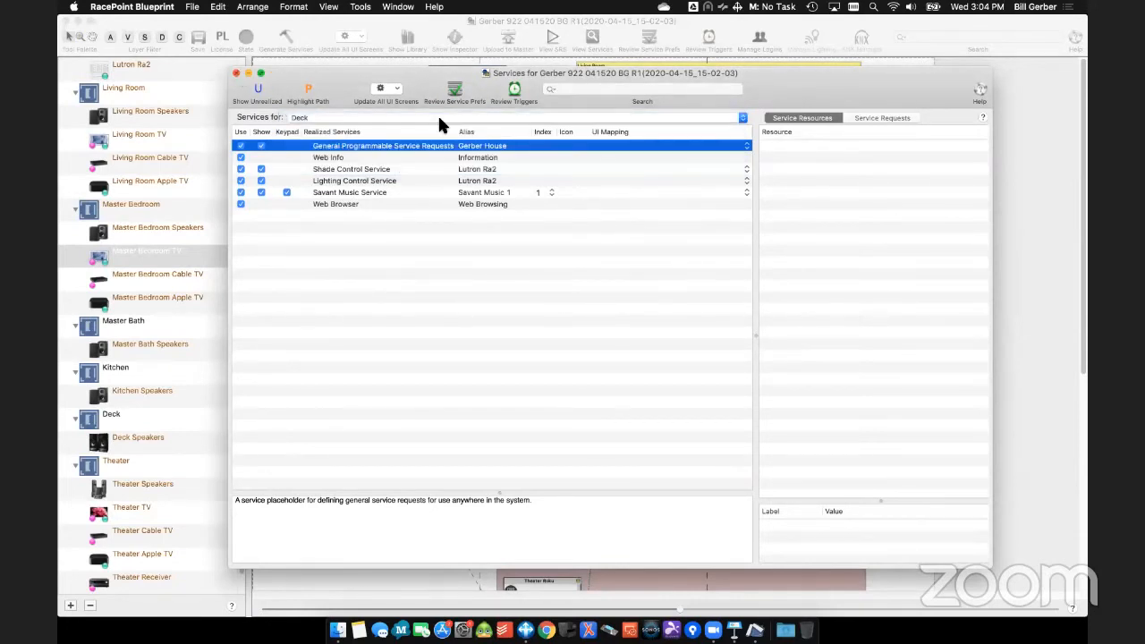
left_click(236, 72)
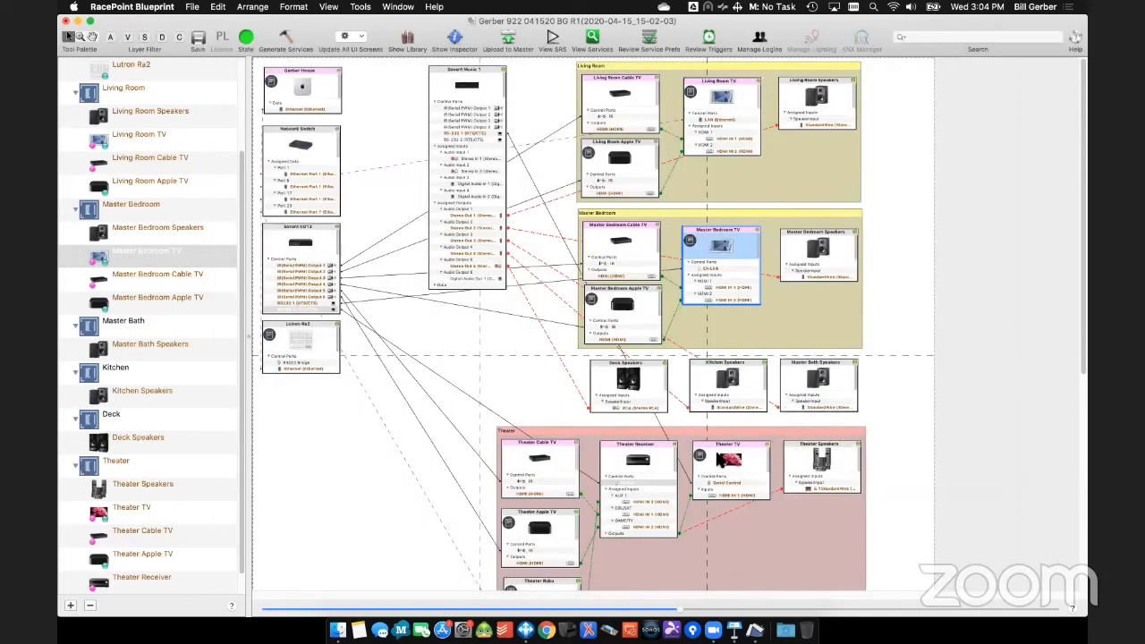
- Check the Theater TV's enabled resources and bring up the services for the Theater zone
double_click(754, 458)
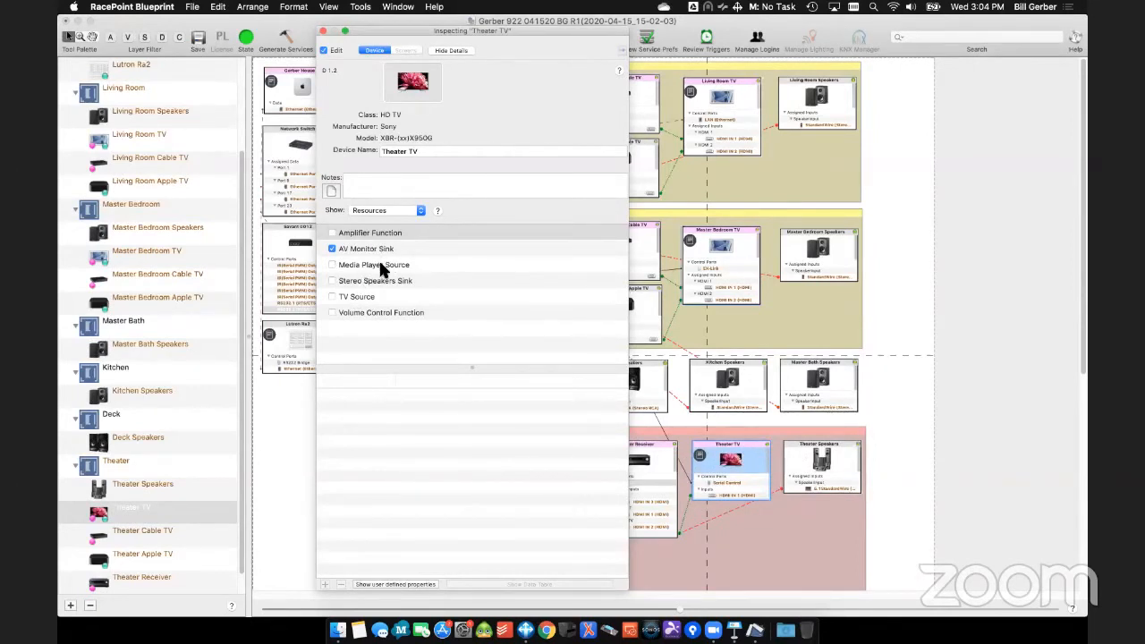
left_click(324, 32)
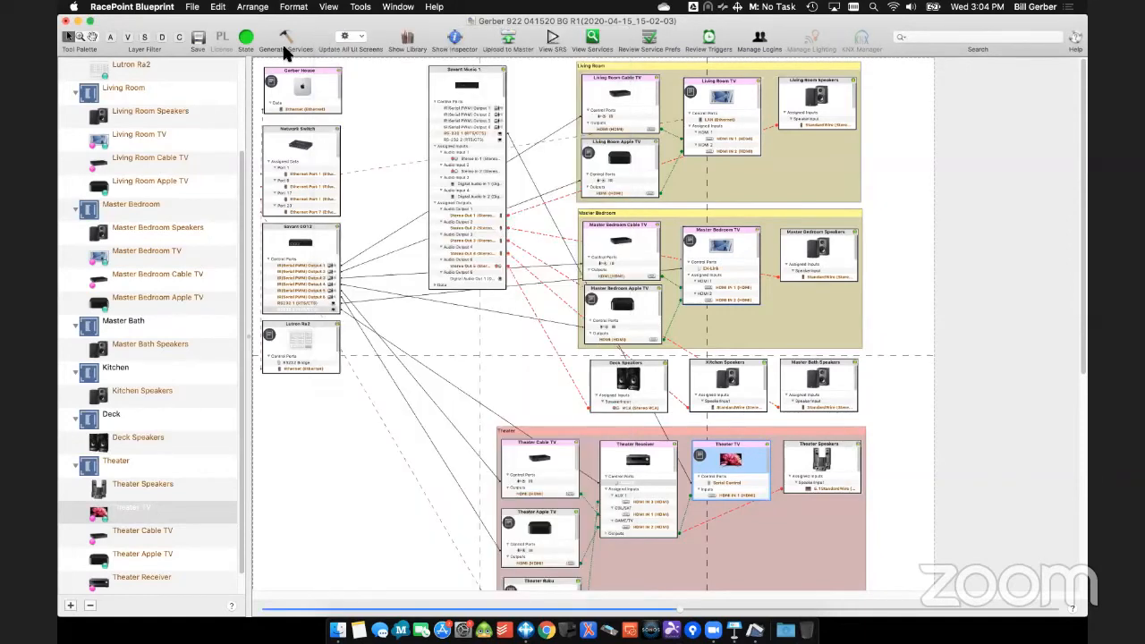
left_click(592, 37)
left_click(361, 117)
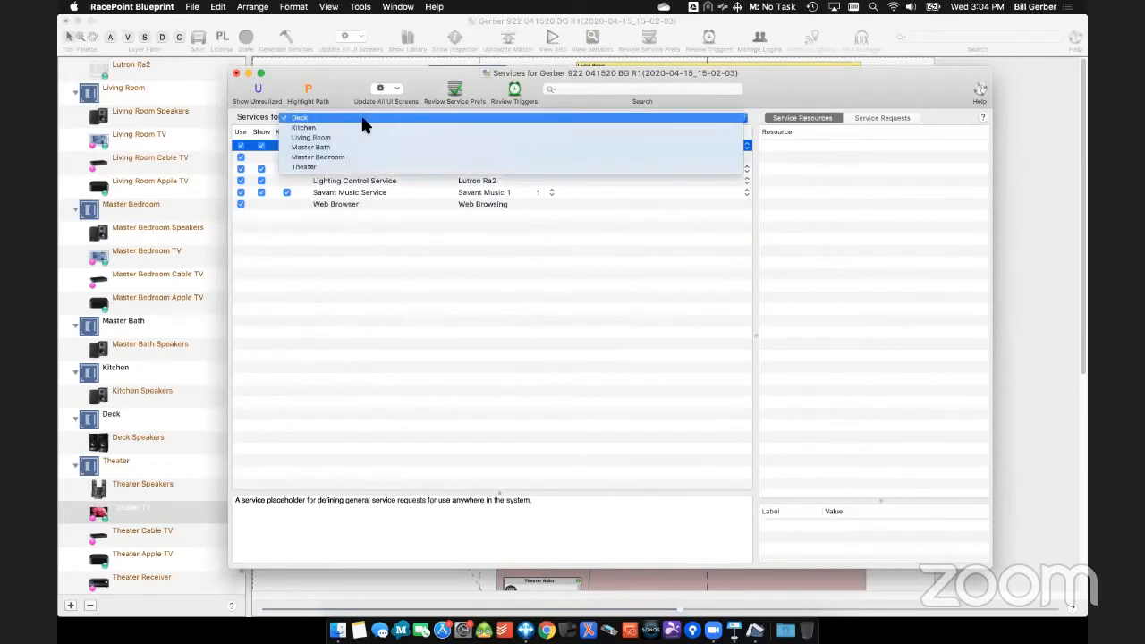
left_click(362, 166)
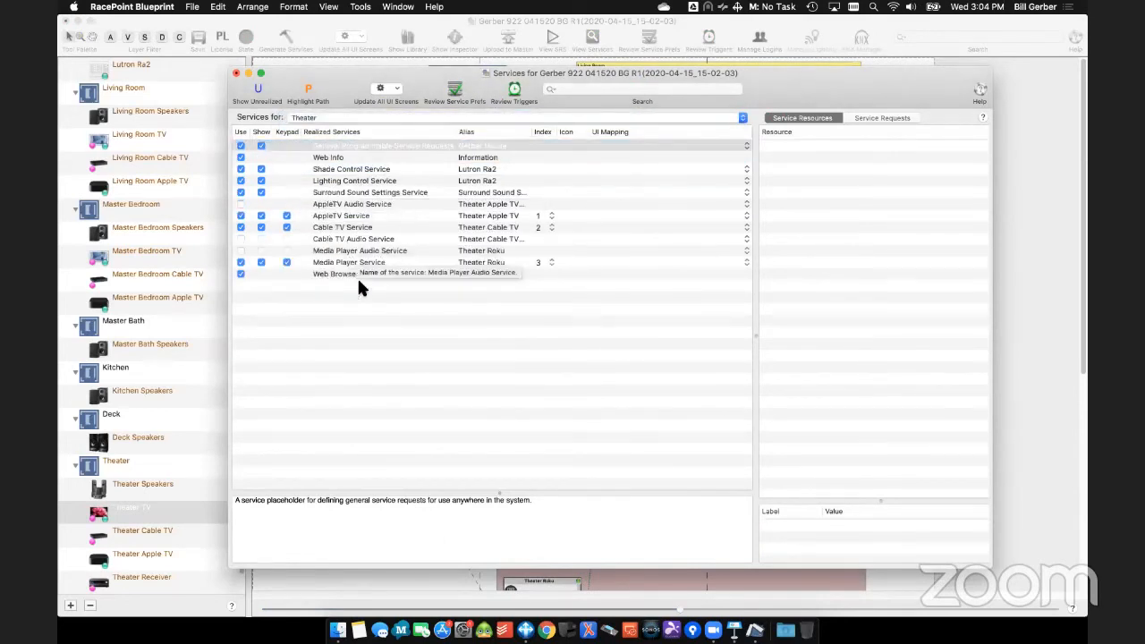
- Compare the resource paths of the Theater Roku's Media Player Audio and Media Player services against the layout, and close the Services window
left_click(489, 254)
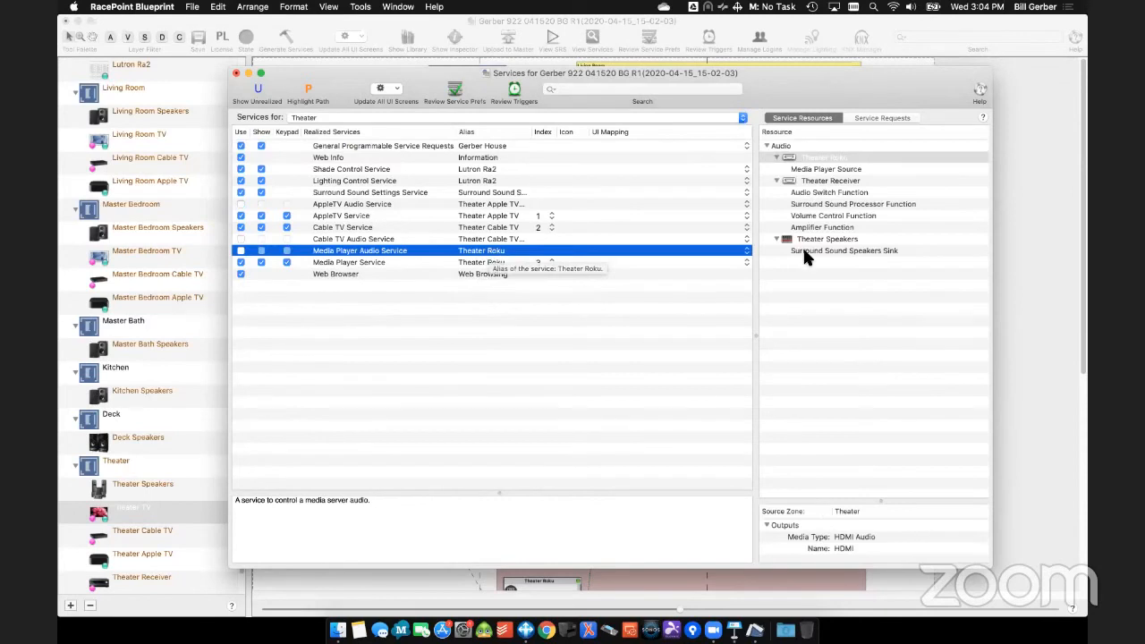
left_click(483, 261)
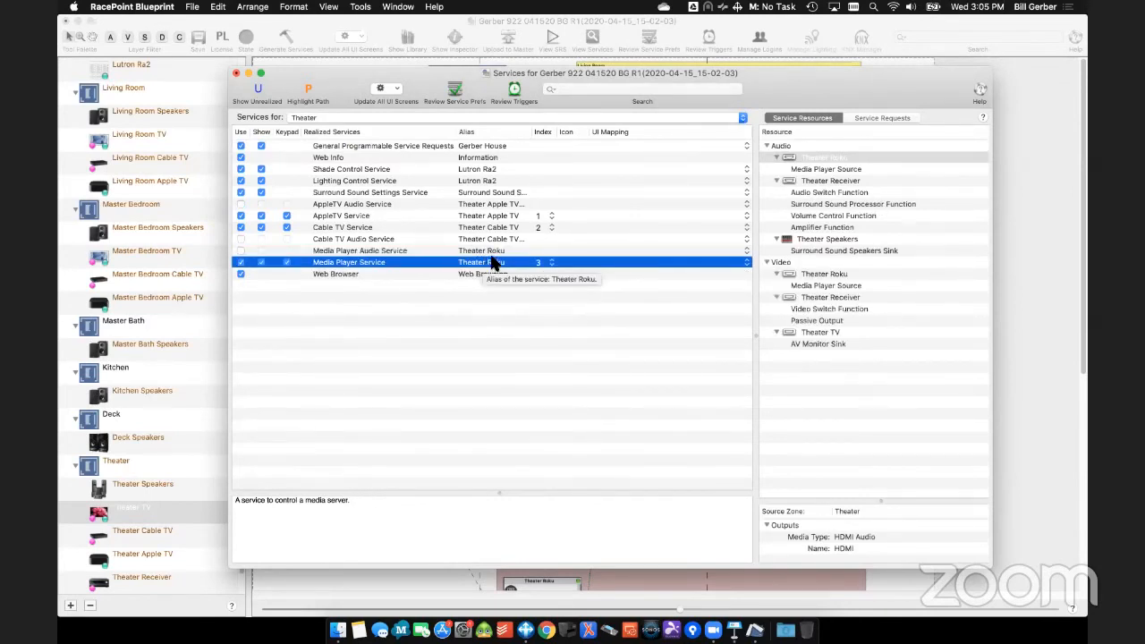
left_click_drag(825, 239, 570, 284)
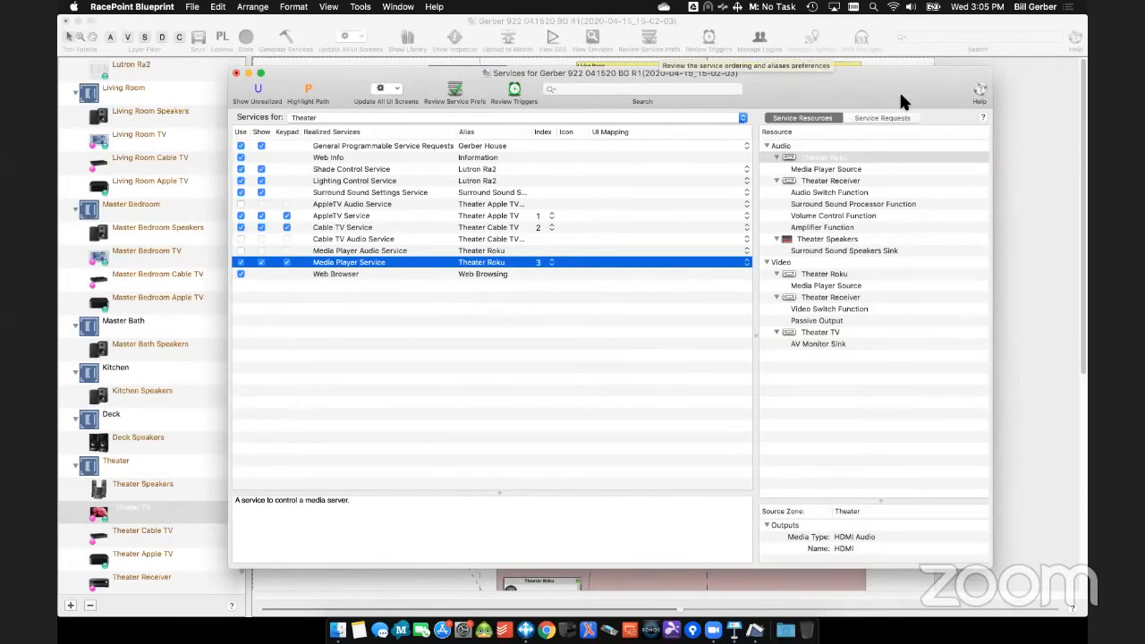
left_click_drag(893, 78, 512, 69)
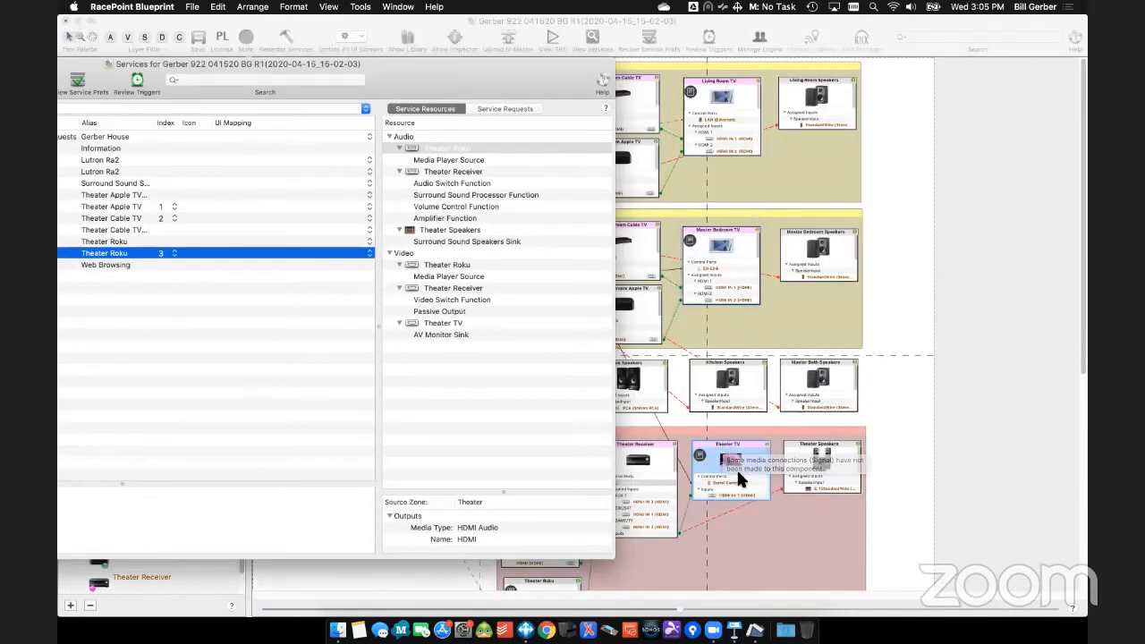
left_click_drag(408, 81, 805, 92)
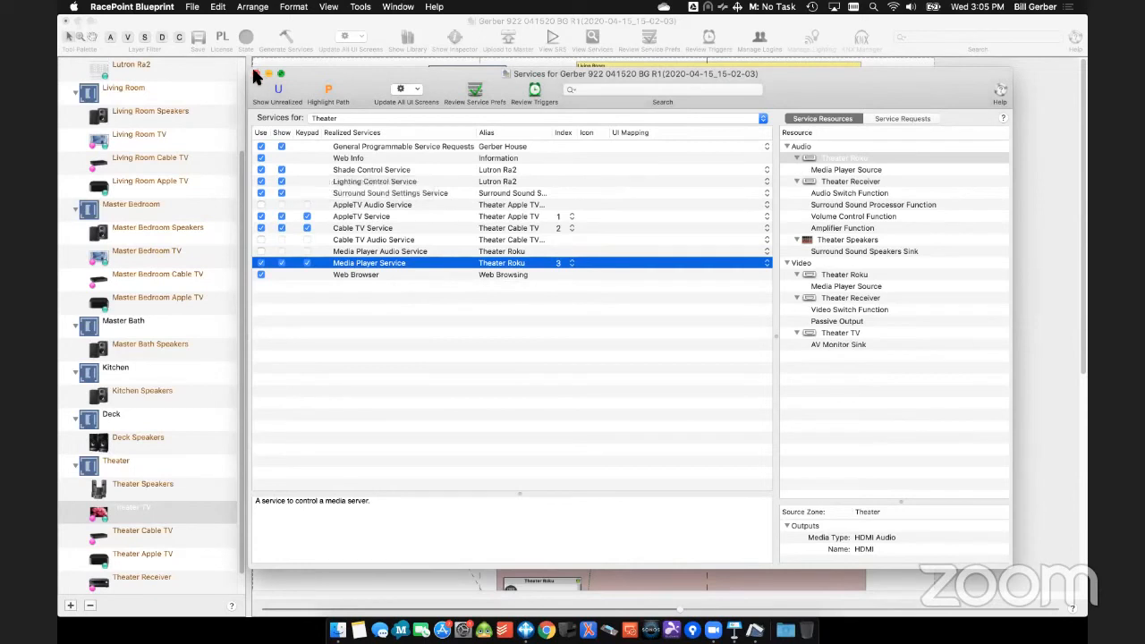
key("super+w")
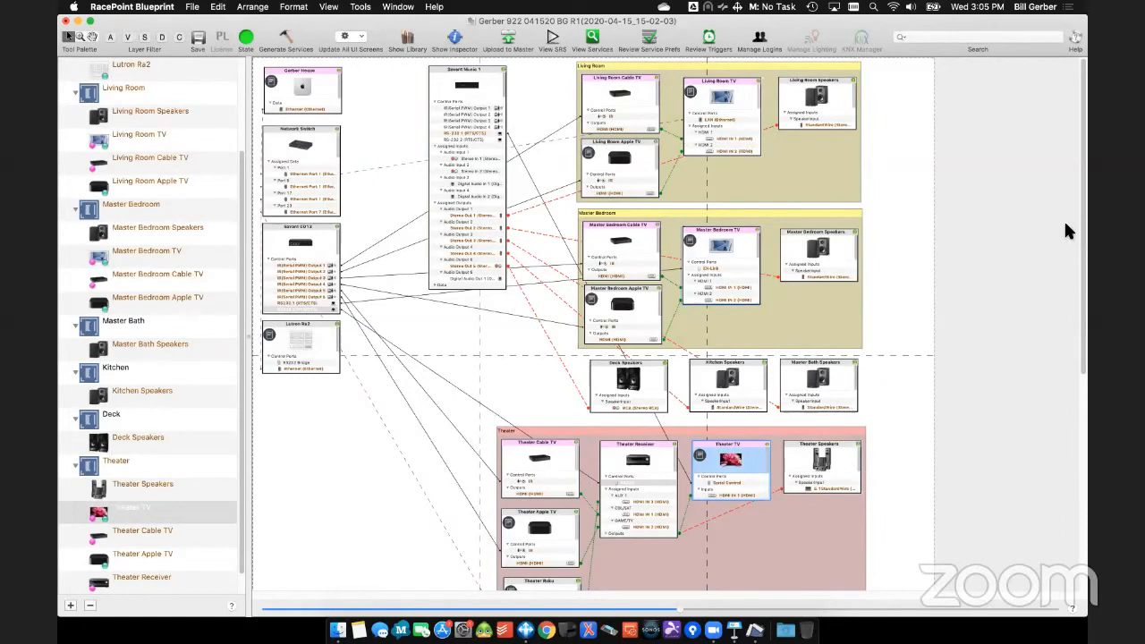
- Examine the host and MAC address settings of the Living Room TV's LAN (Ethernet) control port in the inspector
left_click(742, 119)
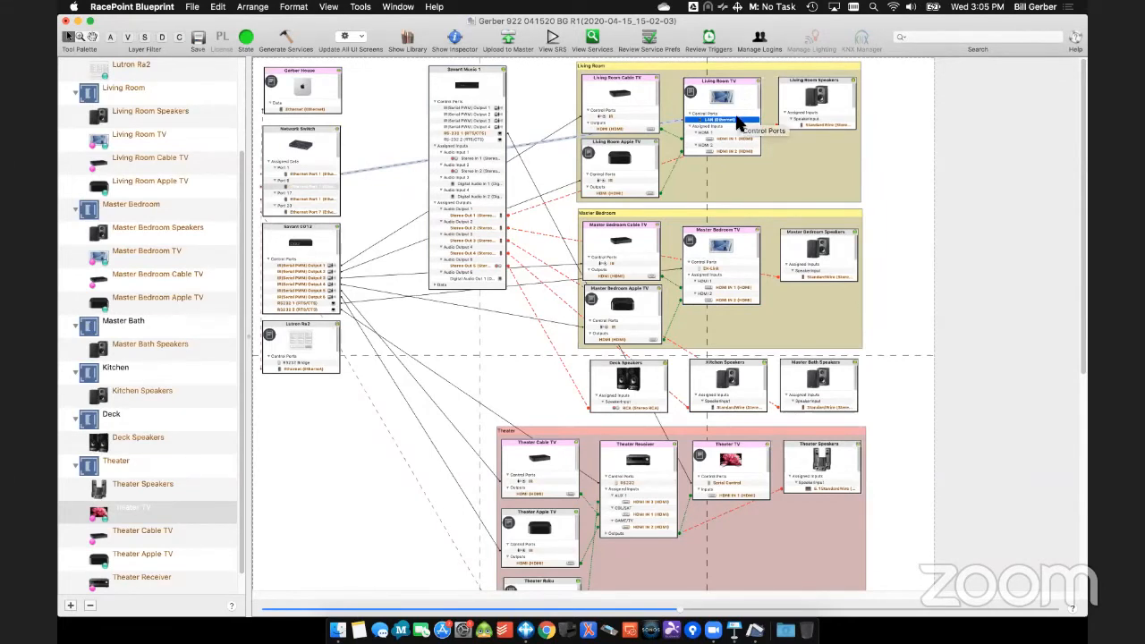
double_click(740, 100)
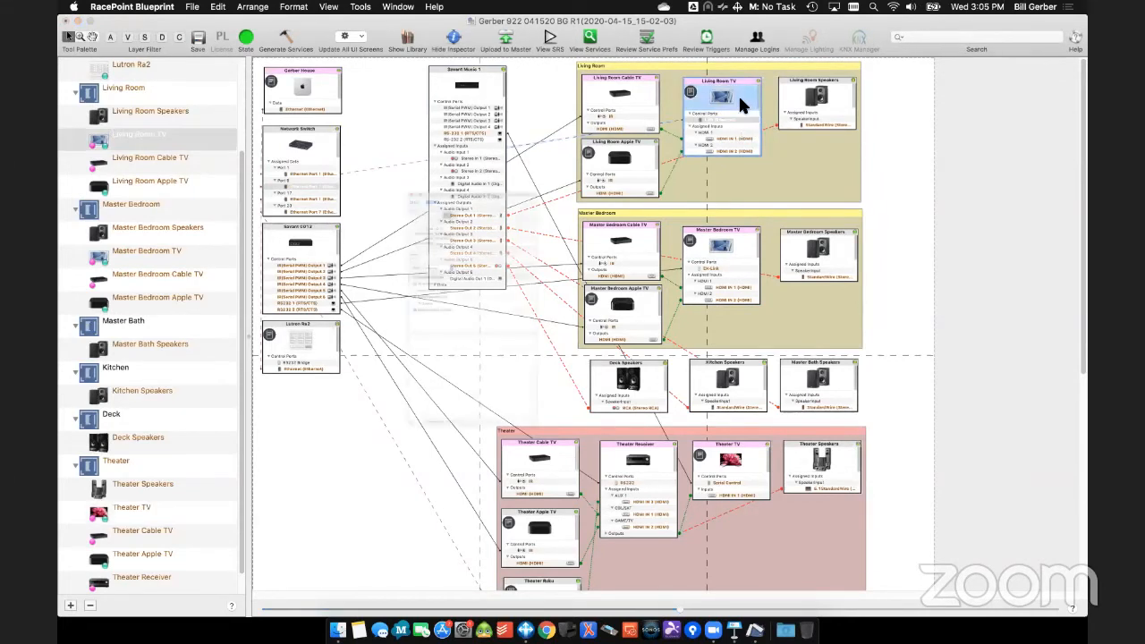
left_click(395, 209)
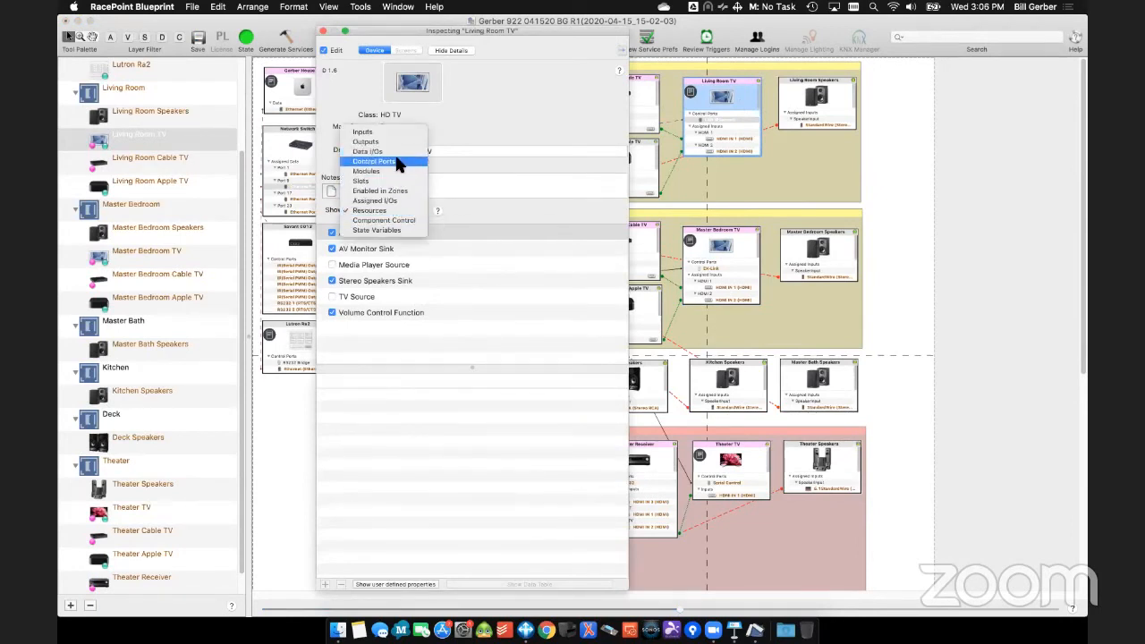
left_click(392, 163)
left_click(388, 259)
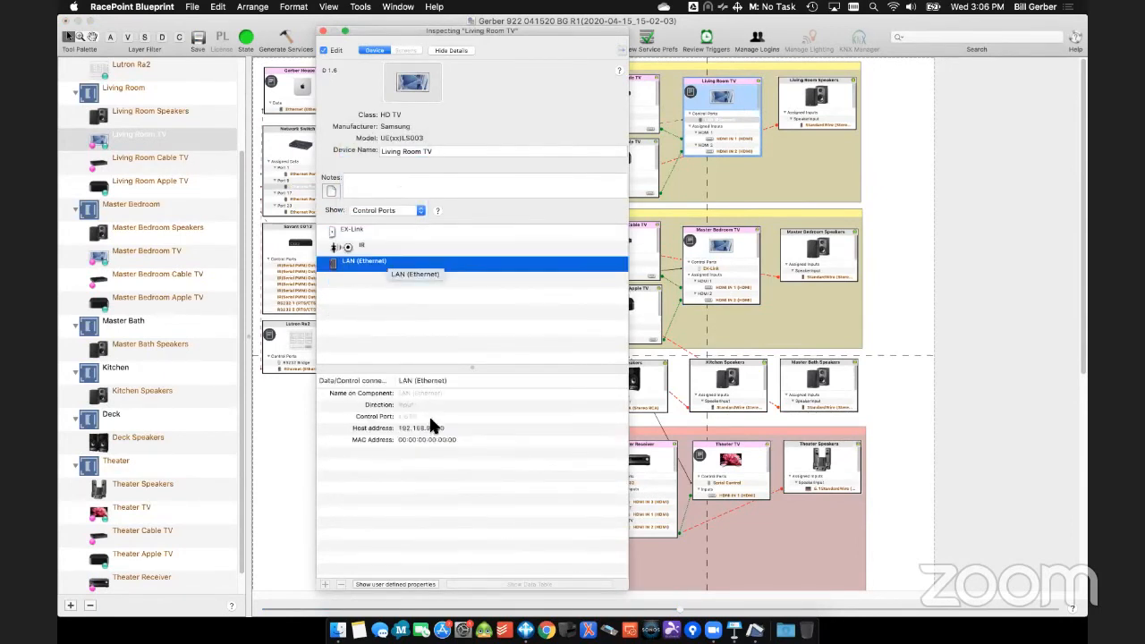
left_click(414, 437)
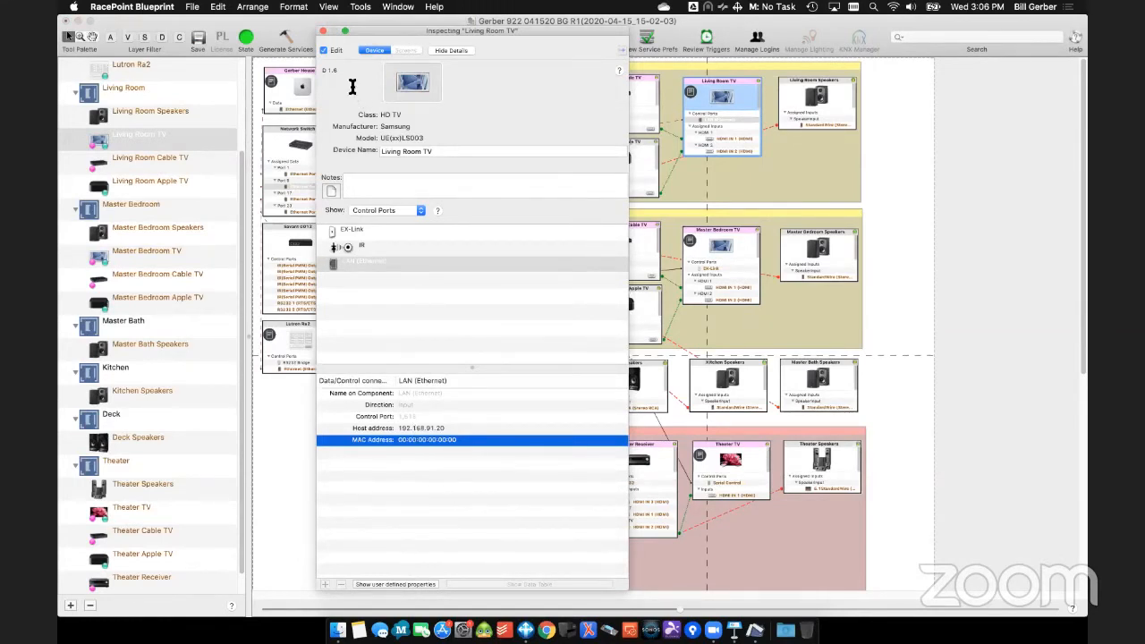
left_click(323, 30)
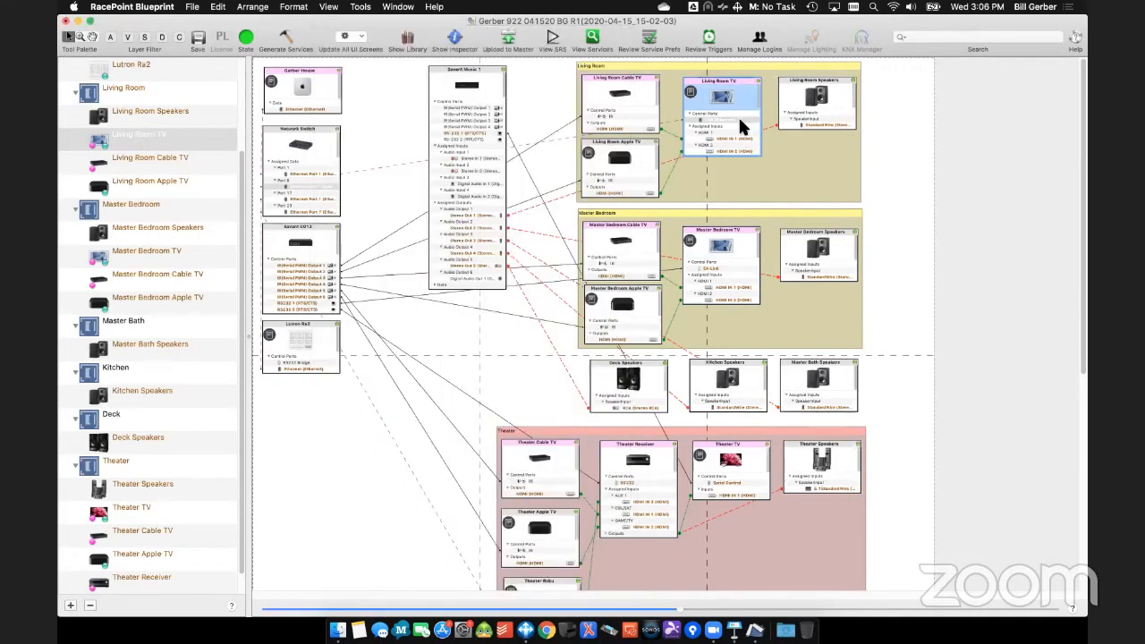
- Remove the Living Room TV's LAN (Ethernet) connection and expand the component to list all its ports
right_click(739, 120)
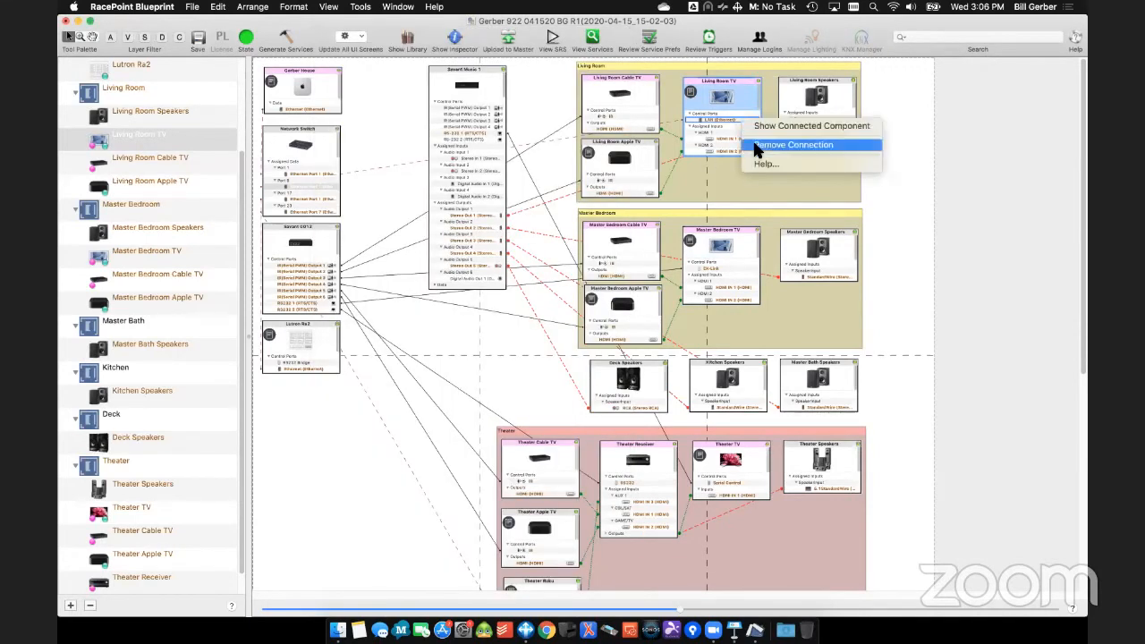
left_click(757, 145)
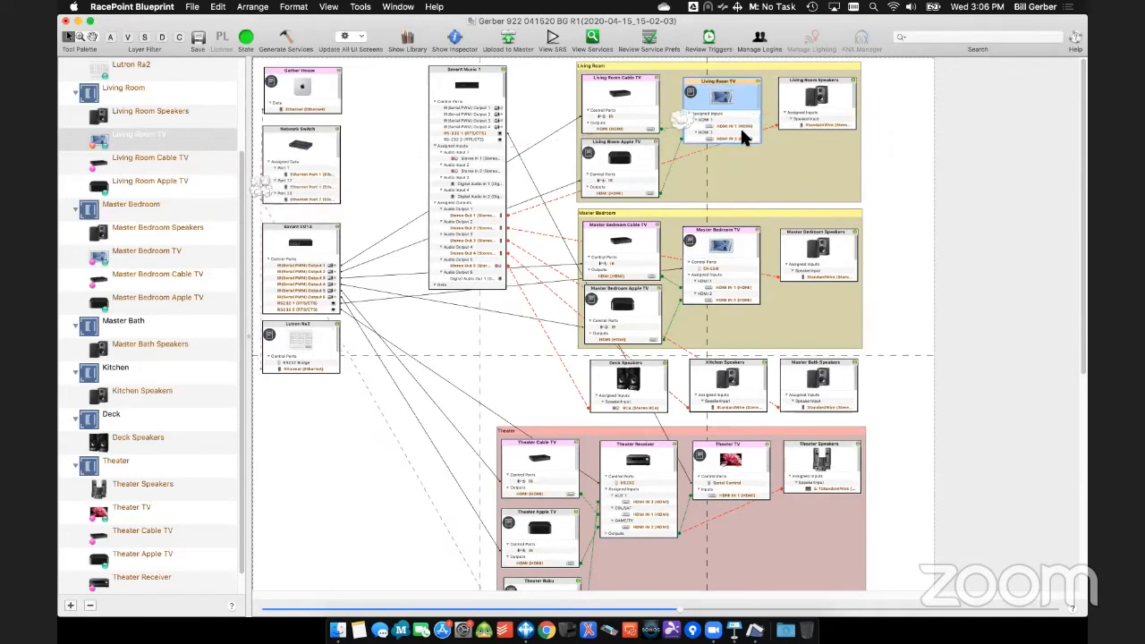
left_click(756, 77)
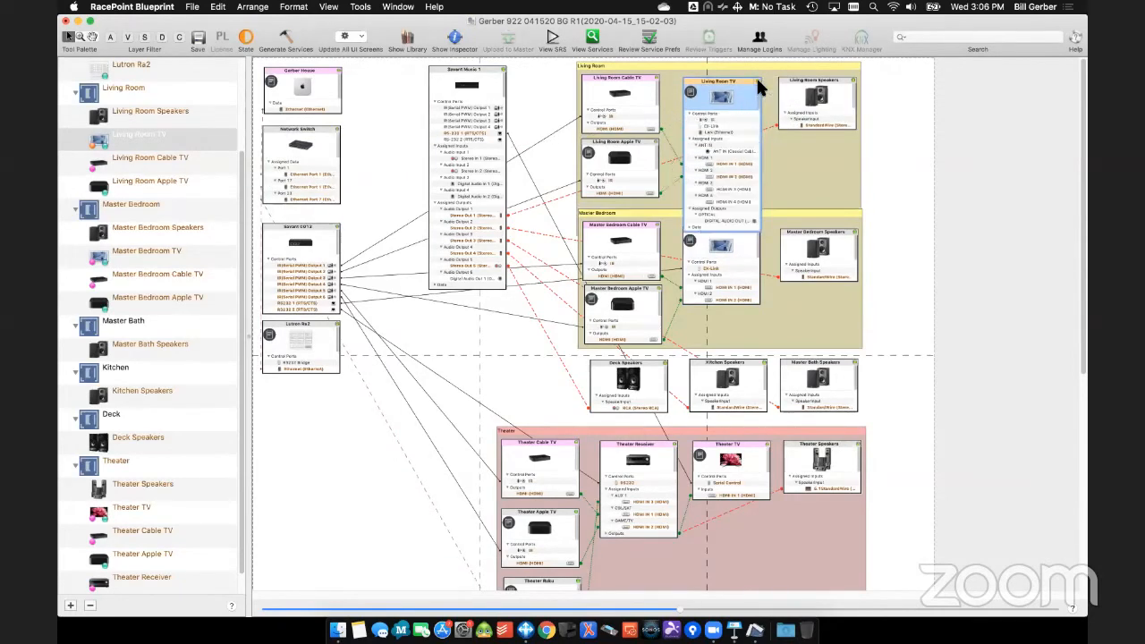
- Reconnect the Living Room TV's LAN port to the Network Switch with host address 192.168.1.1 and no MAC address, and collapse the component
right_click(729, 132)
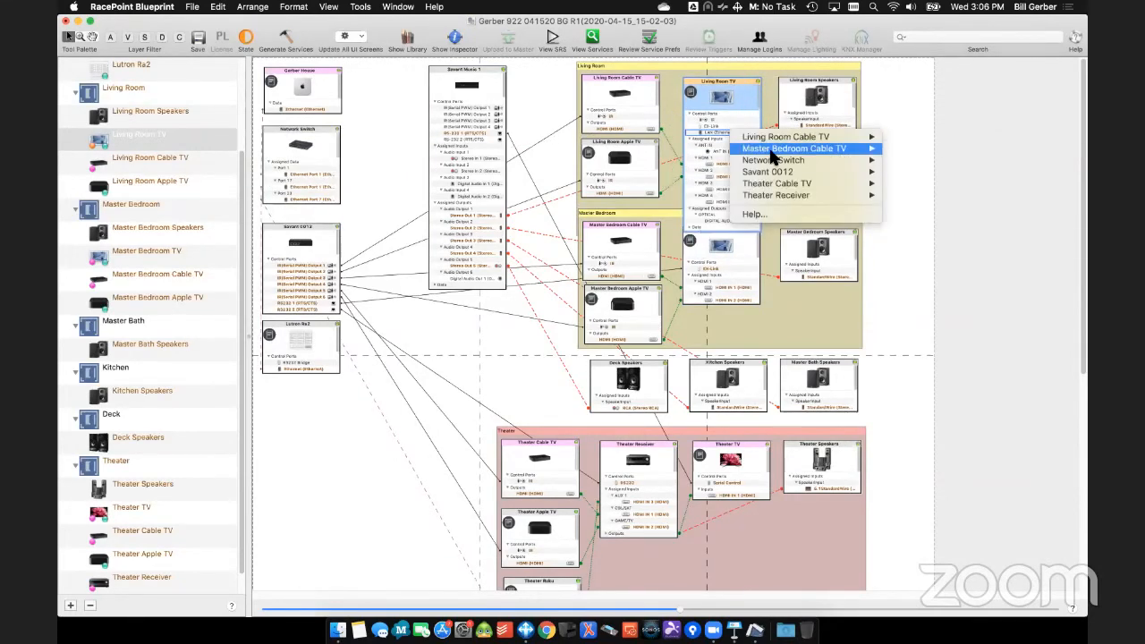
mouse_move(777, 161)
left_click(691, 160)
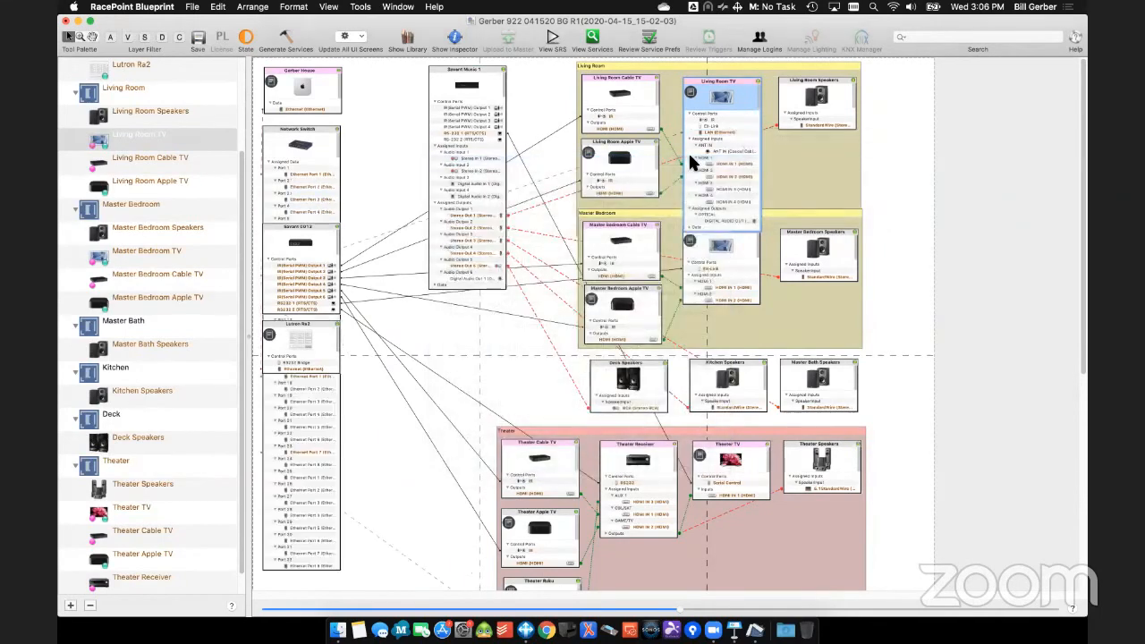
type("192.168")
type(".1.1")
key("Return")
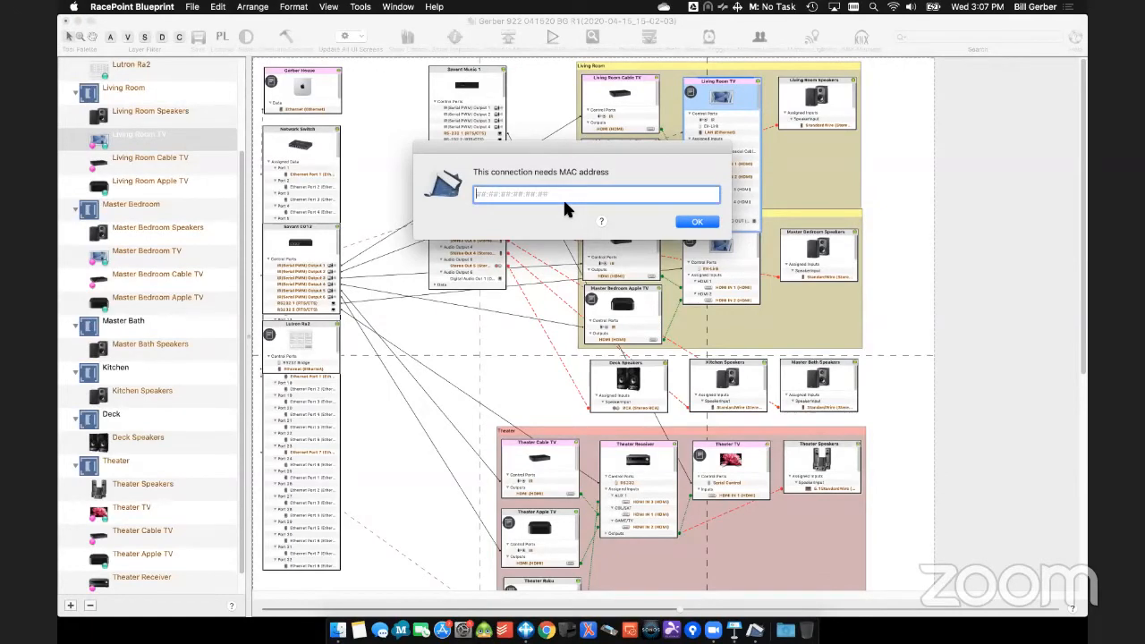
left_click(694, 222)
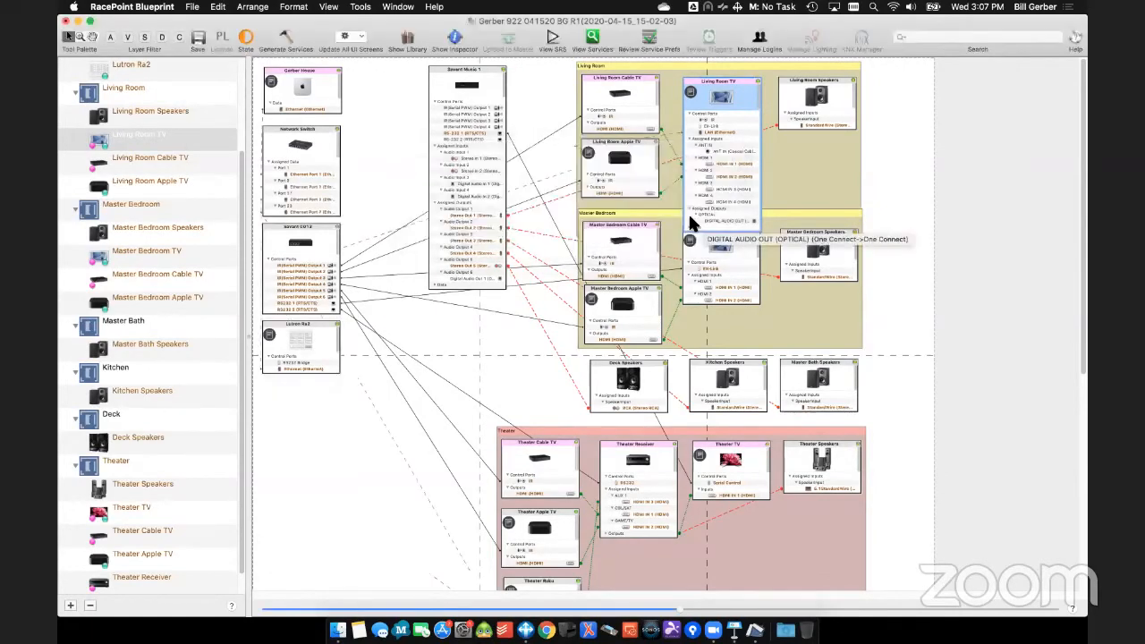
left_click(757, 81)
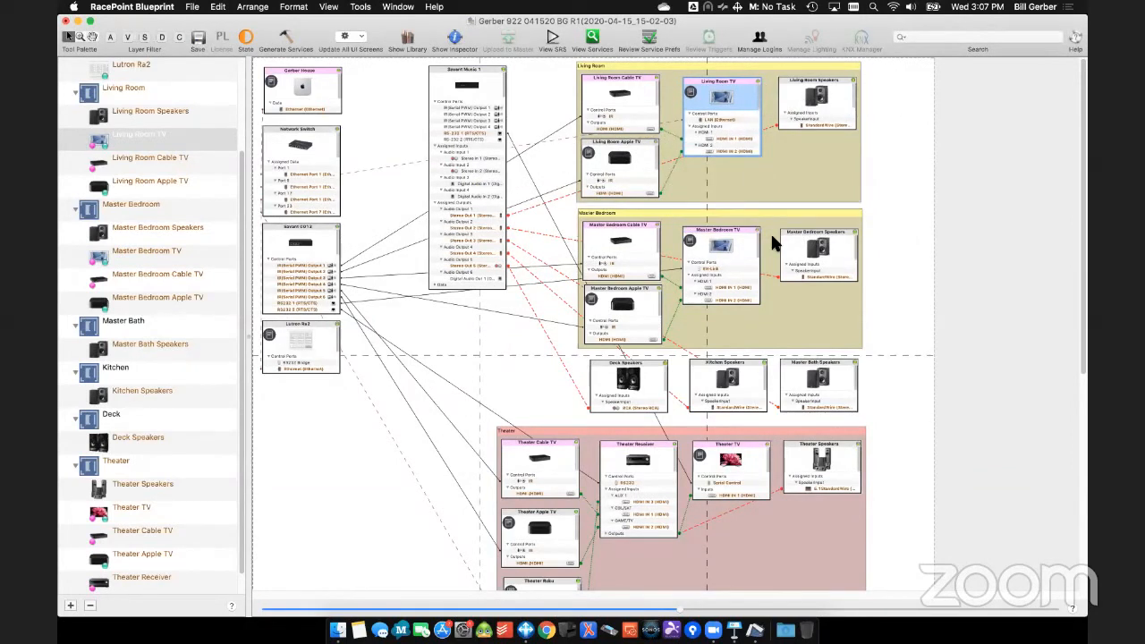
- Switch to Keynote and play the slideshow from the After the Upload slide on default turn-on volumes
key("ctrl+Left")
key("ctrl+Right")
key("ctrl+Right")
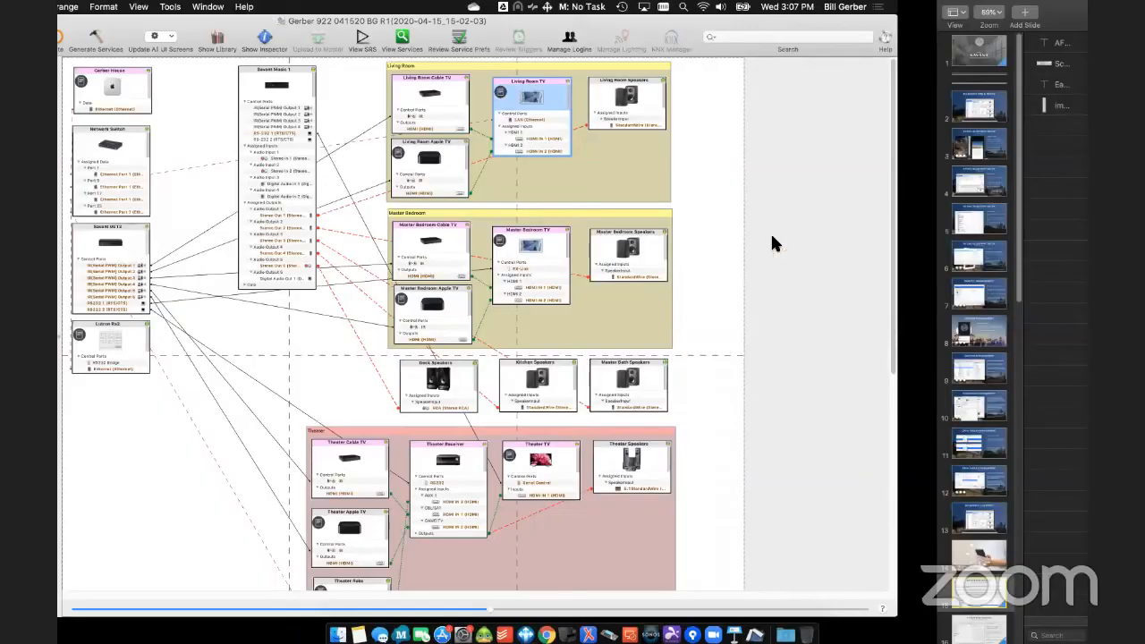
left_click(310, 15)
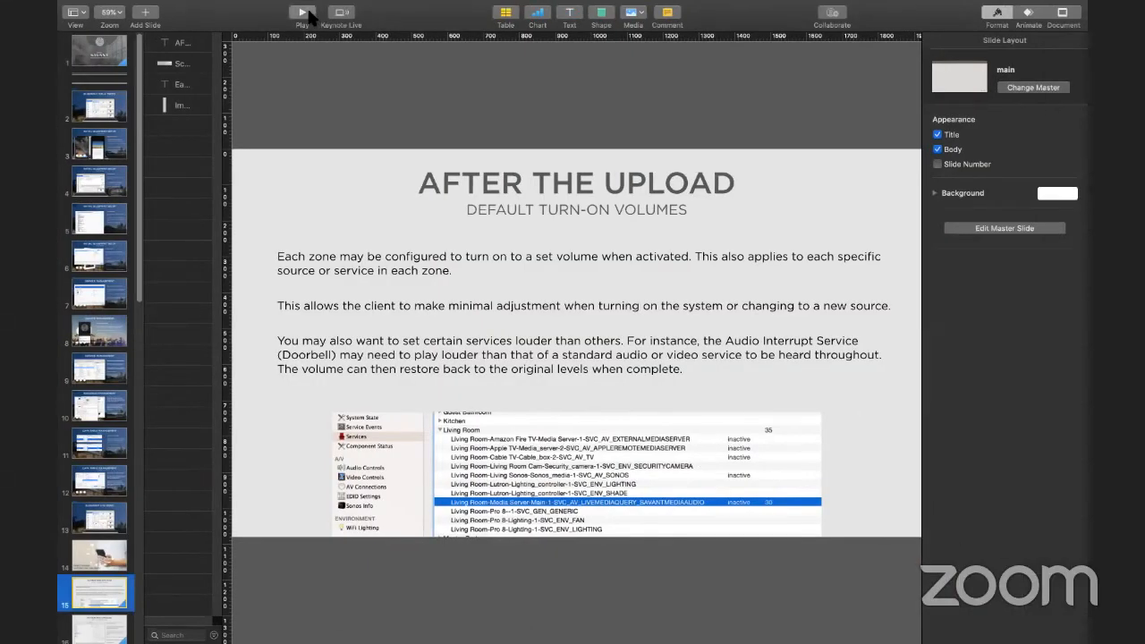